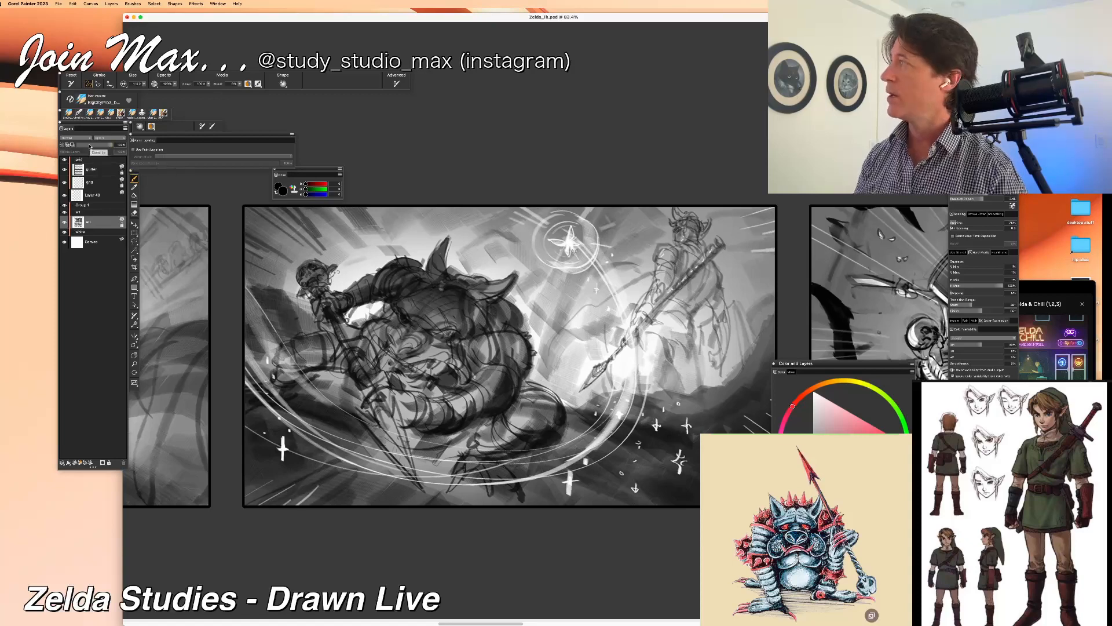
left_click(90, 146)
left_click_drag(88, 145, 83, 145)
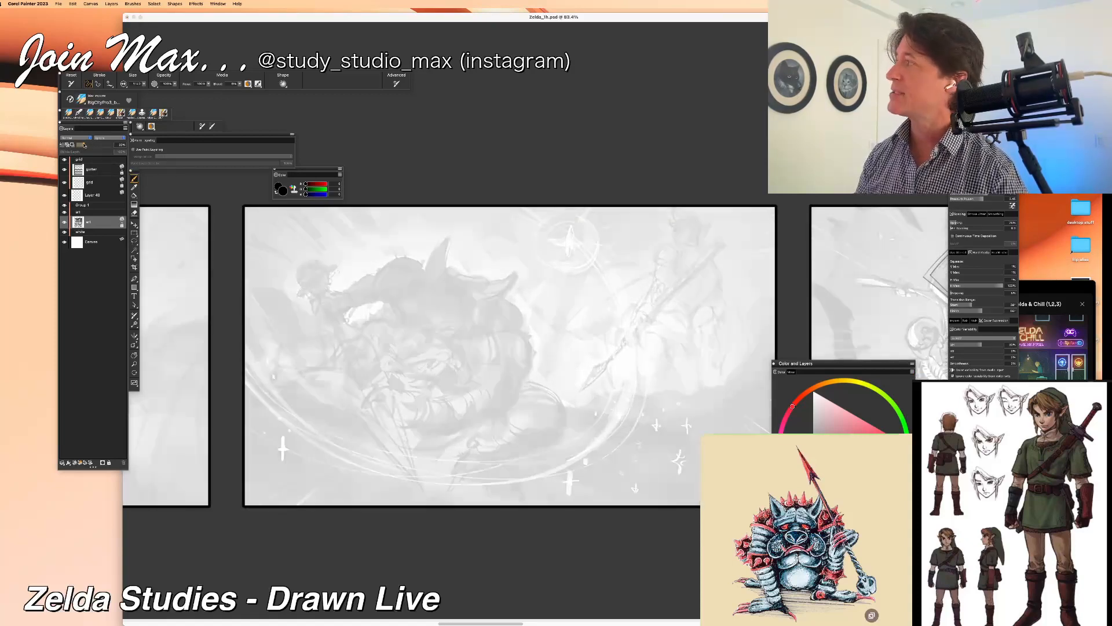
left_click_drag(84, 145, 114, 146)
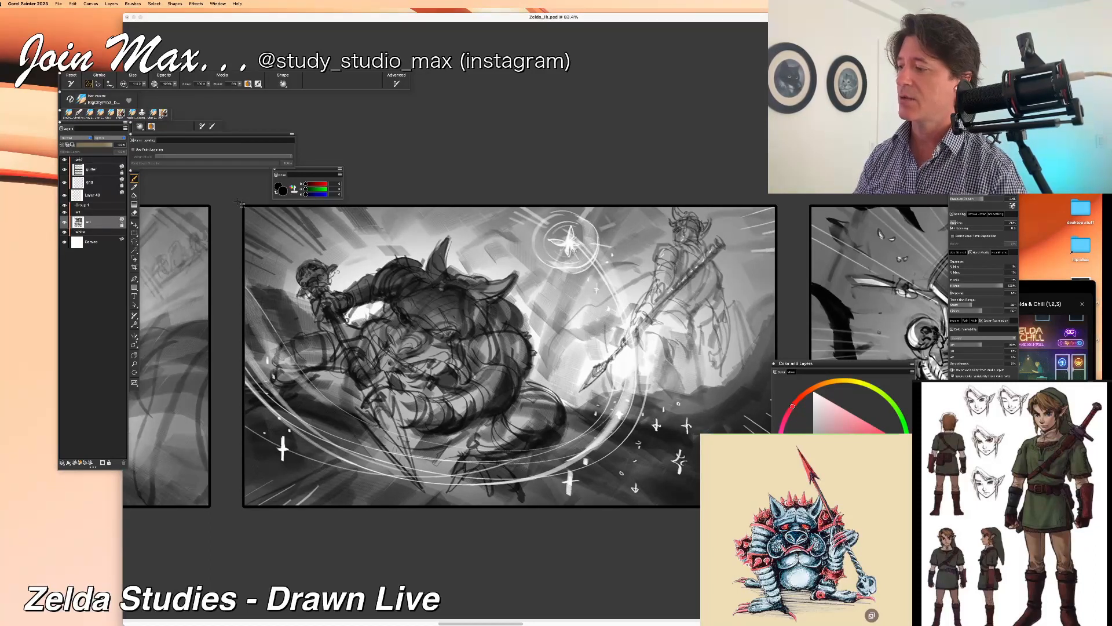
Step: Copy the middle panel's artwork with a rectangular selection and paste it in place as a new layer
key("r")
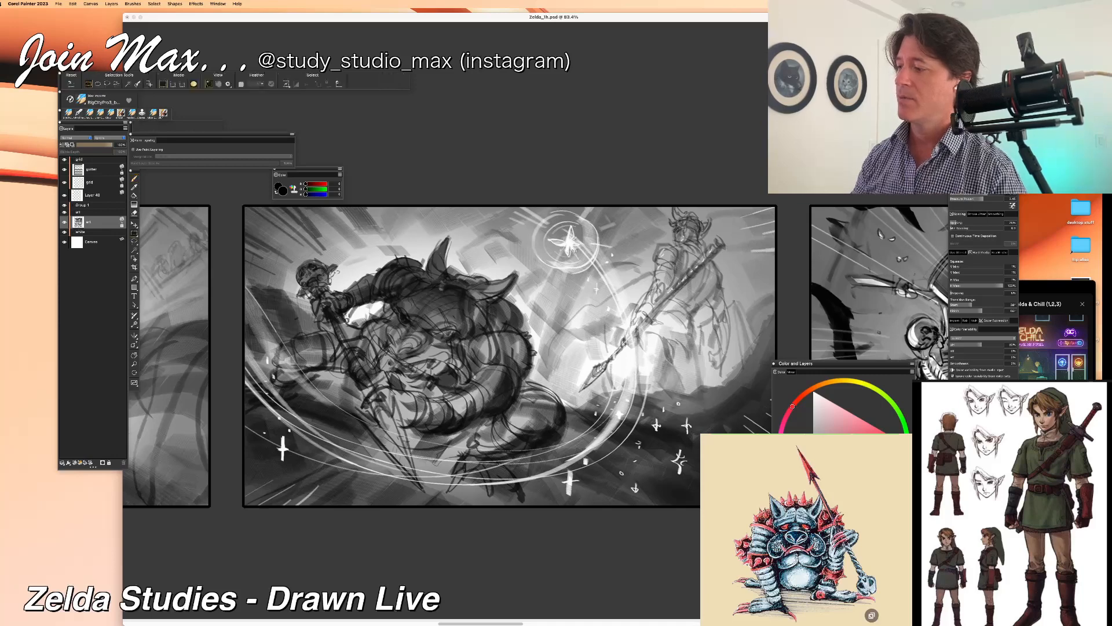
left_click_drag(237, 201, 780, 507)
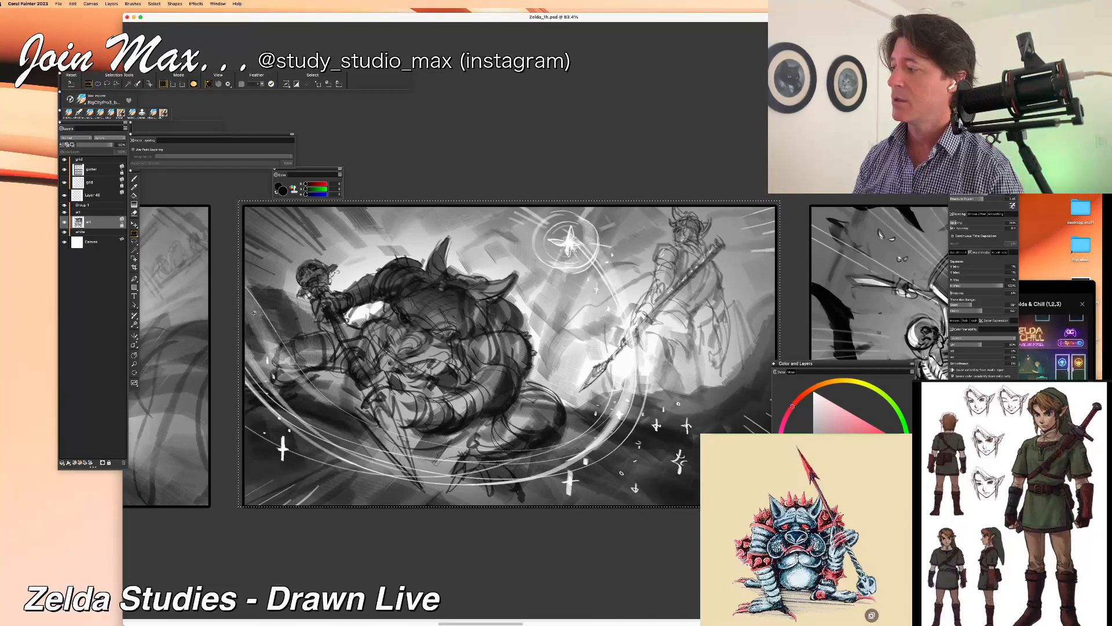
key("super+c")
left_click(543, 206)
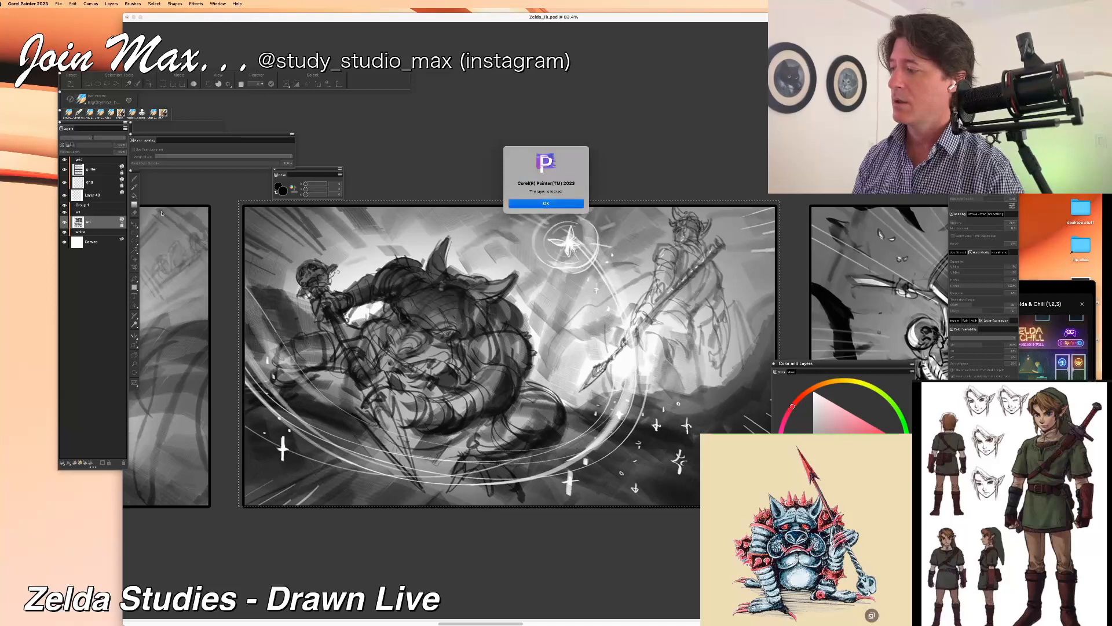
left_click(73, 4)
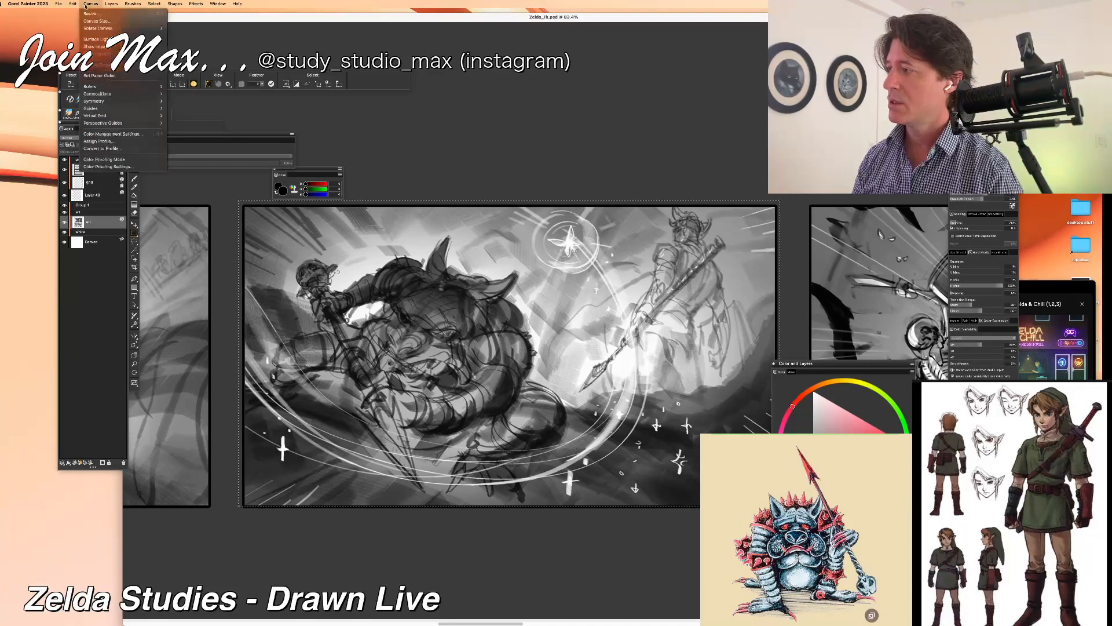
left_click(66, 13)
left_click(73, 4)
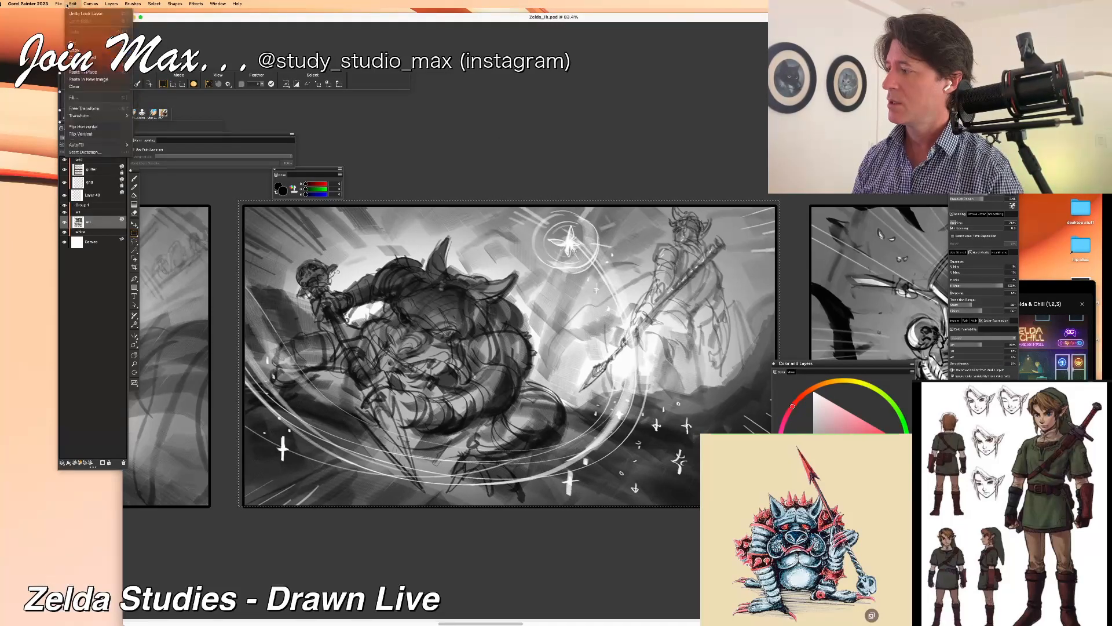
left_click(83, 73)
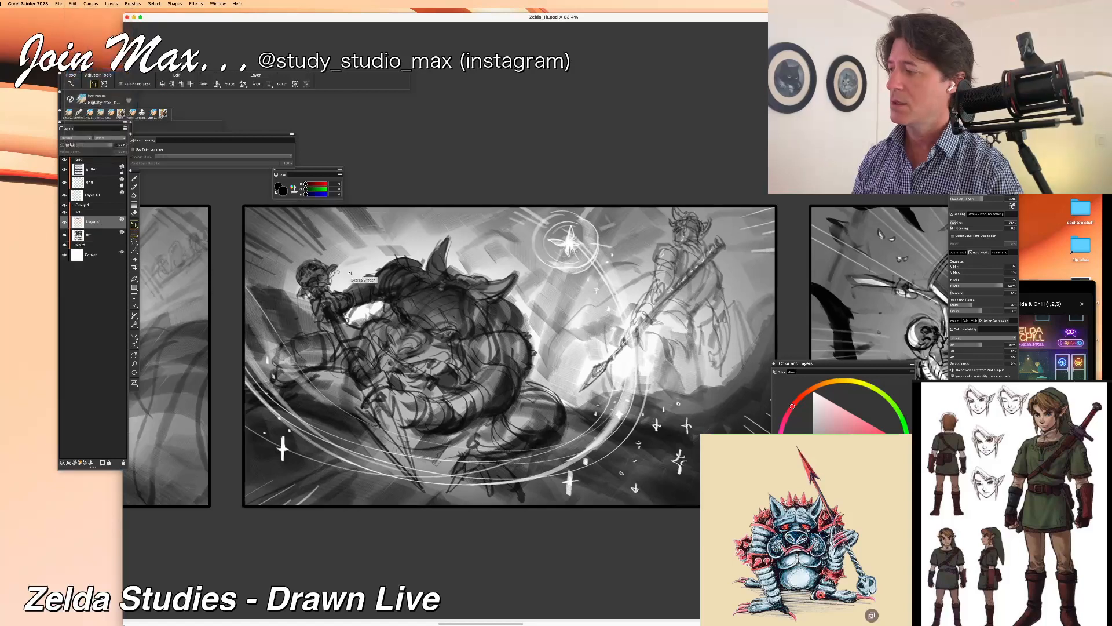
Step: Bring the pasted layer to the front, scale it to about half size and place it above the middle panel's upper-right area
left_click_drag(467, 408, 454, 443)
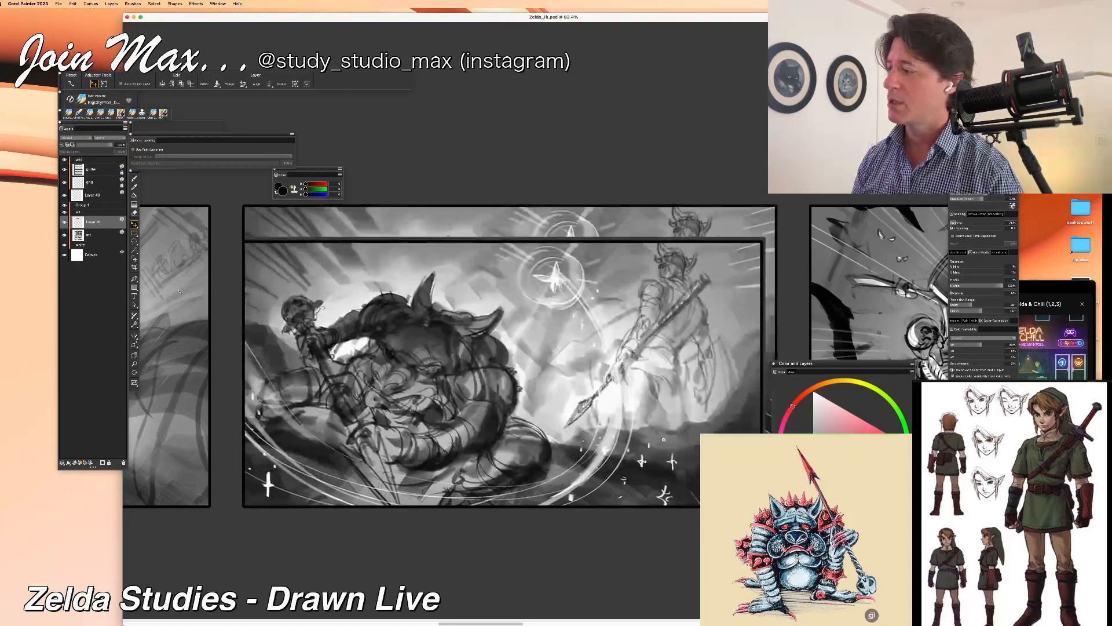
left_click_drag(98, 223, 91, 163)
key("alt+super+t")
left_click_drag(225, 544, 502, 387)
left_click_drag(568, 355, 594, 168)
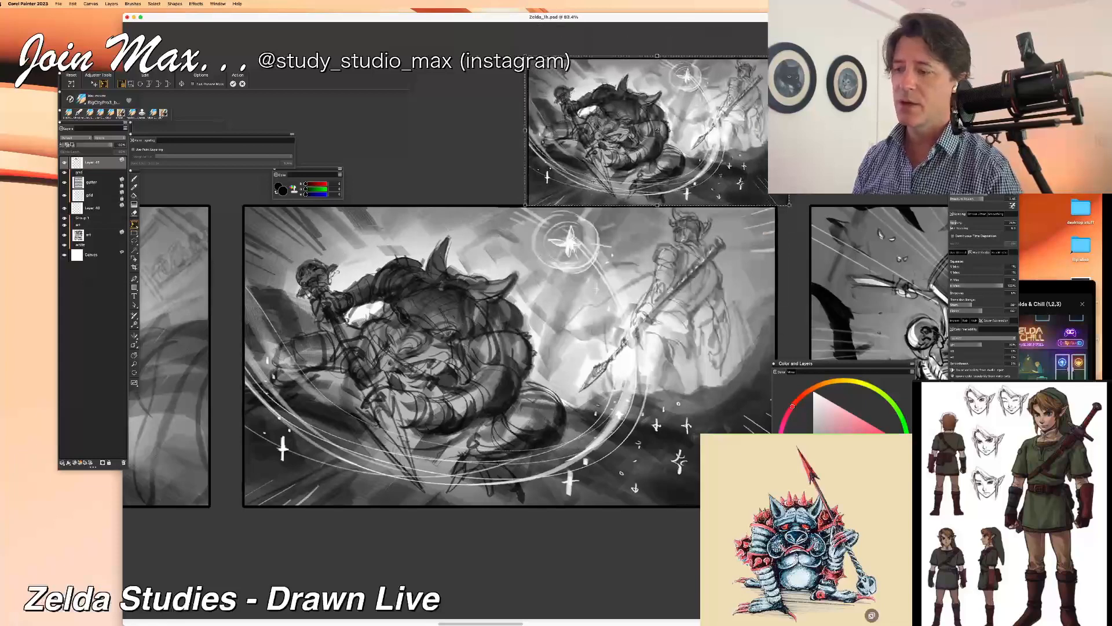
key("Return")
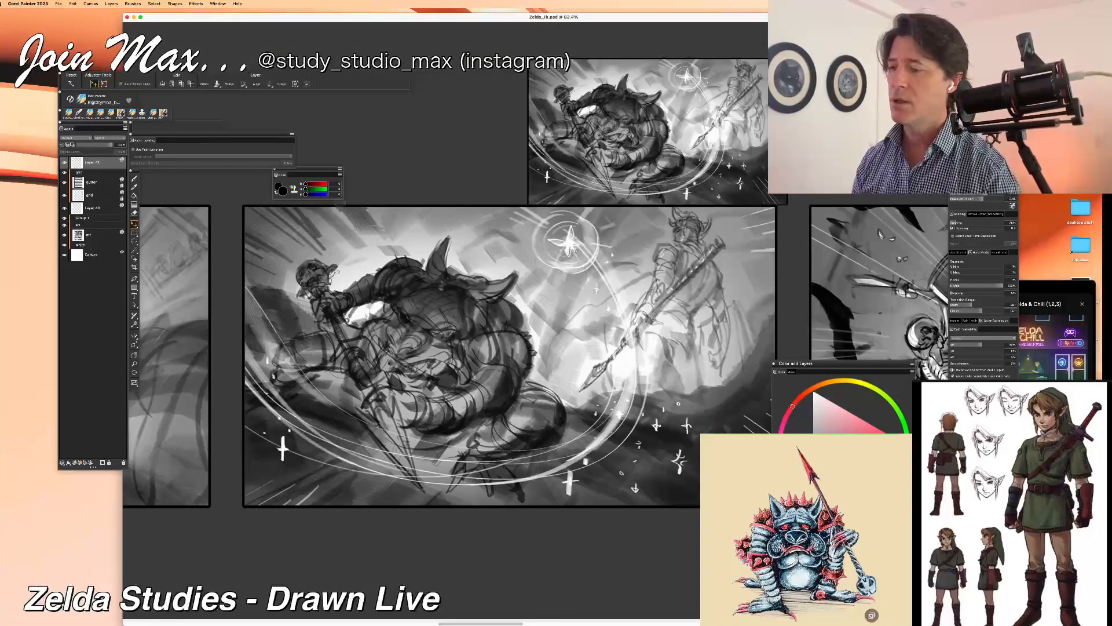
left_click_drag(530, 247, 528, 231)
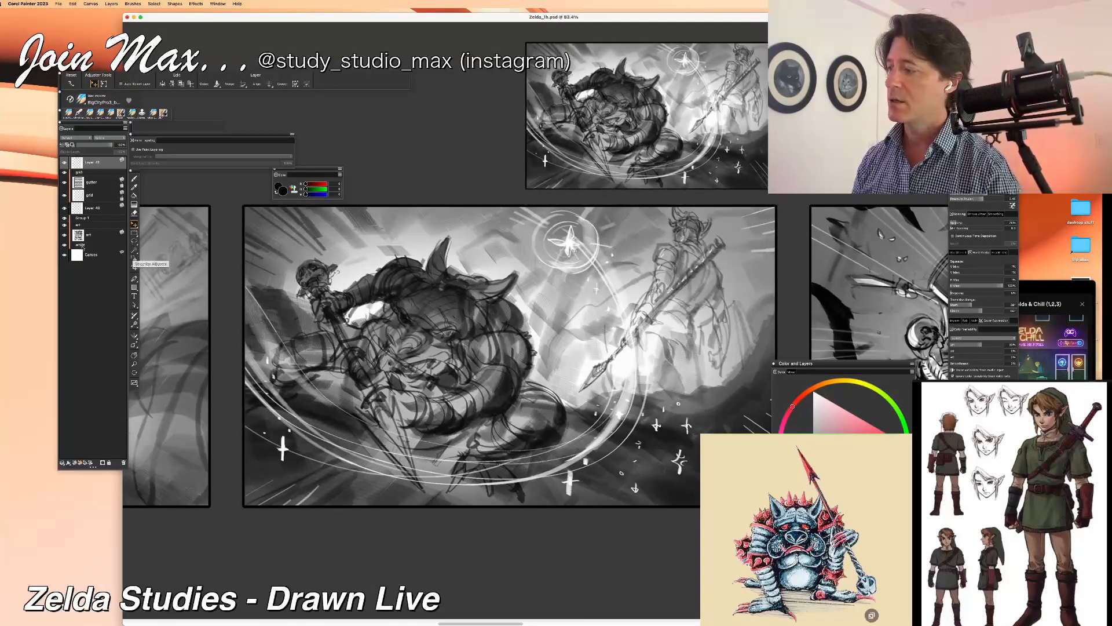
Step: Lower the original art layer's opacity to a faint underdrawing and switch back to the Brush tool
left_click(87, 235)
left_click_drag(89, 150, 84, 146)
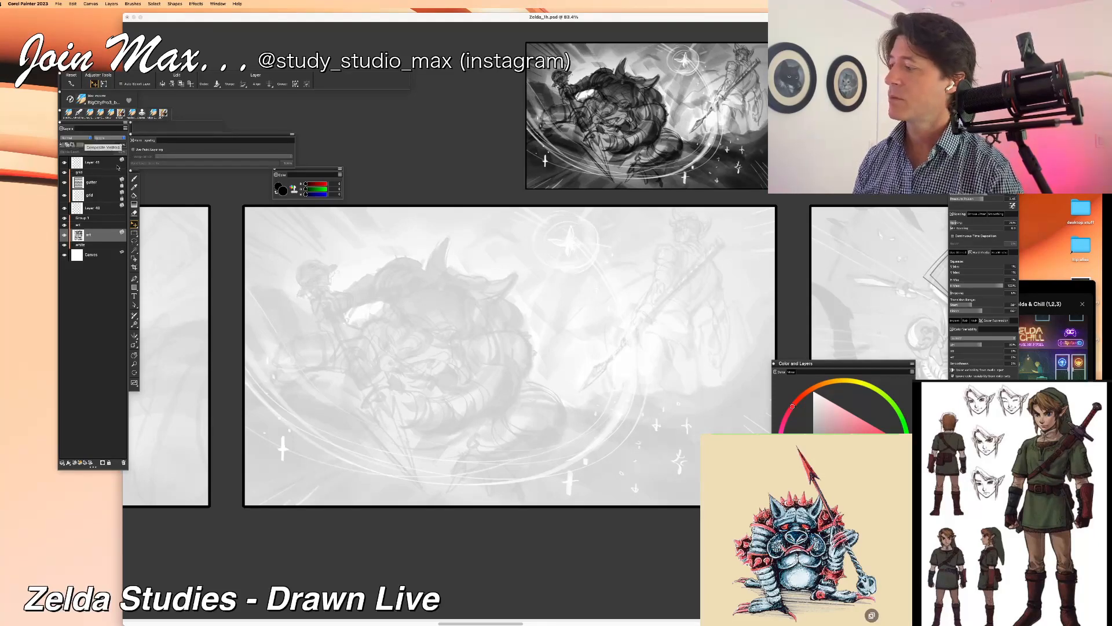
left_click(135, 179)
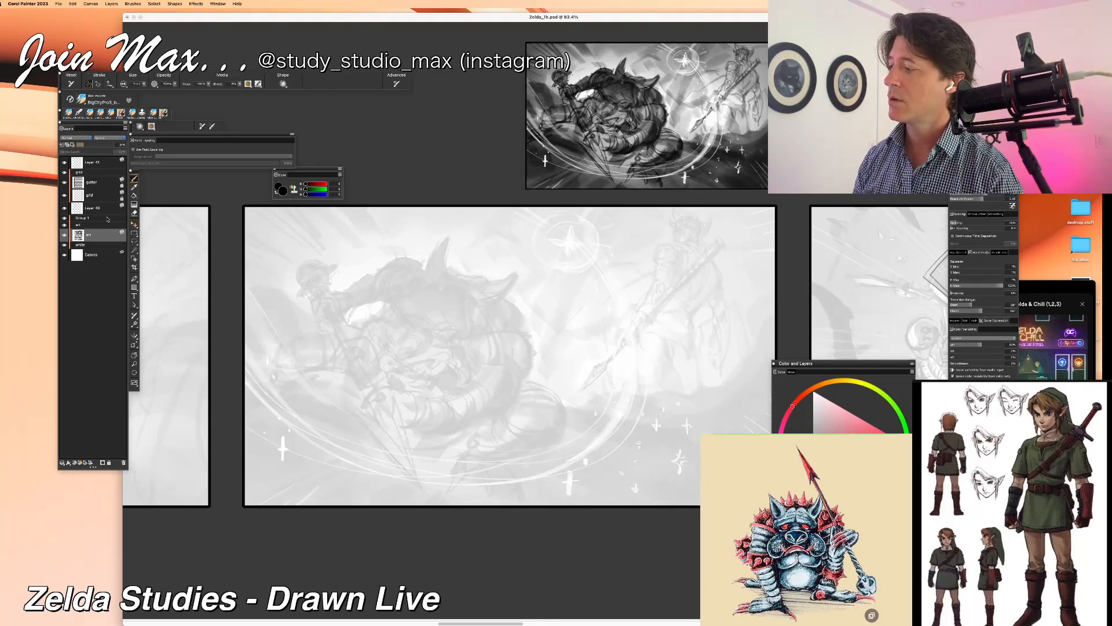
Step: Add a new layer directly above Layer 40 and choose a gray drawing colour
left_click(78, 208)
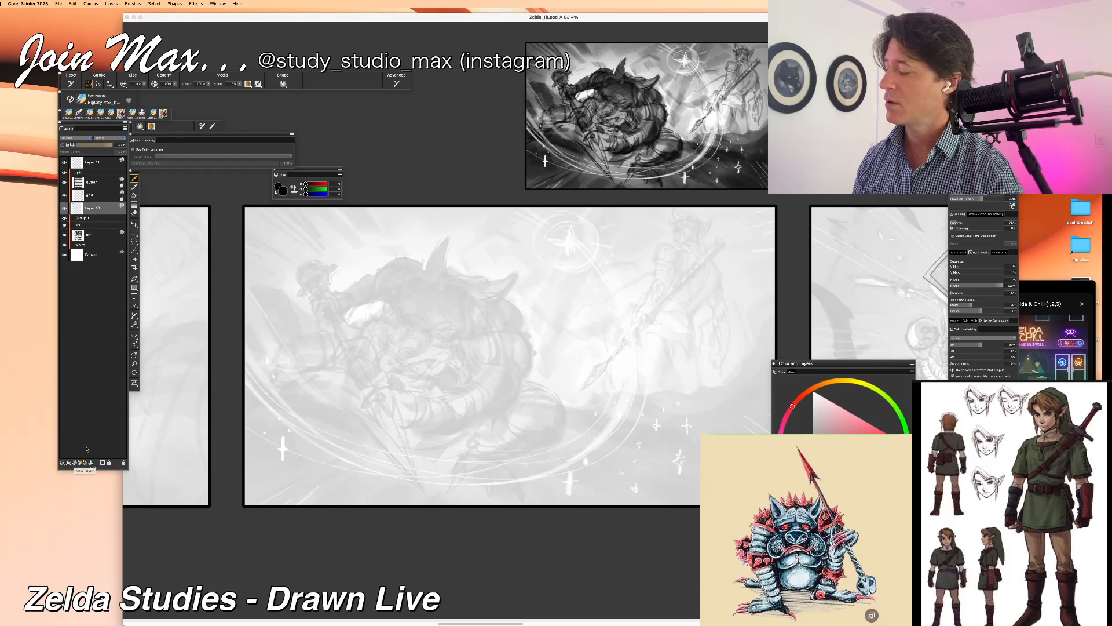
left_click(74, 464)
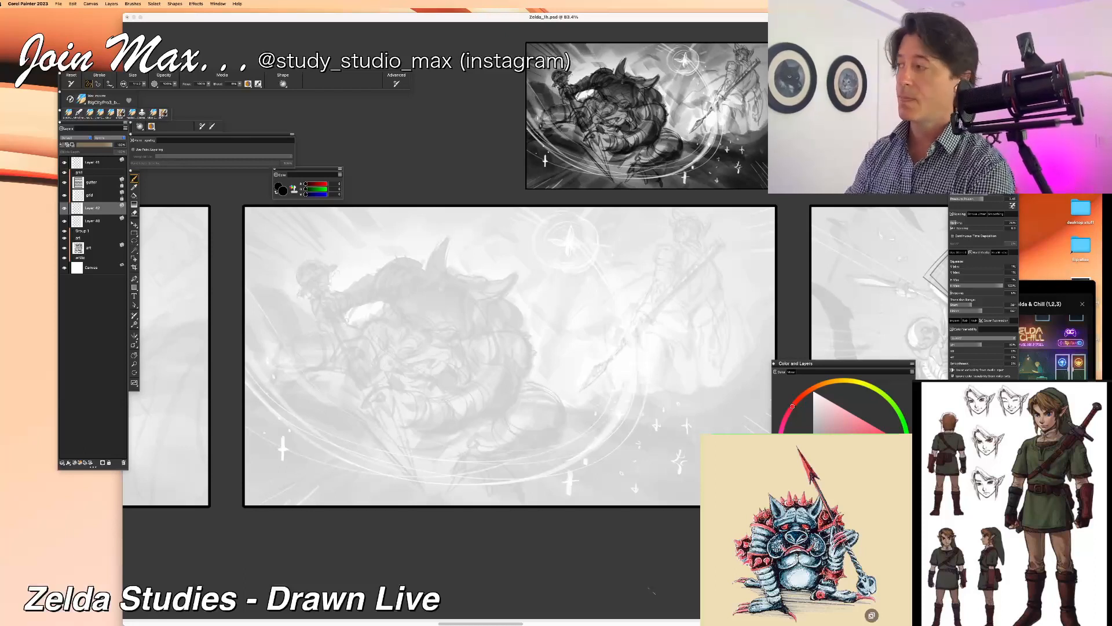
left_click_drag(815, 473, 815, 443)
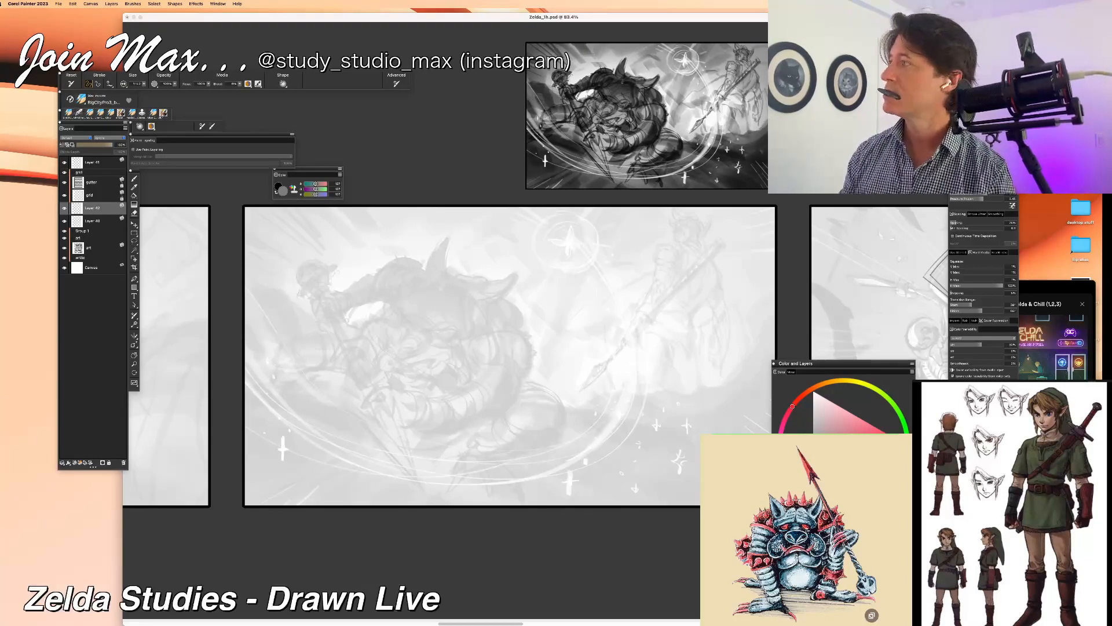
Step: Enlarge the reference picture of the blue spiked monster and return to the painting
key("super+Tab")
left_click_drag(913, 434, 1085, 277)
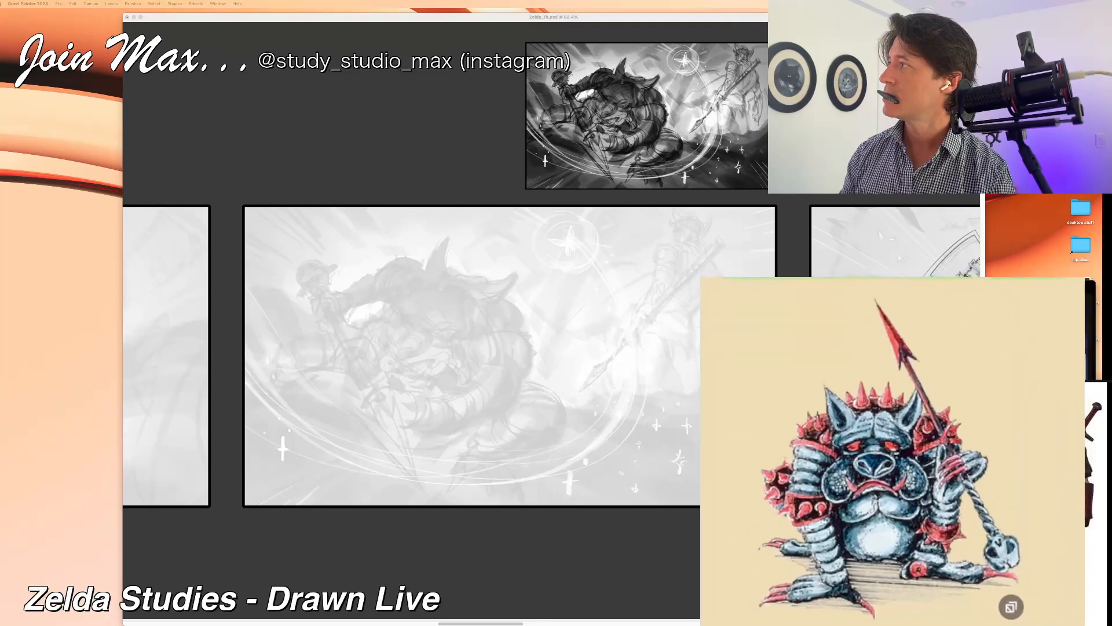
left_click(322, 17)
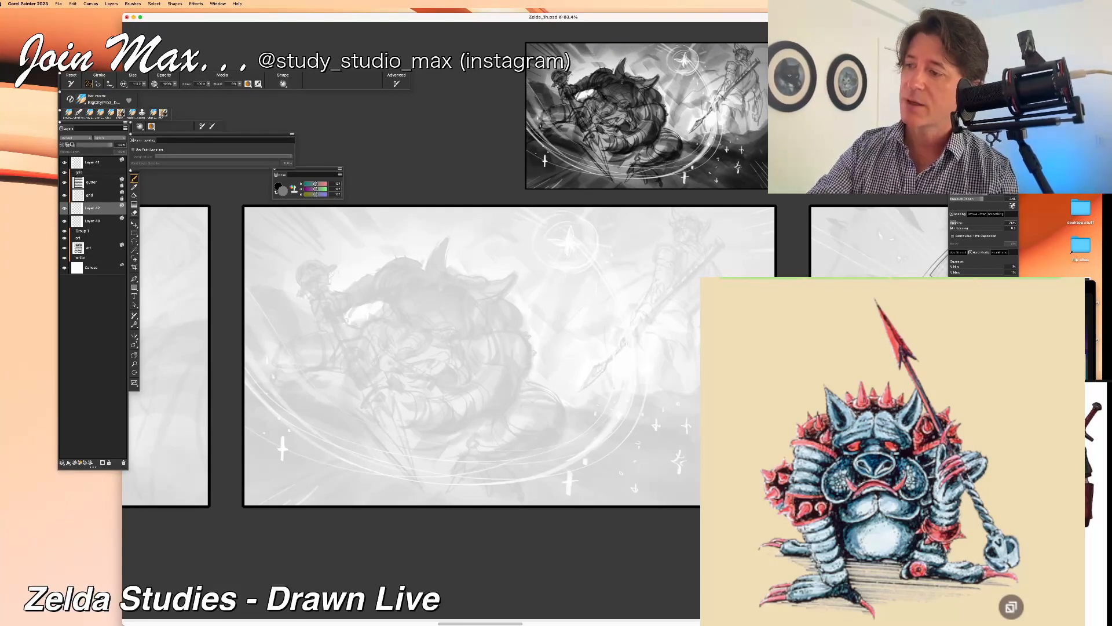
Step: Select the top layer holding the reduced copy and switch the drawing colour to black
left_click(92, 163)
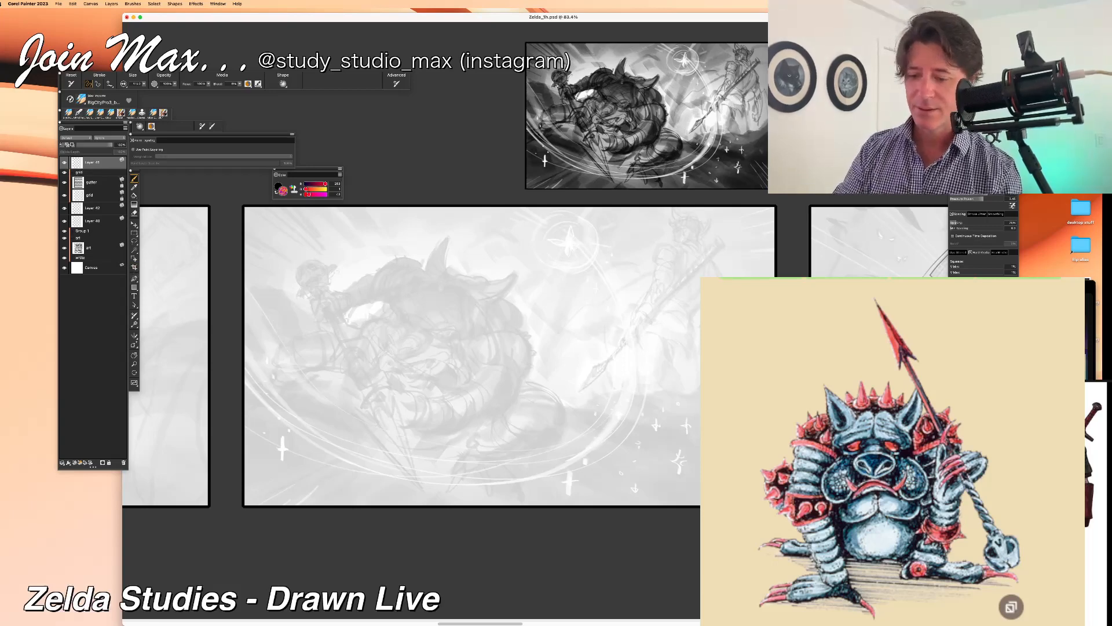
left_click(278, 186)
left_click(283, 191)
left_click(277, 192)
left_click(278, 186)
mouse_move(474, 301)
left_mouse_down()
mouse_move(481, 355)
mouse_move(458, 369)
mouse_move(441, 426)
left_mouse_up()
key("super+z")
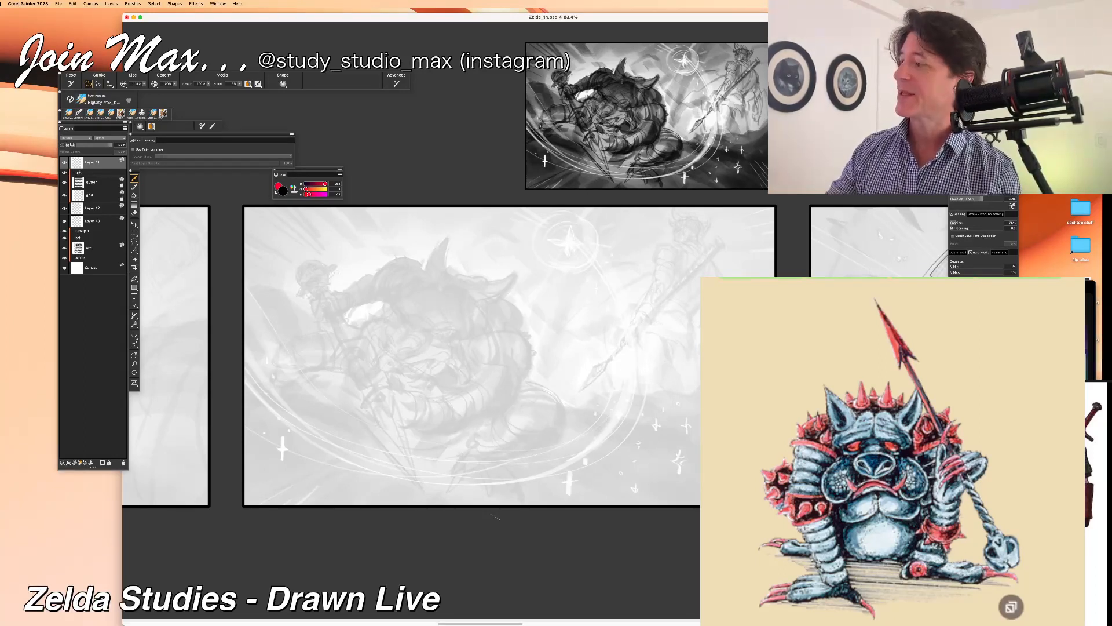
key("alt")
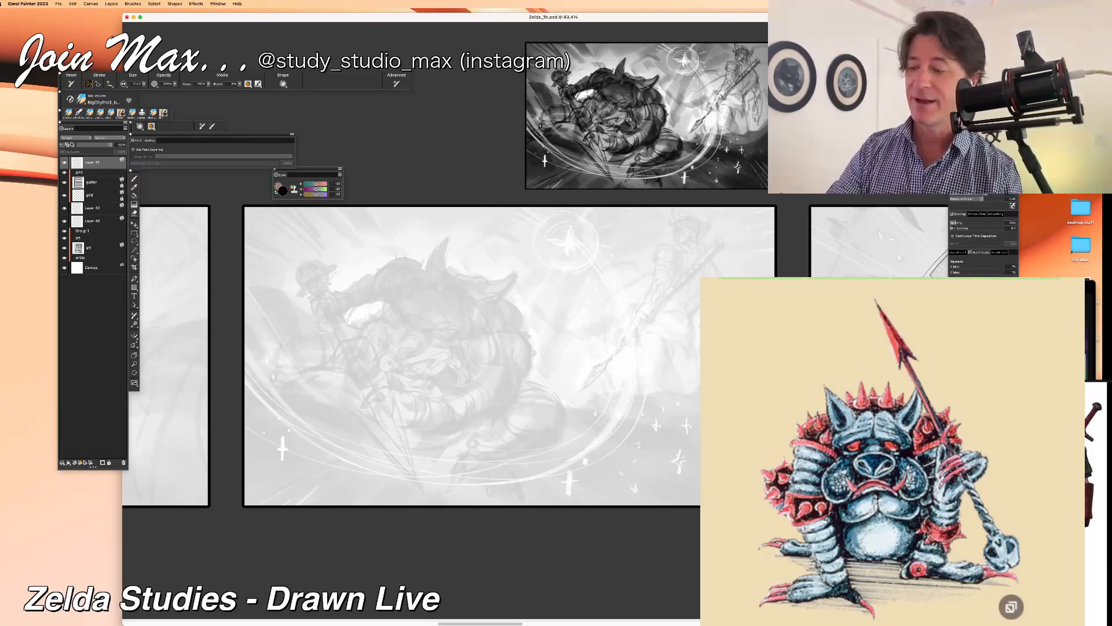
left_click(134, 178)
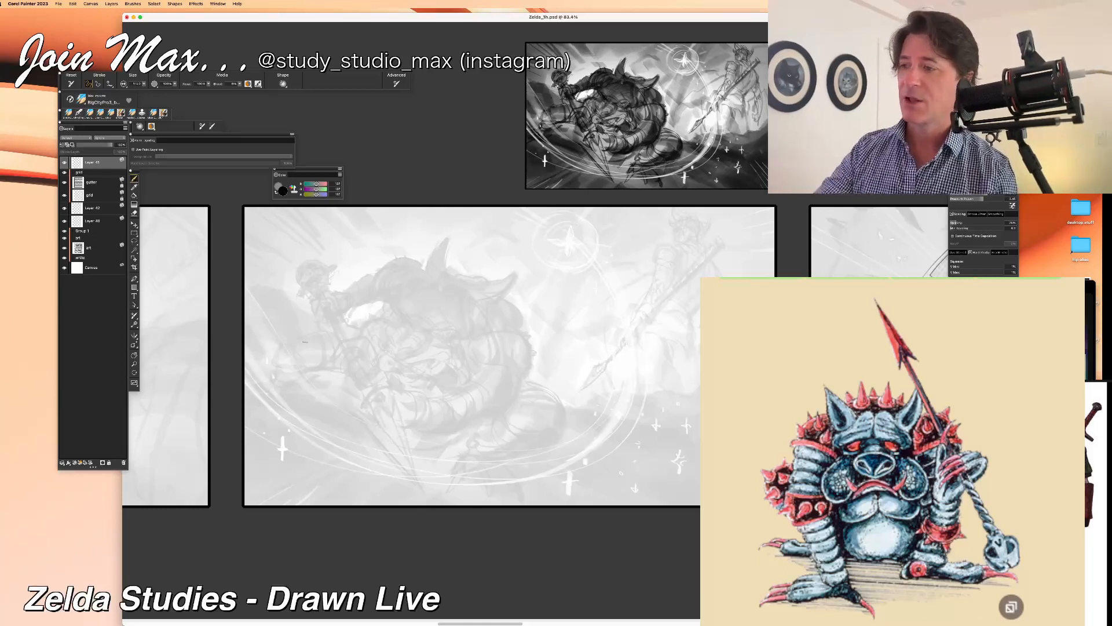
mouse_move(578, 101)
left_mouse_down()
mouse_move(575, 133)
mouse_move(567, 114)
left_mouse_up()
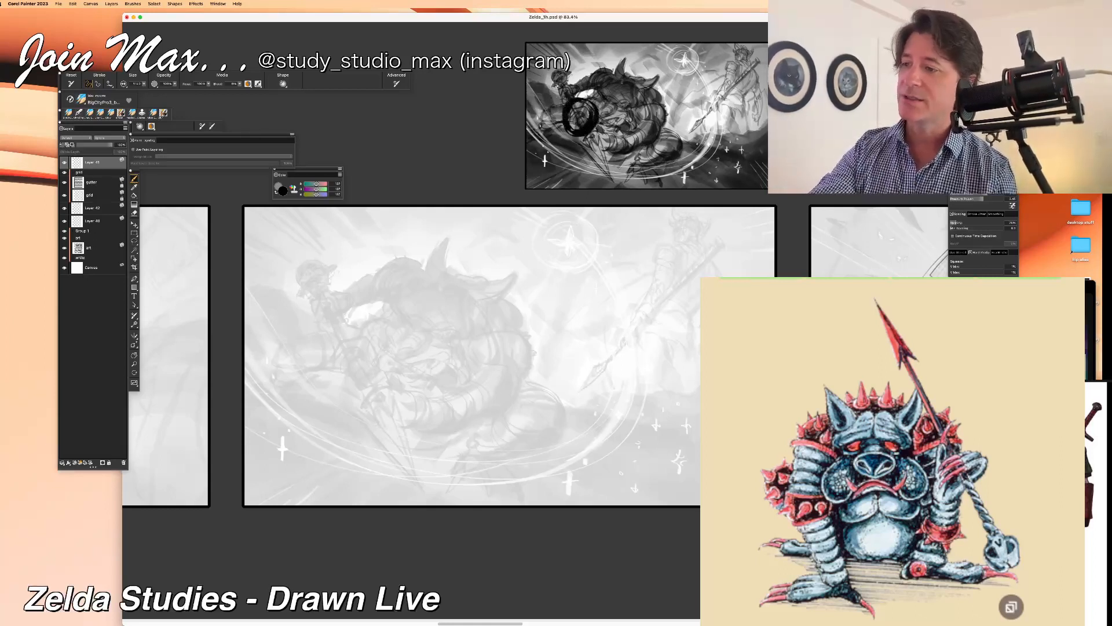
key("ctrl+z")
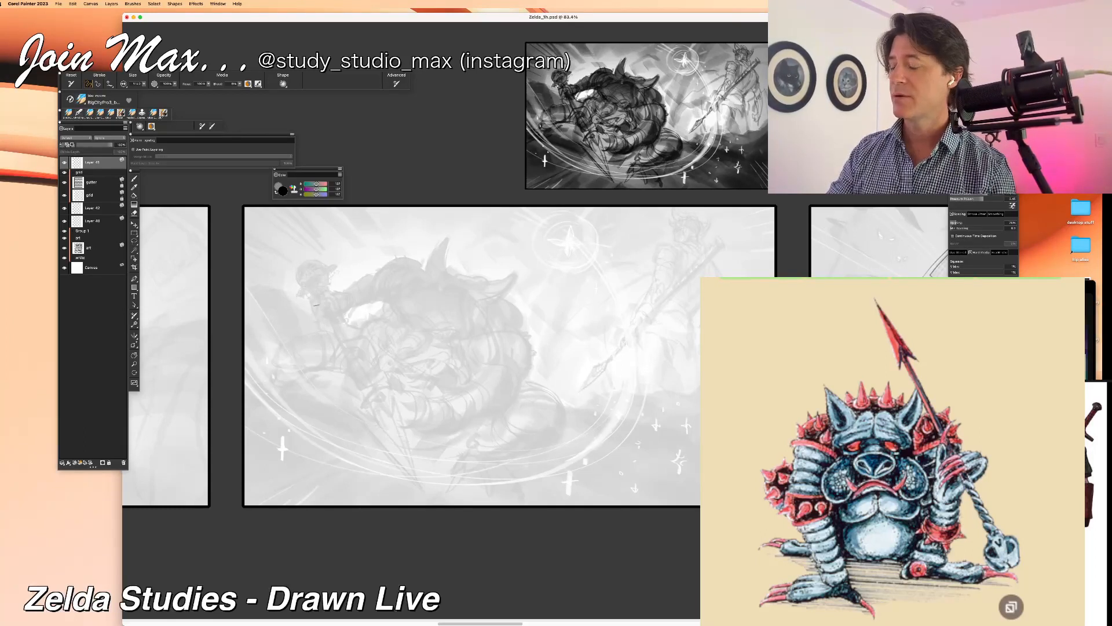
Step: Draw two long straight lines for the spear shaft, running from below the small figure's head diagonally down across the monster
mouse_move(318, 295)
left_mouse_down()
mouse_move(369, 414)
mouse_move(384, 407)
left_mouse_up()
key("super+z")
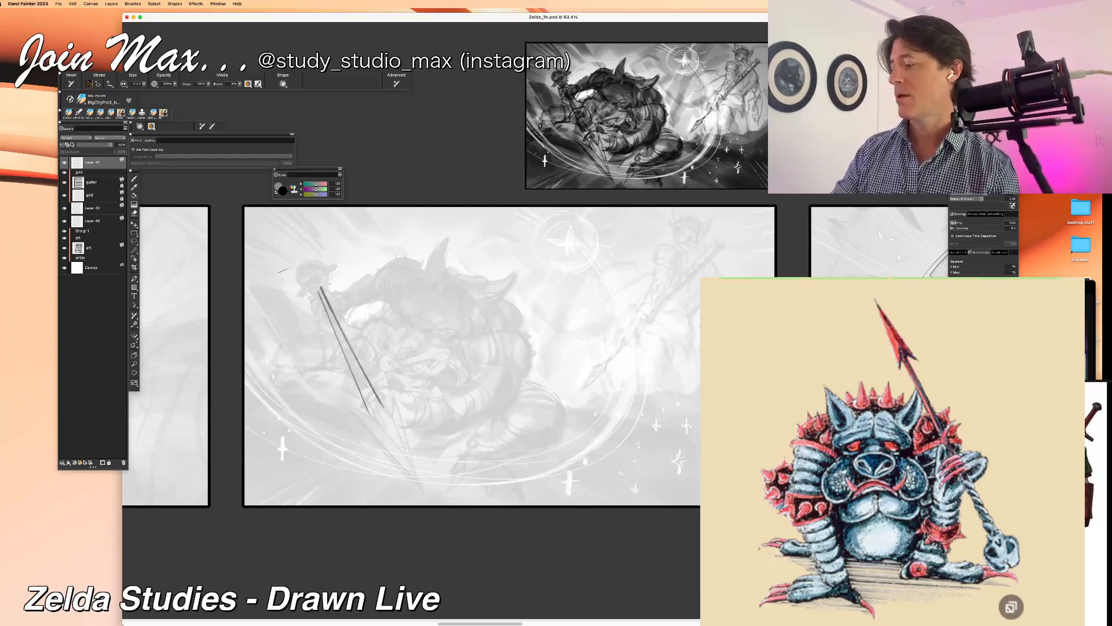
key("super+z")
key("super+z")
left_click_drag(317, 288, 383, 426)
left_click_drag(319, 287, 391, 426)
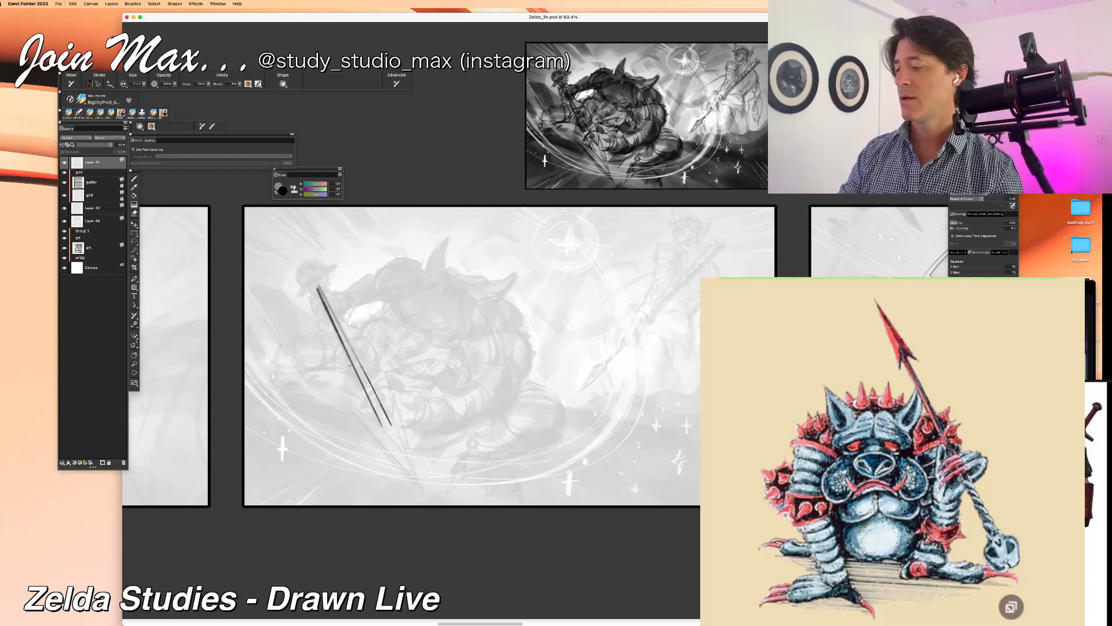
Step: Enlarge the eraser, trim the lower ends of the two spear shaft lines and return to the brush
key("n")
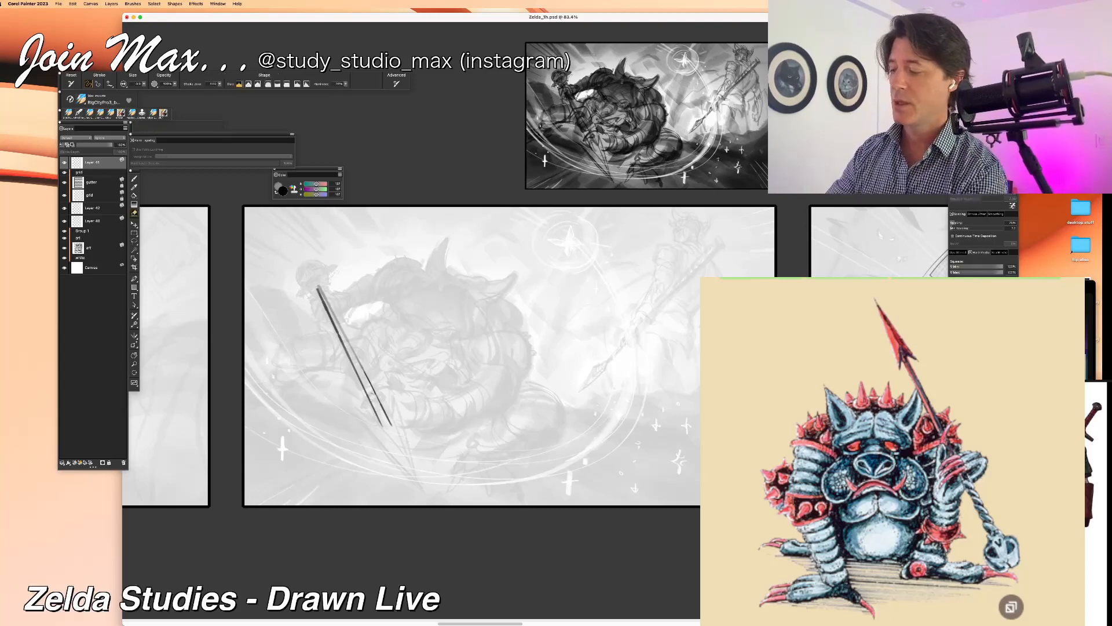
left_click(145, 84)
left_click_drag(146, 84, 157, 88)
left_click_drag(371, 401, 392, 426)
key("b")
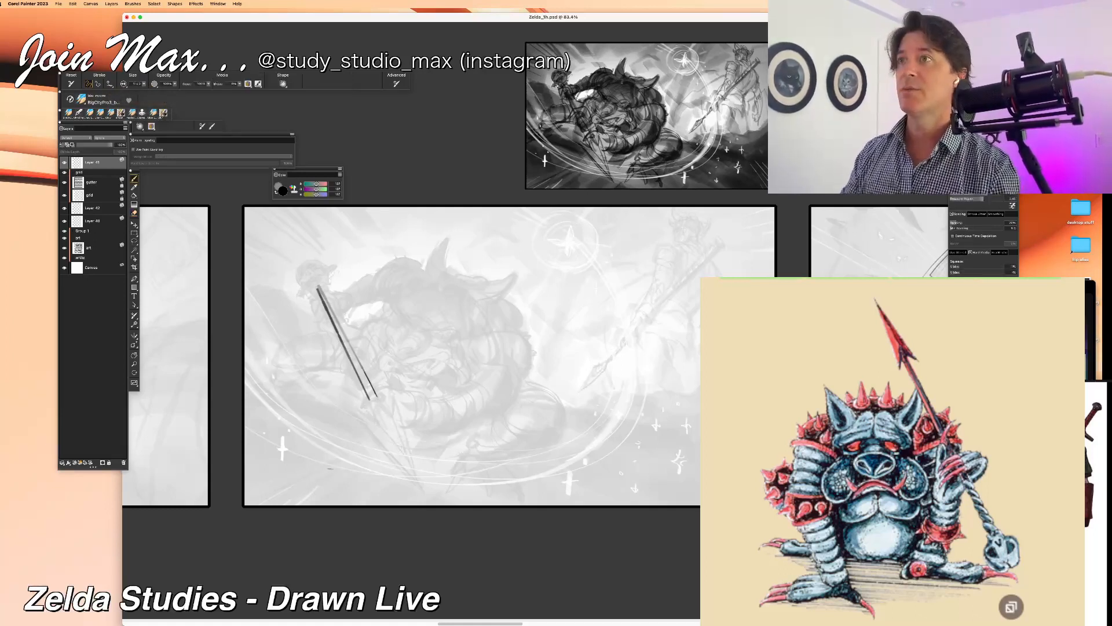
Step: Draw the collar and barbs at the shaft's lower end and outline both edges of the pointed spearhead
mouse_move(366, 388)
left_mouse_down()
mouse_move(375, 417)
mouse_move(389, 412)
left_mouse_up()
key("super+z")
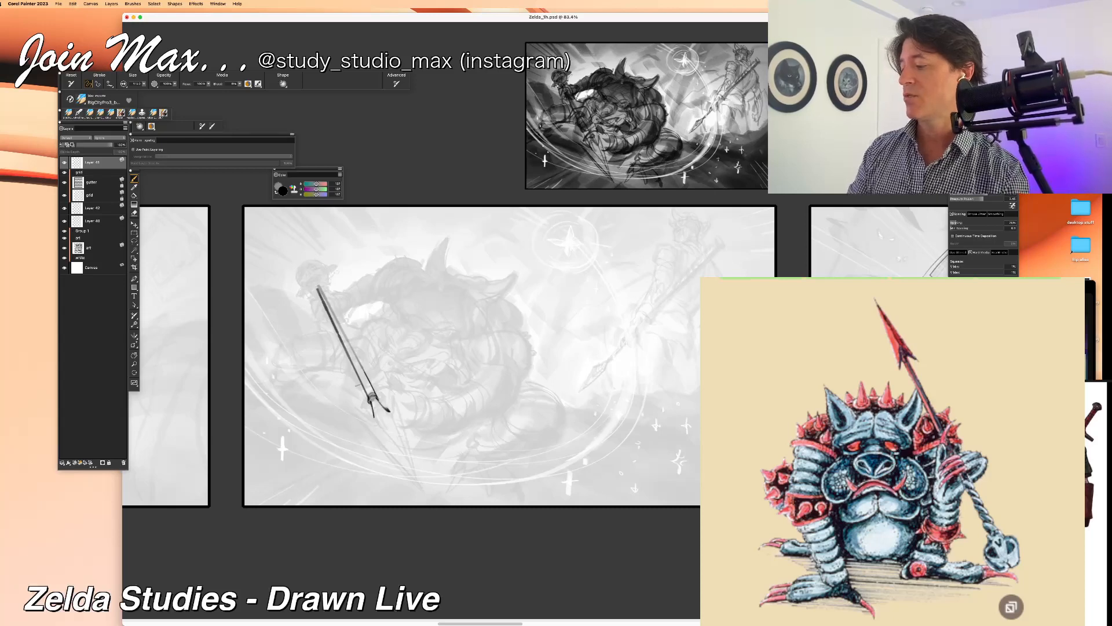
left_click_drag(372, 398, 406, 456)
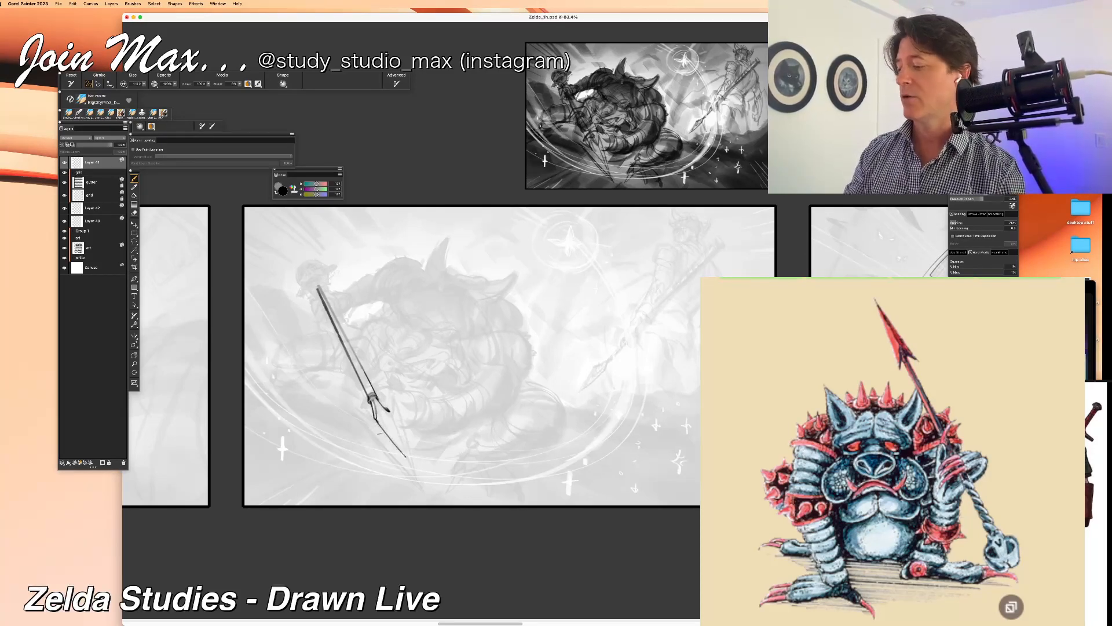
key("super+z")
left_click_drag(376, 421, 401, 455)
key("super+z")
left_click_drag(375, 420, 403, 456)
left_click_drag(384, 410, 403, 457)
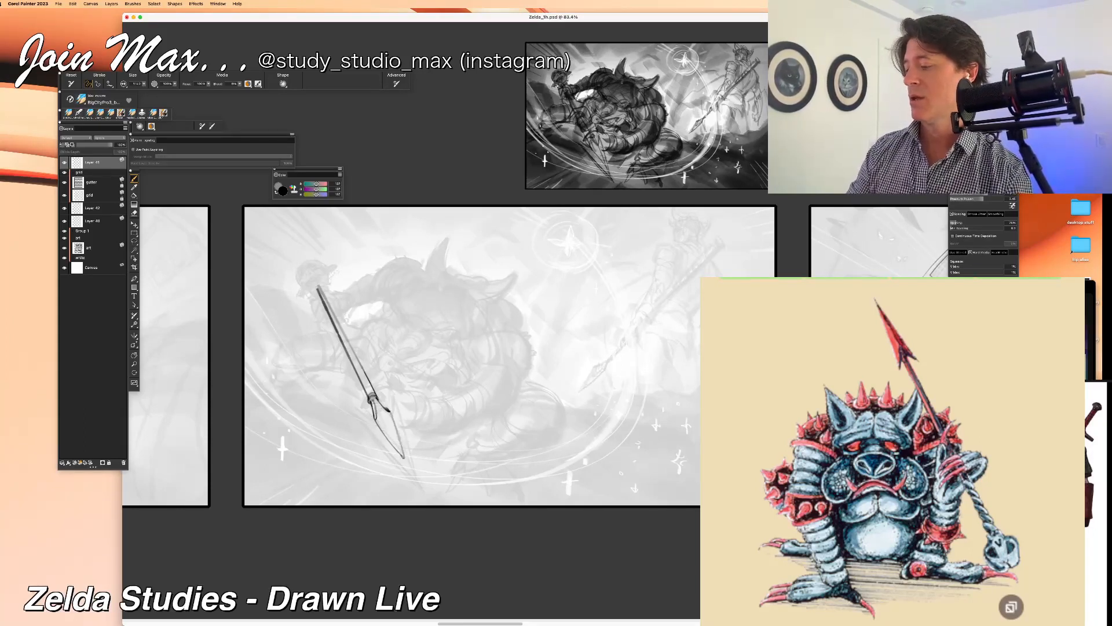
Step: Thicken the barb beside the spearhead's collar and extend the blade into a longer, sharper tip
left_click_drag(377, 404, 391, 414)
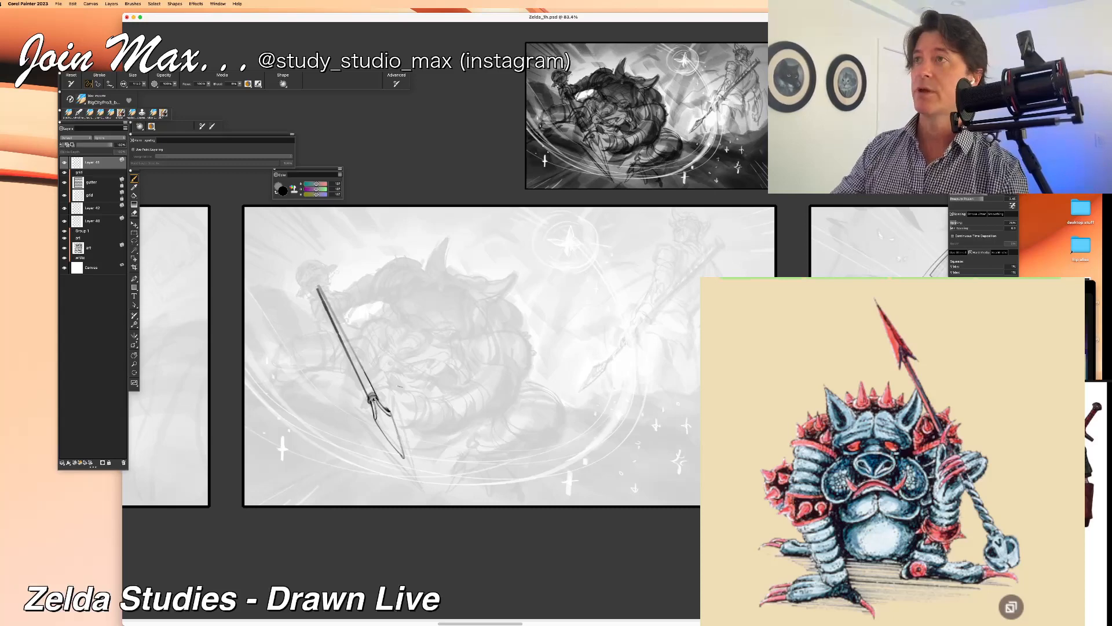
left_click_drag(388, 414, 396, 441)
key("super+z")
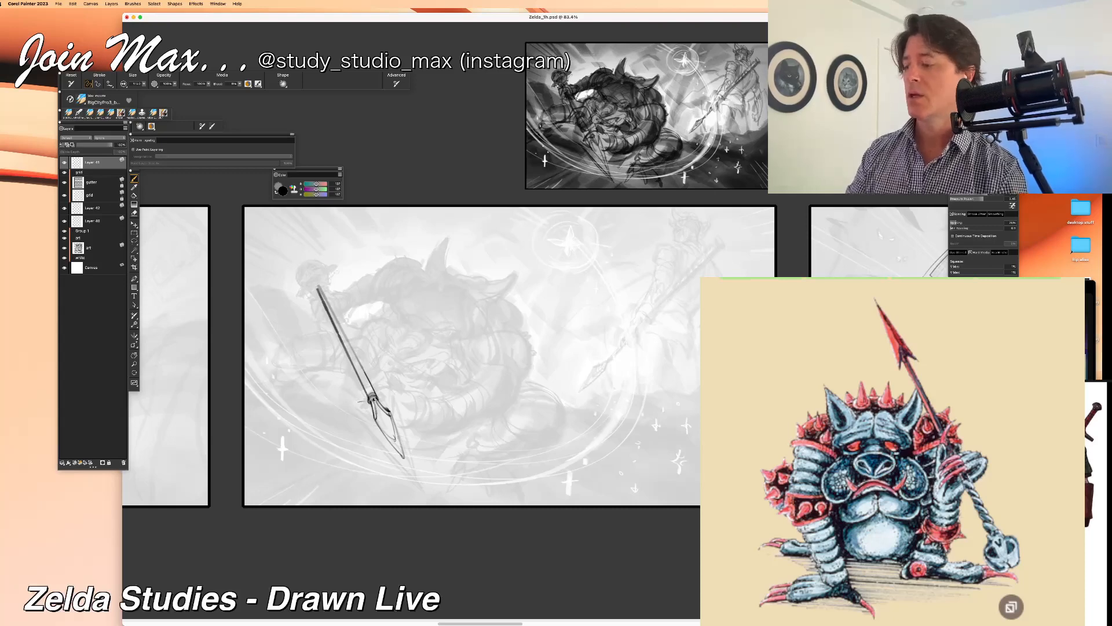
left_click_drag(392, 438, 419, 489)
key("super+z")
left_click_drag(394, 439, 417, 487)
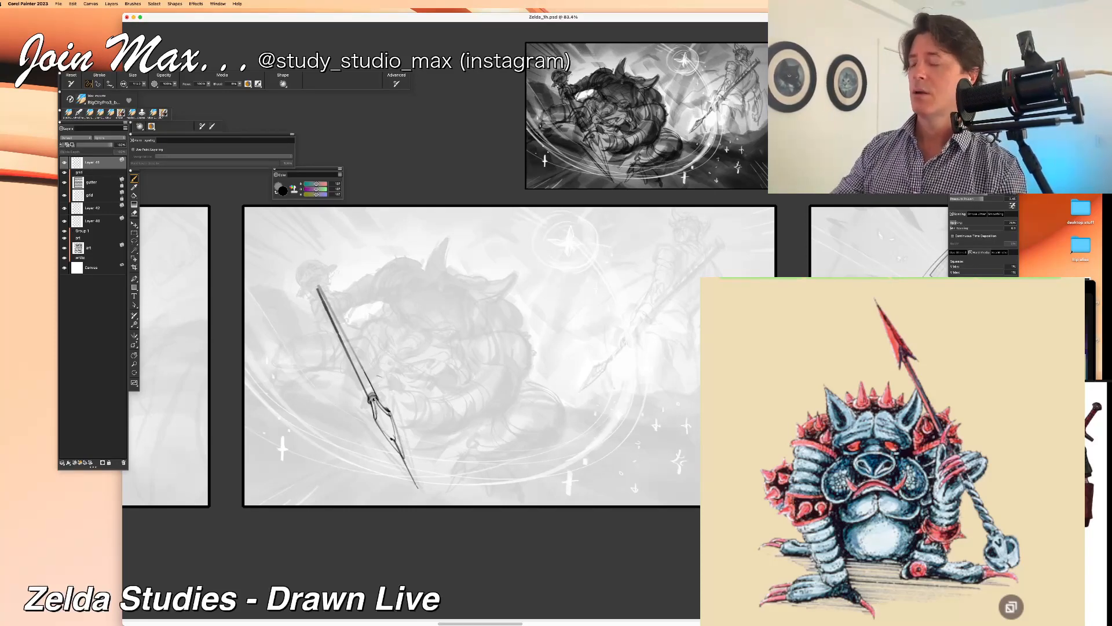
Step: Redraw the spearhead's second barb and draw both straight blade edges from the barbs to just past the tip
mouse_move(392, 395)
left_mouse_down()
mouse_move(388, 410)
mouse_move(352, 412)
left_mouse_up()
key("super+z")
key("super+z")
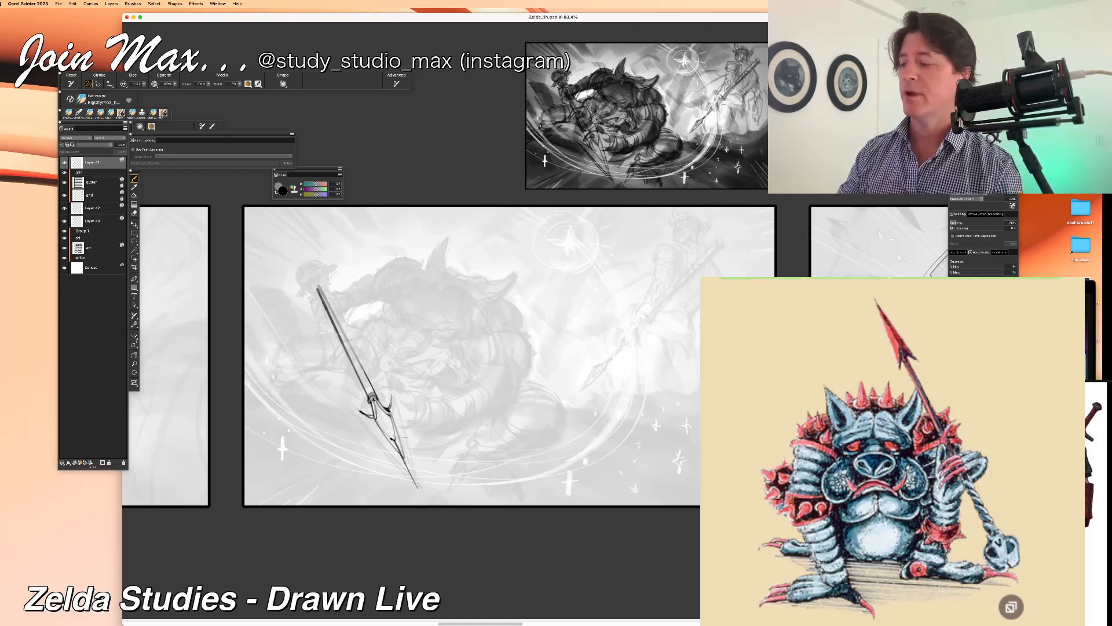
left_click_drag(392, 396, 420, 504)
key("super+z")
left_click_drag(393, 395, 425, 512)
left_click_drag(356, 410, 441, 519)
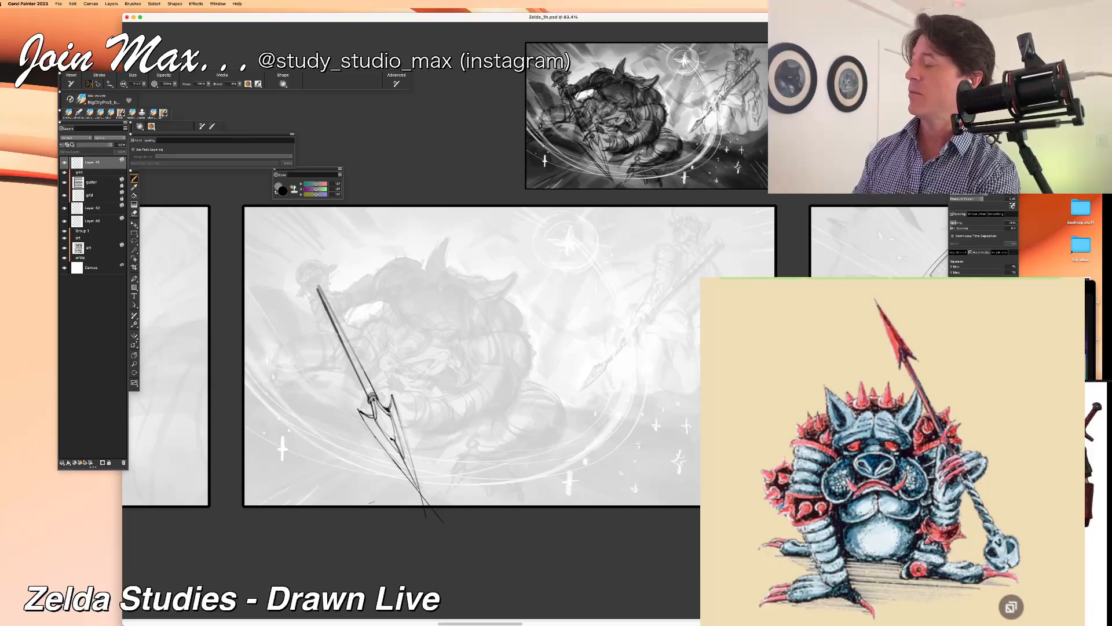
Step: Erase the line ends overshooting the spear's tip and return to the brush
key("n")
left_click_drag(419, 497, 423, 502)
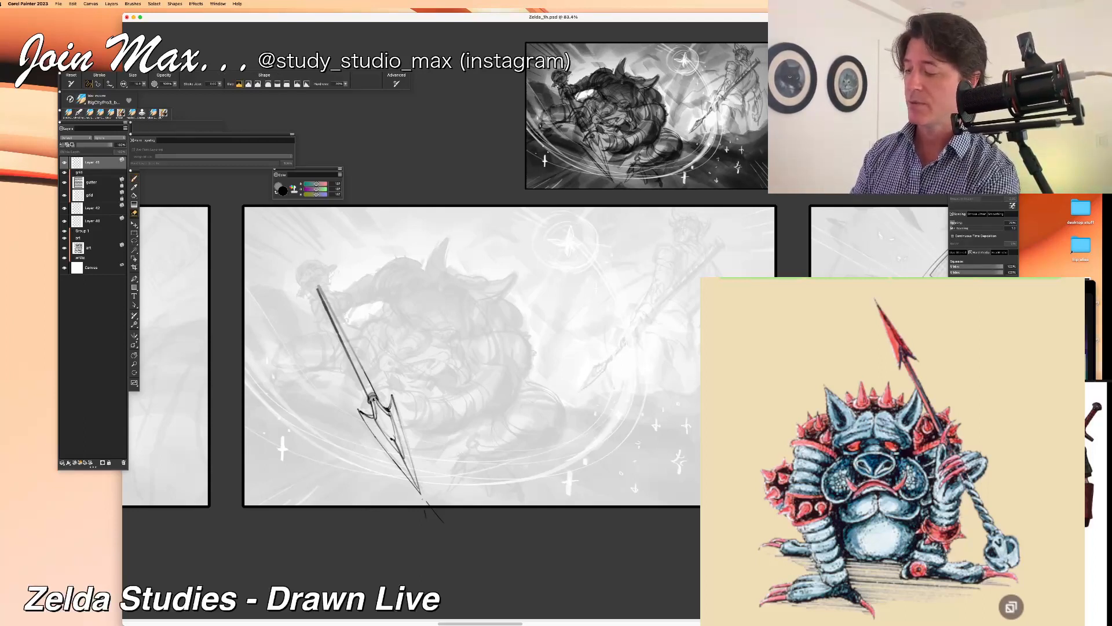
key("b")
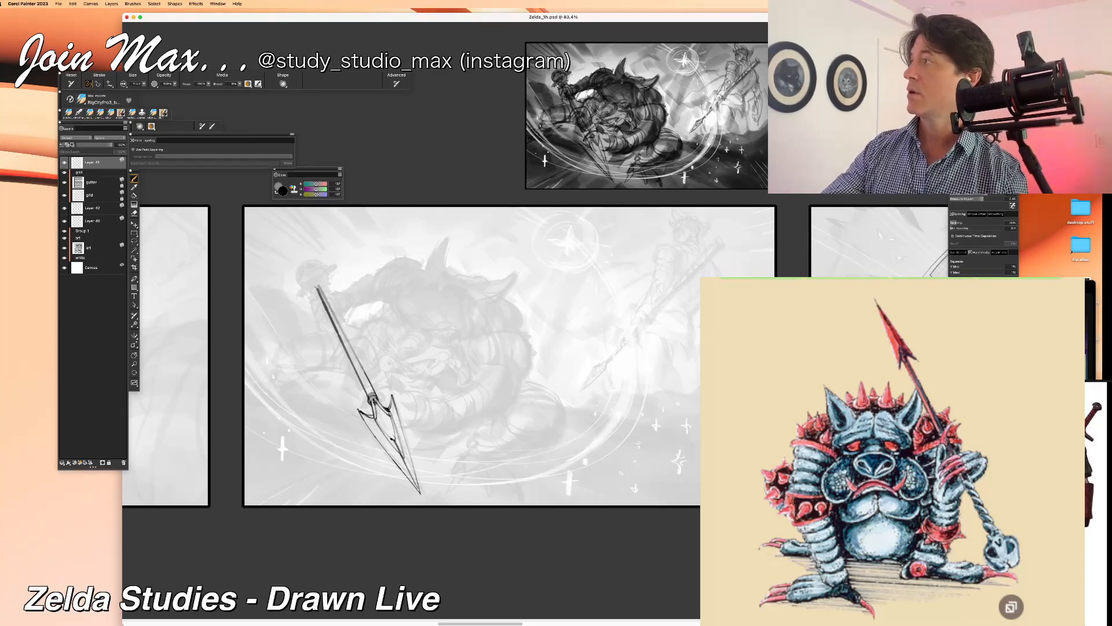
Step: Draw a twisted grip around the upper shaft and a skull pommel's eye sockets, nose and jaw at its end
mouse_move(321, 300)
left_mouse_down()
mouse_move(314, 283)
mouse_move(333, 313)
left_mouse_up()
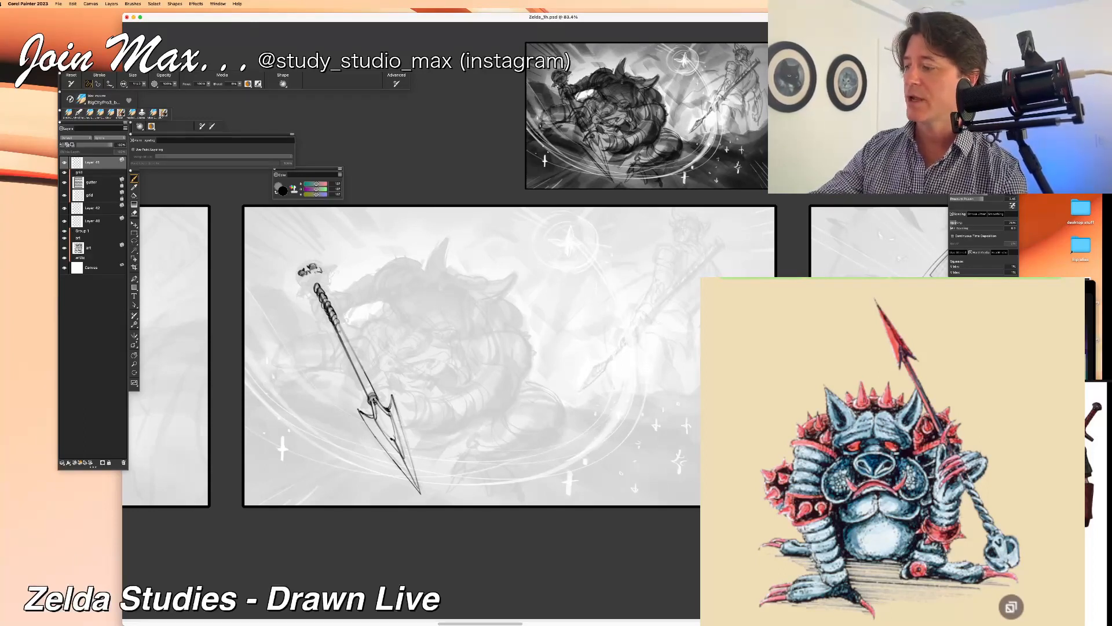
left_click_drag(314, 274, 320, 272)
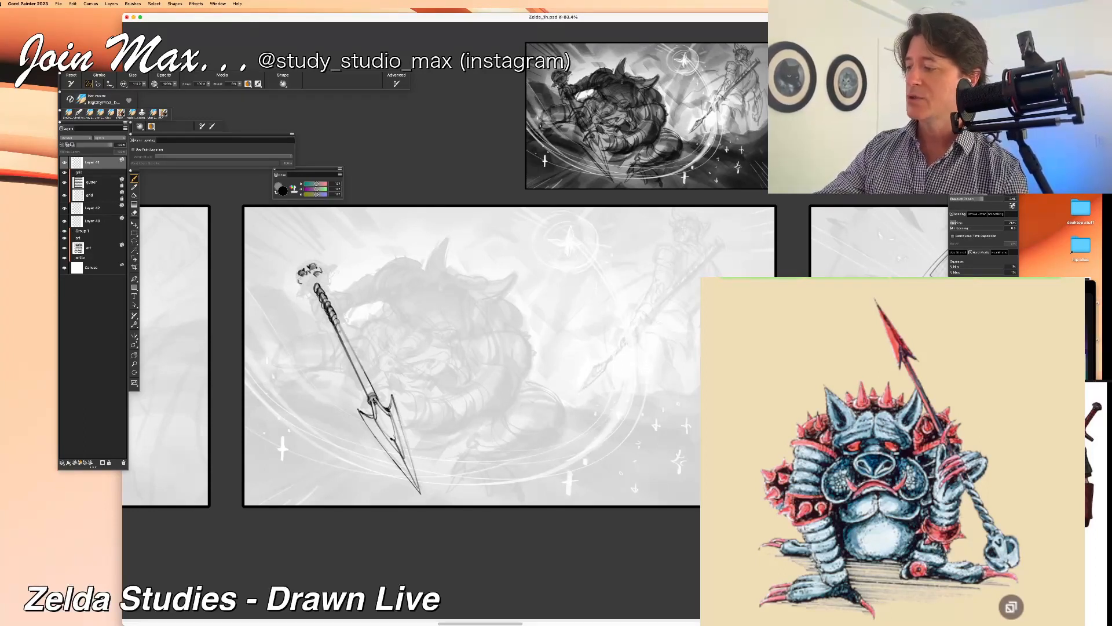
key("super+z")
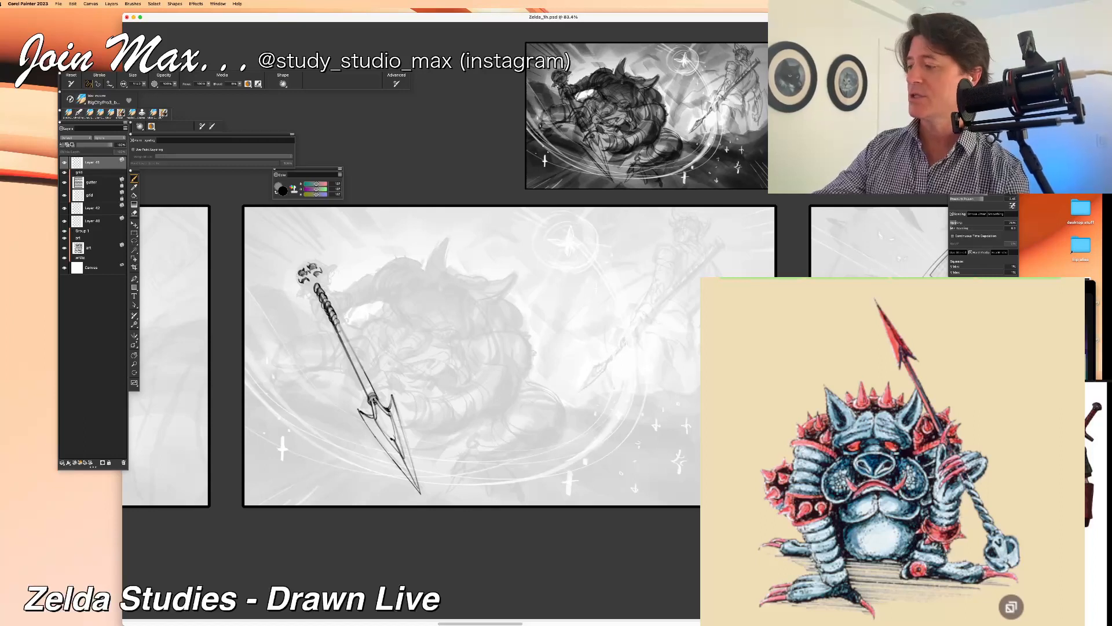
left_click_drag(319, 277, 309, 284)
key("super+z")
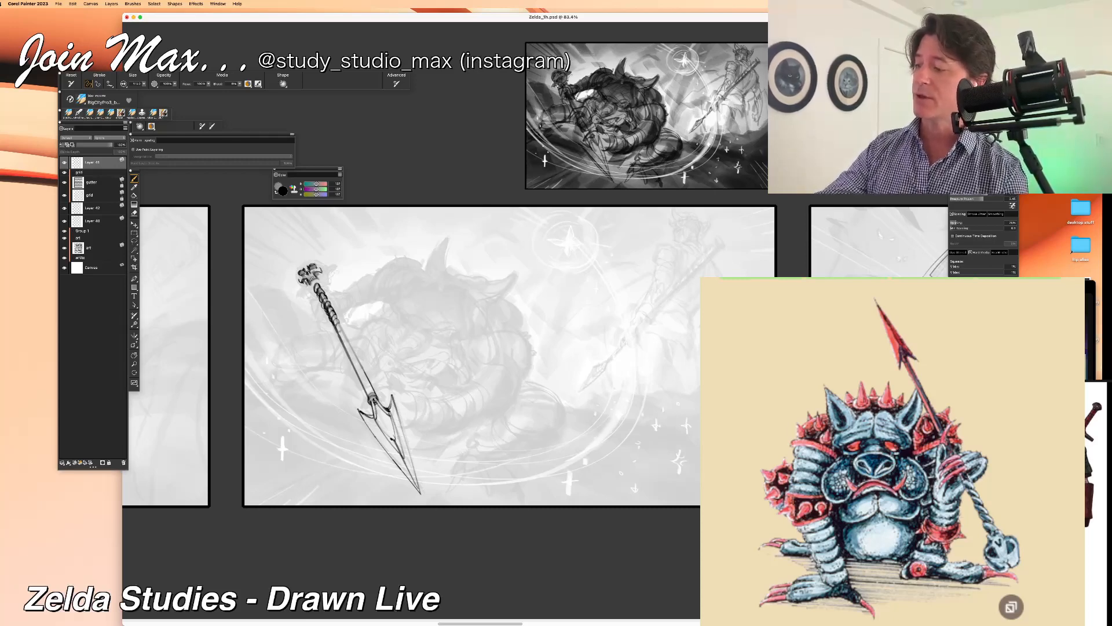
left_click_drag(313, 285, 318, 291)
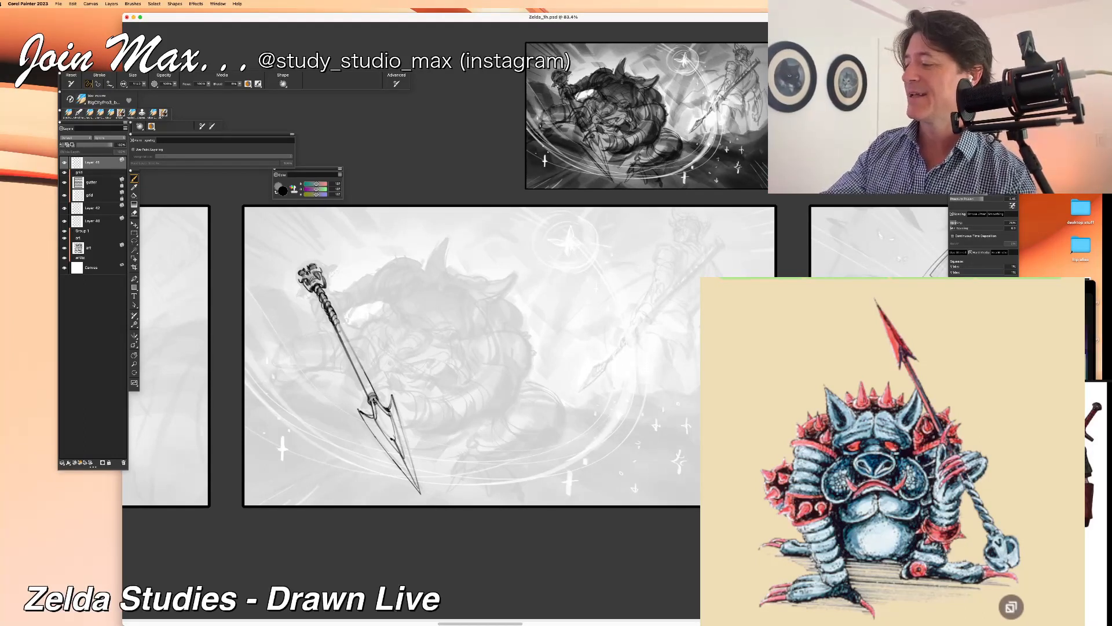
Step: Outline the rounded cranium of the skull pommel and add a pointed spike on each side
mouse_move(321, 265)
left_mouse_down()
mouse_move(326, 279)
mouse_move(295, 279)
left_mouse_up()
key("super+z")
key("super+z")
key("super+z")
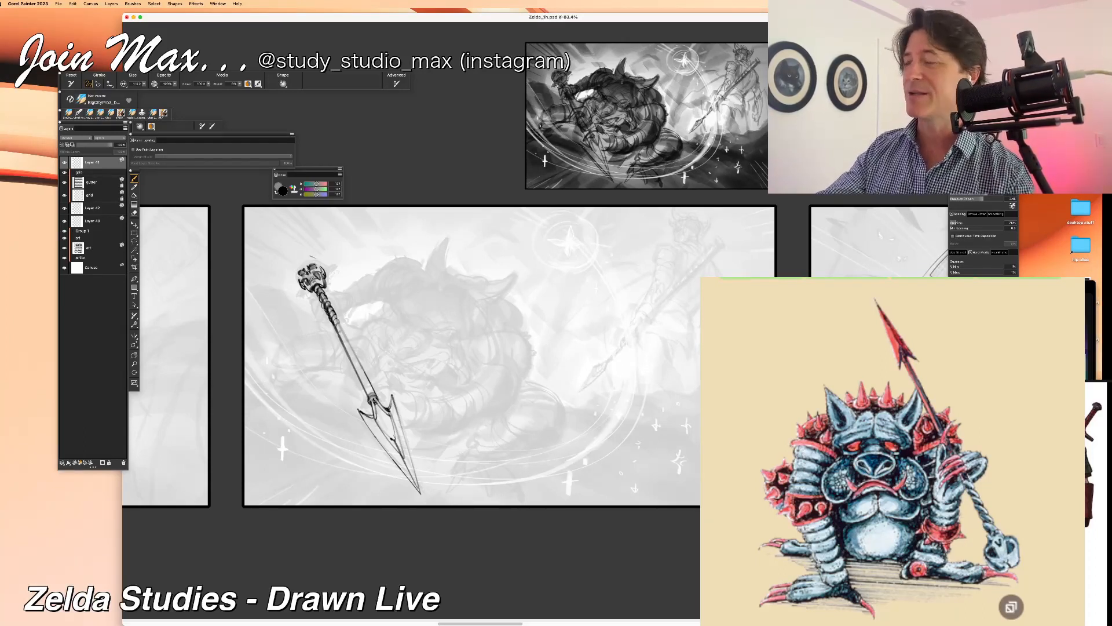
mouse_move(301, 262)
left_mouse_down()
mouse_move(295, 281)
mouse_move(321, 265)
left_mouse_up()
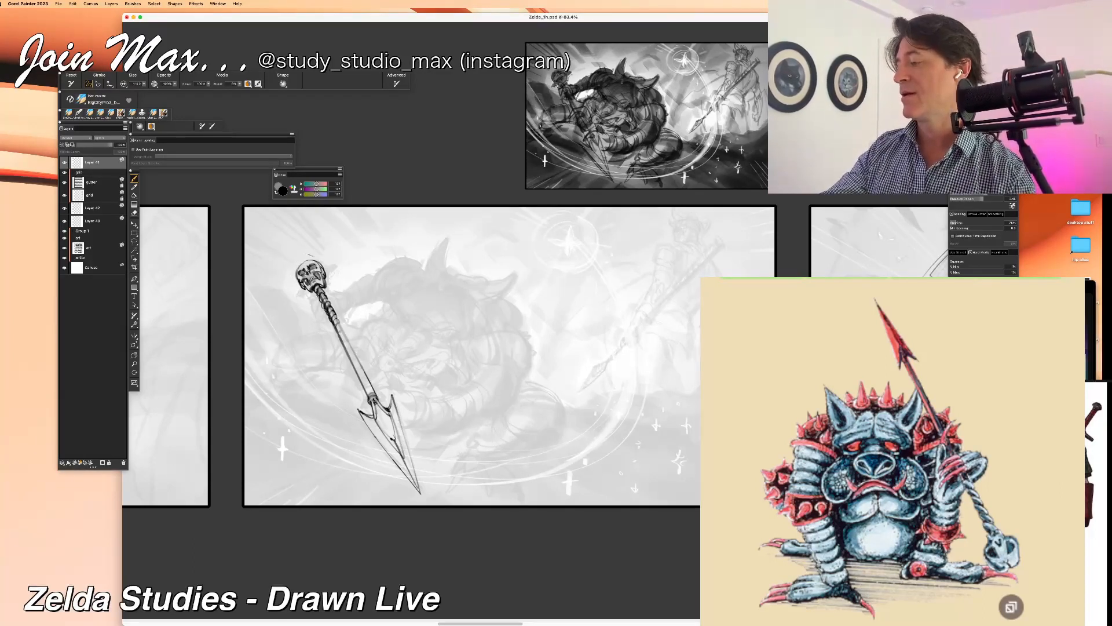
left_click_drag(328, 271, 323, 280)
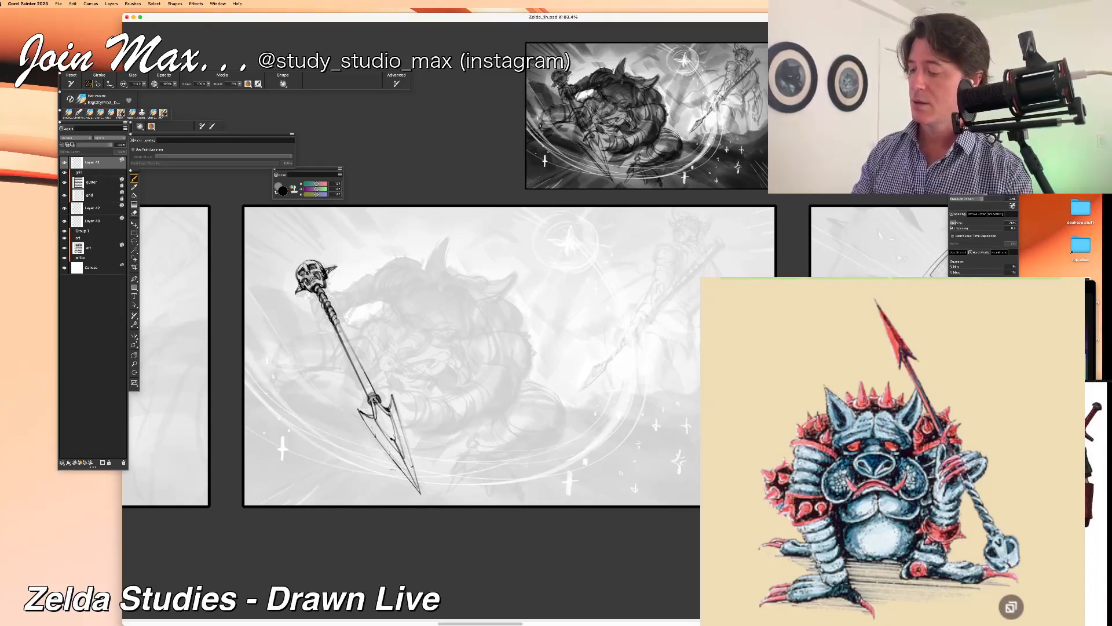
Step: Redraw the spearhead's outer cutting edge as a darker line running from the barb down to the tip
left_click_drag(398, 468, 417, 491)
key("super+z")
key("super+z")
key("super+z")
left_click_drag(369, 426, 417, 491)
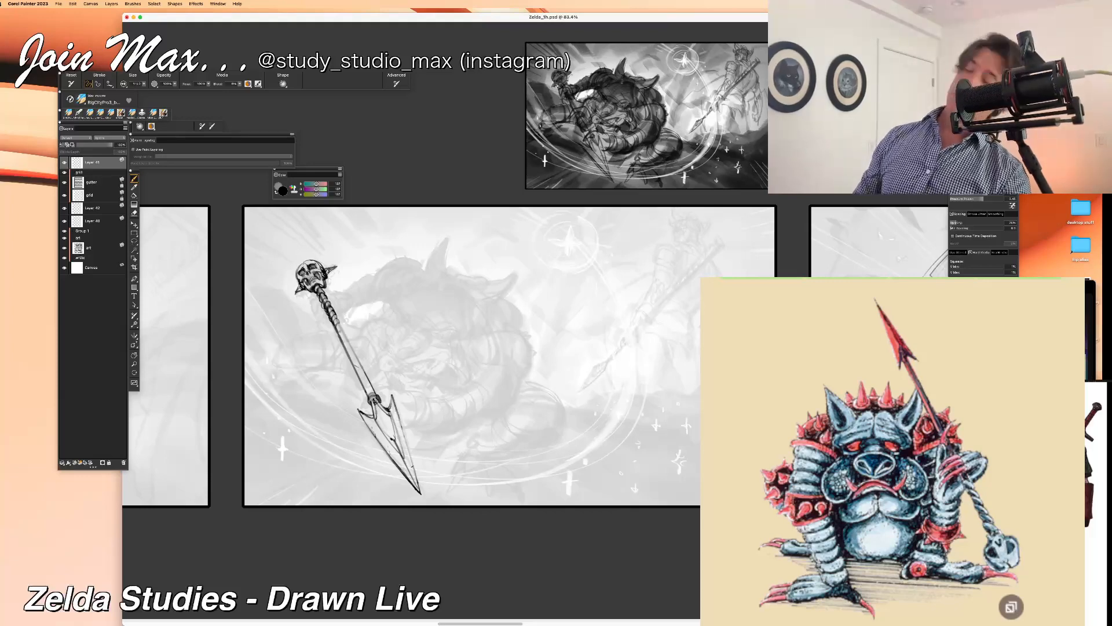
Step: Examine the spear drawing up close and compare it with the sketch by toggling its layer's visibility
key("super+equal")
key("super+equal")
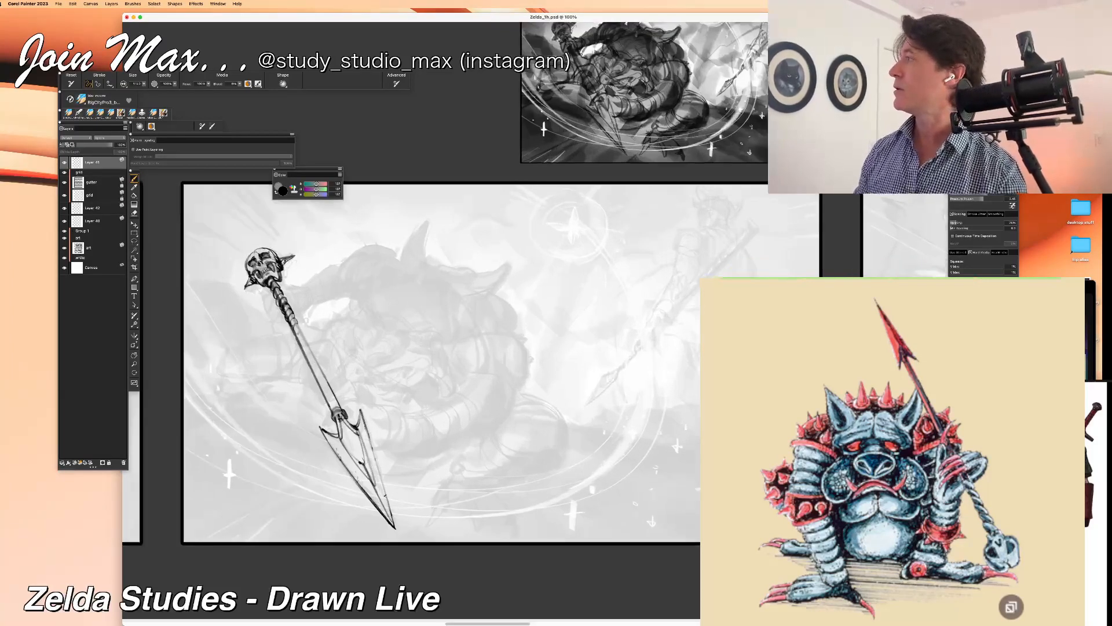
left_click_drag(210, 568, 434, 458)
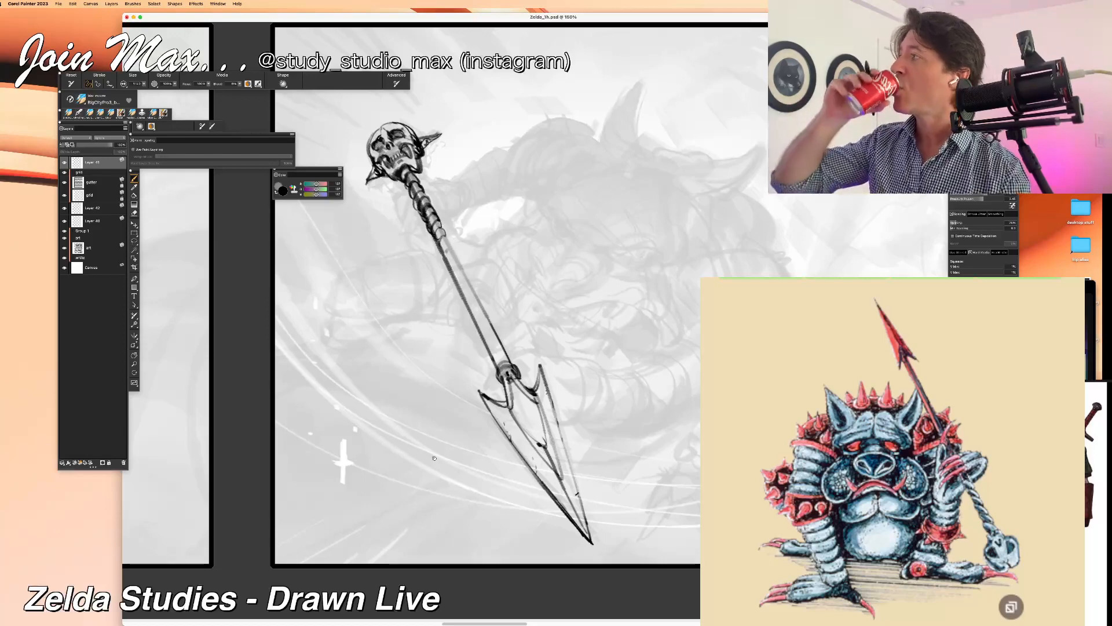
key("super+minus")
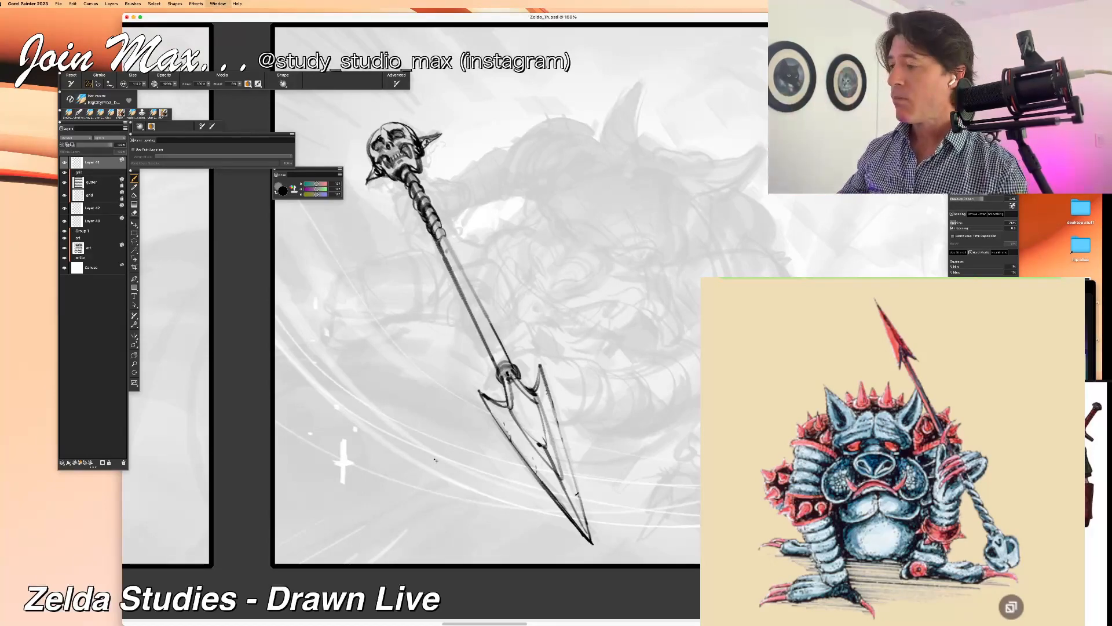
left_click_drag(376, 473, 269, 513)
left_click(64, 164)
left_click(64, 163)
left_click(64, 163)
left_click(64, 164)
left_click(64, 163)
left_click(65, 163)
Step: Lasso the whole spear, cut and paste it as its own layer, and move that layer just above the sketch group
key("l")
left_click_drag(365, 189, 452, 286)
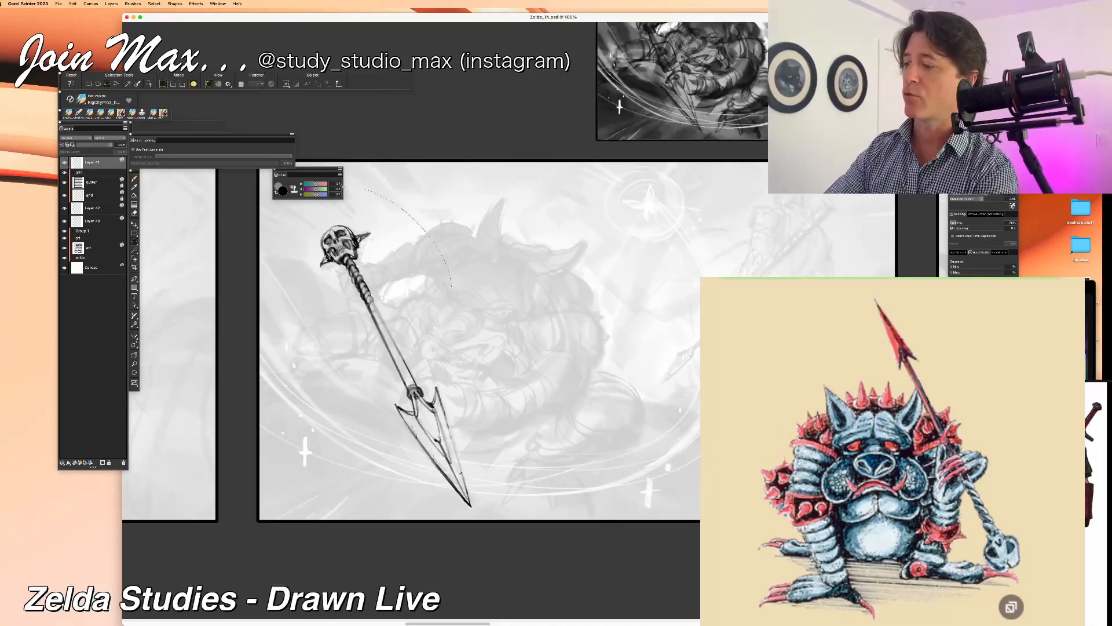
left_click_drag(532, 501, 493, 336)
key("super+x")
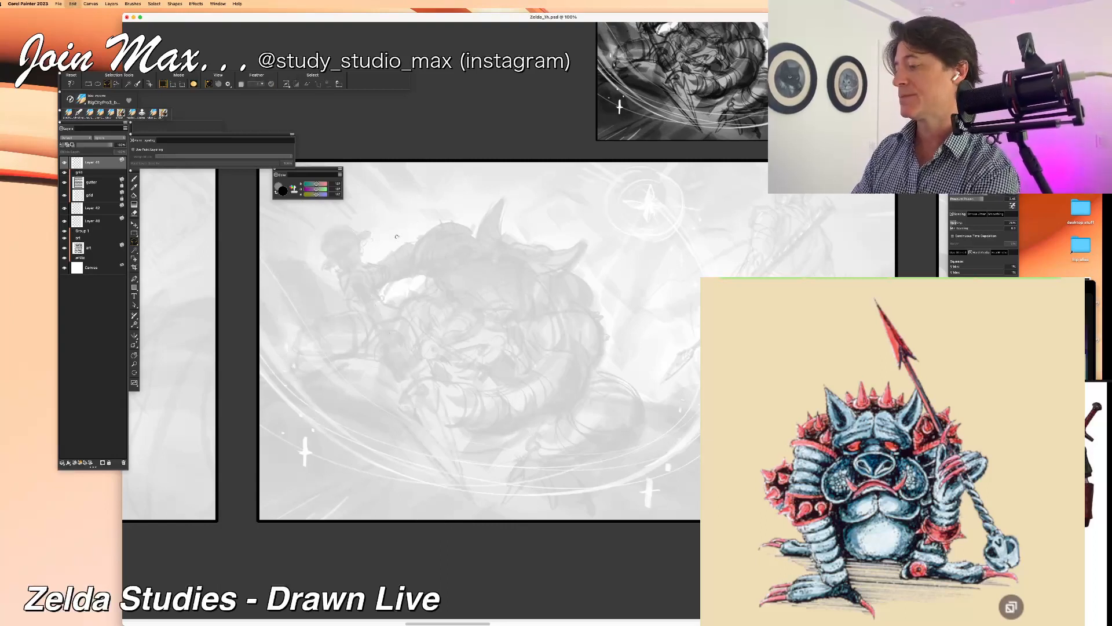
key("super+v")
left_click_drag(93, 163, 79, 233)
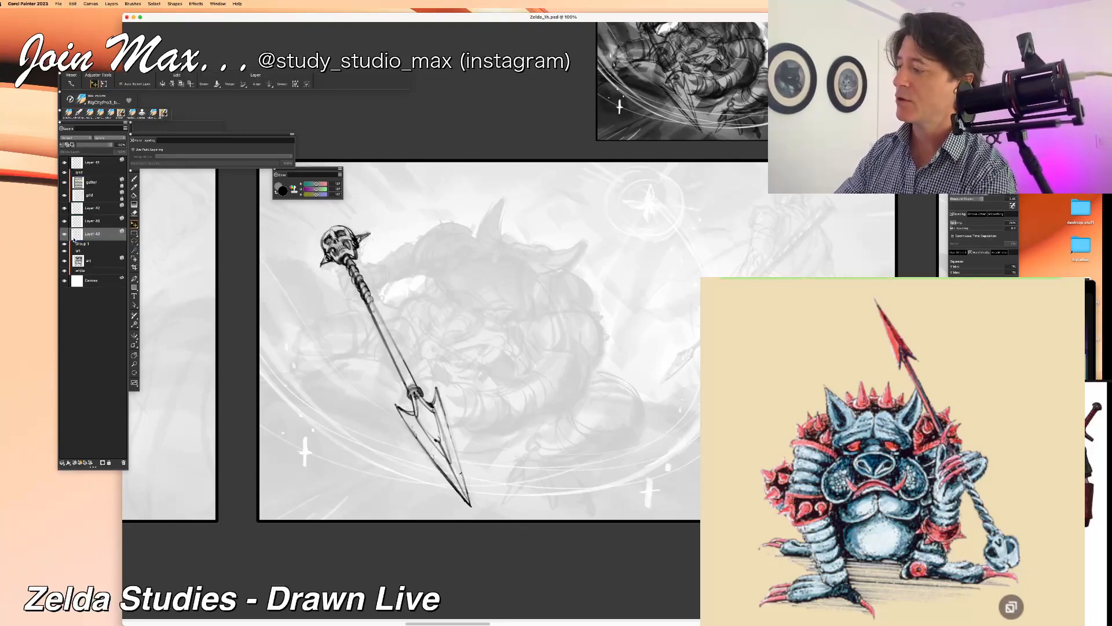
Step: Check the spear layer's visibility and lower its opacity so the spear appears as faded grey line art
left_click(65, 234)
left_click(65, 234)
left_click_drag(88, 145, 92, 146)
Step: Switch to the brush, activate the layer two places above the spear layer, and try a scribble on the monster's face
left_click(93, 222)
key("b")
left_click_drag(440, 324, 411, 326)
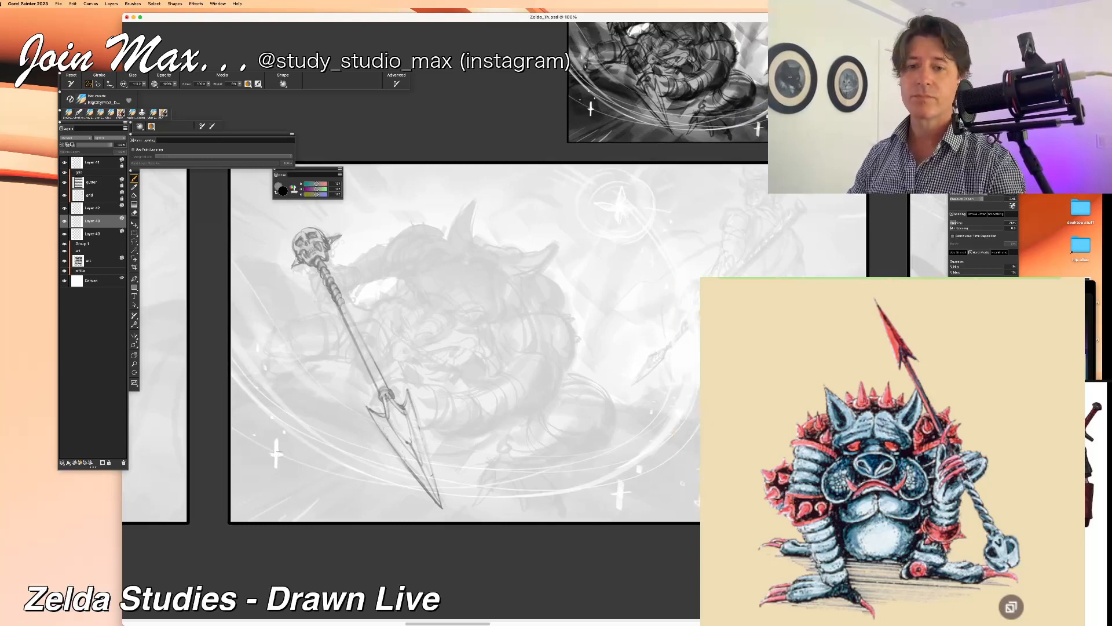
left_click_drag(291, 432, 278, 471)
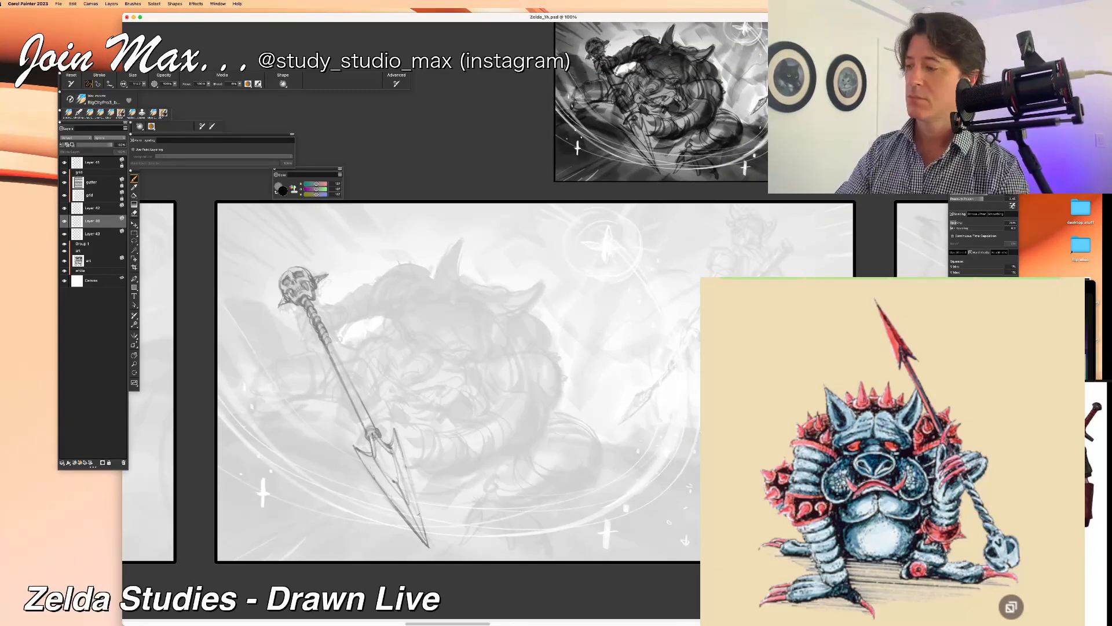
left_click(91, 209)
left_click_drag(423, 332, 400, 379)
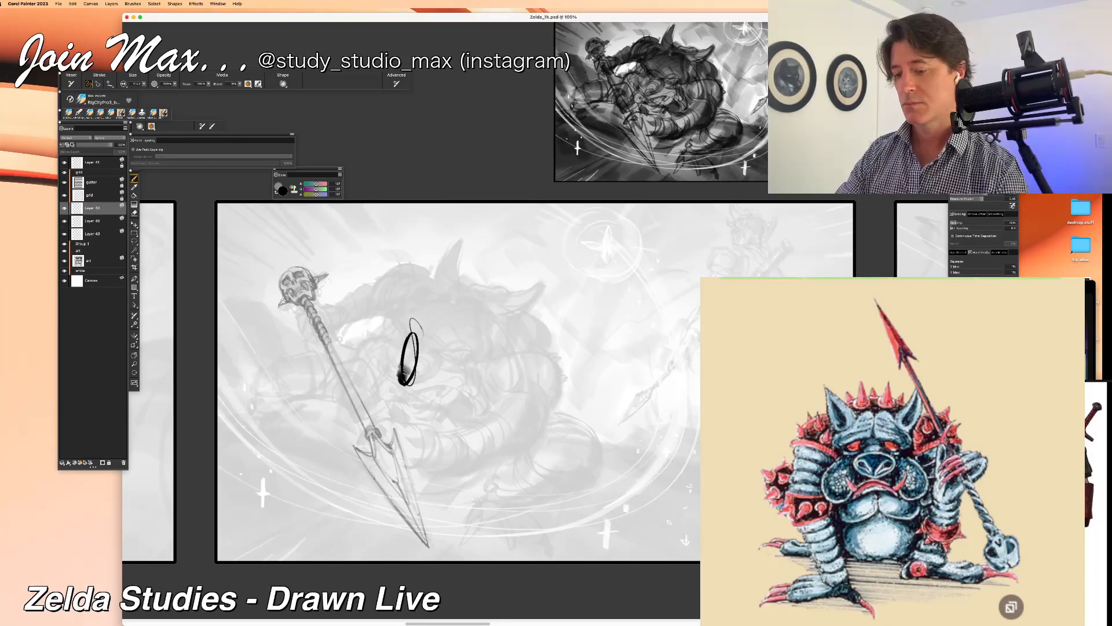
key("super+z")
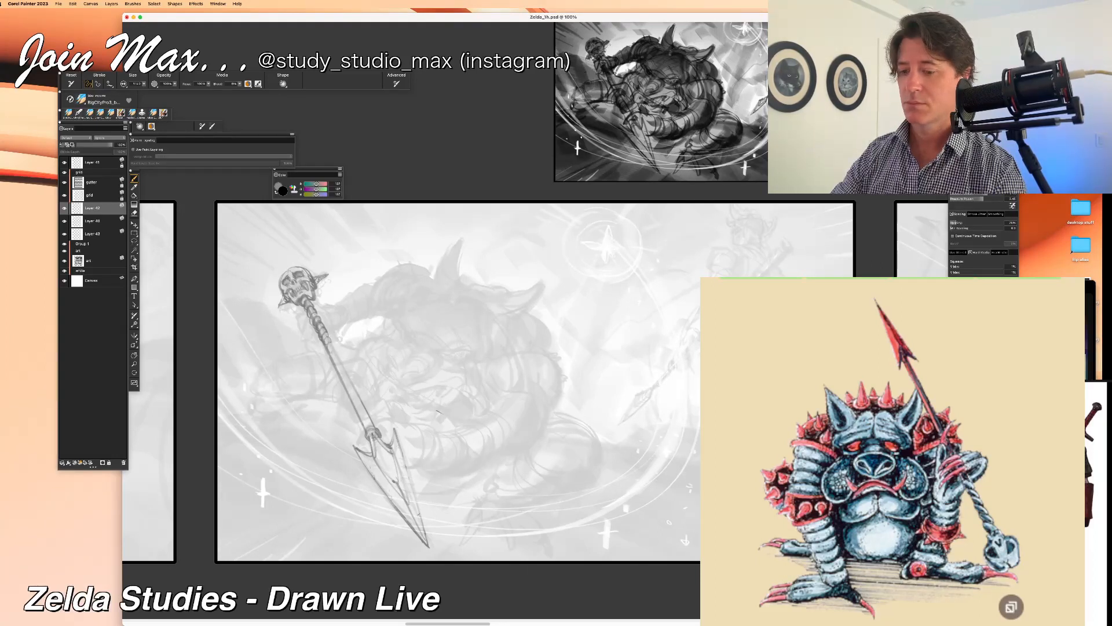
Step: Draw the monster's two angry brow lines and the creases between them over the faded sketch
left_click_drag(462, 331, 470, 343)
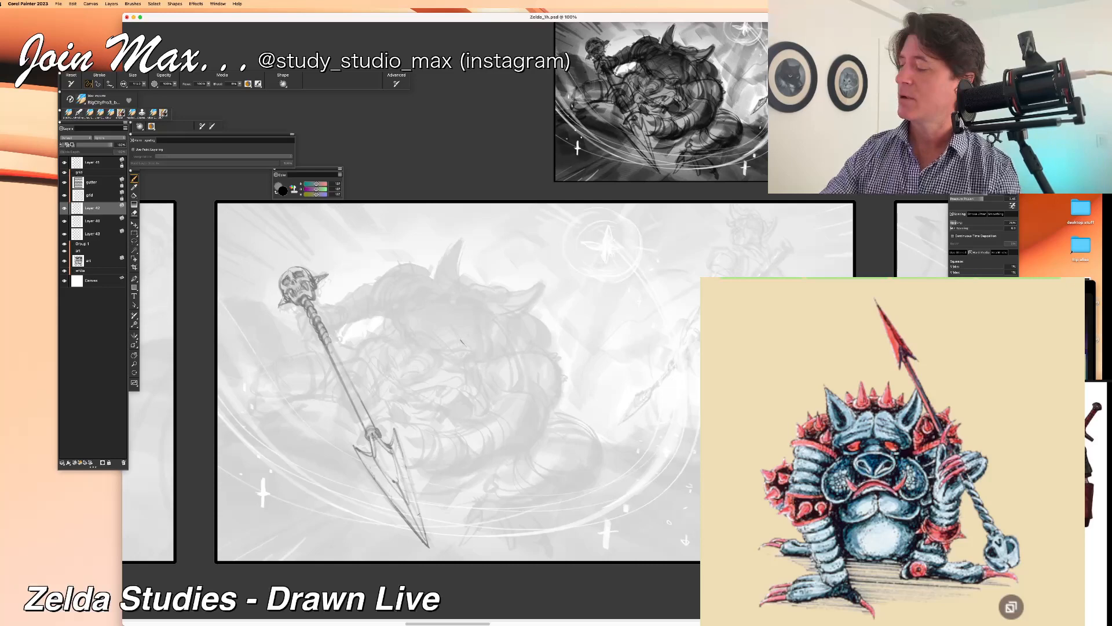
mouse_move(440, 355)
left_mouse_down()
mouse_move(473, 351)
mouse_move(434, 358)
mouse_move(468, 339)
mouse_move(415, 355)
mouse_move(405, 334)
mouse_move(434, 338)
mouse_move(433, 355)
left_mouse_up()
key("super+z")
key("super+z")
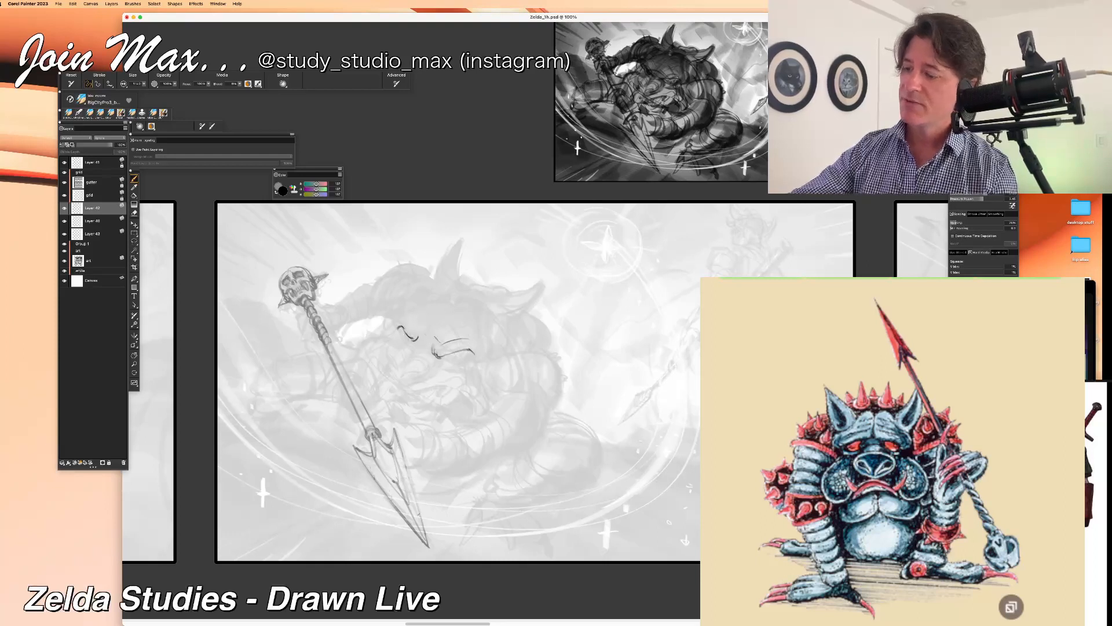
left_click_drag(411, 341, 403, 350)
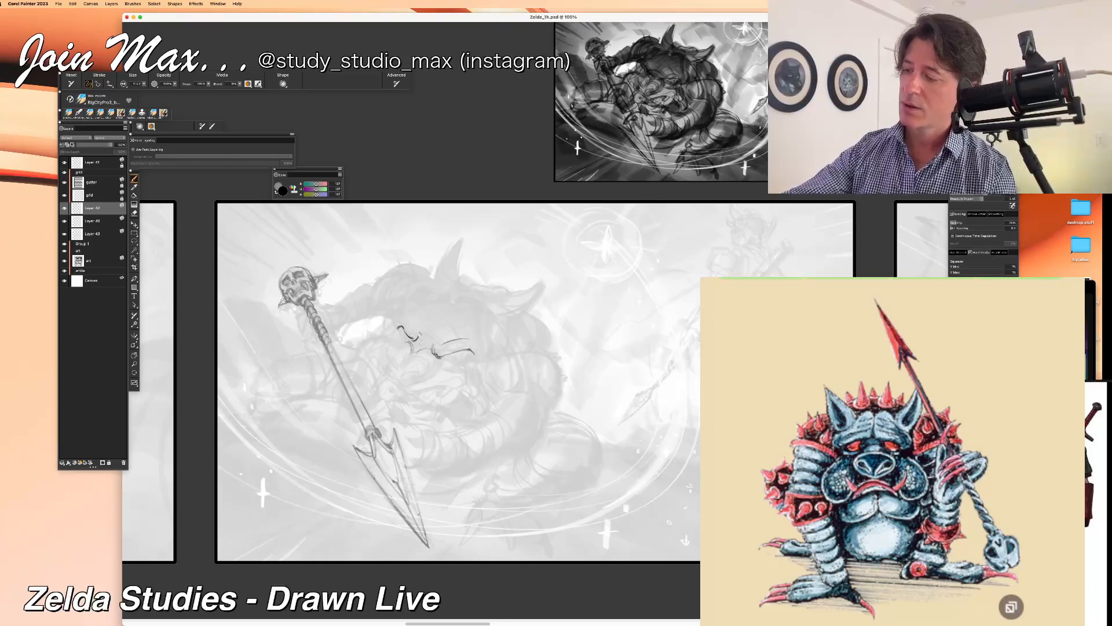
Step: Draw the monster's nostrils and snout bridge, and close the outline of the eye beneath its longer brow
mouse_move(395, 375)
left_mouse_down()
mouse_move(384, 356)
mouse_move(422, 376)
left_mouse_up()
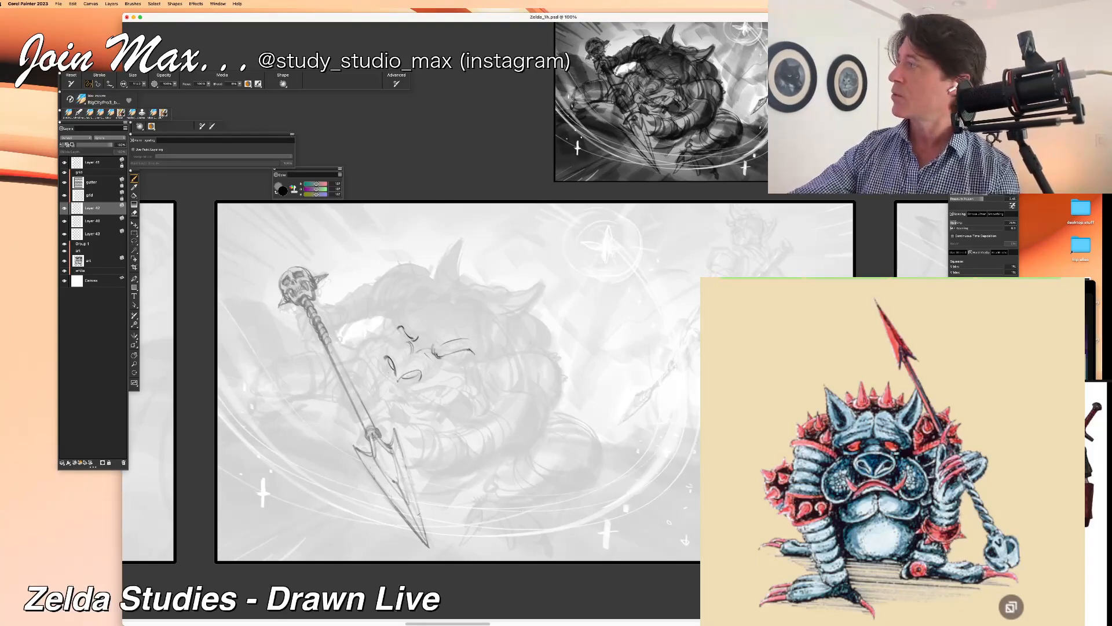
left_click_drag(429, 358, 438, 374)
left_click_drag(401, 337, 387, 353)
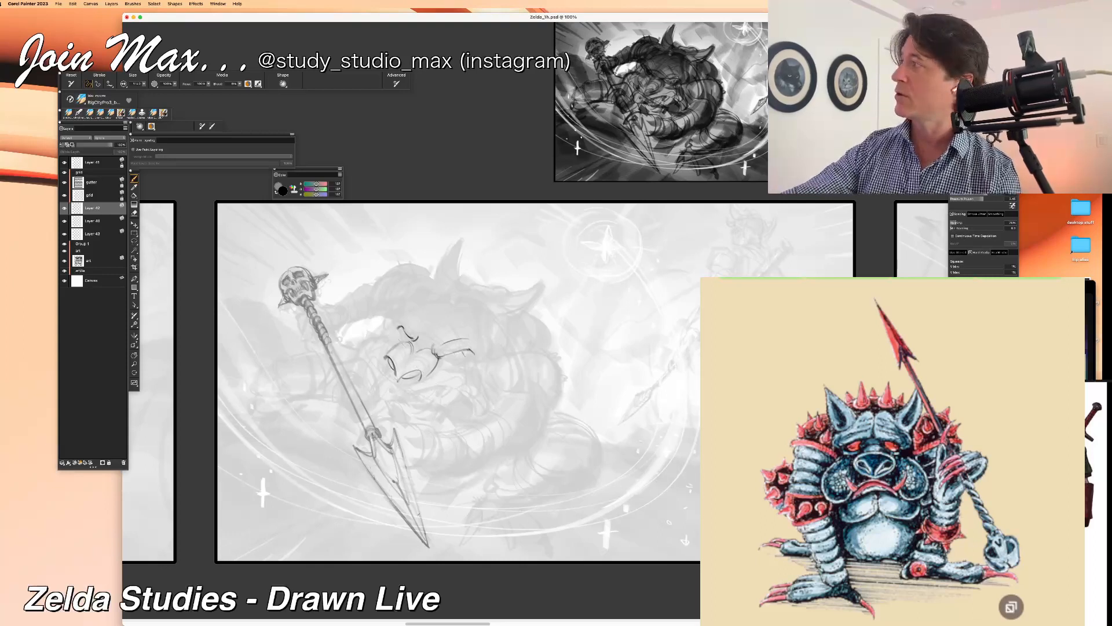
left_click_drag(458, 351, 468, 360)
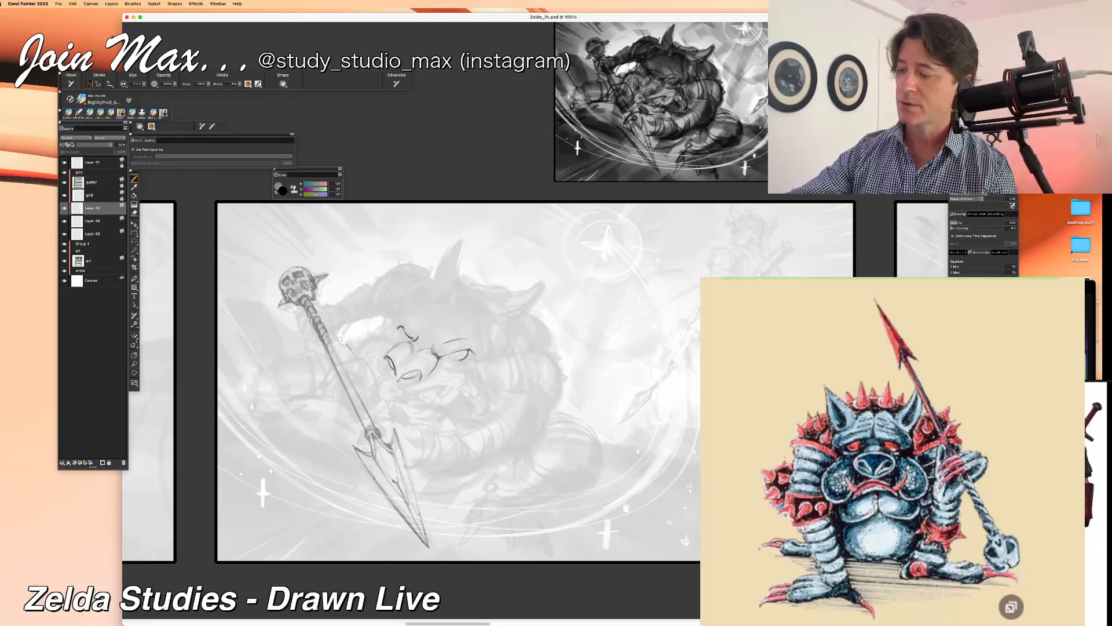
left_click_drag(347, 341, 359, 358)
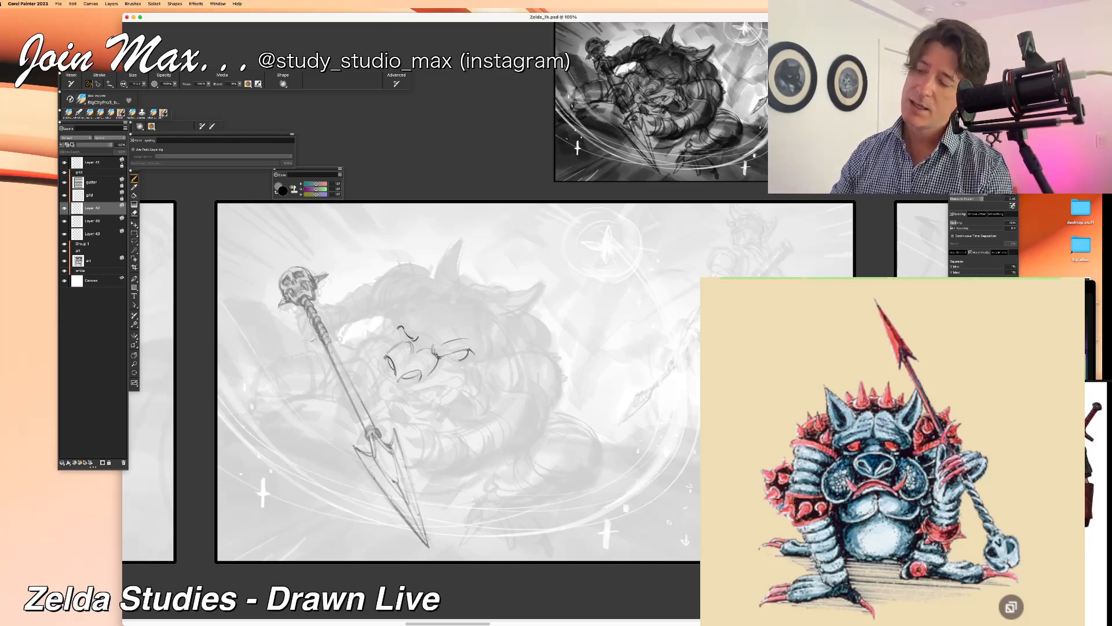
Step: Outline the monster's bent arm beside its face with the inner elbow crease, outer elbow curve and rounded upper arm
left_click_drag(494, 399, 519, 451)
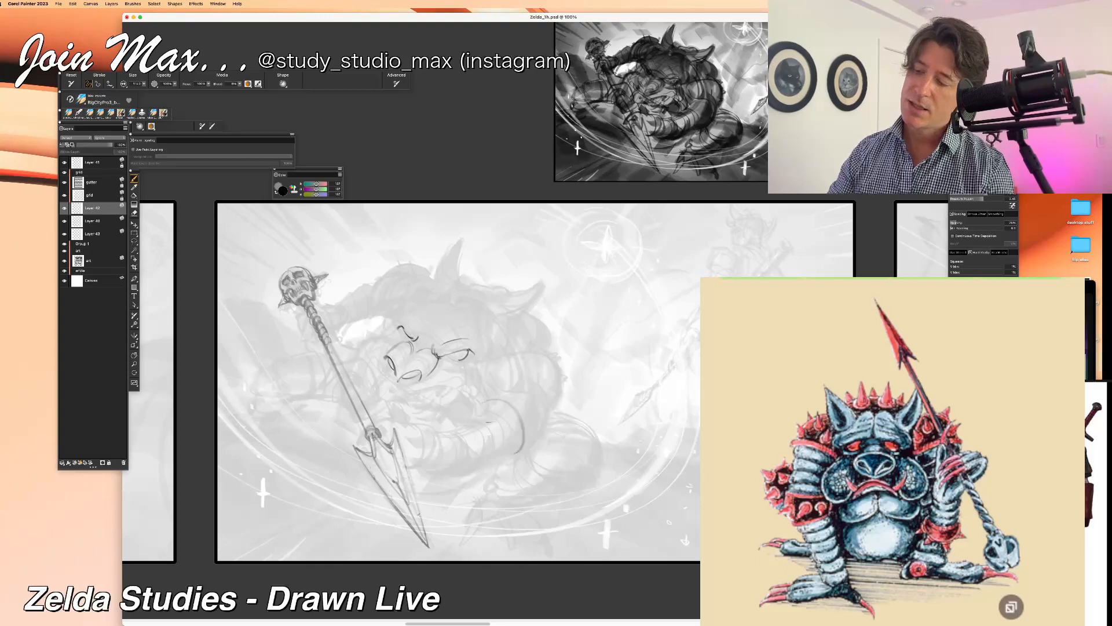
left_click_drag(558, 356, 521, 448)
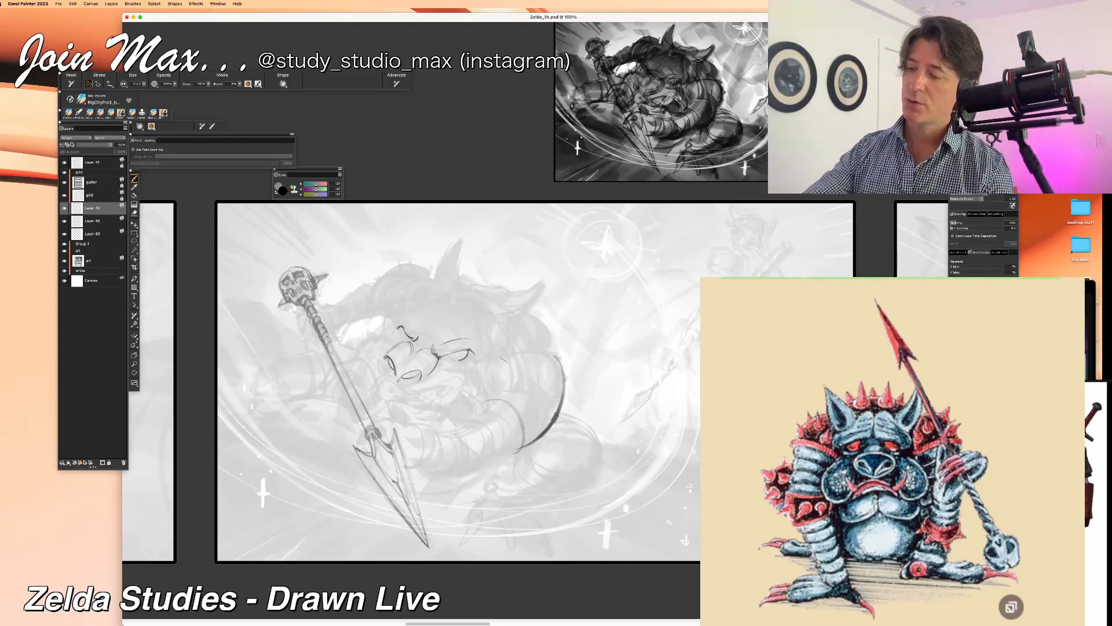
mouse_move(546, 355)
left_mouse_down()
mouse_move(472, 385)
mouse_move(481, 405)
left_mouse_up()
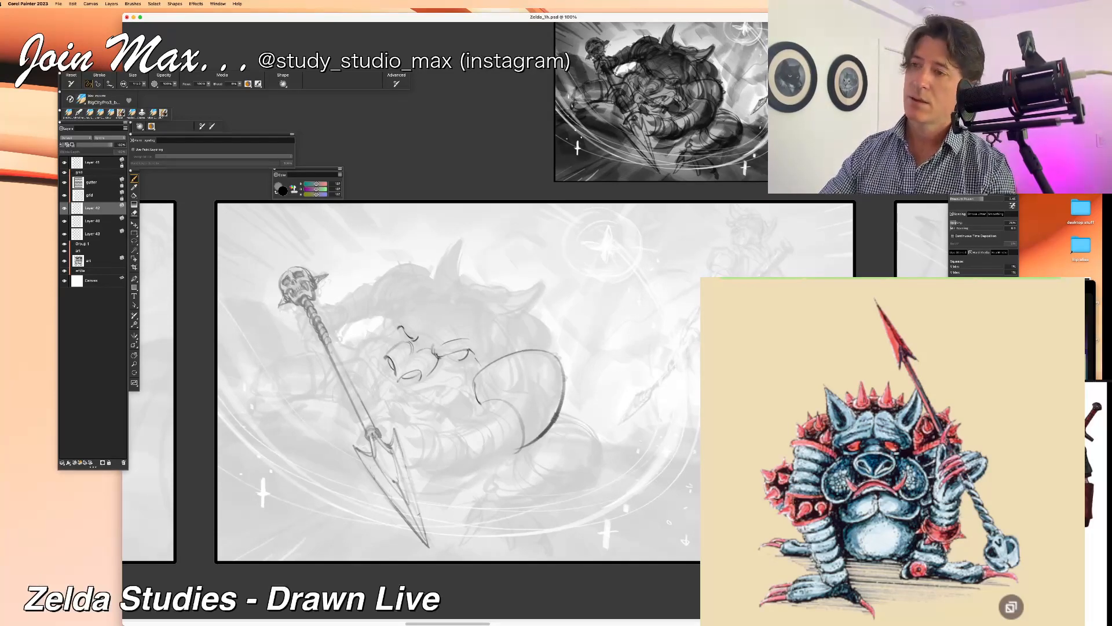
key("super+z")
key("super+z")
left_click_drag(556, 353, 486, 387)
key("super+z")
mouse_move(556, 353)
left_mouse_down()
mouse_move(481, 381)
mouse_move(483, 401)
left_mouse_up()
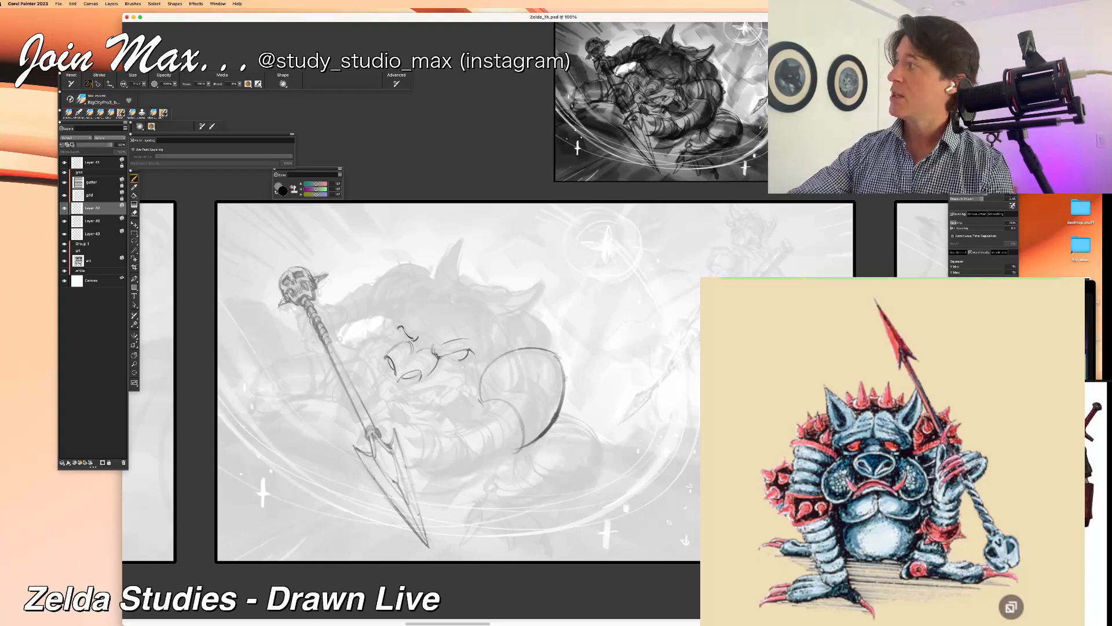
Step: Draw the upper and lower contours of the monster's forearm, running from the elbow toward the spearhead
left_click_drag(485, 395, 437, 439)
key("super+z")
left_click_drag(483, 403, 435, 427)
left_click_drag(522, 447, 461, 470)
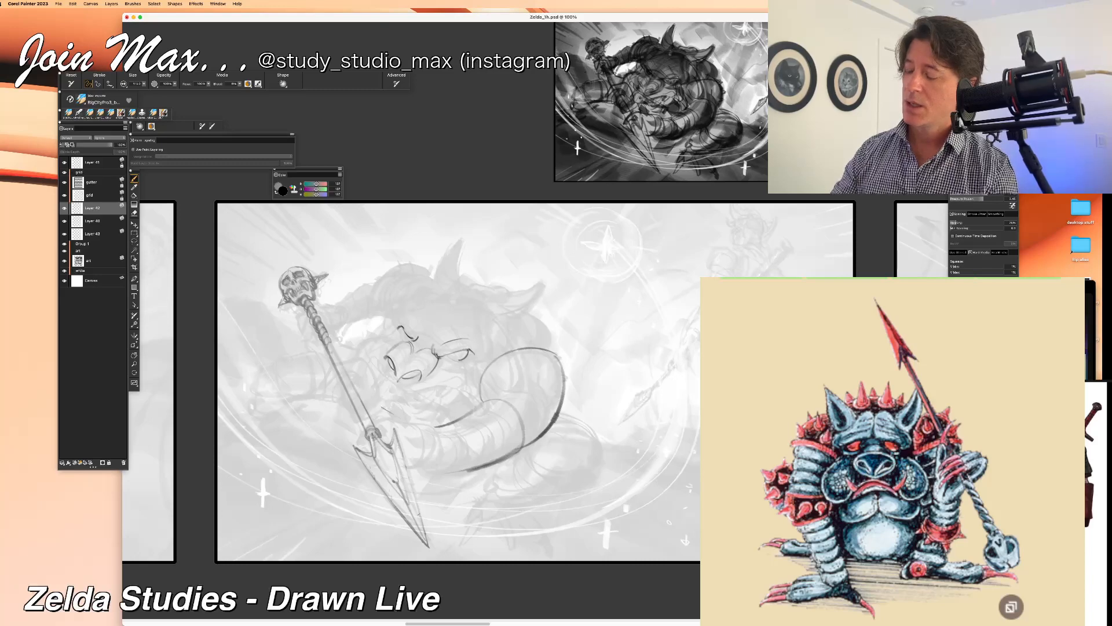
Step: Draw the monster's hand gripping the spear shaft, with curled fingers, the back of the hand and the heel of the palm
mouse_move(365, 358)
left_mouse_down()
mouse_move(325, 373)
mouse_move(336, 398)
left_mouse_up()
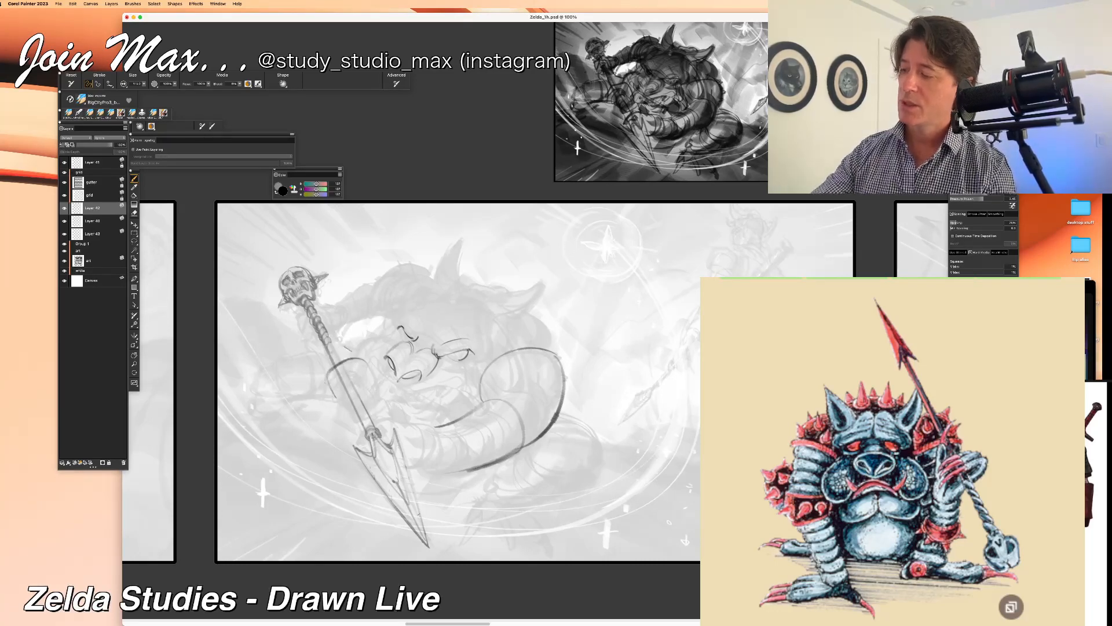
mouse_move(325, 371)
left_mouse_down()
mouse_move(321, 406)
mouse_move(333, 380)
mouse_move(361, 372)
mouse_move(329, 396)
left_mouse_up()
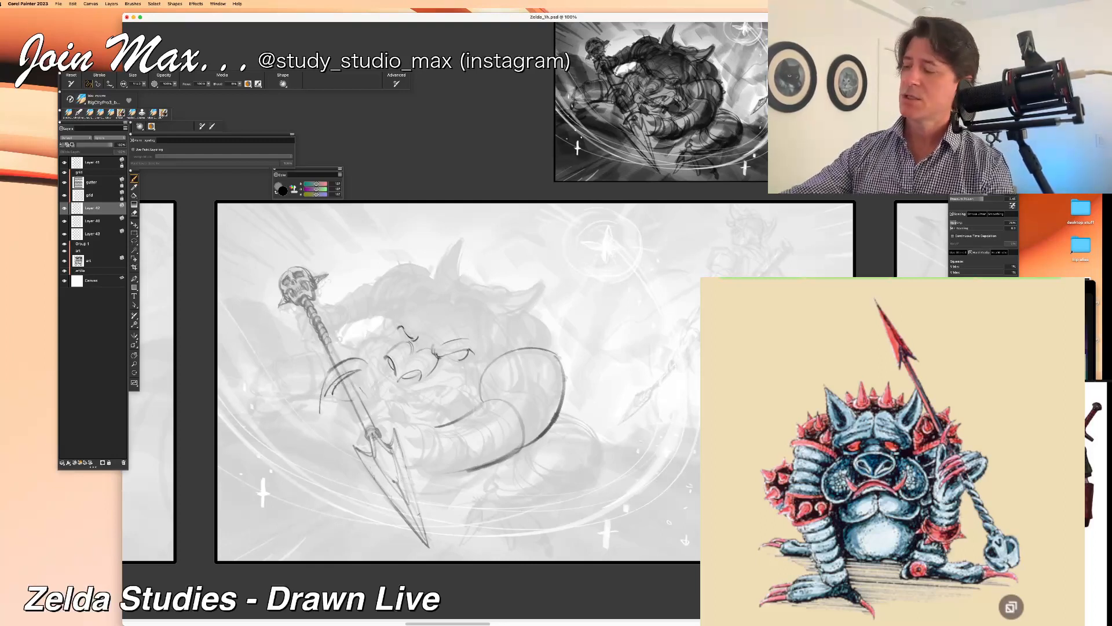
mouse_move(356, 384)
left_mouse_down()
mouse_move(334, 400)
mouse_move(345, 409)
left_mouse_up()
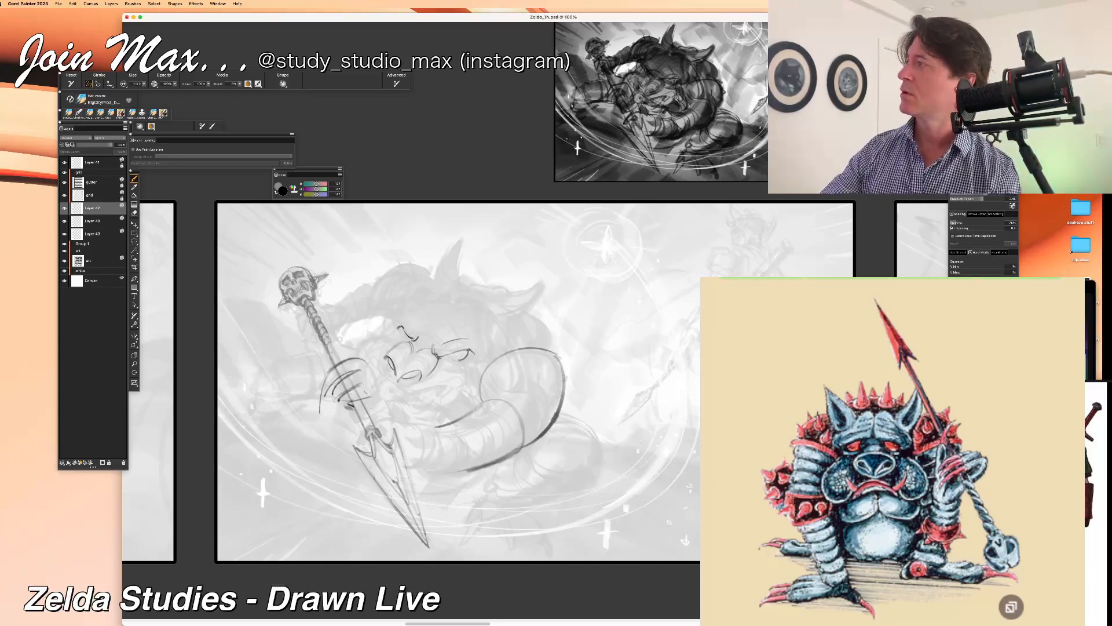
left_click_drag(364, 357, 376, 413)
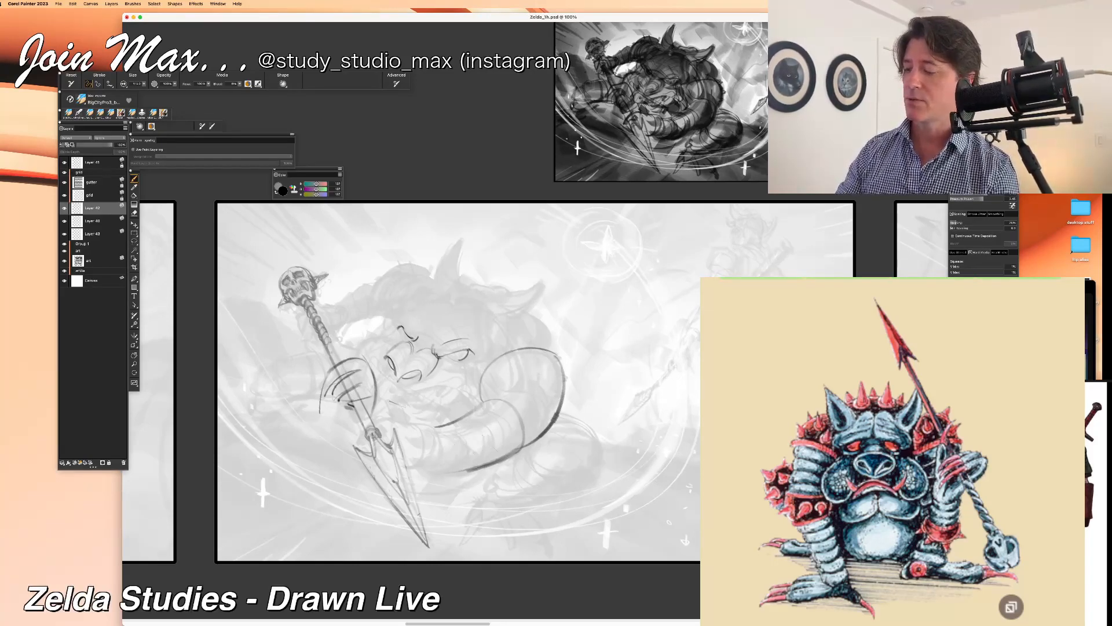
left_click_drag(376, 393, 380, 422)
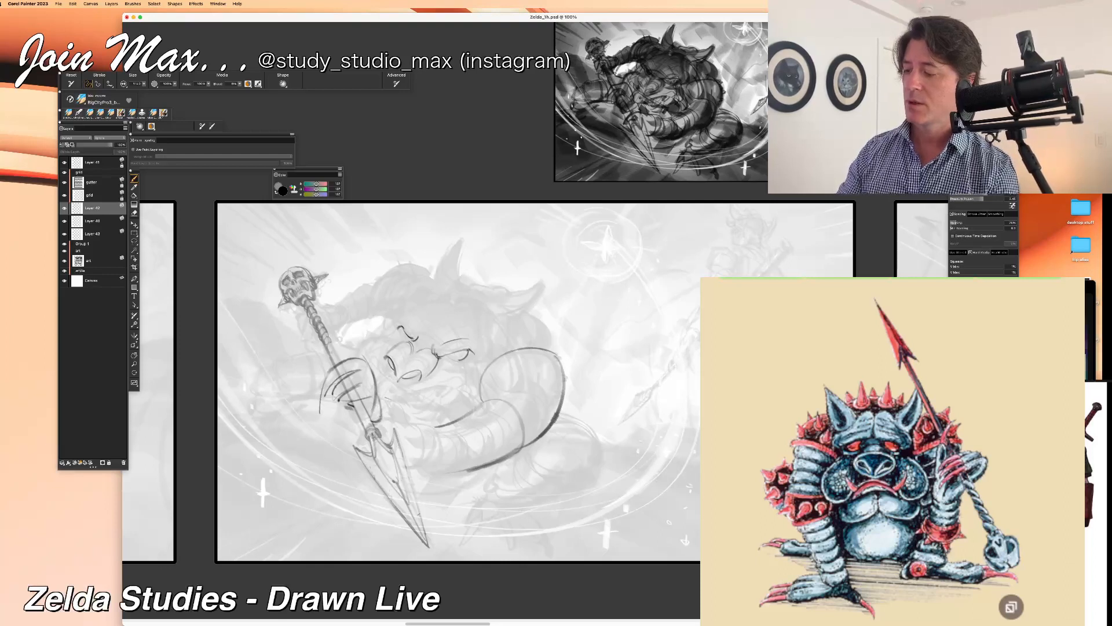
Step: Add curved bands around the monster's forearm and draw the contour running from the gripping hand to the wristband
mouse_move(447, 431)
left_mouse_down()
mouse_move(437, 473)
mouse_move(417, 471)
left_mouse_up()
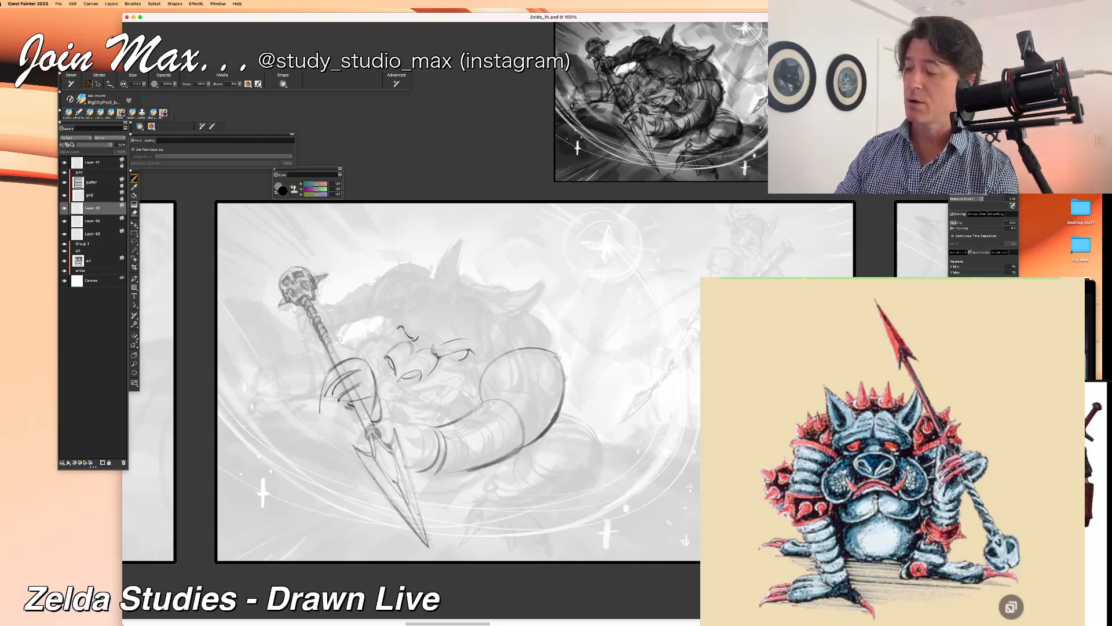
left_click_drag(467, 434, 447, 480)
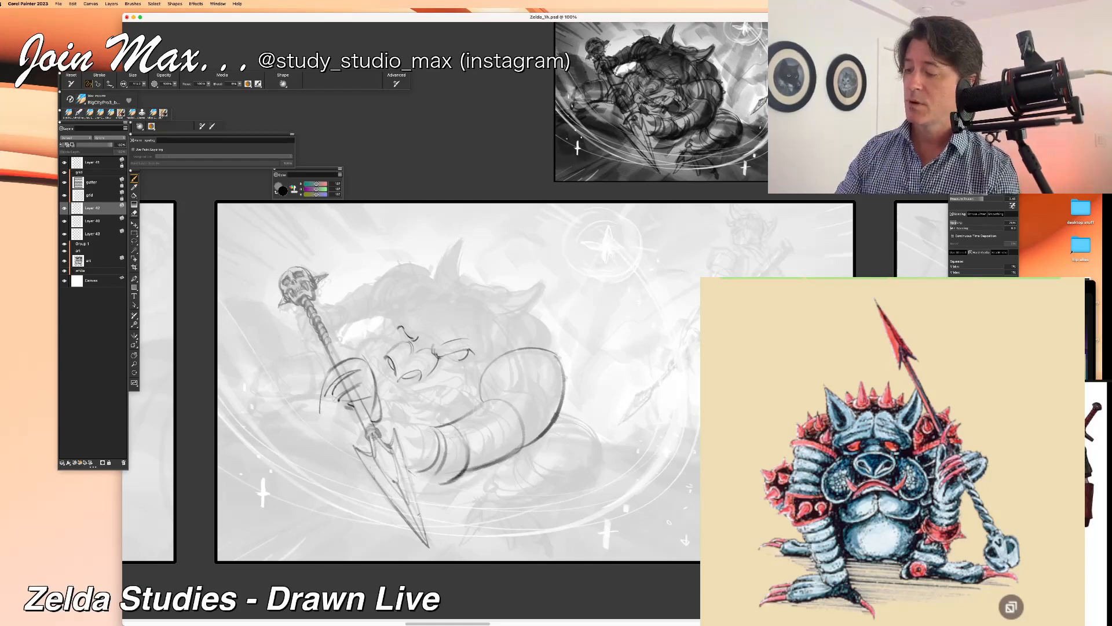
left_click_drag(383, 400, 397, 410)
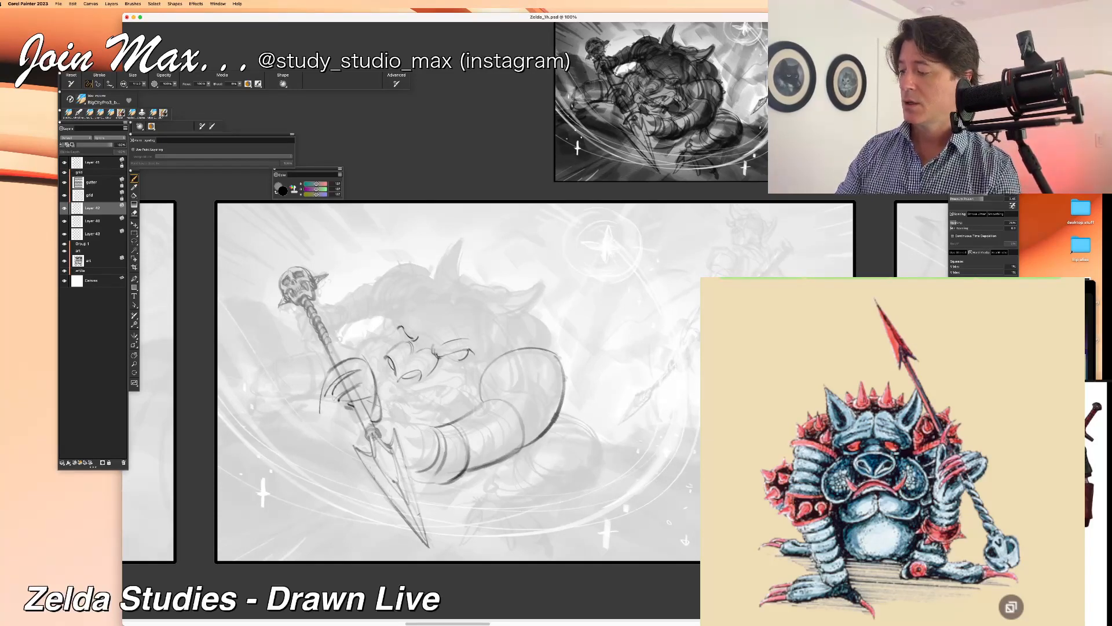
left_click_drag(380, 399, 429, 427)
left_click_drag(341, 462, 360, 471)
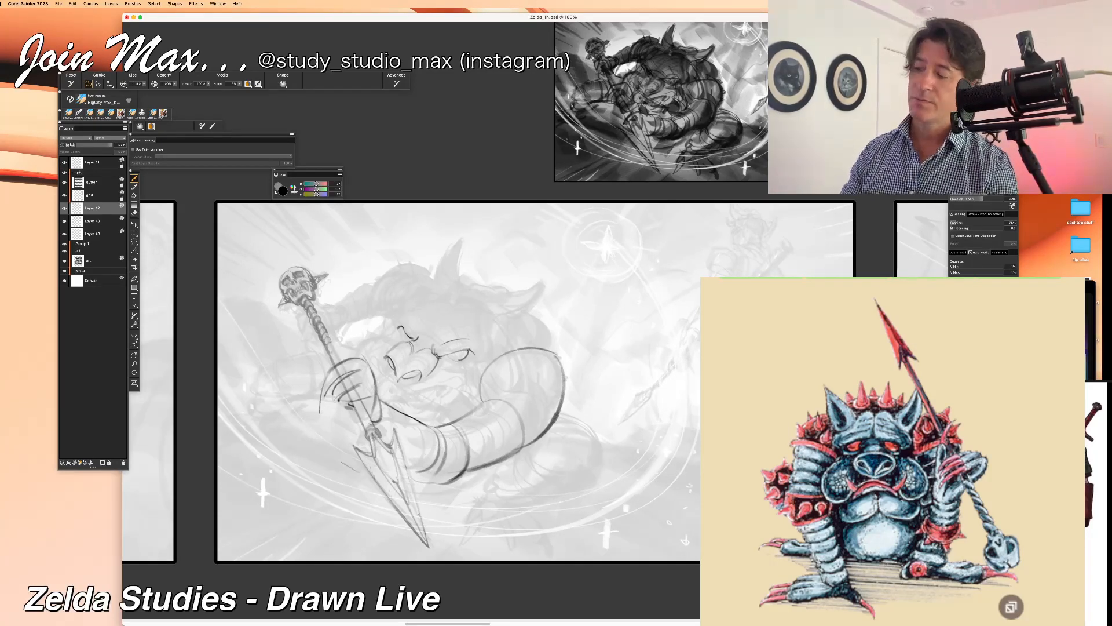
key("super+z")
left_click_drag(378, 395, 432, 430)
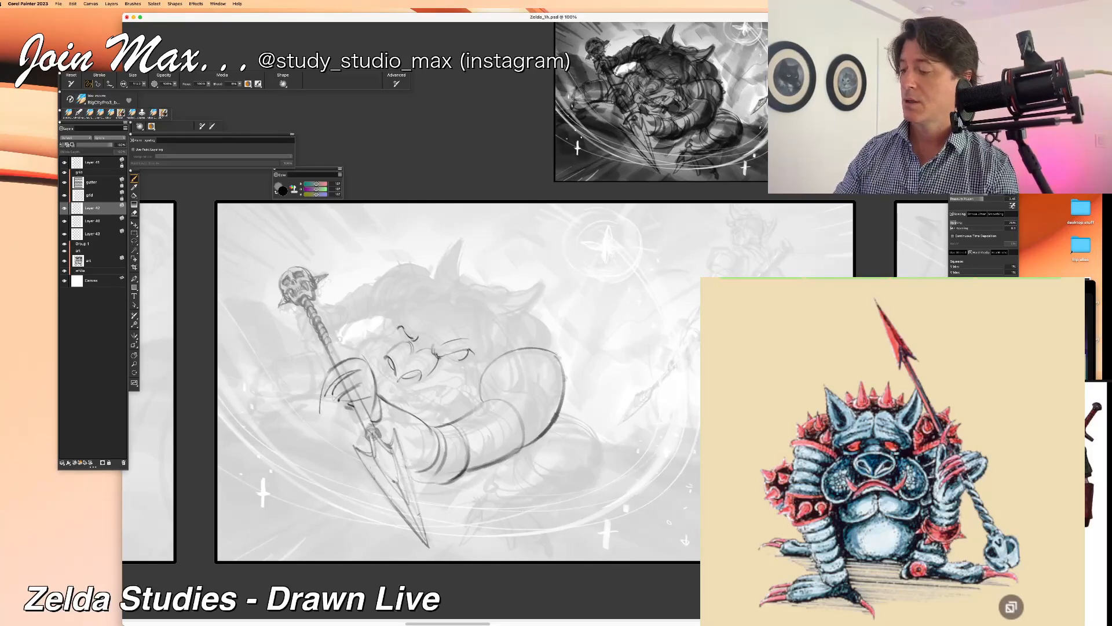
key("super+minus")
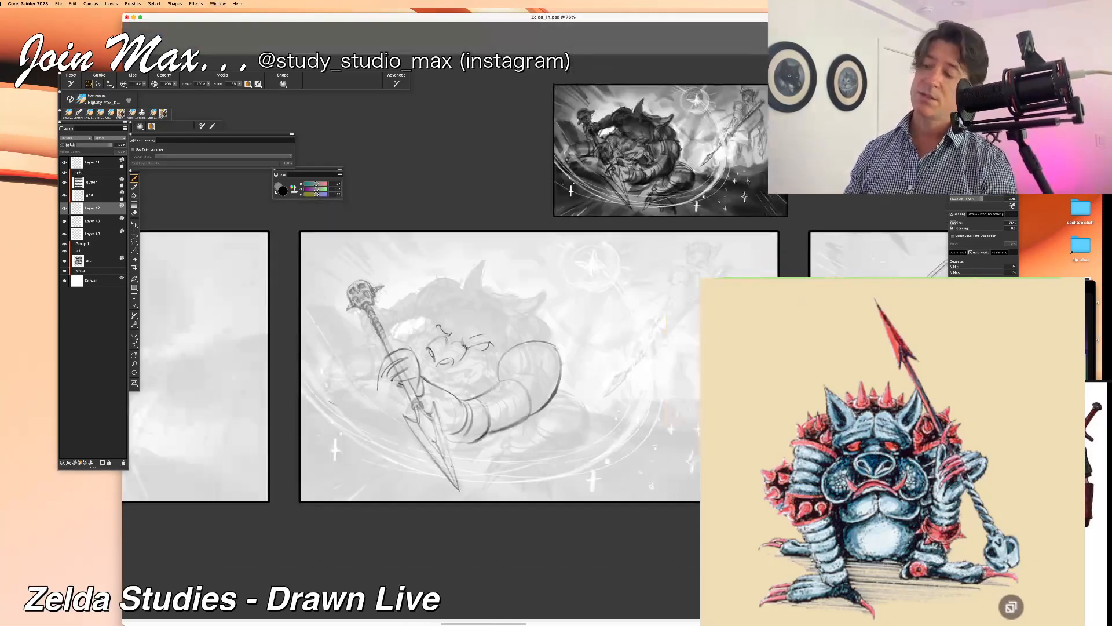
key("super+equal")
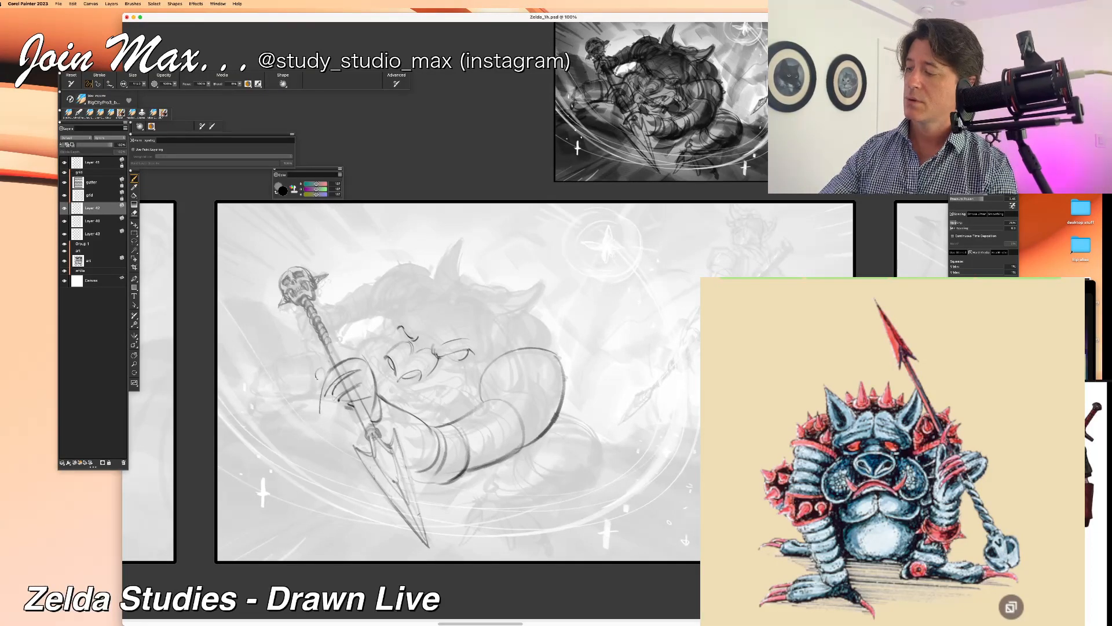
Step: Refine the small knuckle contour on the outer edge of the hand gripping the spear
mouse_move(317, 374)
left_mouse_down()
mouse_move(335, 369)
mouse_move(314, 361)
mouse_move(316, 380)
mouse_move(331, 368)
mouse_move(324, 400)
left_mouse_up()
key("super+z")
key("super+z")
key("super+z")
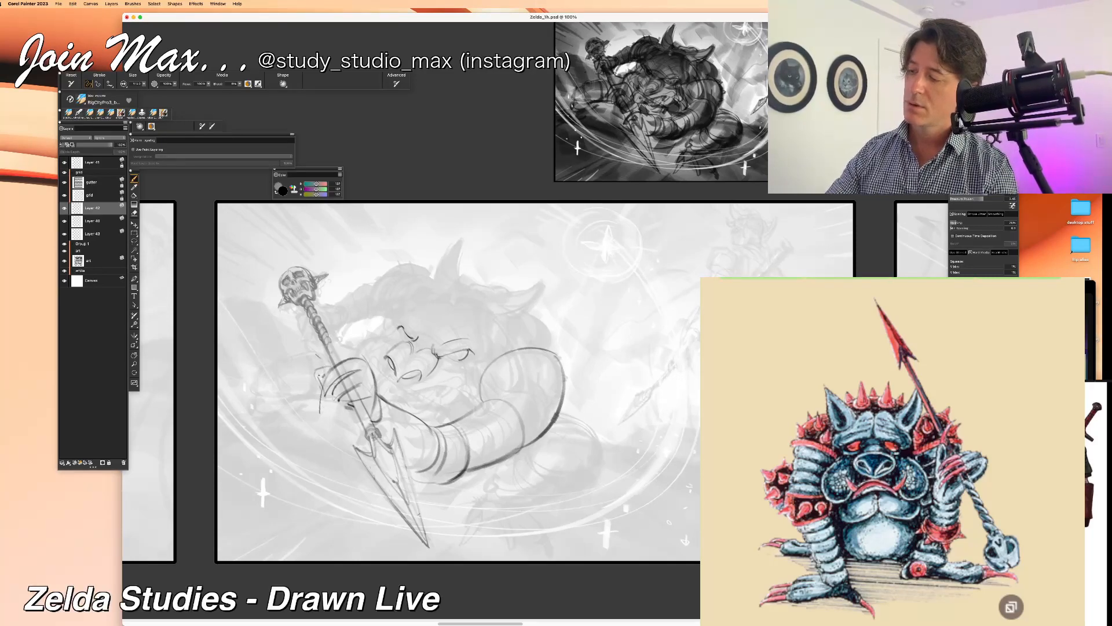
key("super+minus")
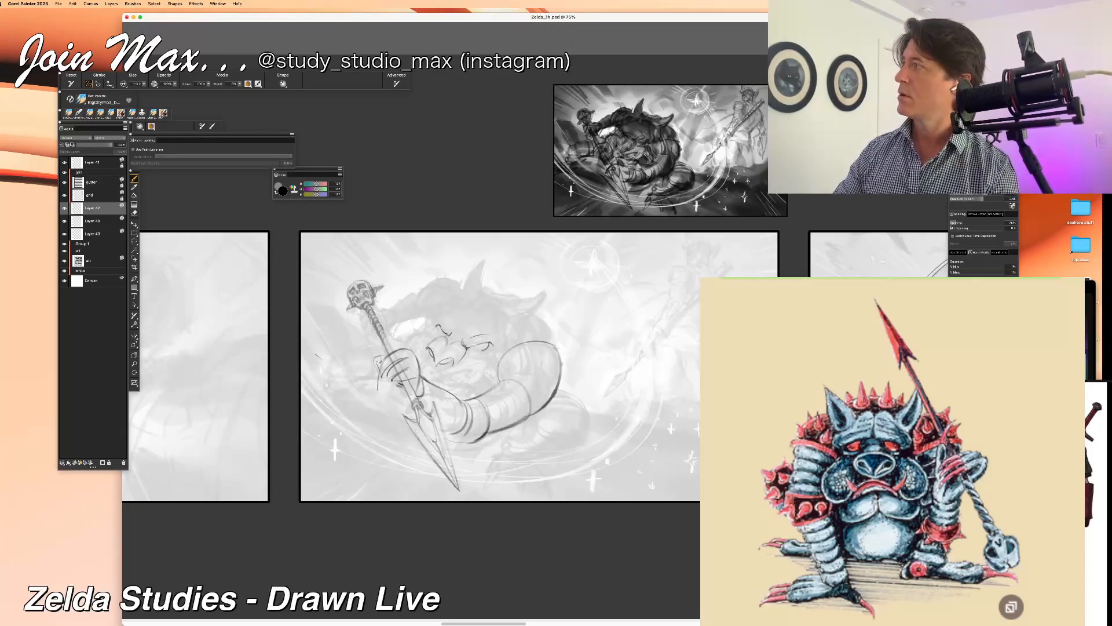
key("super+equal")
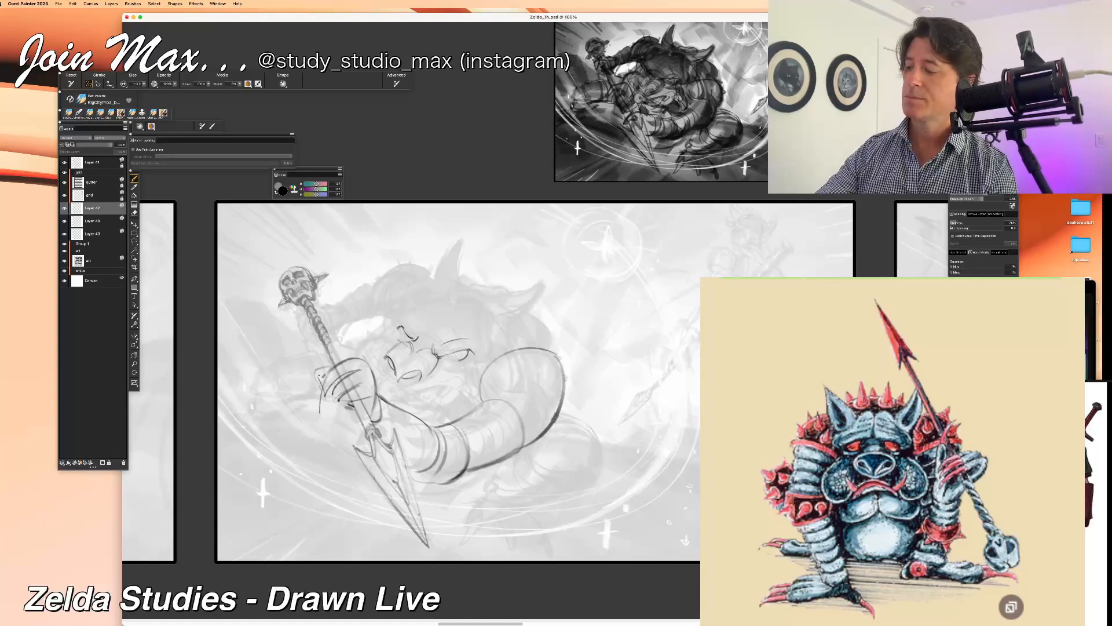
Step: Outline the monster's forehead and the sides of its head around the brows, and refine the edge of the snout
left_click_drag(379, 352, 395, 380)
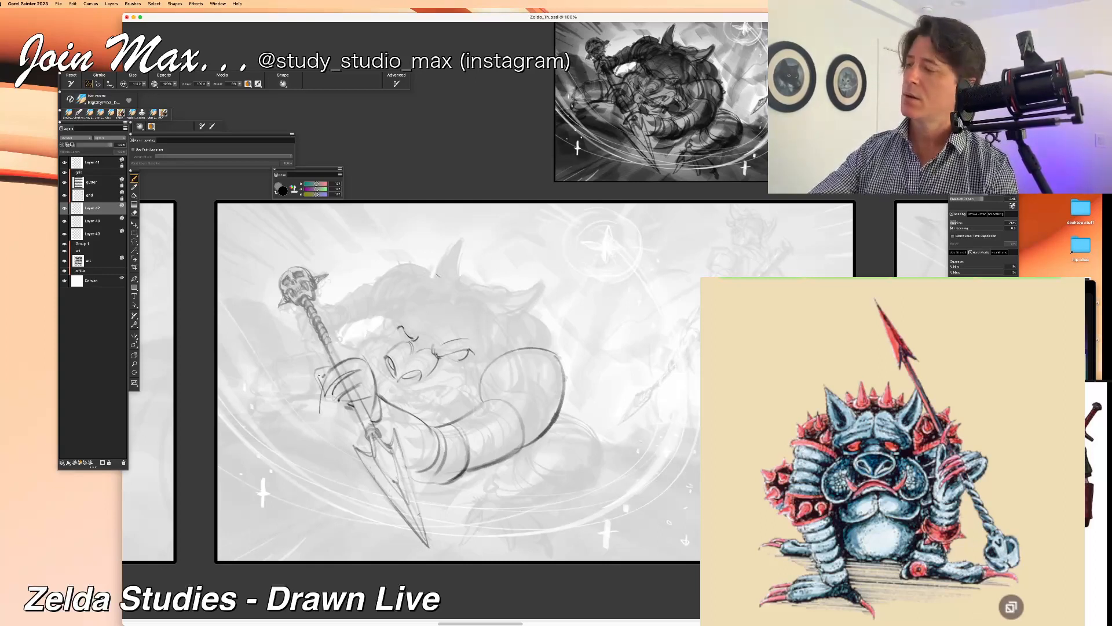
mouse_move(446, 310)
left_mouse_down()
mouse_move(432, 324)
mouse_move(490, 323)
mouse_move(492, 358)
mouse_move(473, 369)
left_mouse_up()
left_click_drag(414, 300, 390, 328)
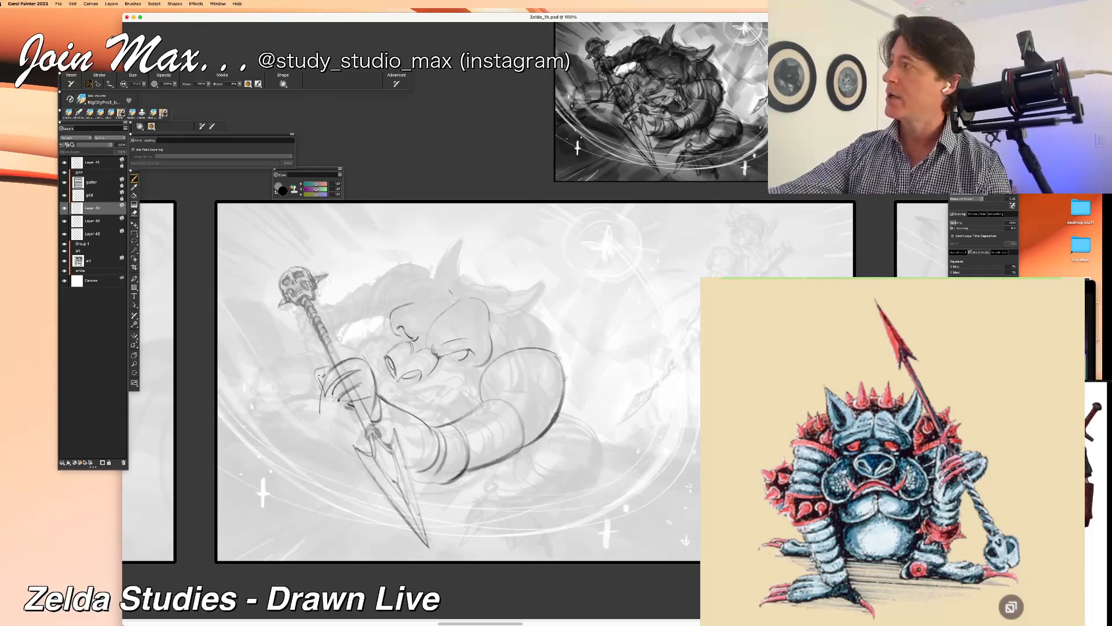
left_click_drag(439, 289, 464, 294)
key("super+z")
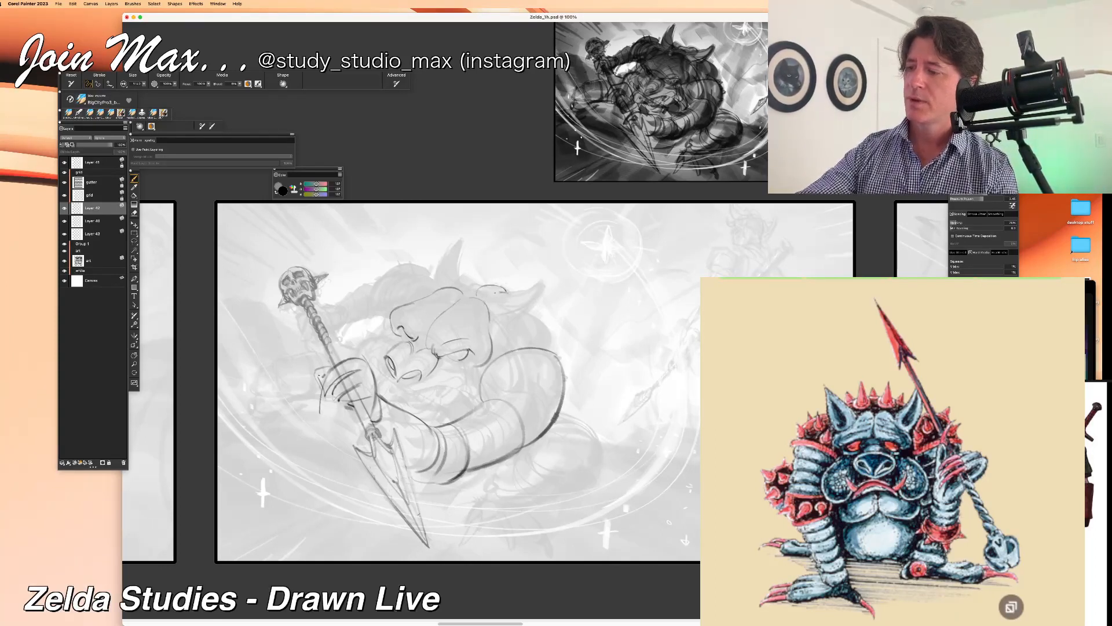
Step: Draw the curved, pointed ear above the monster's bent arm, following the faded sketch
mouse_move(538, 285)
left_mouse_down()
mouse_move(521, 316)
mouse_move(540, 288)
left_mouse_up()
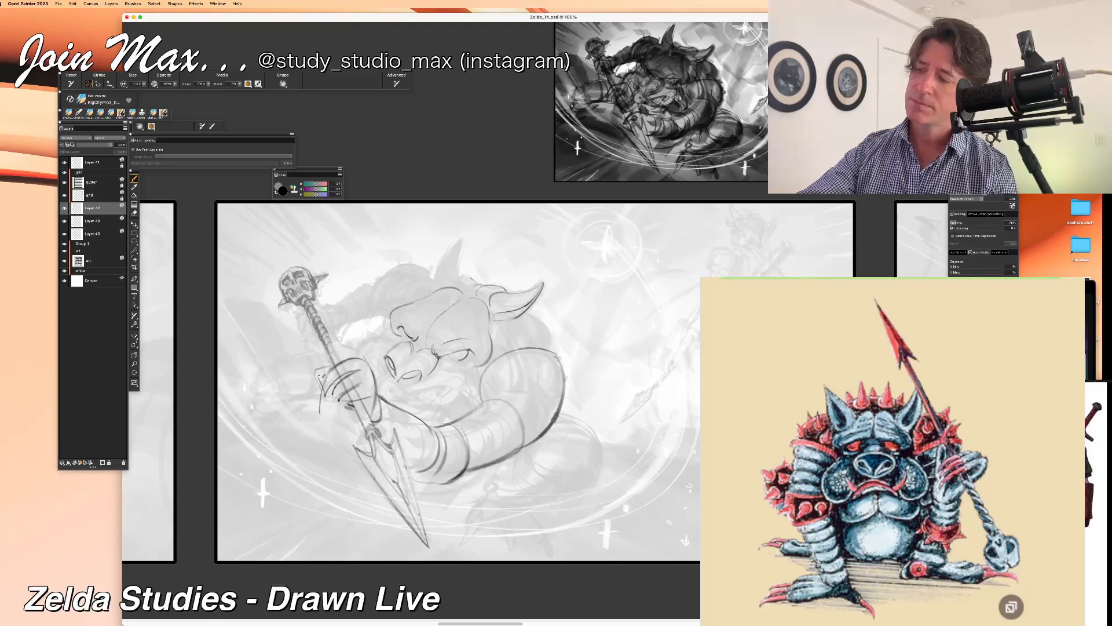
mouse_move(460, 273)
left_mouse_down()
mouse_move(474, 283)
mouse_move(449, 279)
left_mouse_up()
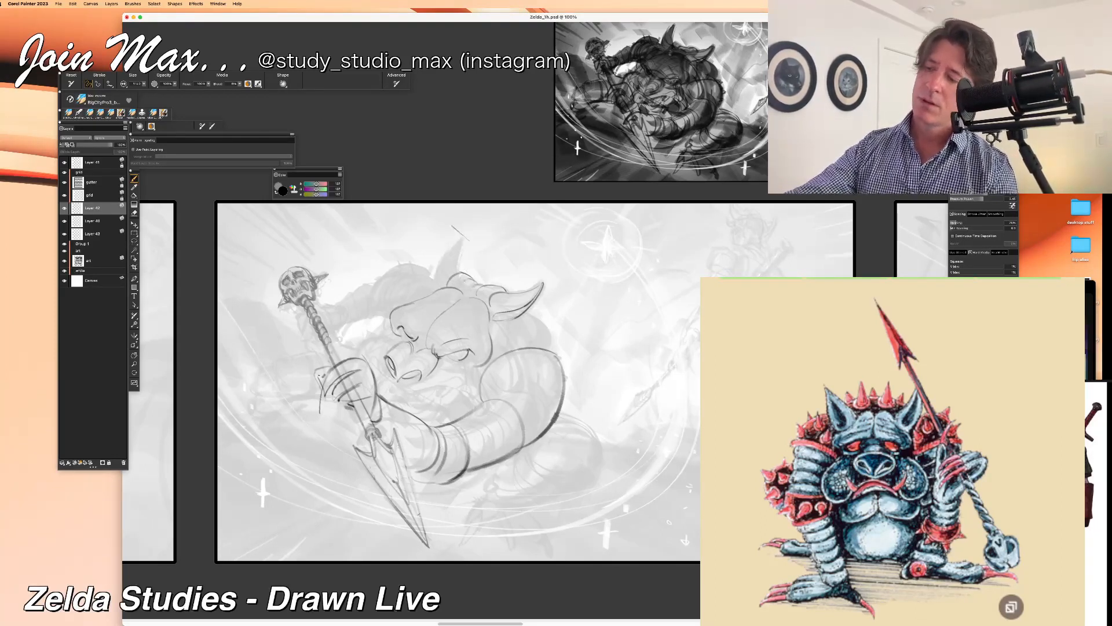
key("super+z")
key("super+z")
key("super+z")
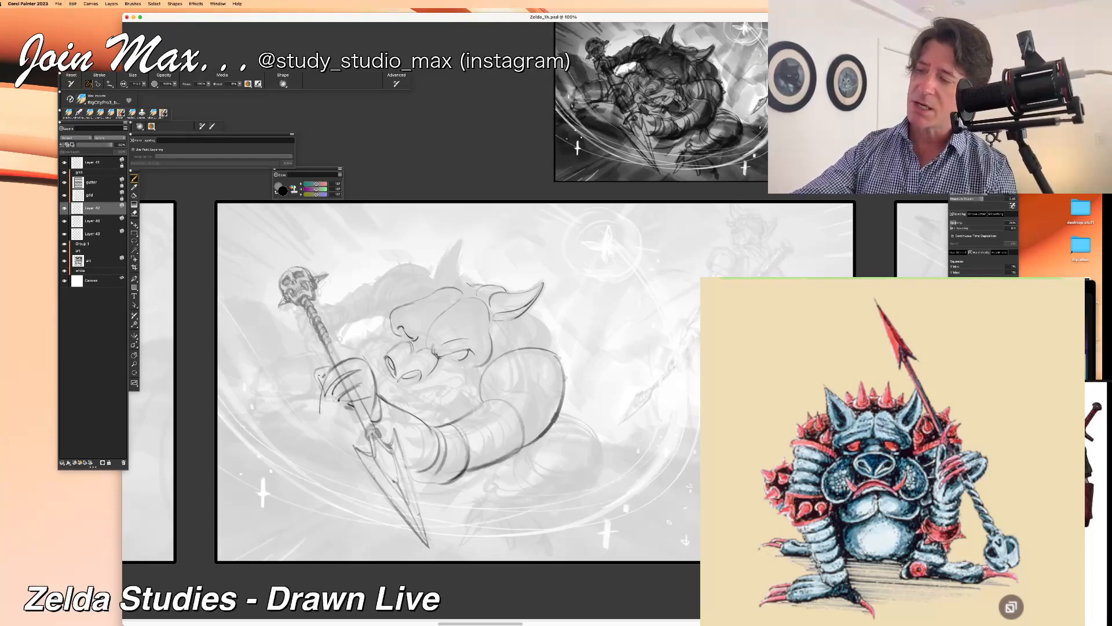
Step: Draw the monster's upright pointed ear and the lumpy crown line joining the two ears
left_click_drag(482, 286, 446, 279)
key("super+z")
key("super+z")
key("super+z")
key("super+z")
mouse_move(463, 241)
left_mouse_down()
mouse_move(486, 263)
mouse_move(459, 267)
mouse_move(475, 239)
mouse_move(437, 265)
left_mouse_up()
key("super+z")
key("super+z")
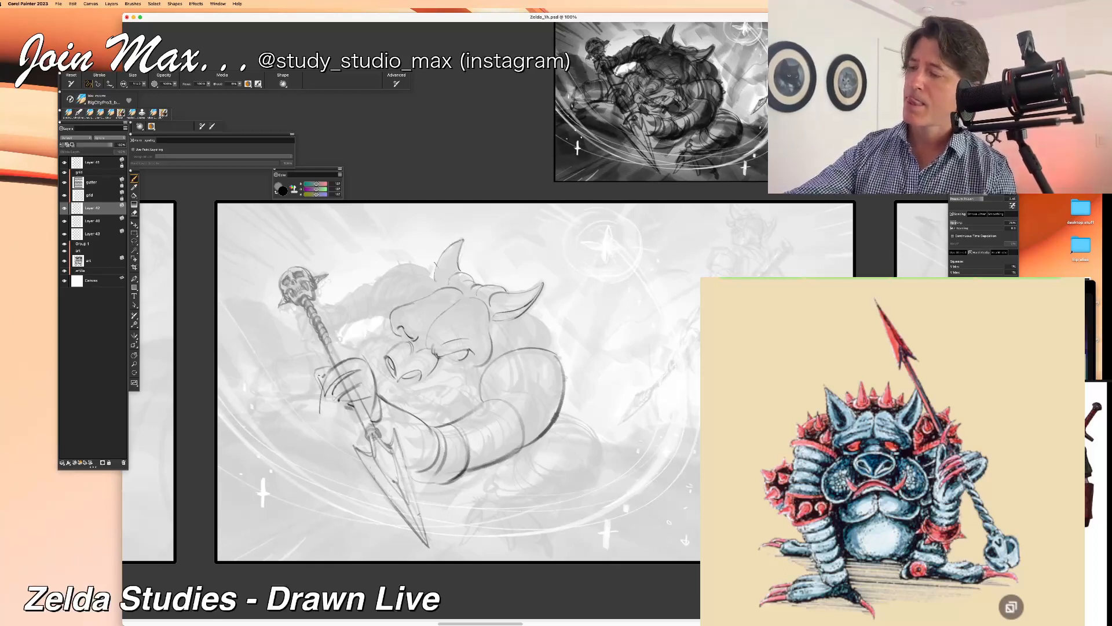
left_click_drag(435, 265, 441, 284)
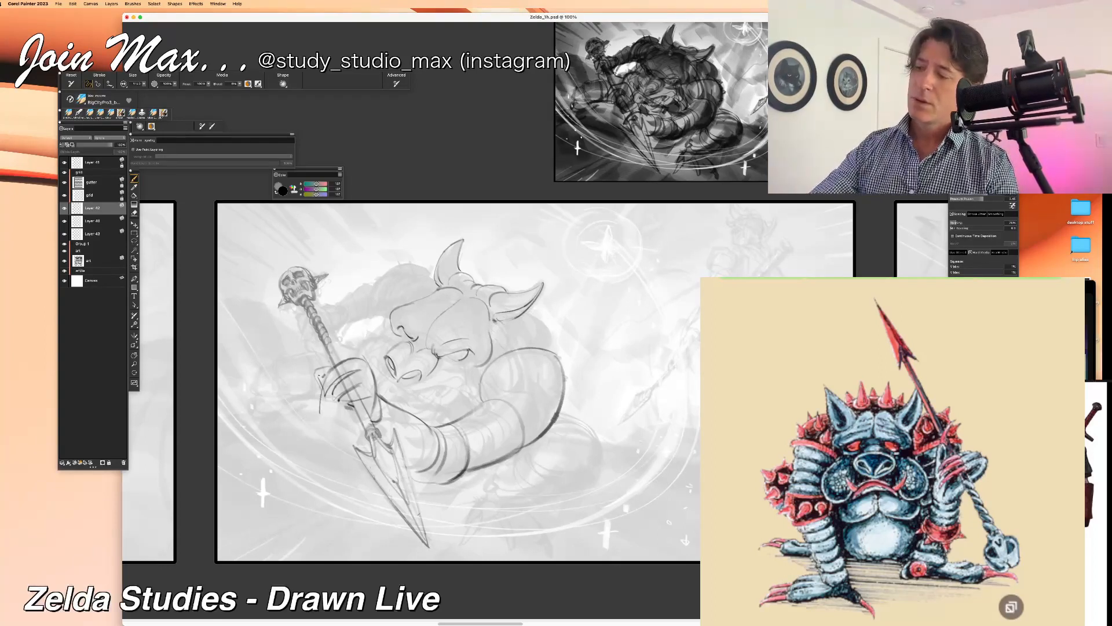
Step: Draw the side of the monster's head curving down from beneath the ear toward the raised upper arm
left_click_drag(503, 322, 496, 349)
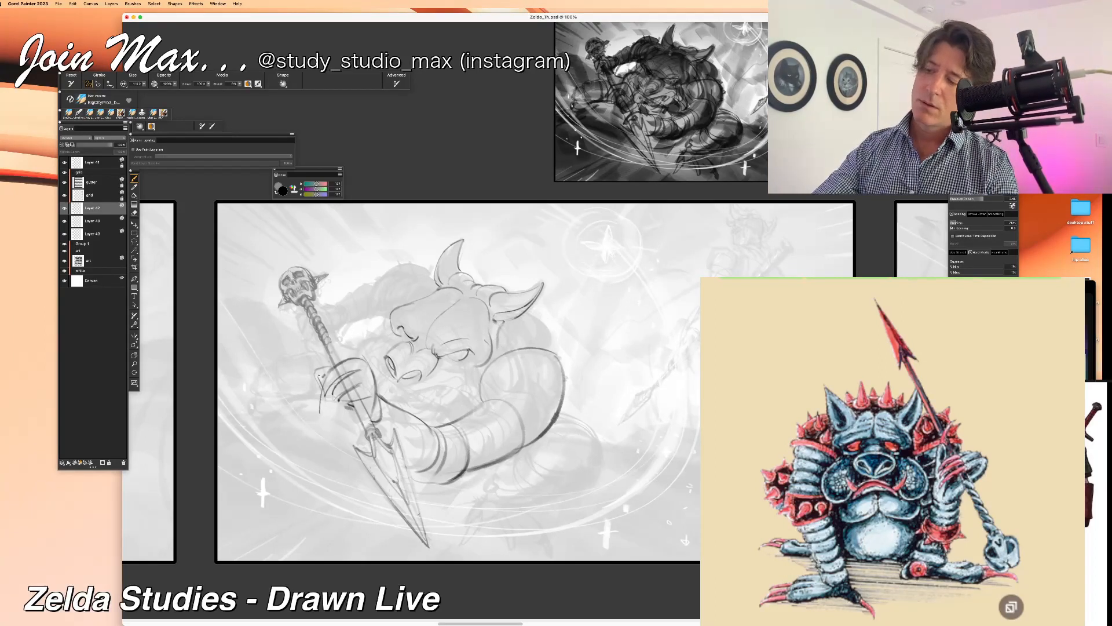
left_click_drag(504, 331, 502, 351)
key("super+z")
key("super+z")
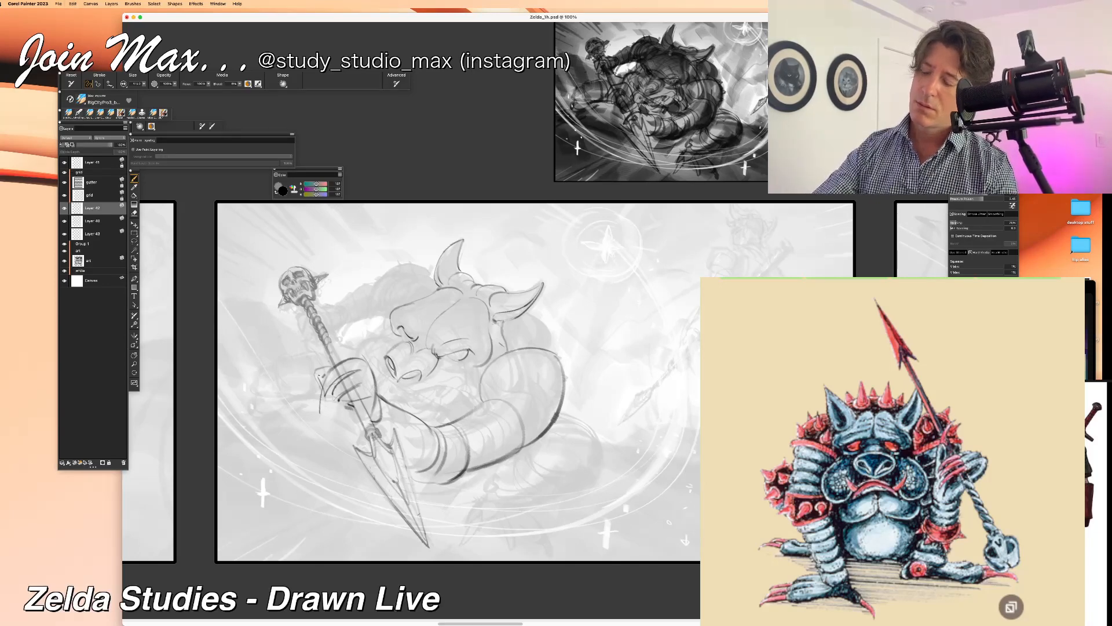
mouse_move(489, 338)
left_mouse_down()
mouse_move(500, 347)
mouse_move(502, 337)
left_mouse_up()
key("super+z")
key("super+z")
Step: Draw the curved back contour behind the ear above the bent arm and the rounded far shoulder behind the head
key("super+z")
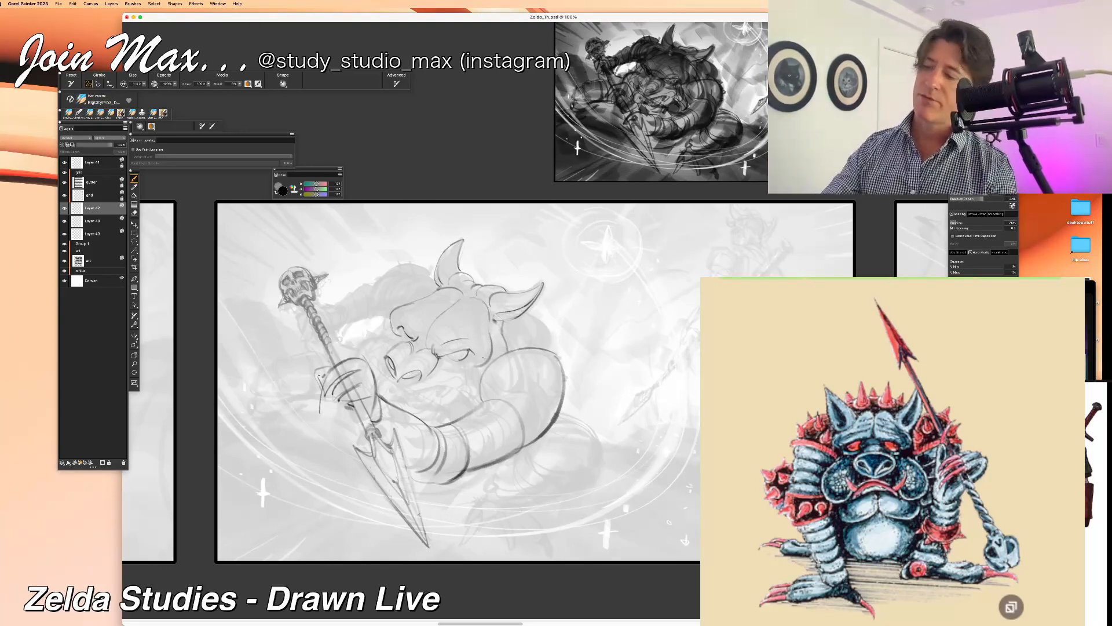
mouse_move(502, 321)
left_mouse_down()
mouse_move(517, 349)
mouse_move(554, 349)
left_mouse_up()
key("super+z")
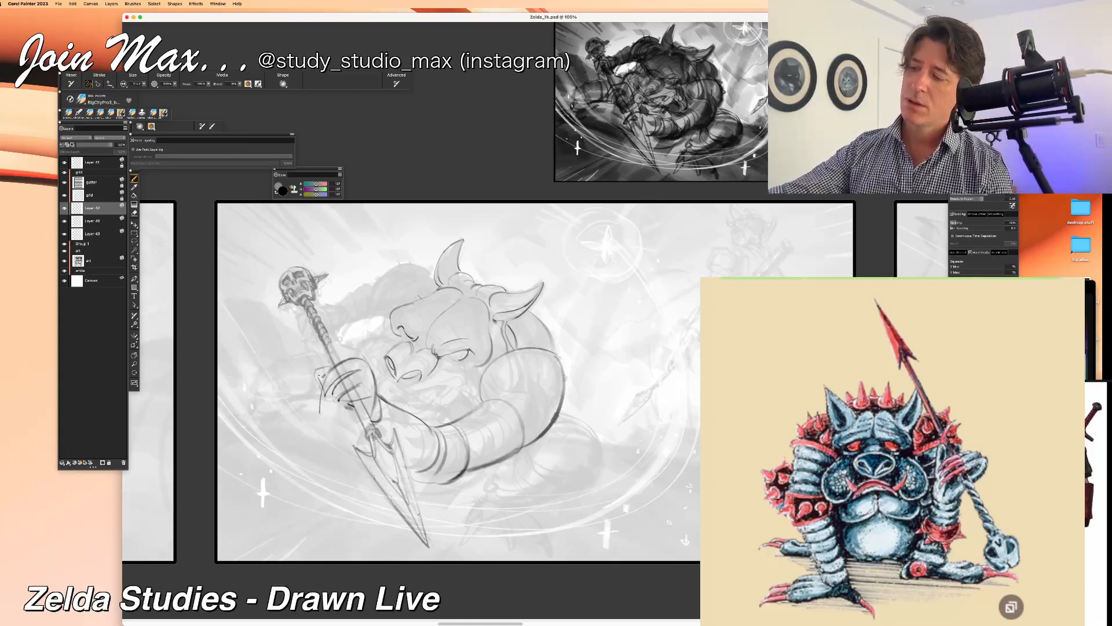
left_click_drag(419, 236, 433, 250)
key("ctrl+z")
left_click_drag(386, 277, 433, 266)
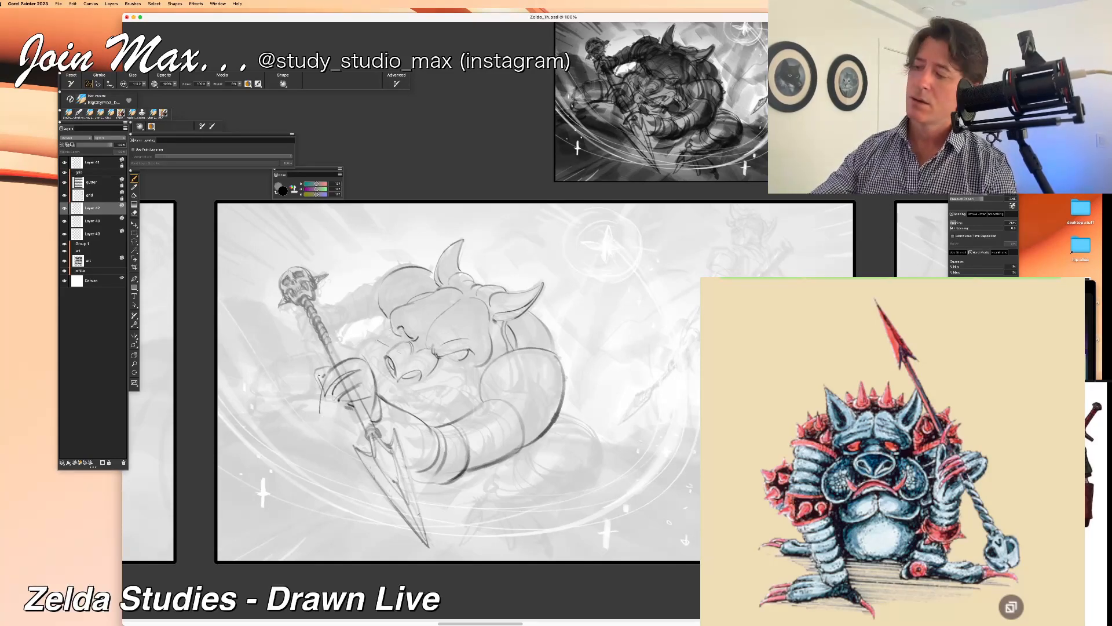
Step: Draw the monster's snarling mouth with the curled upper lip, jagged teeth and lower jaw beneath the snout
left_click_drag(384, 377, 412, 390)
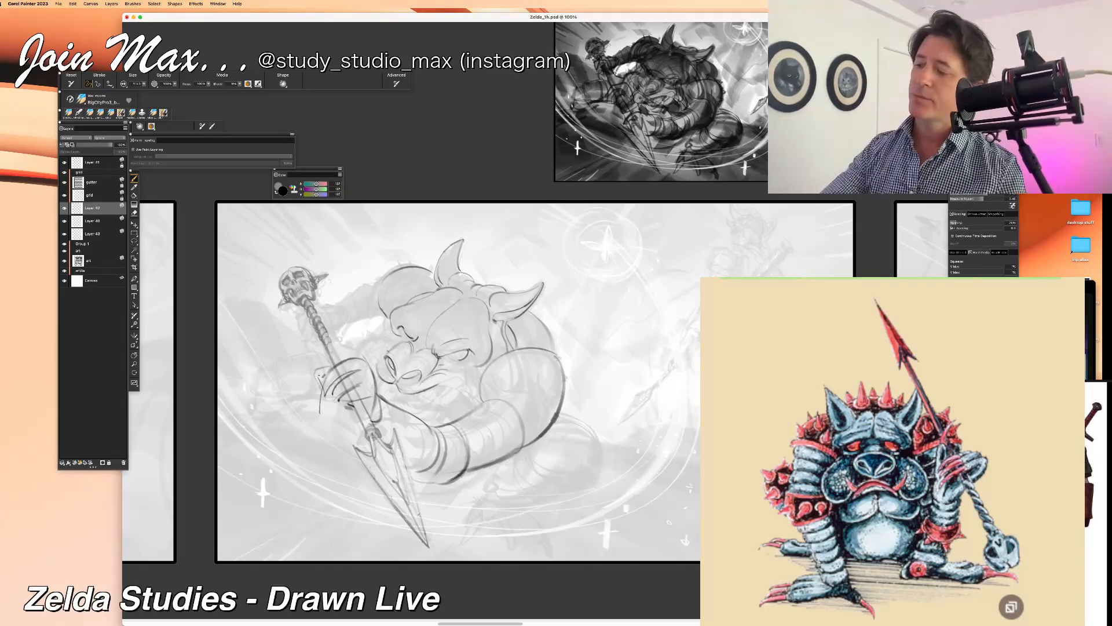
left_click_drag(383, 357, 393, 378)
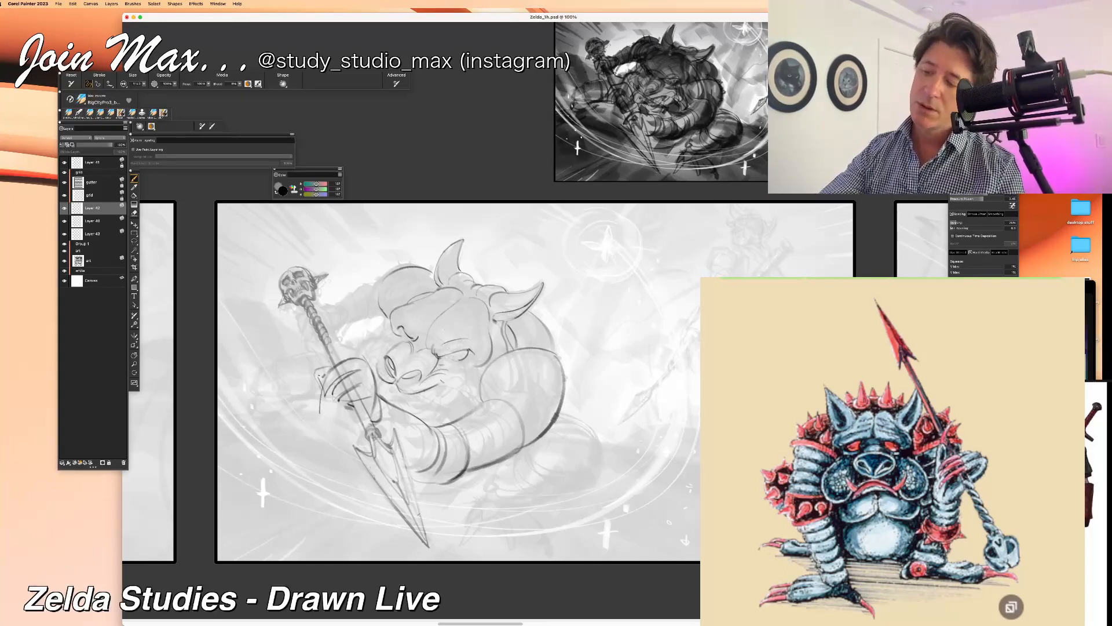
left_click_drag(439, 383, 466, 399)
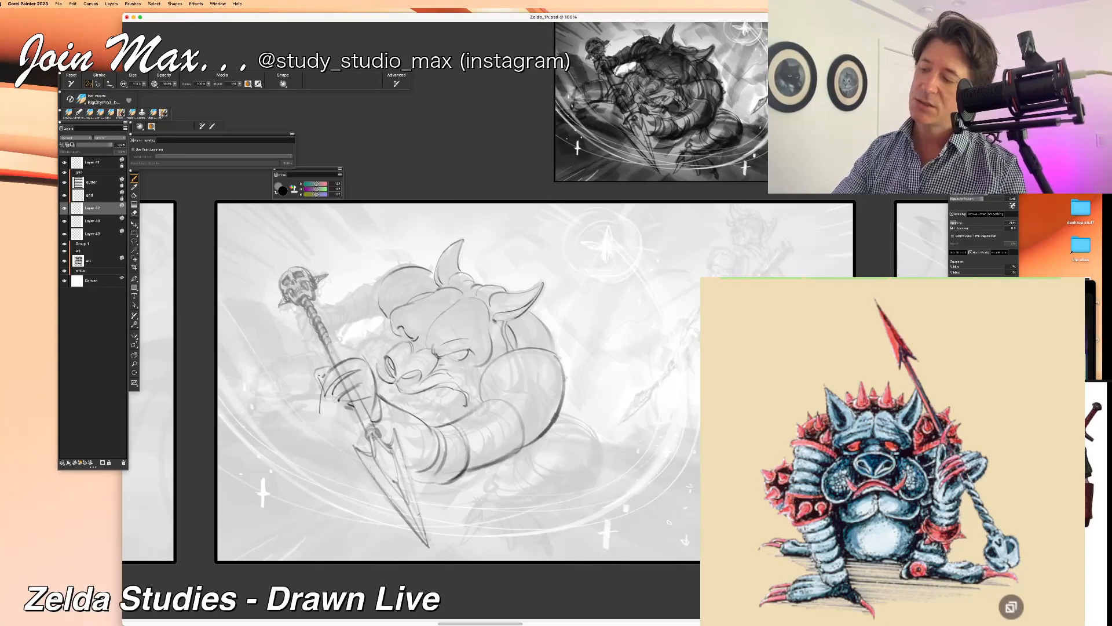
mouse_move(470, 390)
left_mouse_down()
mouse_move(471, 413)
mouse_move(439, 396)
mouse_move(429, 422)
left_mouse_up()
key("super+z")
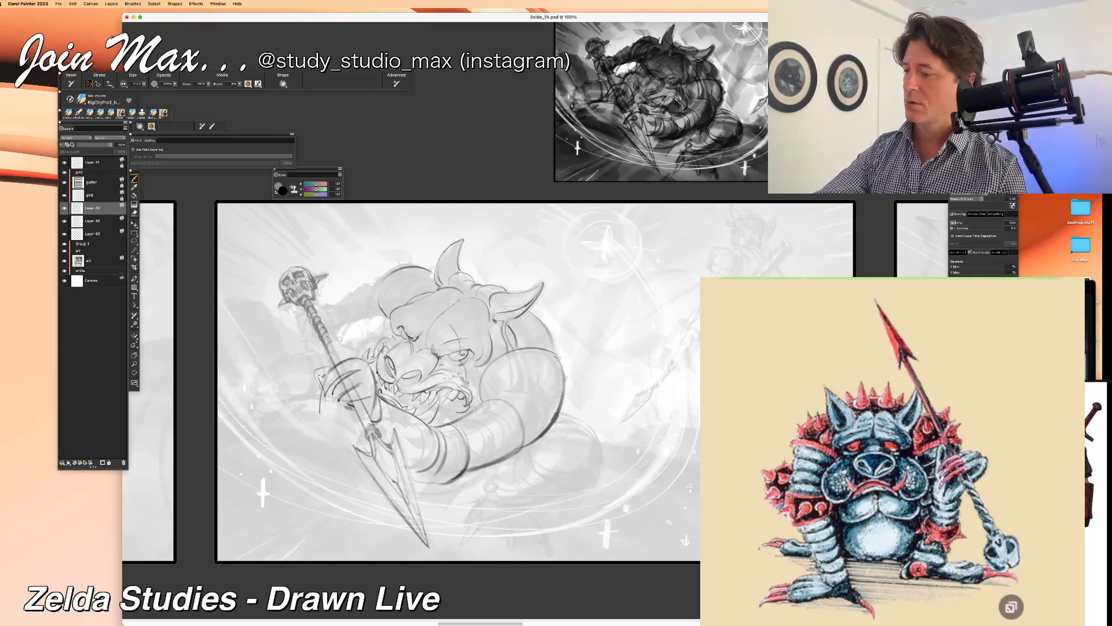
key("super+minus")
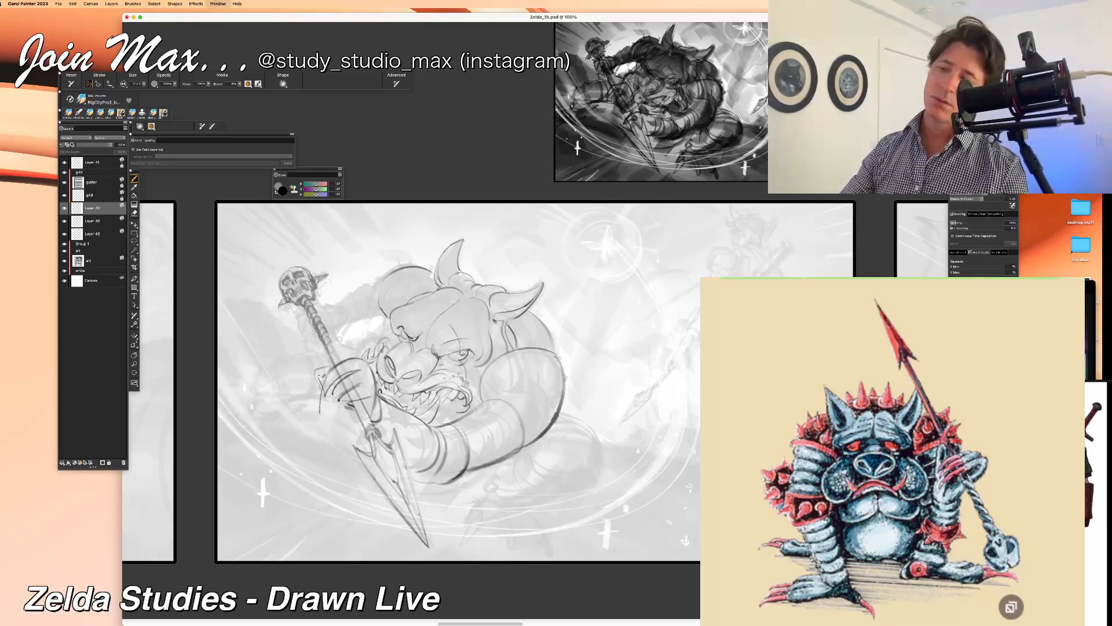
key("super+plus")
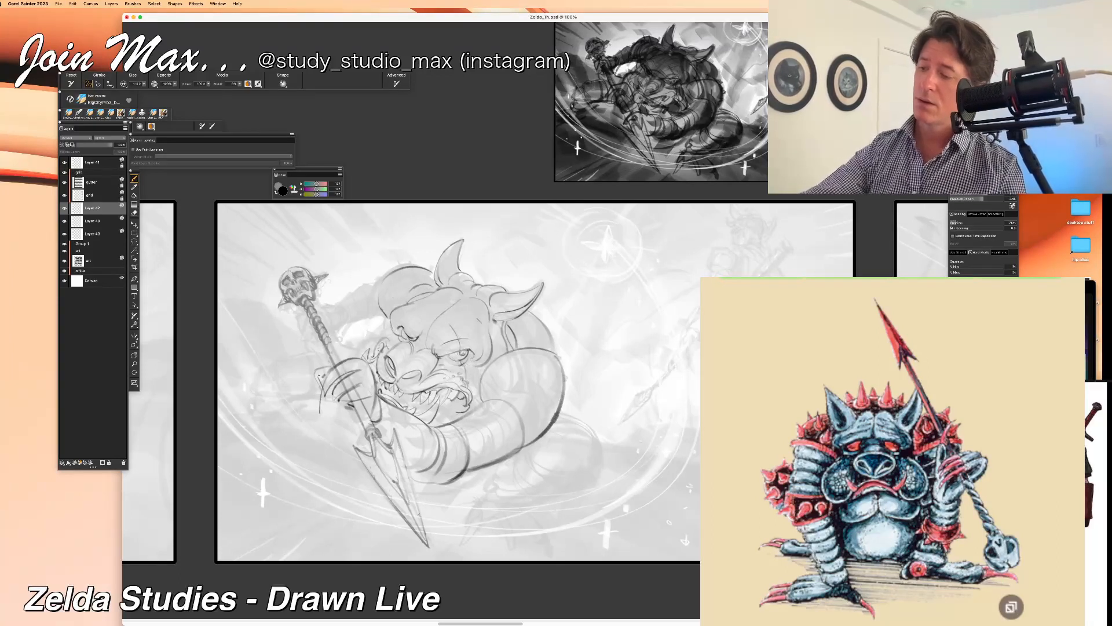
mouse_move(482, 373)
left_mouse_down()
mouse_move(471, 373)
mouse_move(481, 396)
mouse_move(434, 421)
left_mouse_up()
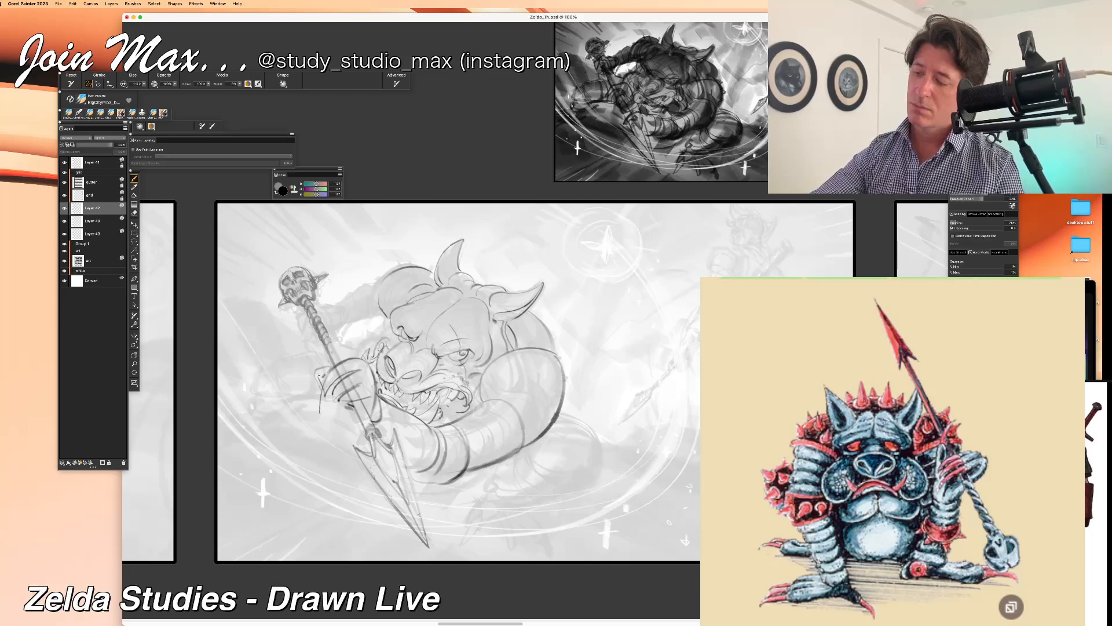
Step: Add teeth detail along the monster's lower jaw and a short contour at the far corner of its mouth
left_click_drag(453, 395, 451, 413)
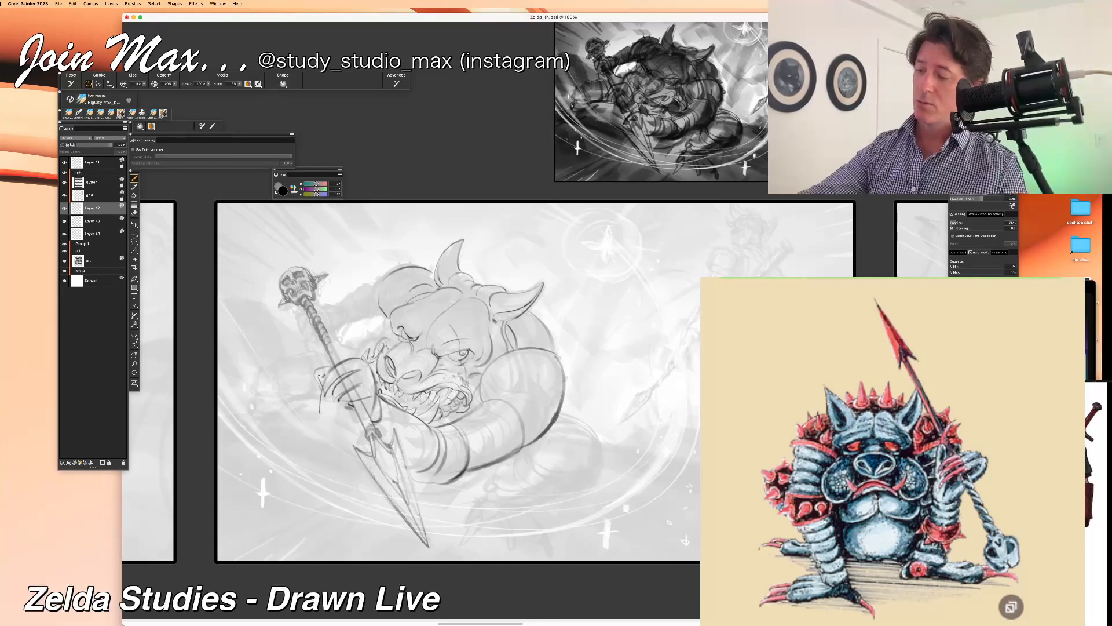
left_click_drag(462, 399, 454, 412)
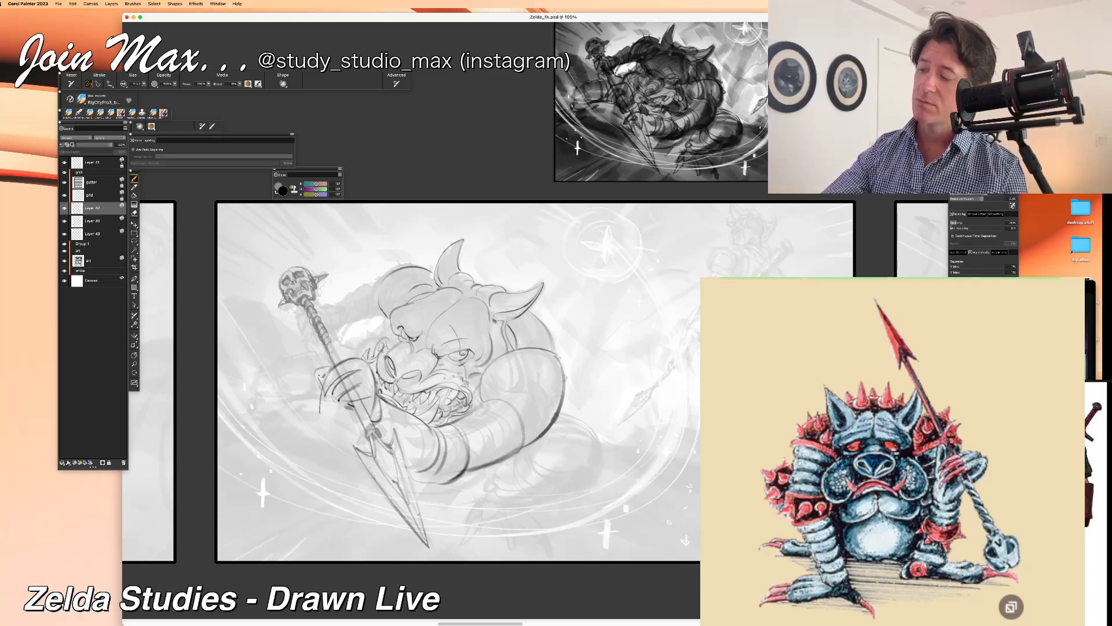
left_click_drag(391, 396, 380, 381)
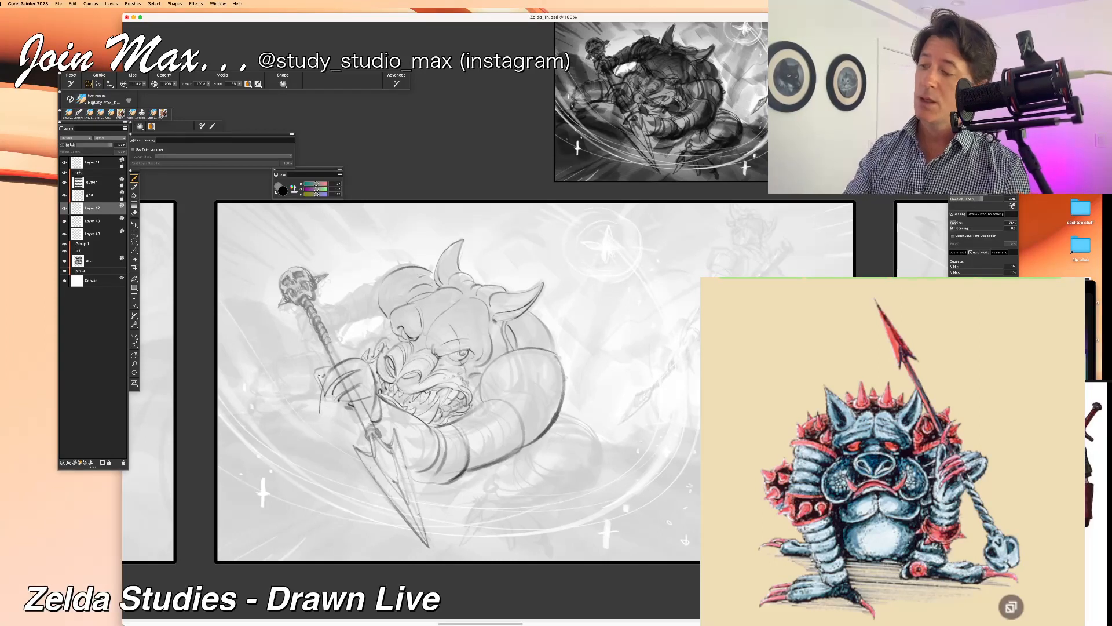
Step: Draw brow wrinkles above the monster's scowling eye and save the document
left_click_drag(465, 319, 486, 331)
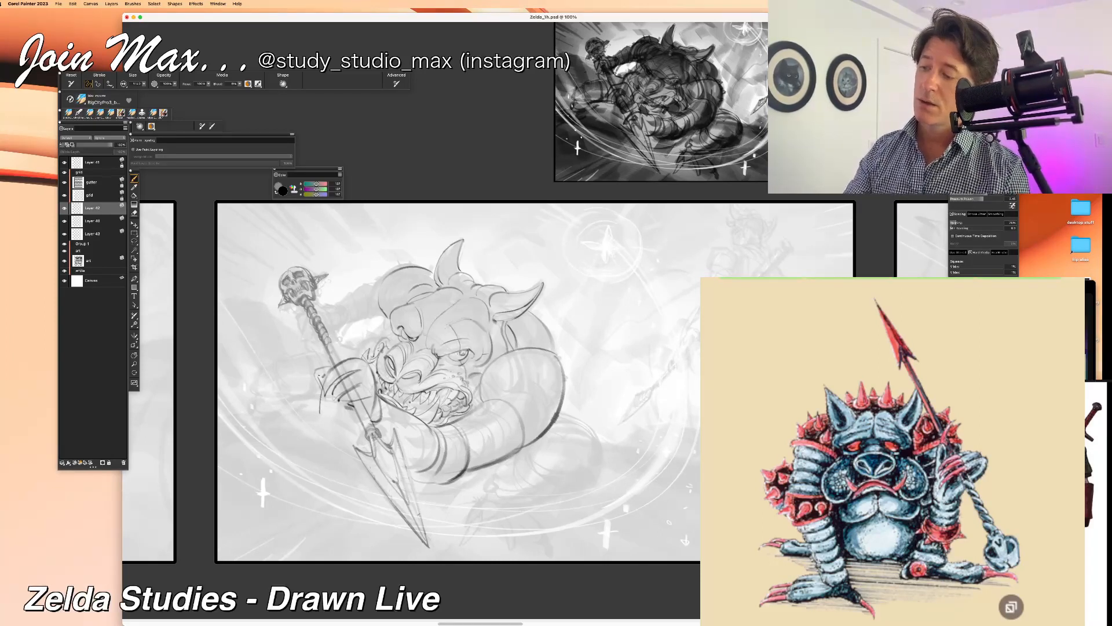
key("super+z")
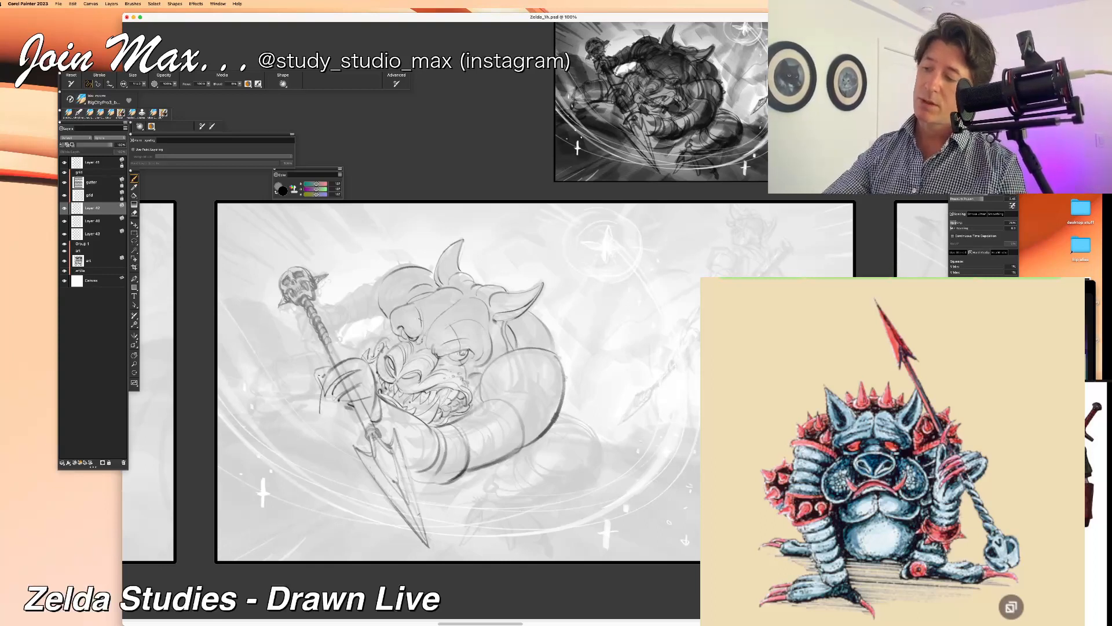
left_click_drag(441, 335, 419, 346)
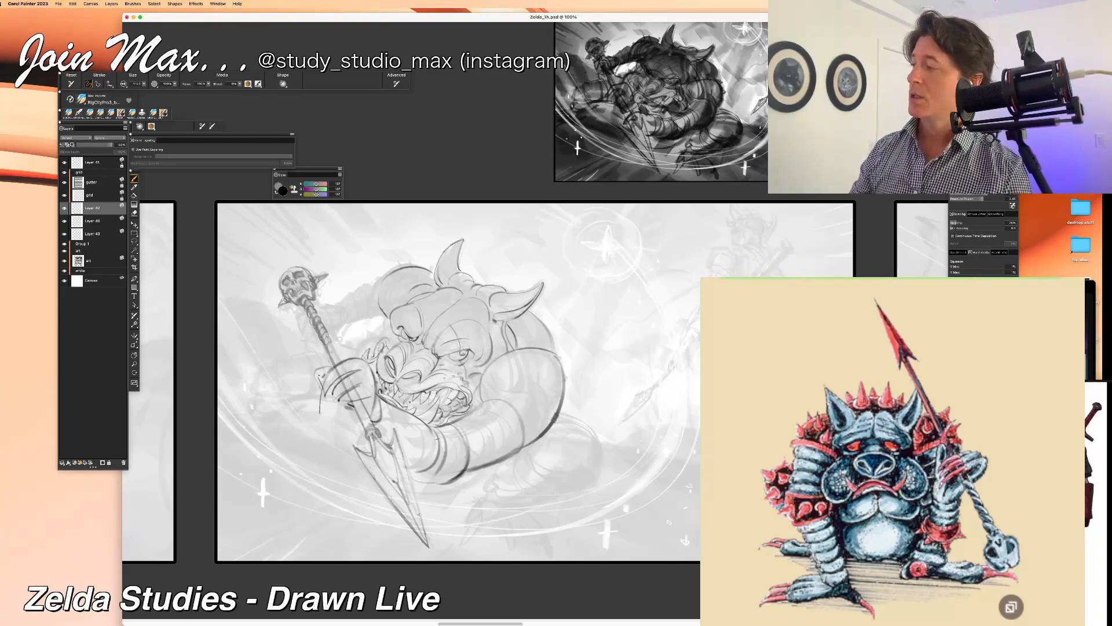
left_click(58, 4)
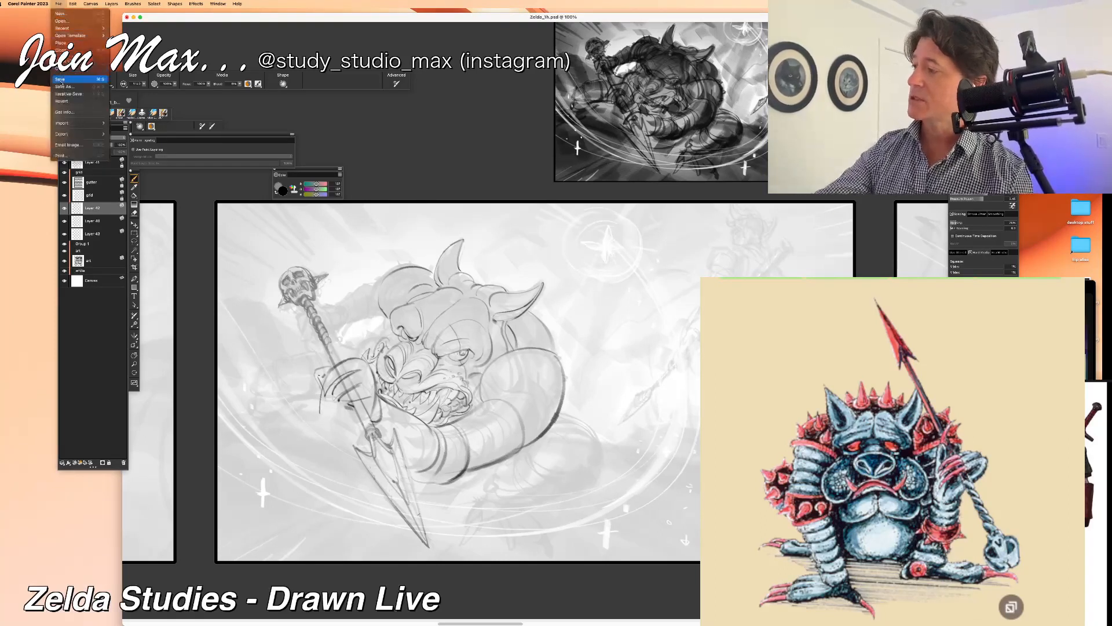
left_click(63, 87)
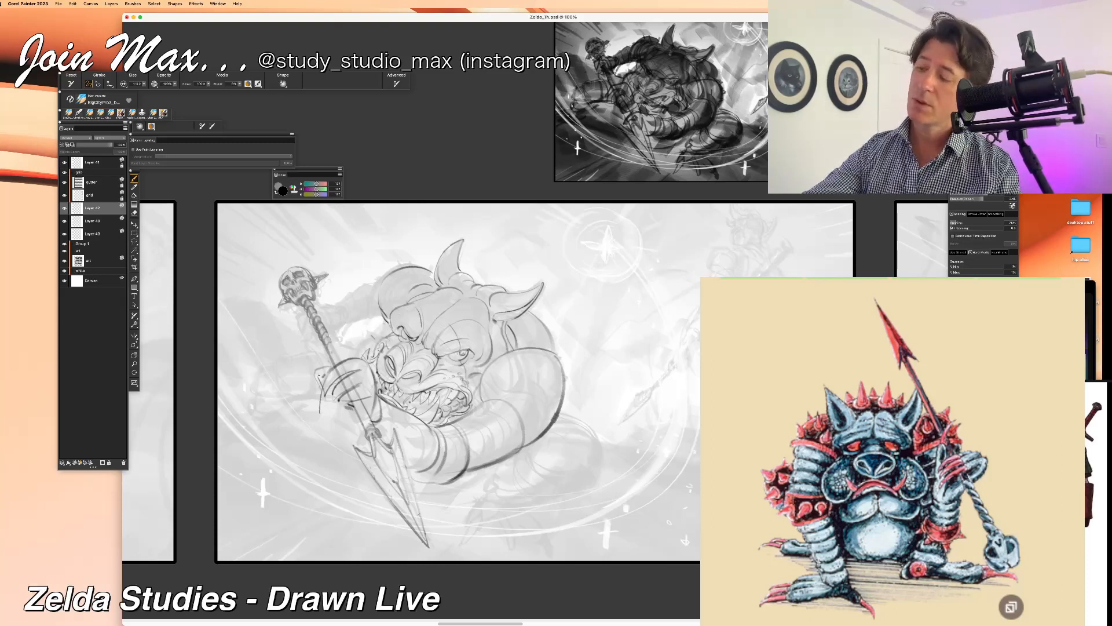
Step: Outline the far cheek, the front of the shoulder and the far arm reaching toward the skull-topped end of the spear
left_click_drag(369, 350, 385, 339)
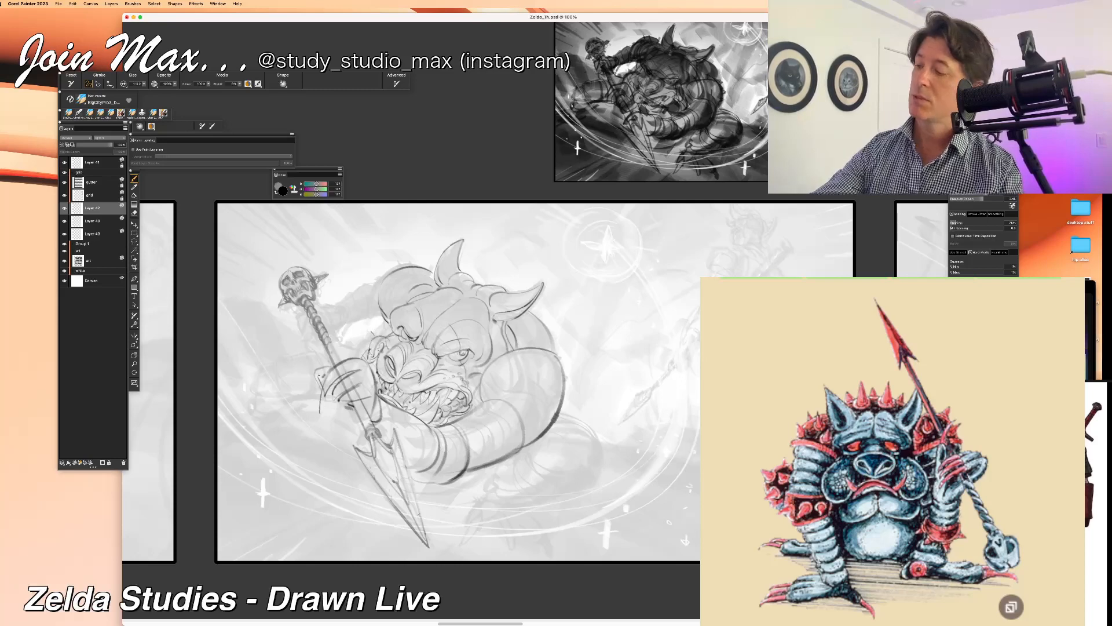
left_click_drag(376, 296, 389, 321)
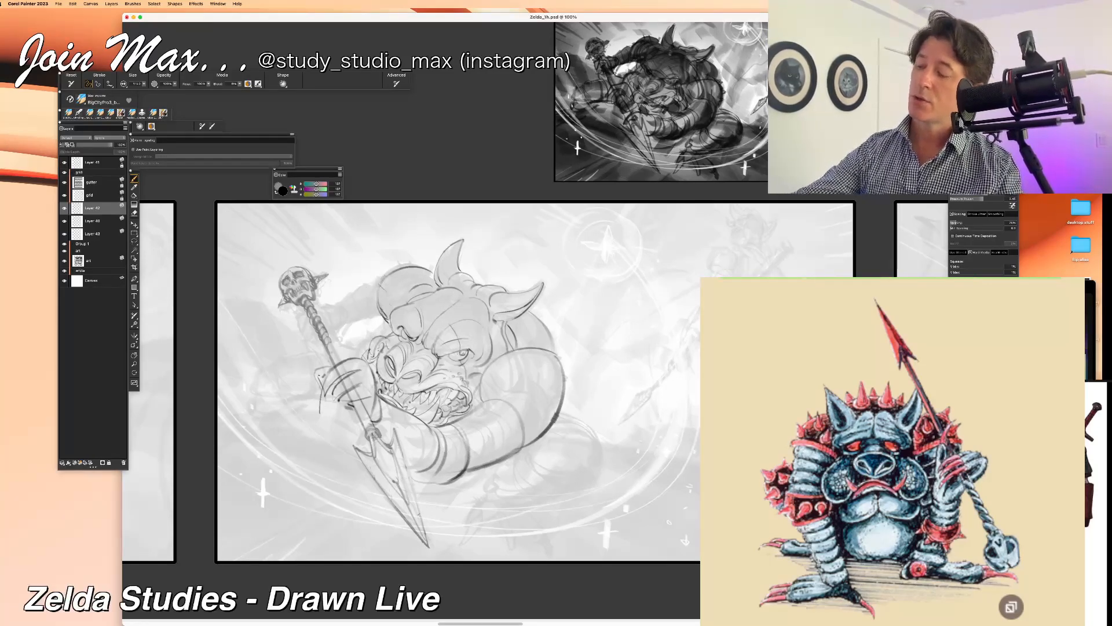
left_click_drag(375, 284, 331, 309)
key("ctrl+z")
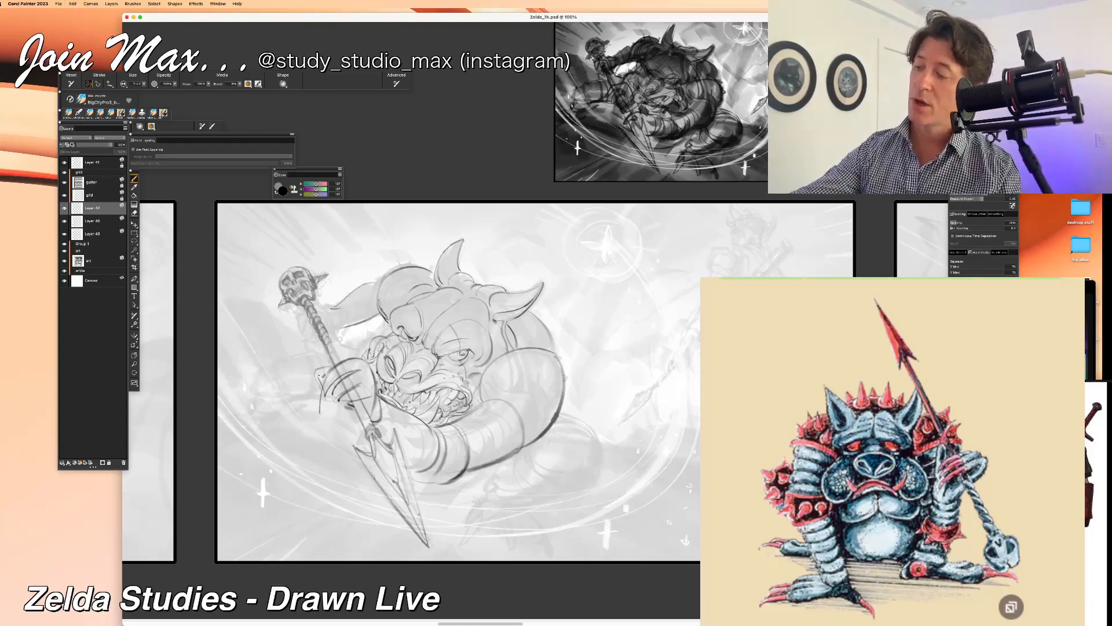
left_click_drag(382, 278, 376, 294)
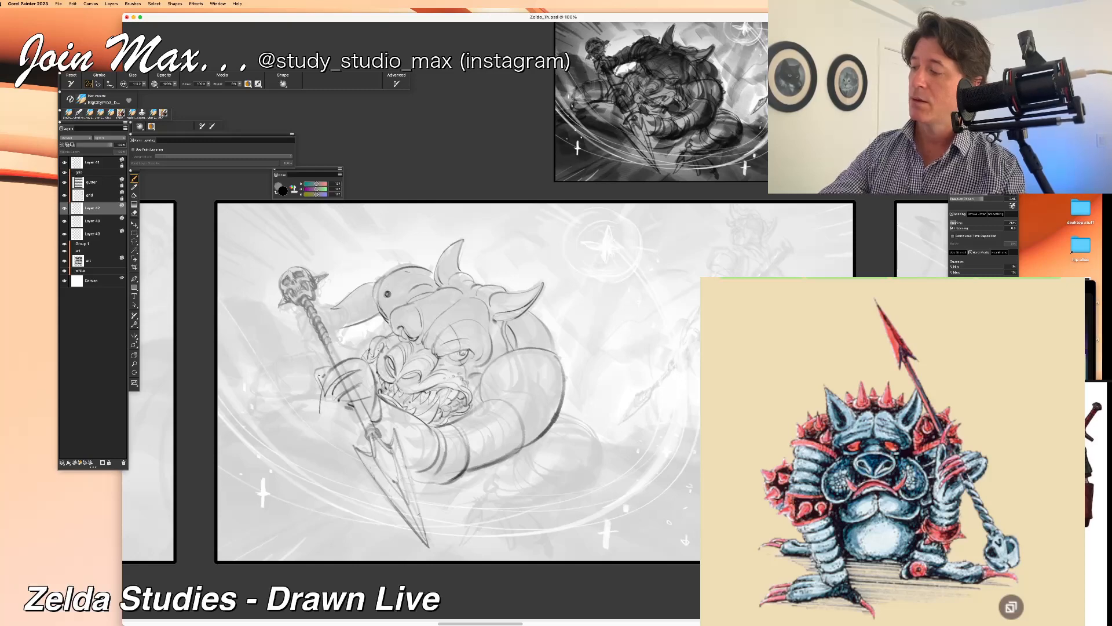
left_click_drag(406, 265, 394, 273)
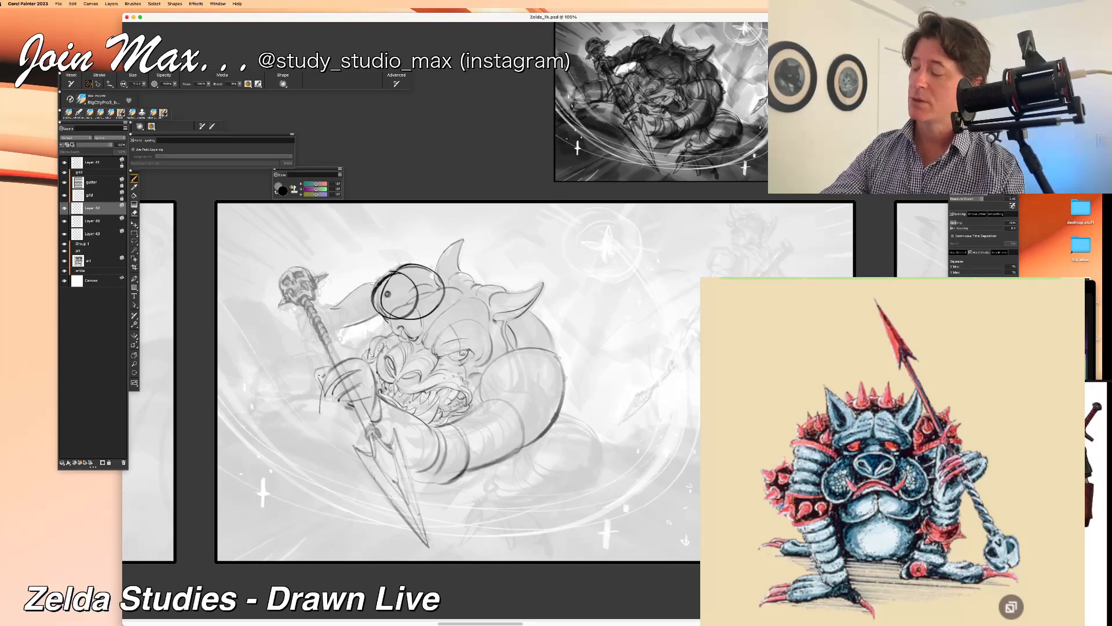
mouse_move(388, 294)
left_mouse_down()
mouse_move(344, 329)
mouse_move(323, 317)
mouse_move(312, 333)
mouse_move(296, 327)
mouse_move(342, 316)
left_mouse_up()
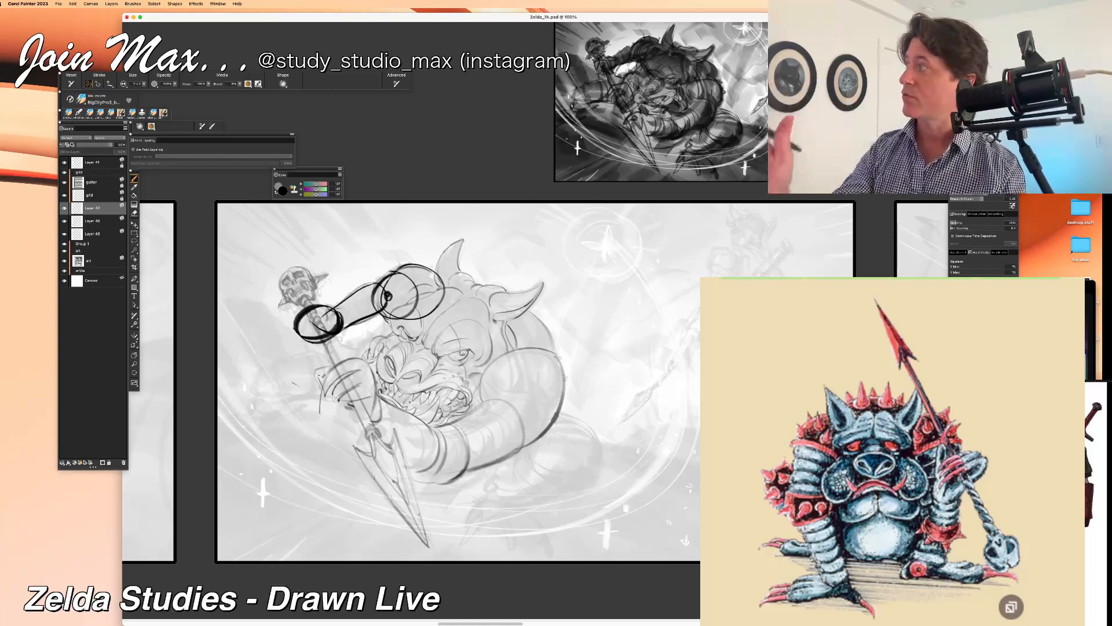
key("super+z")
key("super+z")
key("super+z")
key("super+z")
key("super+z")
key("super+z")
key("super+z")
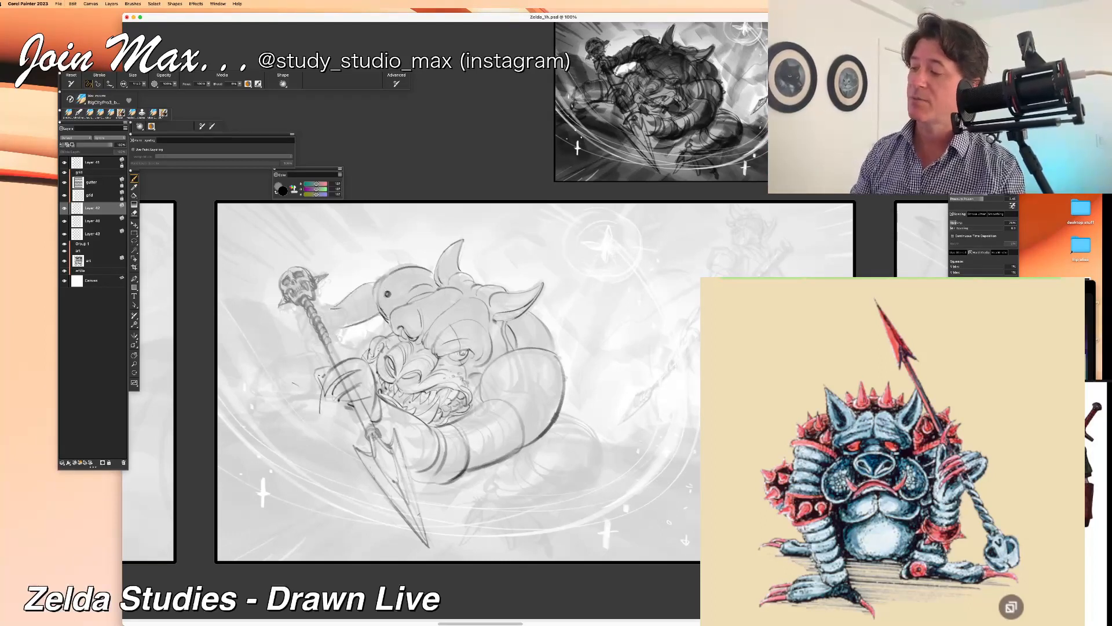
key("super+z")
key("super+z")
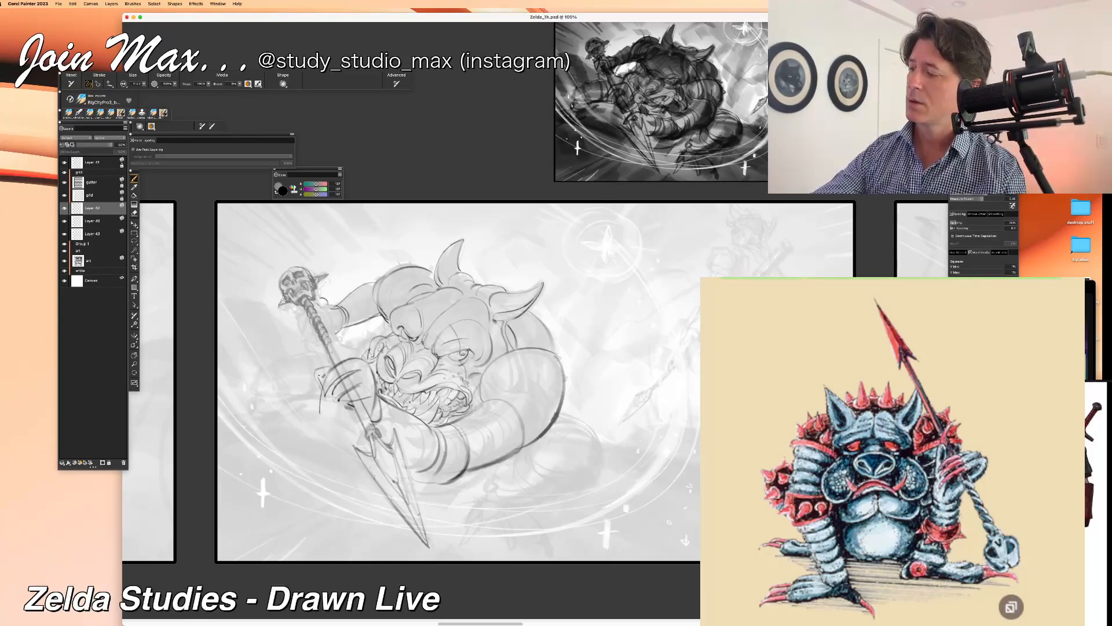
Step: Draw the far wrist and the hand with clawed fingers gripping the spear shaft just below the skull
mouse_move(330, 303)
left_mouse_down()
mouse_move(340, 334)
mouse_move(345, 324)
left_mouse_up()
key("super+z")
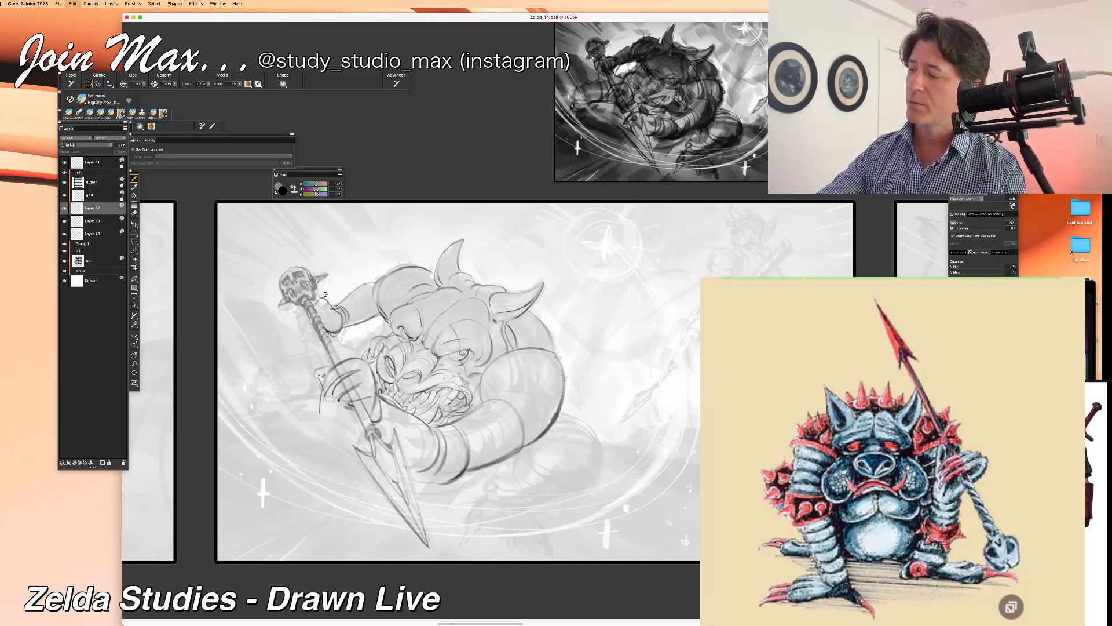
key("super+z")
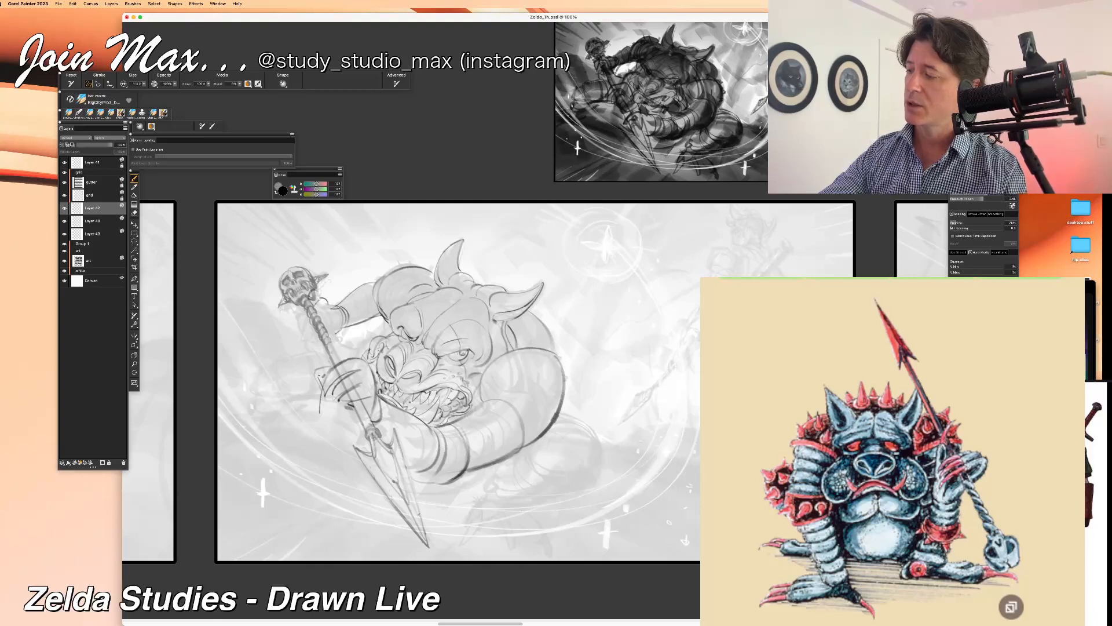
left_click_drag(330, 312, 336, 329)
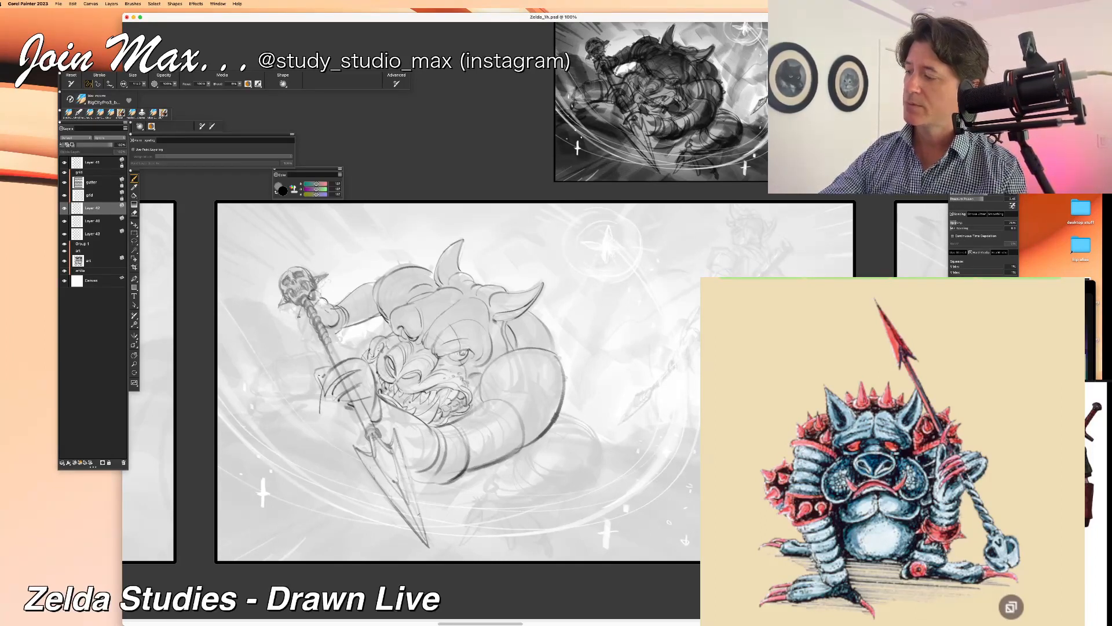
mouse_move(329, 298)
left_mouse_down()
mouse_move(336, 309)
mouse_move(311, 323)
mouse_move(332, 329)
mouse_move(308, 343)
left_mouse_up()
key("super+z")
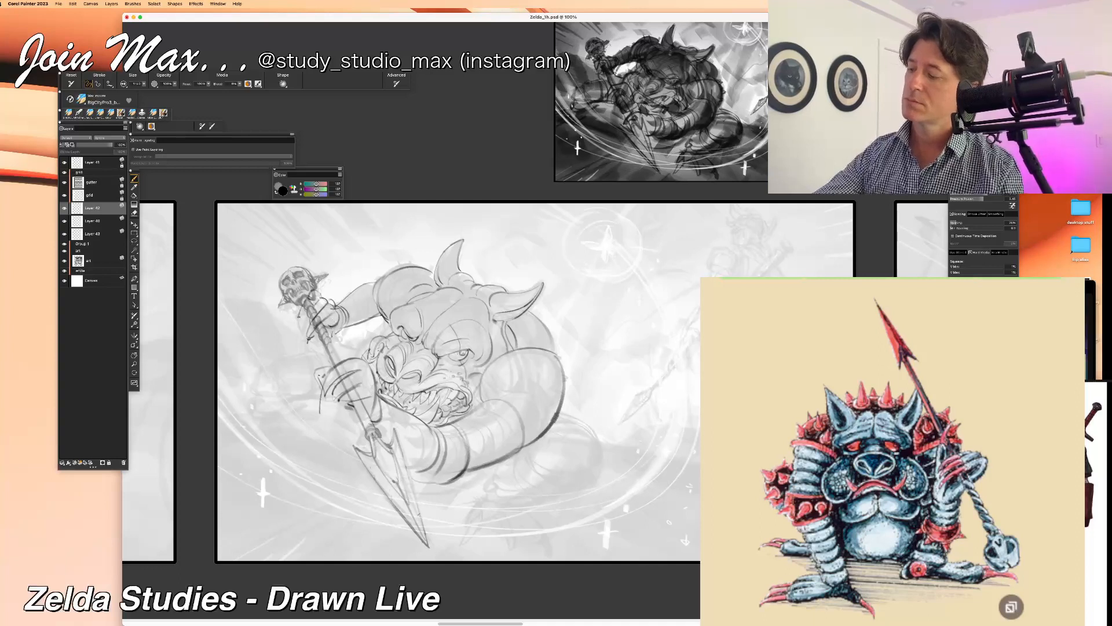
mouse_move(309, 342)
left_mouse_down()
mouse_move(324, 343)
mouse_move(307, 332)
left_mouse_up()
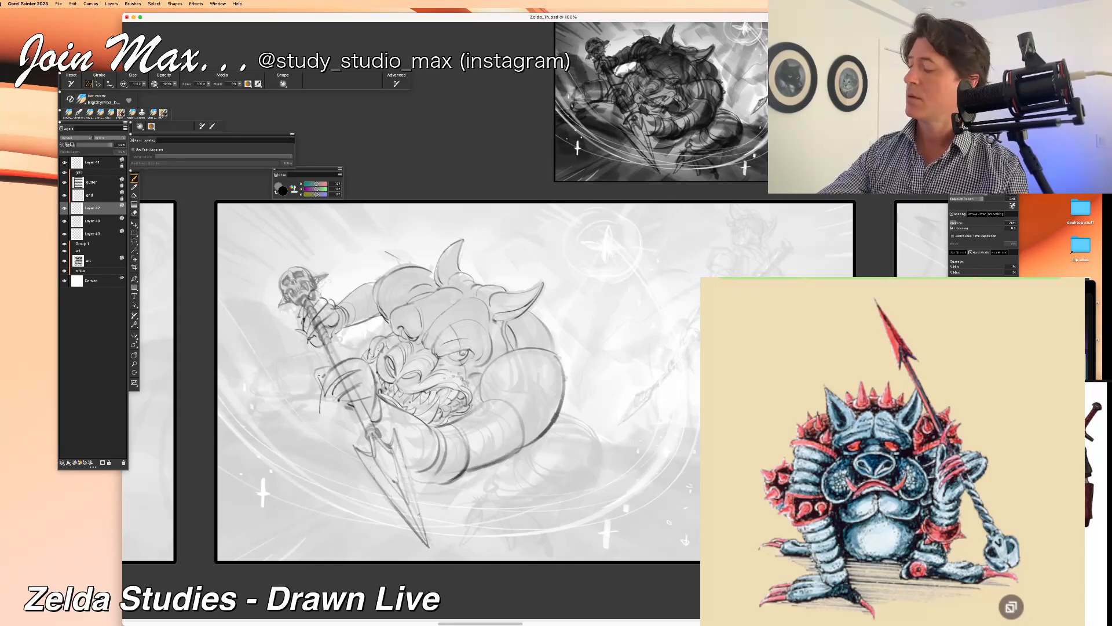
Step: Draw the rounded bent knee and its underside behind the monster's near forearm
left_click_drag(577, 417, 594, 480)
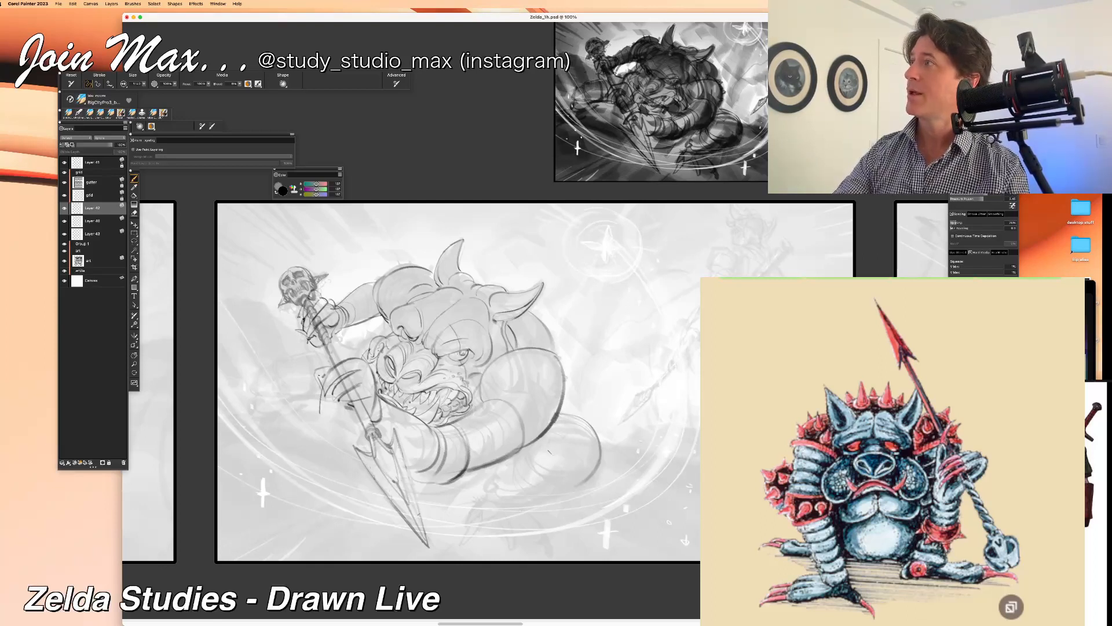
key("ctrl+z")
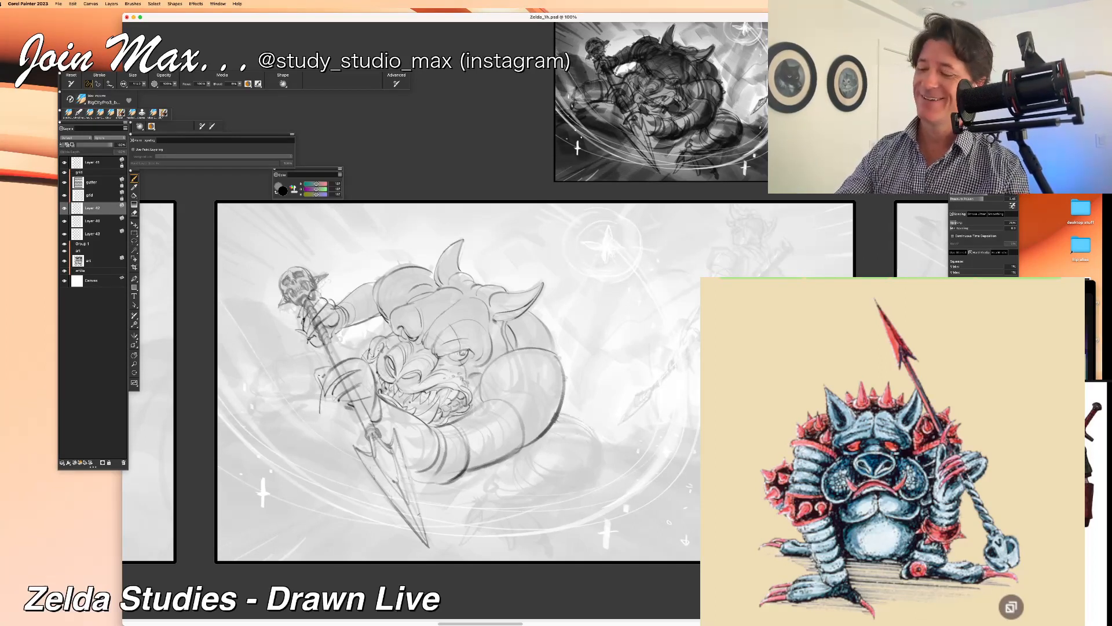
left_click_drag(574, 416, 591, 484)
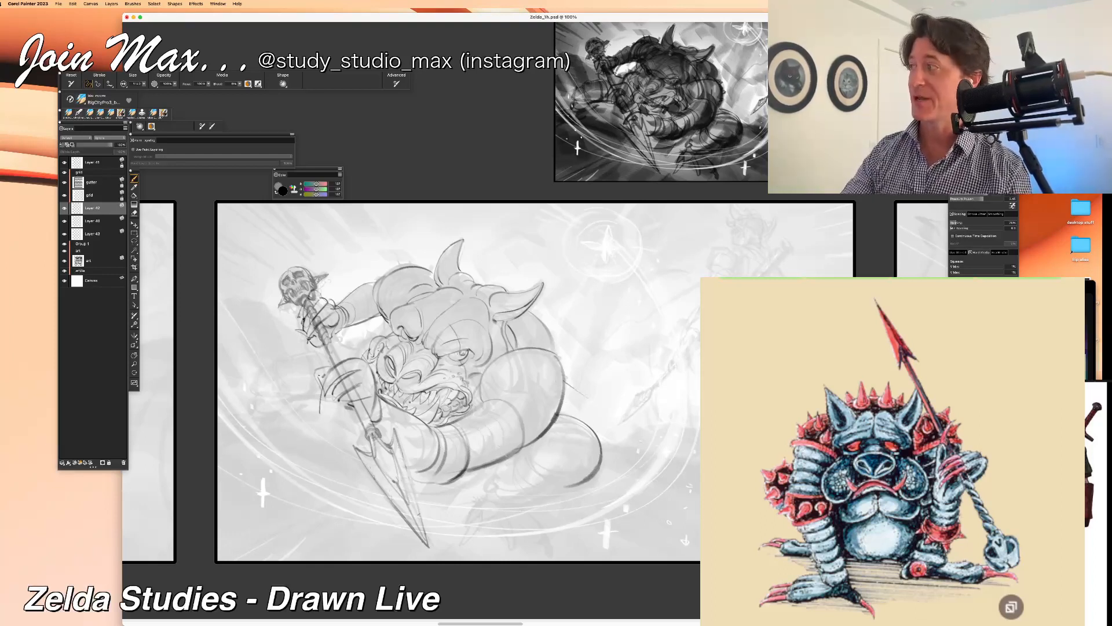
left_click_drag(581, 484, 538, 476)
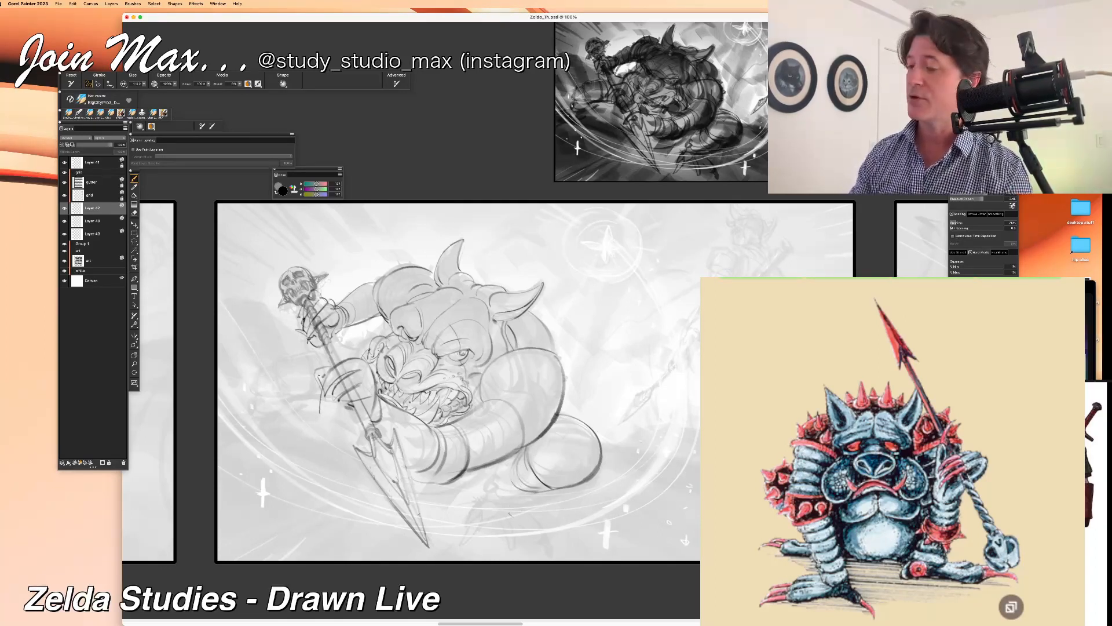
Step: Examine the finished line art of the robed sorcerer and mummy in the other panel for comparison
key("super+minus")
key("super+minus")
key("super+minus")
left_click_drag(332, 488, 330, 341)
left_click_drag(375, 508, 631, 466)
key("super+plus")
left_click_drag(922, 533, 284, 453)
left_click_drag(712, 461, 431, 383)
key("super+plus")
key("super+plus")
key("super+plus")
key("super+minus")
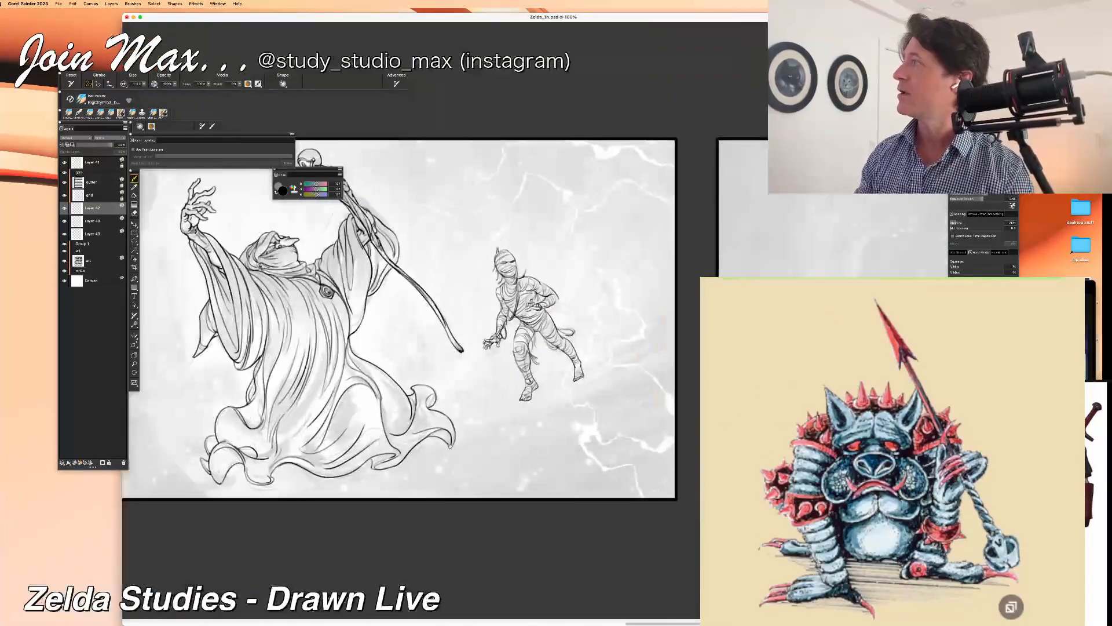
Step: Review the whole monster panel, briefly hiding and reshowing the layer directly beneath the line-art layer
key("super+minus")
scroll(405, 464, "up", 10)
left_click_drag(389, 466, 663, 533)
left_click_drag(263, 455, 572, 492)
key("super+plus")
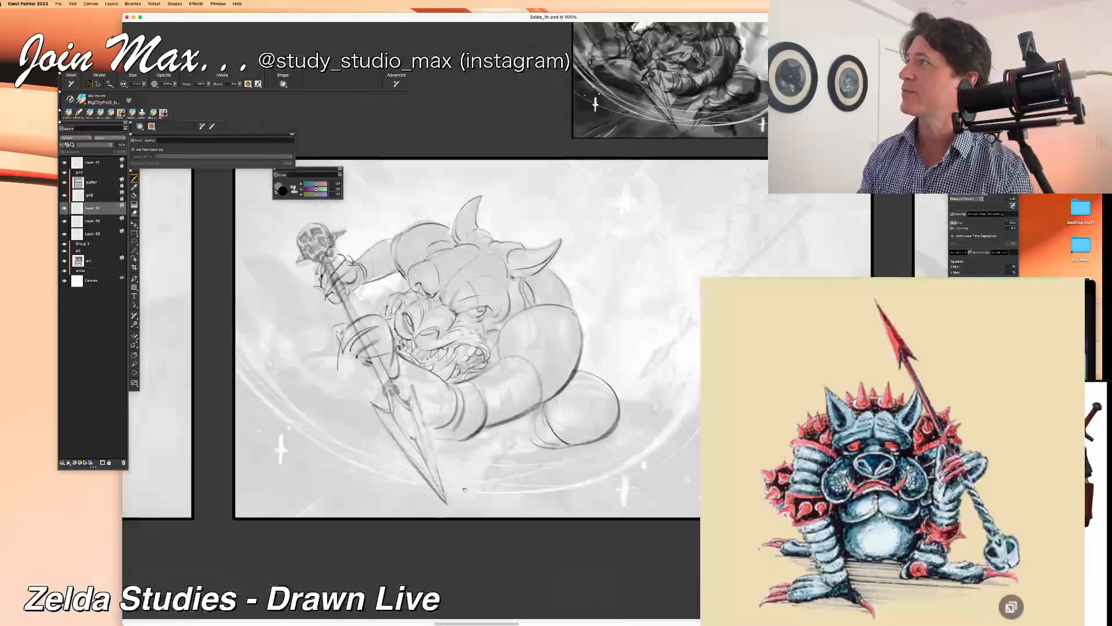
left_click_drag(465, 489, 366, 508)
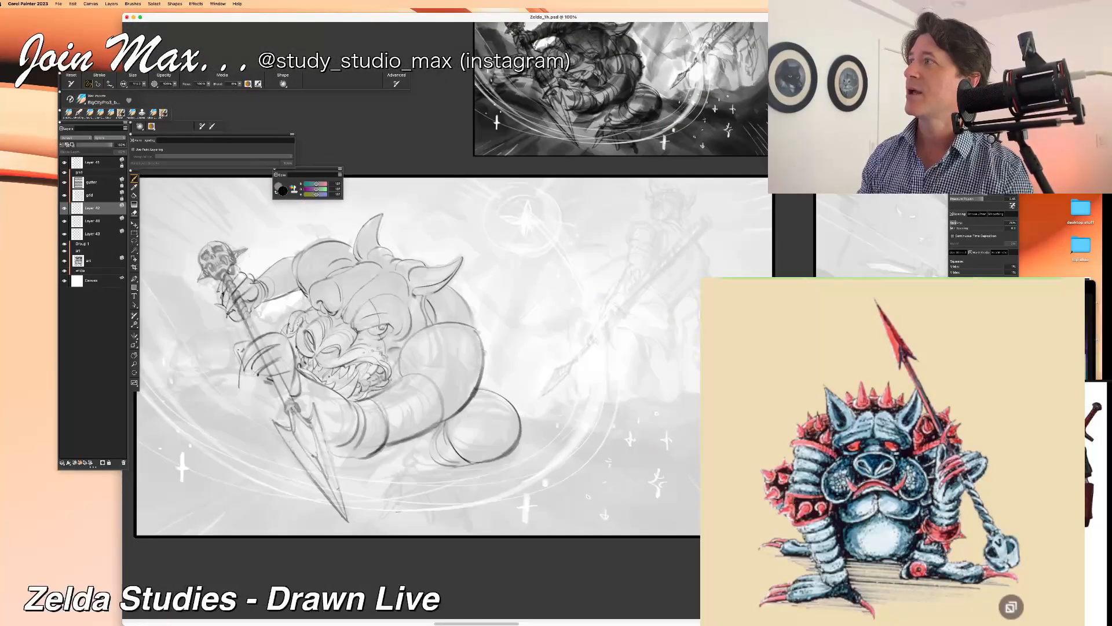
key("super+minus")
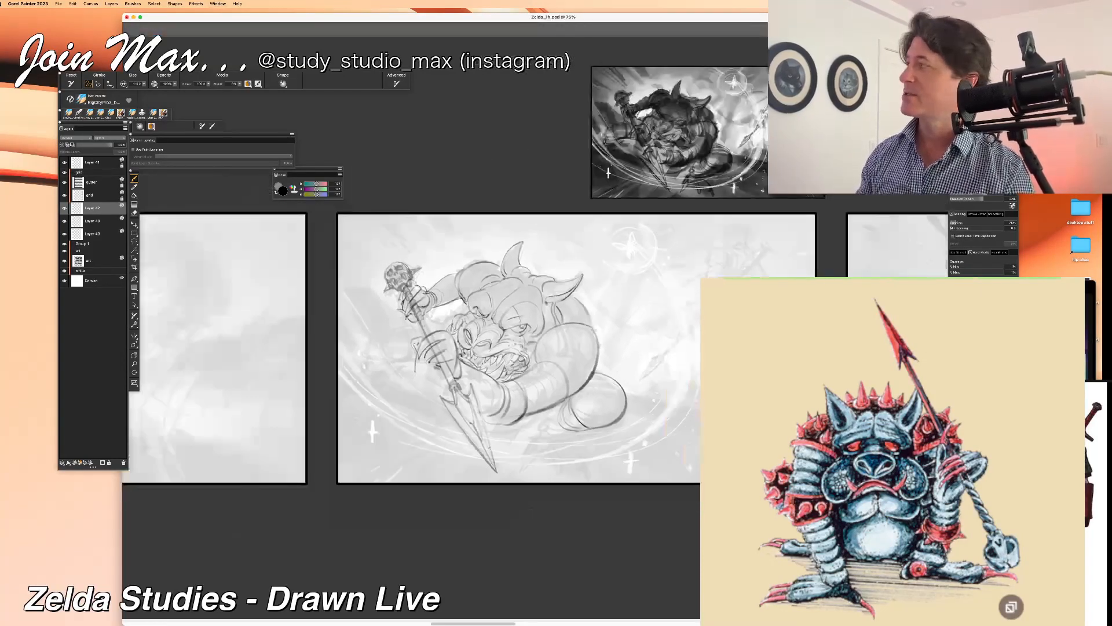
left_click_drag(435, 499, 374, 518)
key("super+plus")
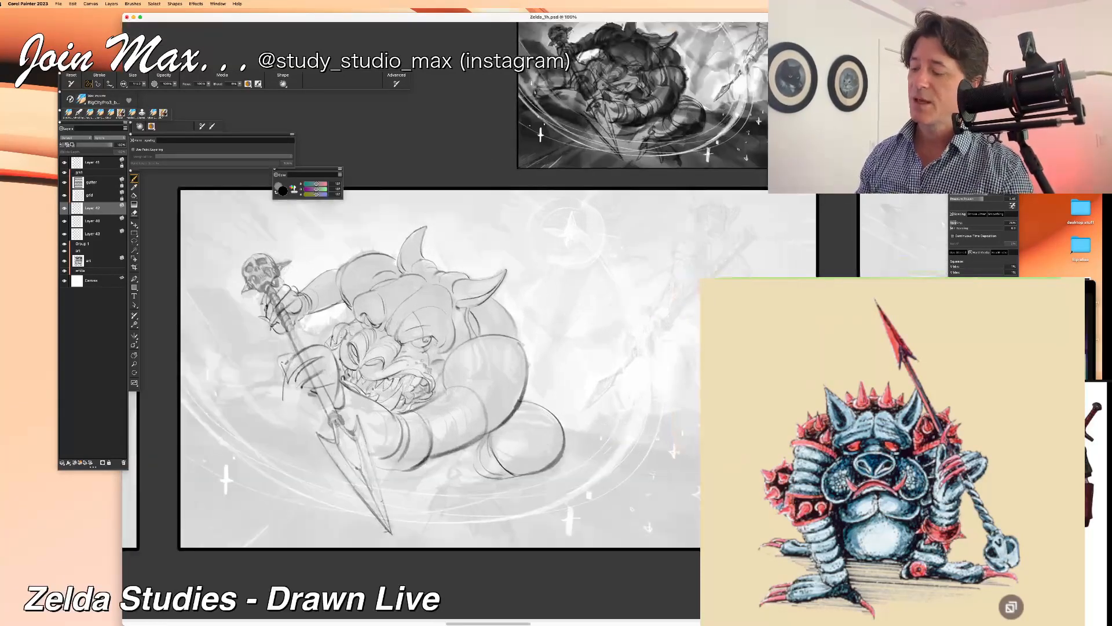
key("super+minus")
left_click(65, 221)
left_click(65, 221)
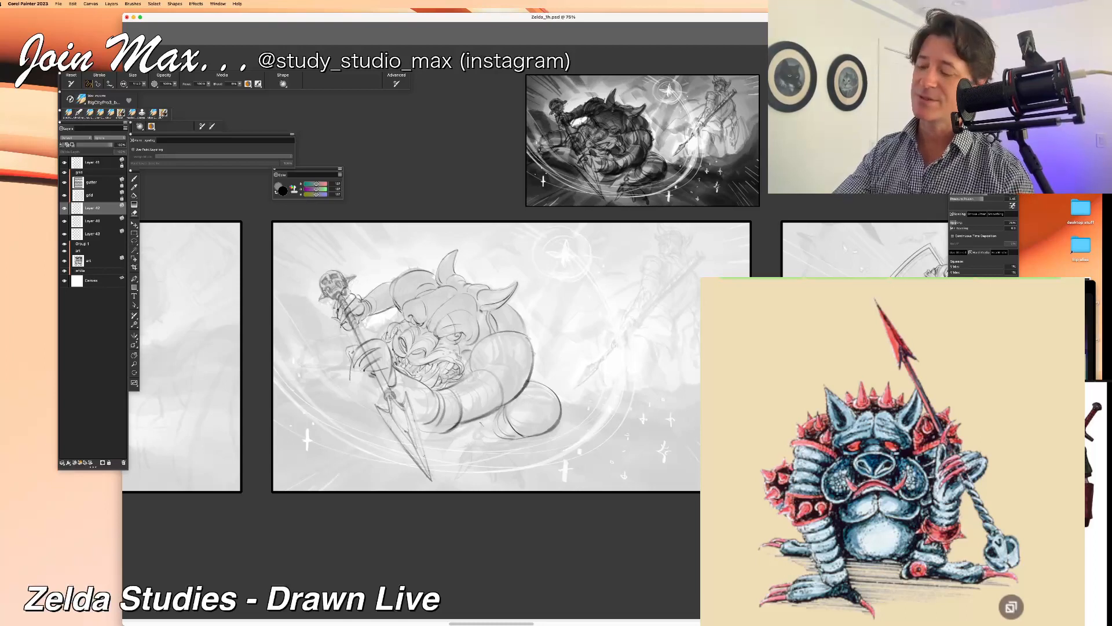
Step: Draw the lower leg and foot tucked under the bent knee, and extend the contour beneath the near forearm
left_click_drag(496, 412, 490, 421)
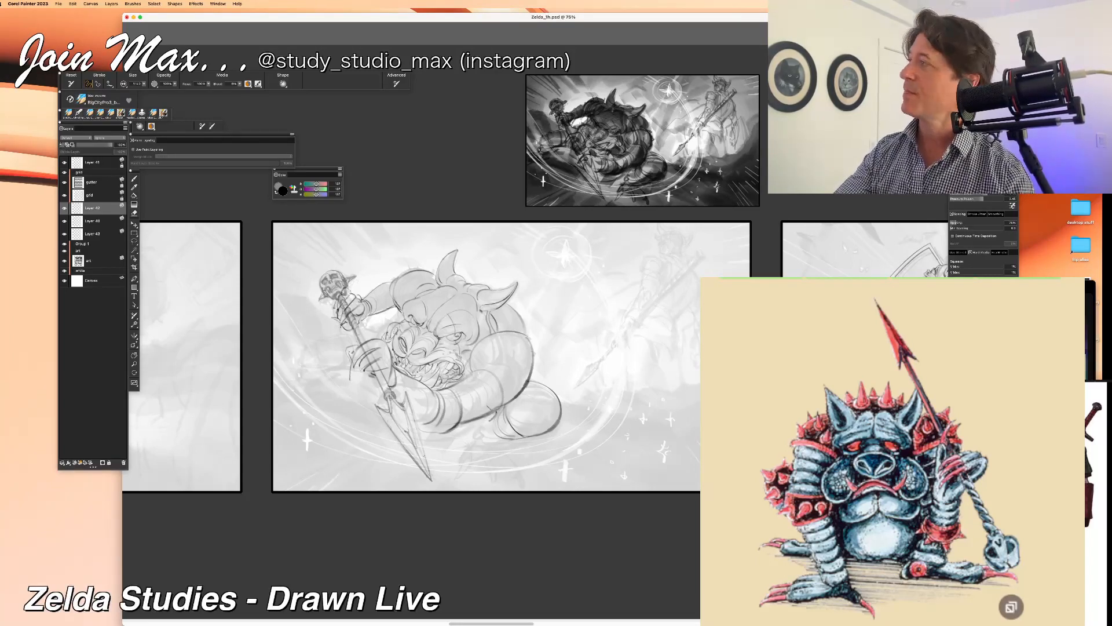
left_click_drag(475, 422, 507, 445)
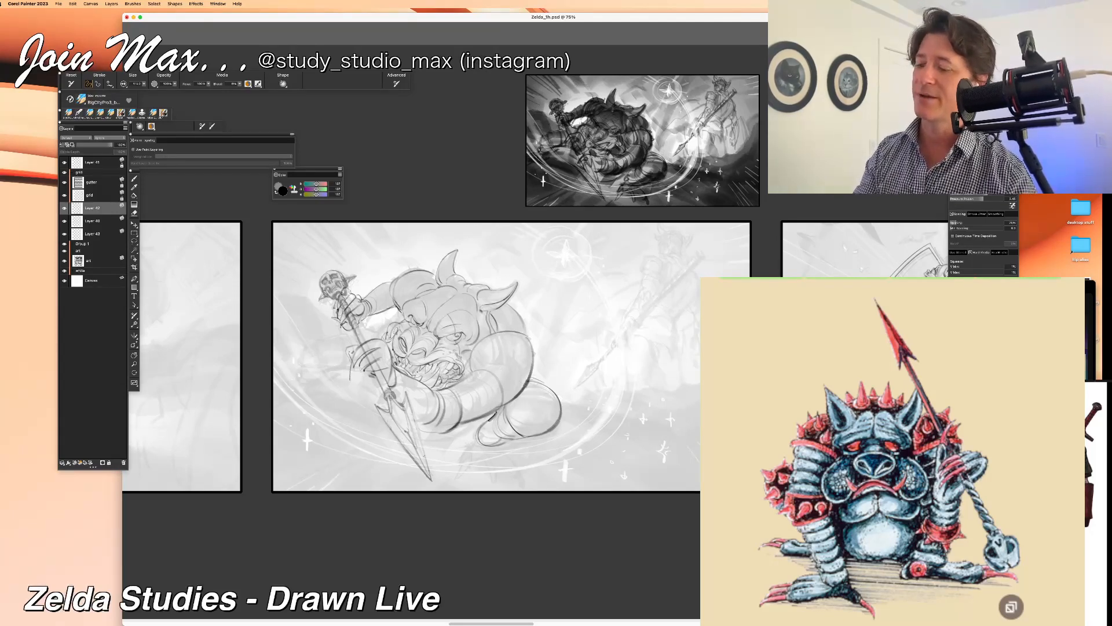
left_click_drag(534, 378, 561, 404)
left_click_drag(531, 400, 537, 400)
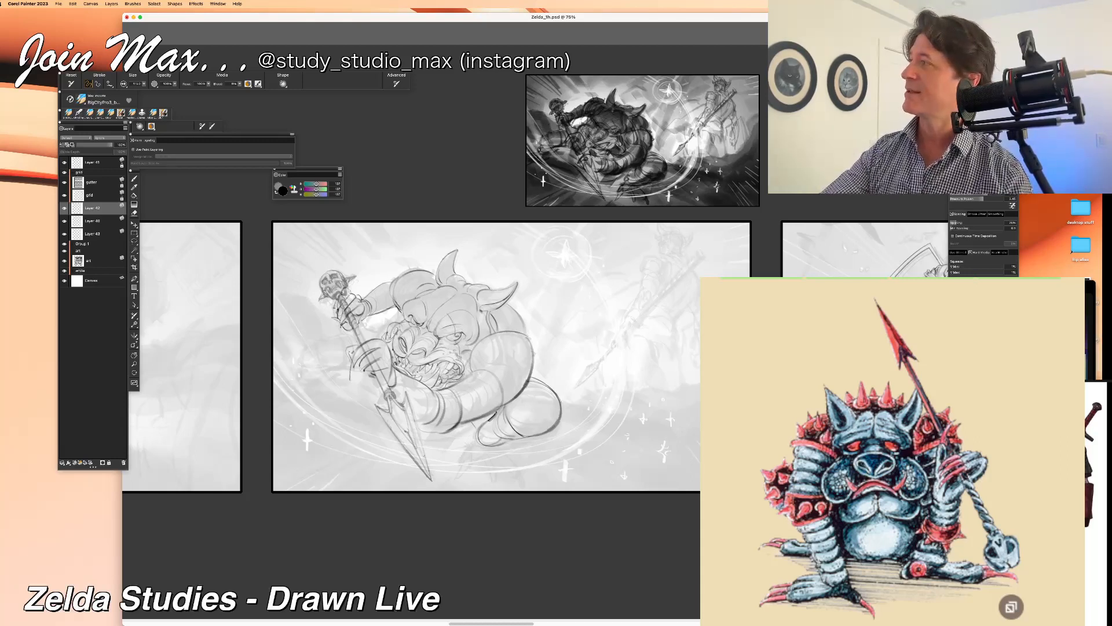
mouse_move(487, 419)
left_mouse_down()
mouse_move(451, 442)
mouse_move(446, 429)
left_mouse_up()
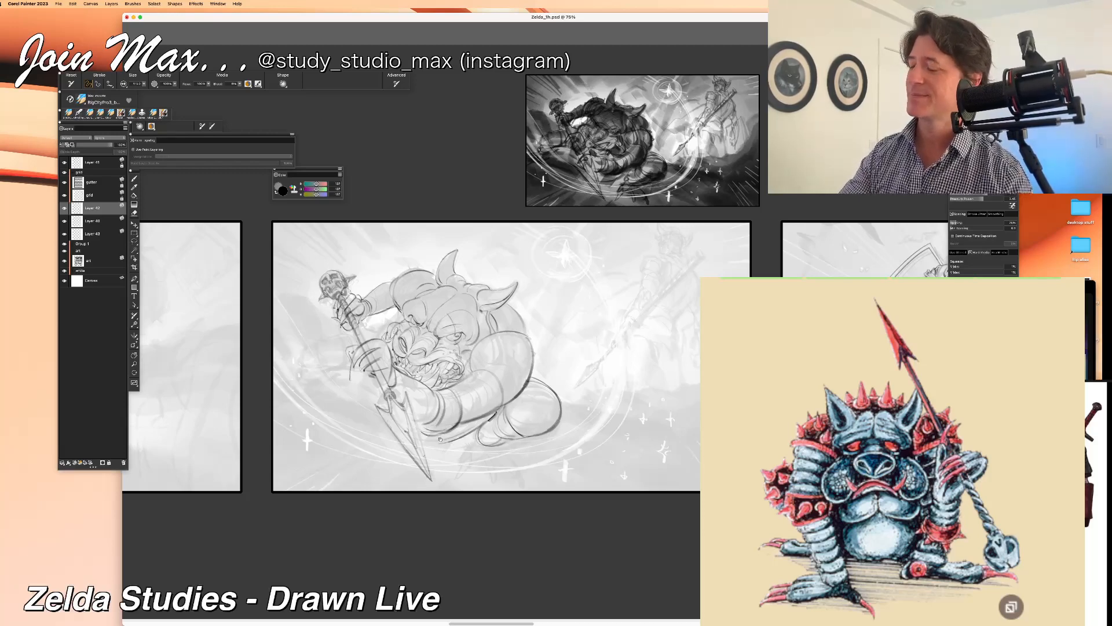
Step: Draw the ankle contour and the first toes of the monster's near foot beneath the bent knee
left_click_drag(445, 439, 468, 392)
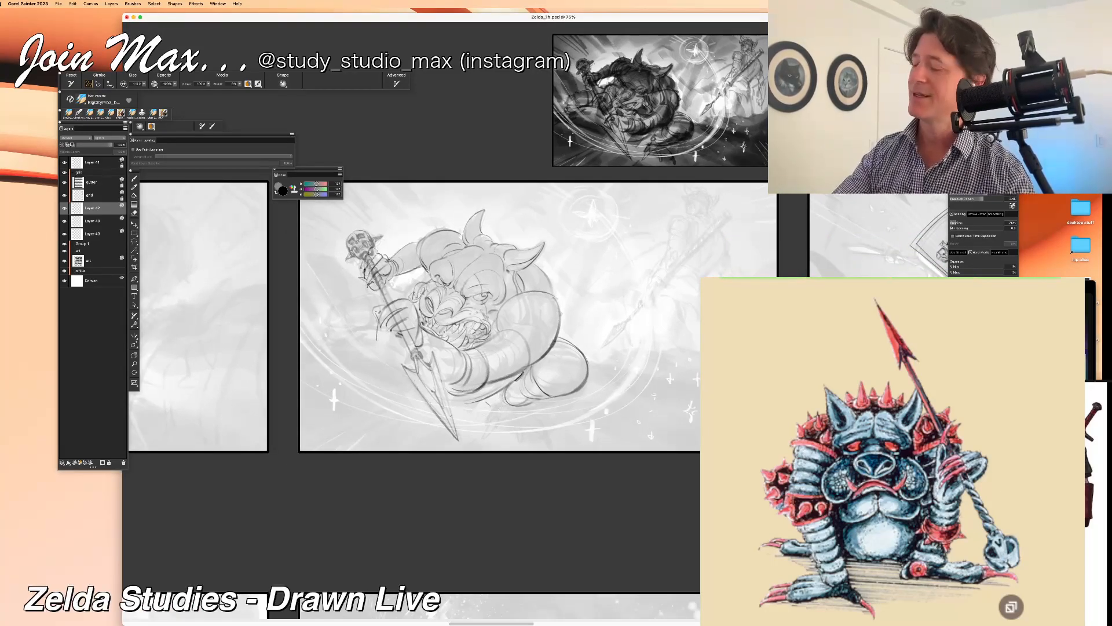
left_click_drag(500, 391, 504, 402)
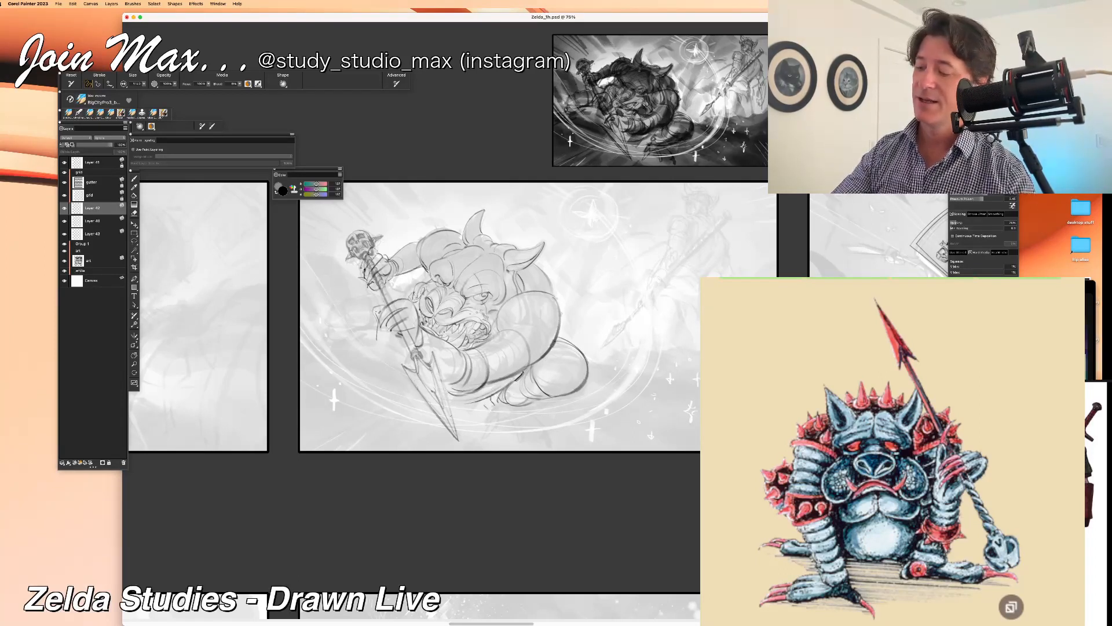
mouse_move(498, 395)
left_mouse_down()
mouse_move(492, 409)
mouse_move(491, 400)
left_mouse_up()
left_click_drag(483, 409, 491, 411)
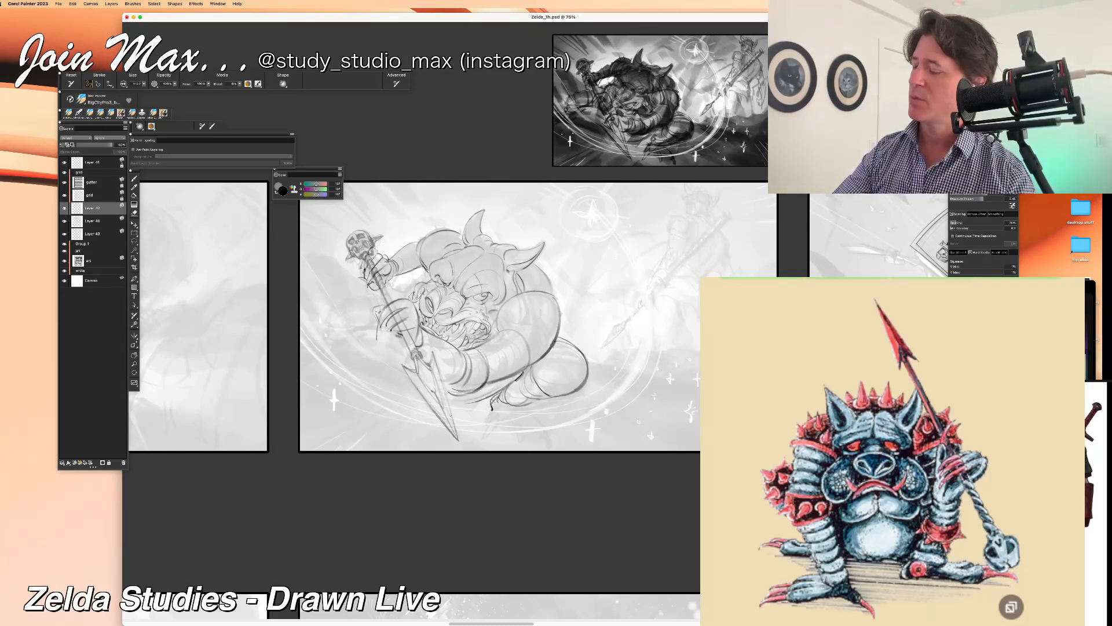
mouse_move(493, 410)
left_mouse_down()
mouse_move(489, 431)
mouse_move(525, 436)
left_mouse_up()
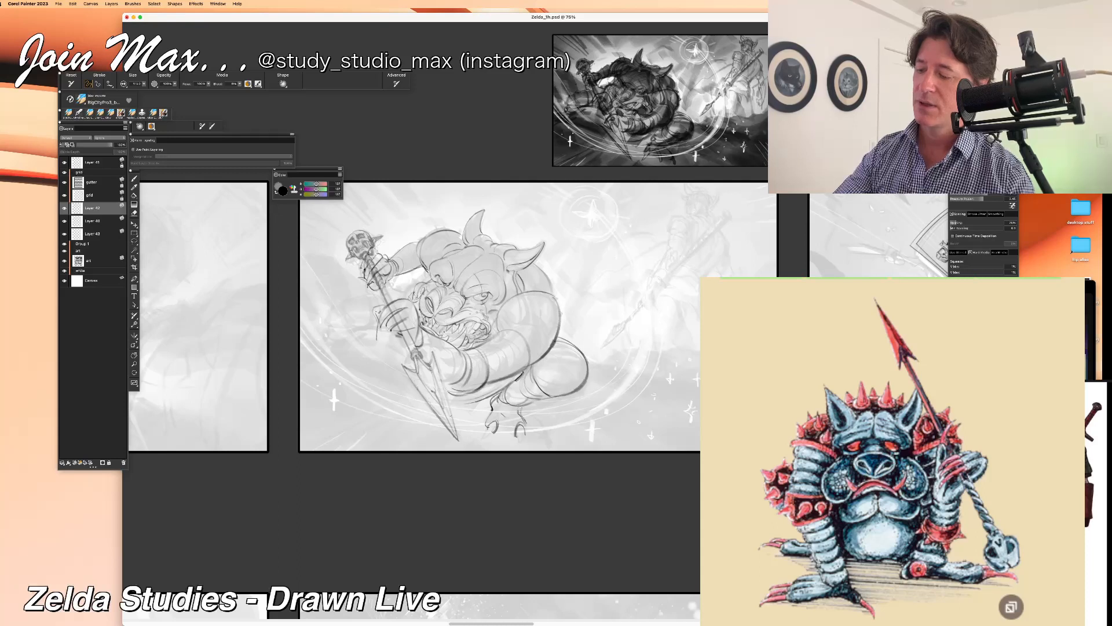
Step: Draw the outer toes and upper contour of the near foot, undoing and reworking stray strokes
mouse_move(514, 419)
left_mouse_down()
mouse_move(504, 433)
mouse_move(499, 417)
mouse_move(518, 393)
mouse_move(528, 443)
left_mouse_up()
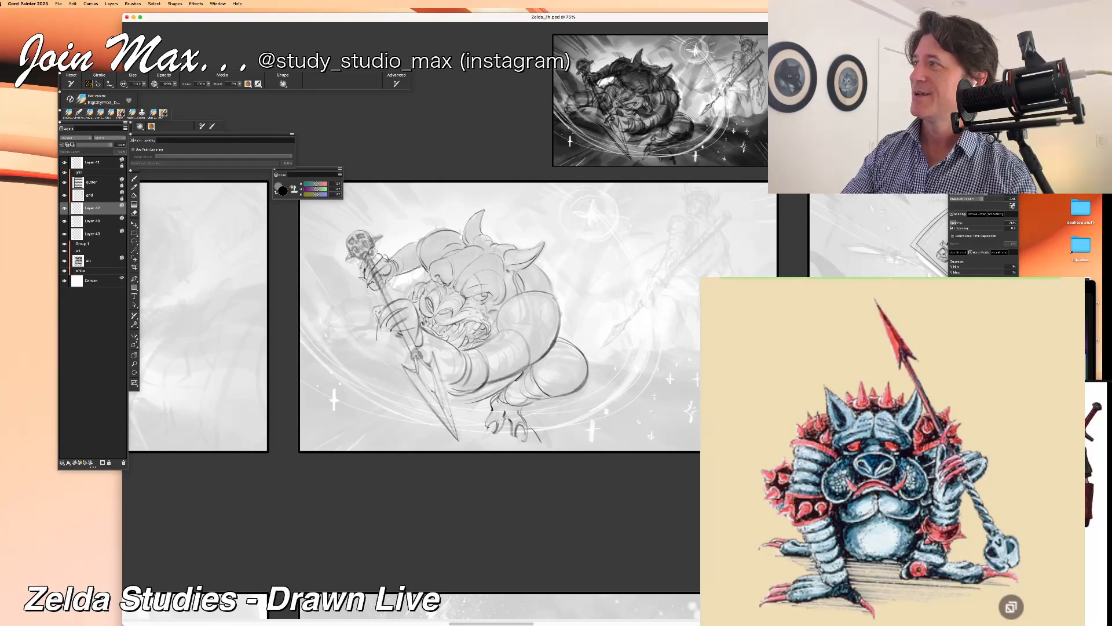
key("super+z")
left_click_drag(548, 427, 540, 440)
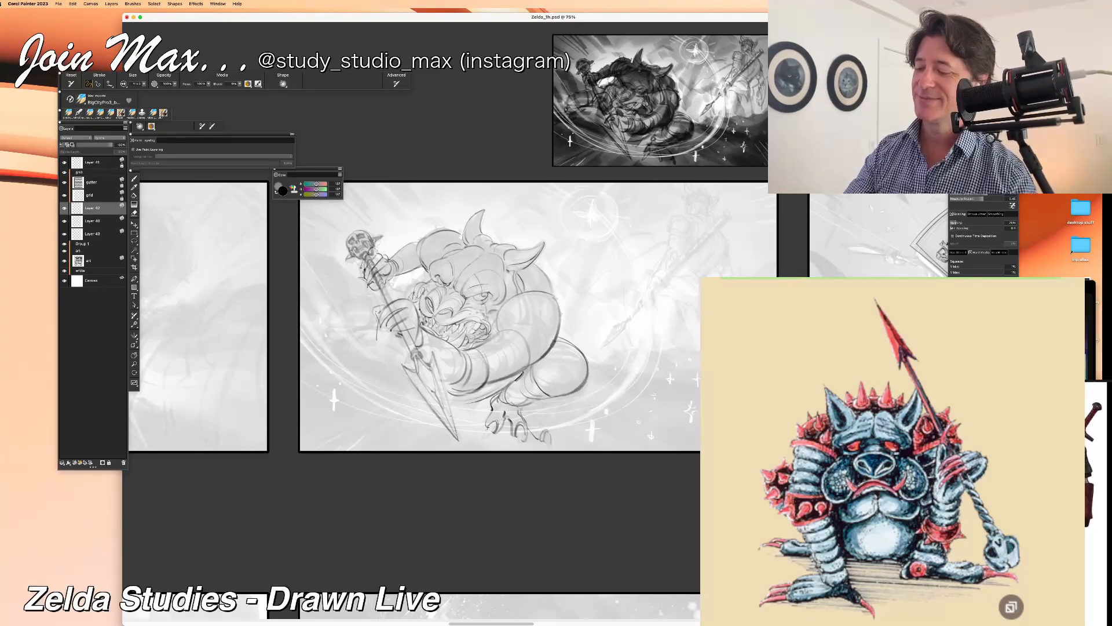
mouse_move(538, 408)
left_mouse_down()
mouse_move(526, 421)
mouse_move(551, 433)
left_mouse_up()
key("super+z")
key("super+z")
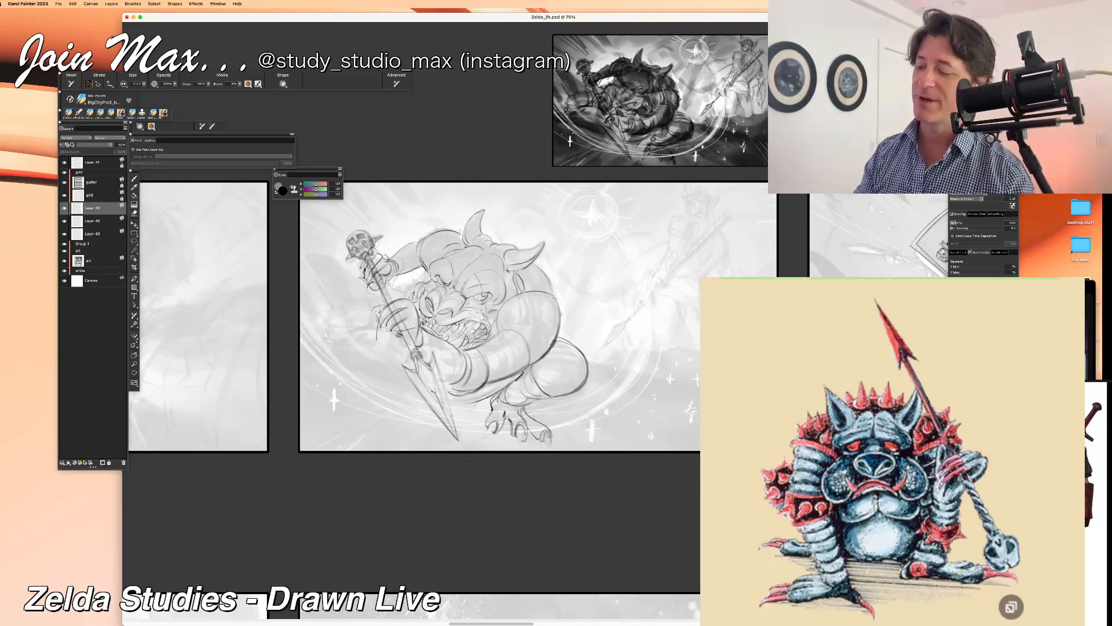
Step: Add pointed claws to the near foot's toes, undoing strokes that miss the intended shape
left_click_drag(501, 400, 519, 411)
key("super+z")
key("super+z")
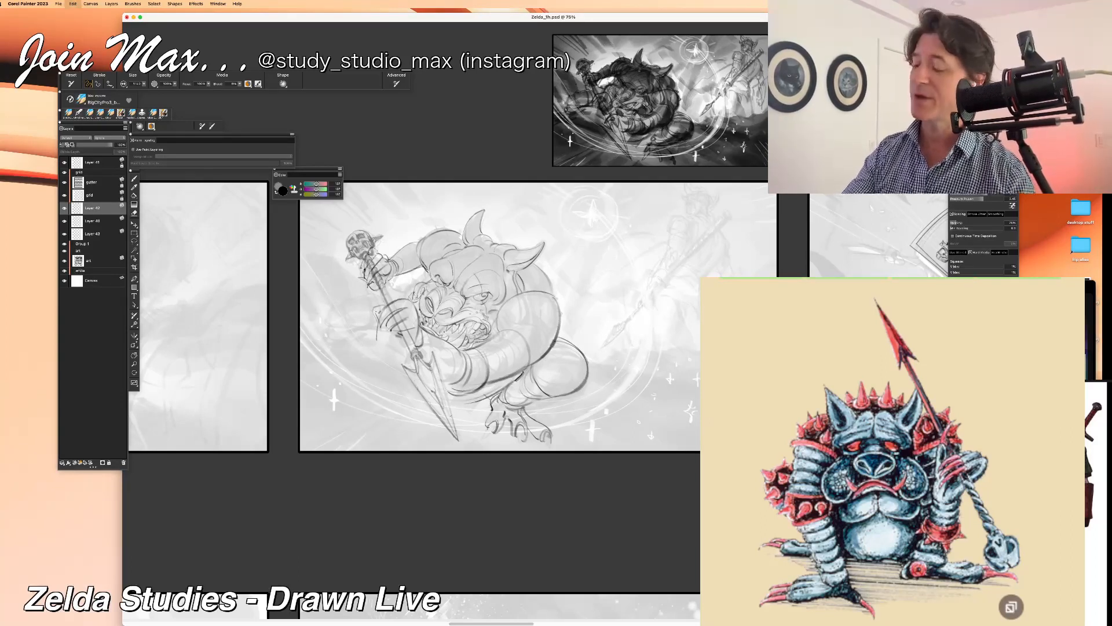
left_click_drag(495, 422, 482, 445)
key("super+z")
key("super+z")
key("super+z")
key("super+z")
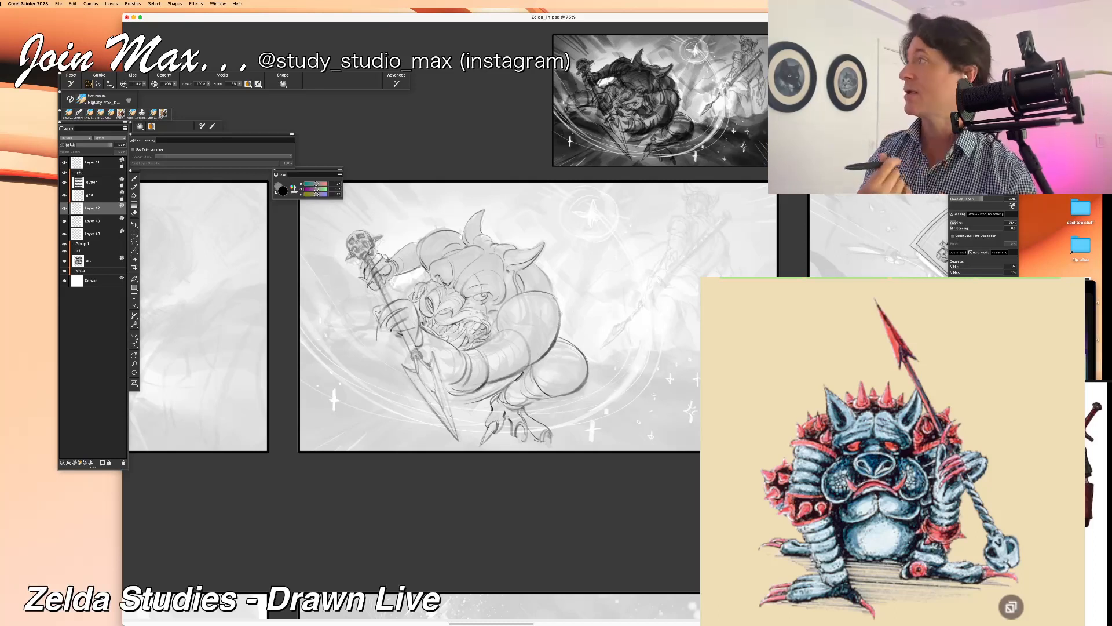
left_click_drag(521, 434, 517, 450)
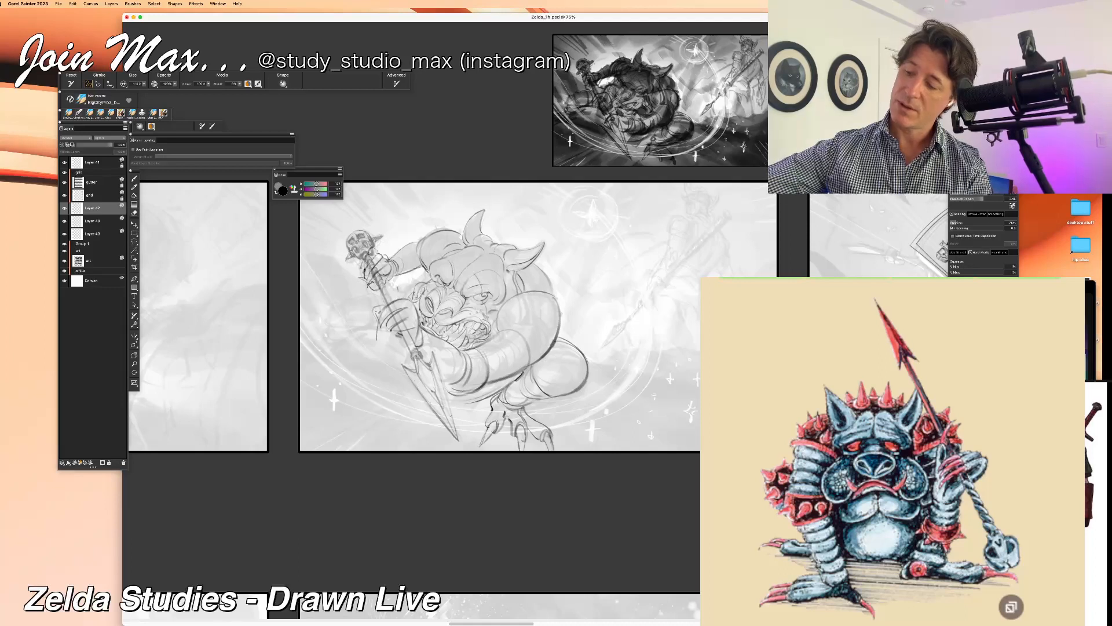
Step: Outline the monster's far bent knee and thigh extending outward behind the spear shaft
mouse_move(376, 294)
left_mouse_down()
mouse_move(338, 302)
mouse_move(334, 327)
mouse_move(370, 330)
left_mouse_up()
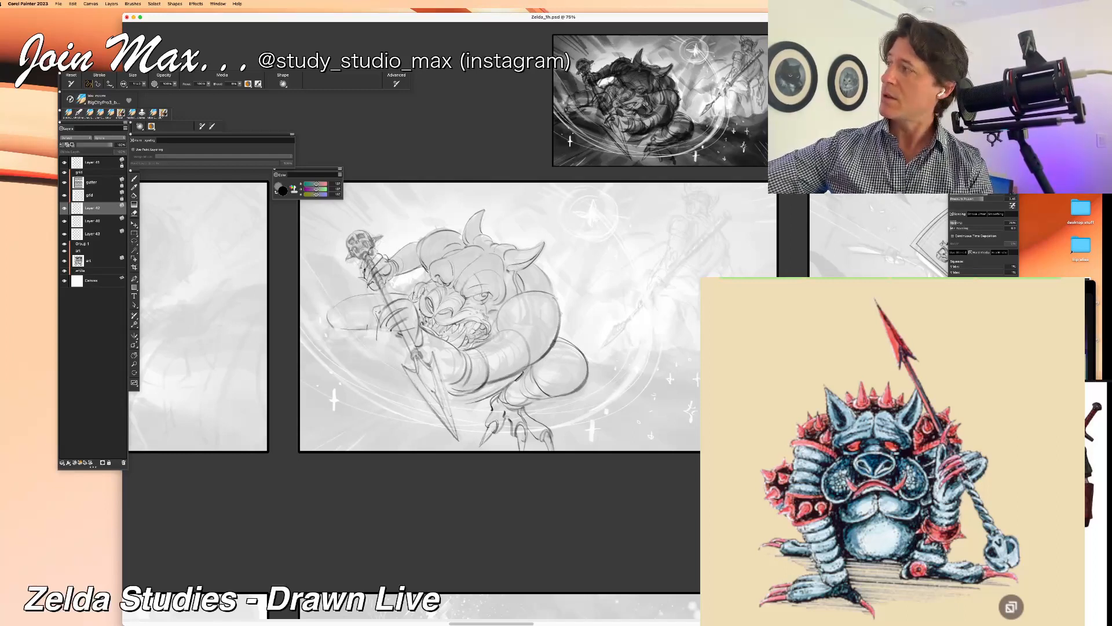
key("super+z")
left_click_drag(589, 368, 558, 401)
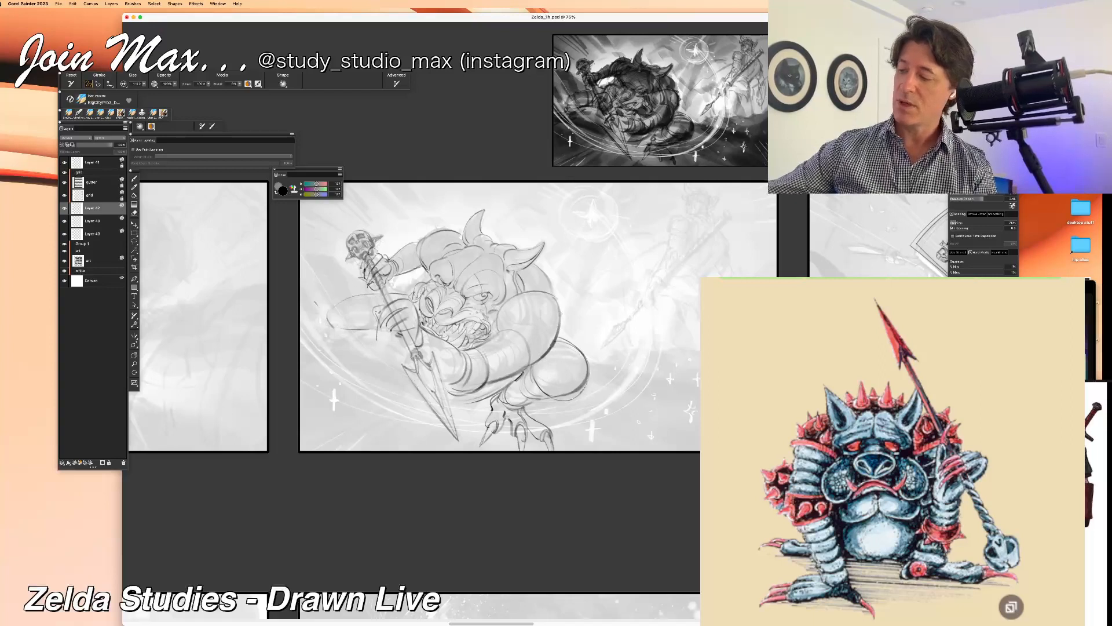
mouse_move(346, 297)
left_mouse_down()
mouse_move(358, 333)
mouse_move(337, 332)
mouse_move(364, 333)
left_mouse_up()
key("super+z")
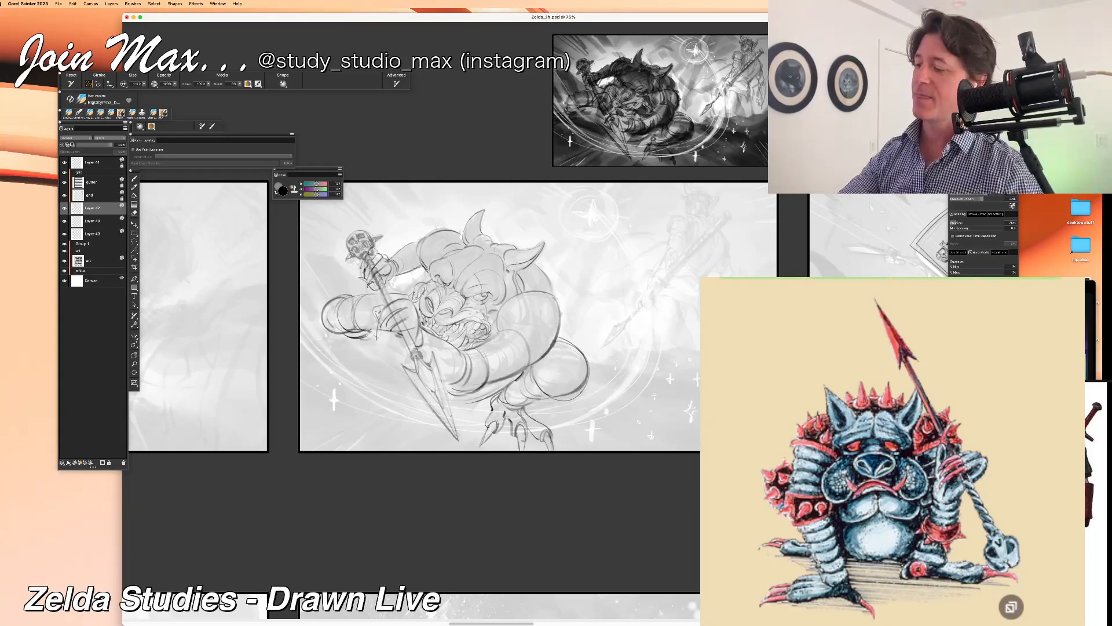
Step: Draw the far lower leg and foot folded beneath the far knee, undoing unwanted strokes
mouse_move(384, 335)
left_mouse_down()
mouse_move(336, 347)
mouse_move(378, 343)
left_mouse_up()
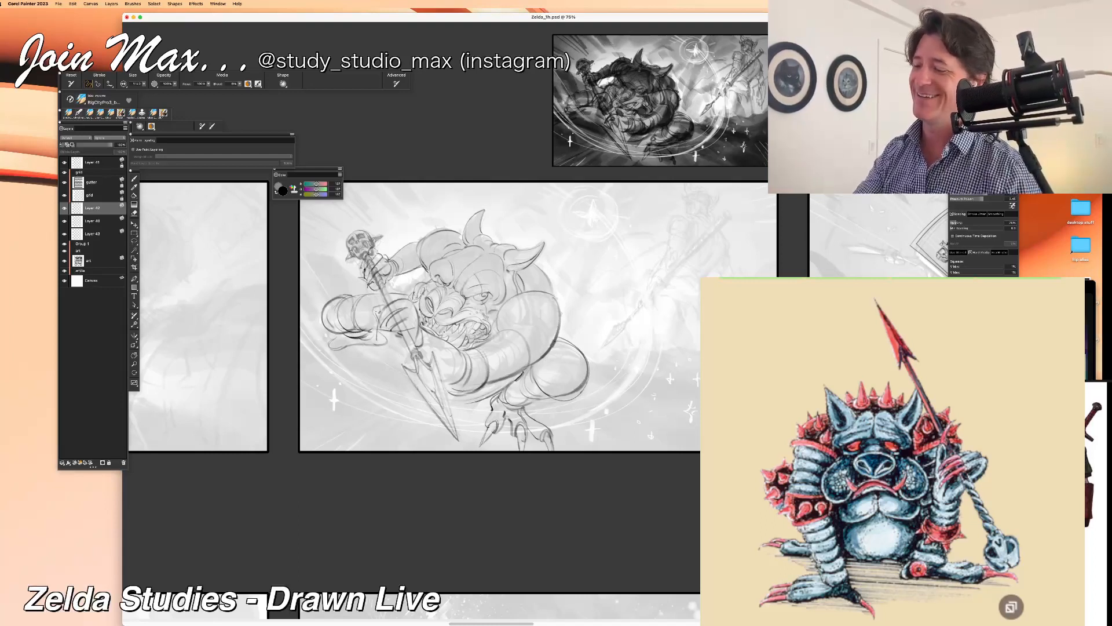
left_click_drag(378, 342, 389, 333)
key("super+z")
key("super+z")
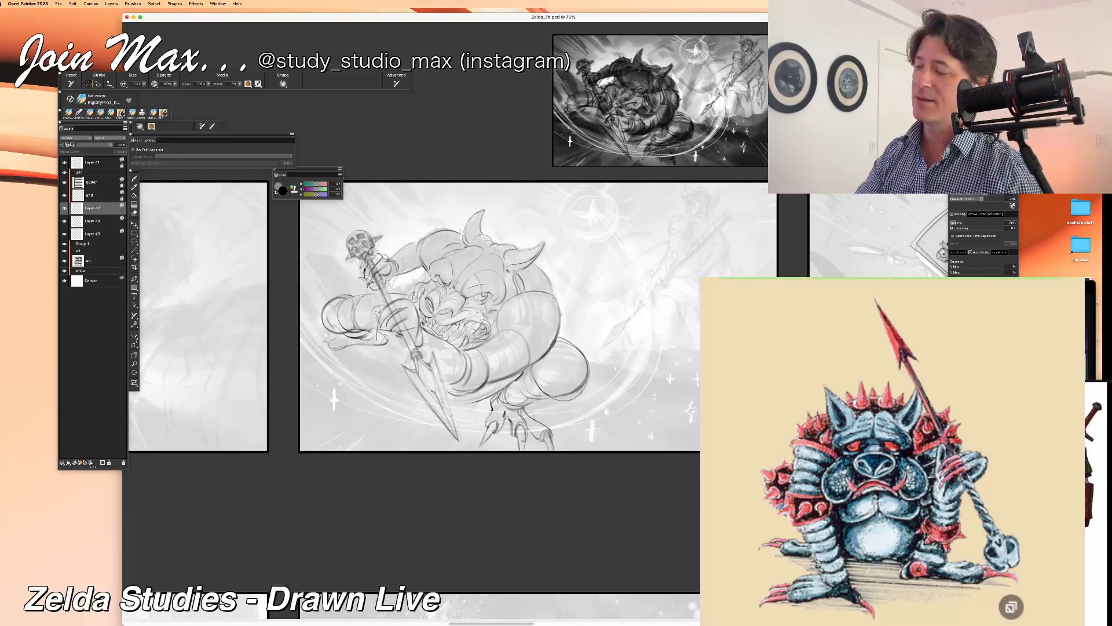
Step: Add the toes and pointed claws at the tip of the far foot
mouse_move(328, 342)
left_mouse_down()
mouse_move(317, 351)
mouse_move(333, 347)
left_mouse_up()
left_click_drag(318, 333, 328, 335)
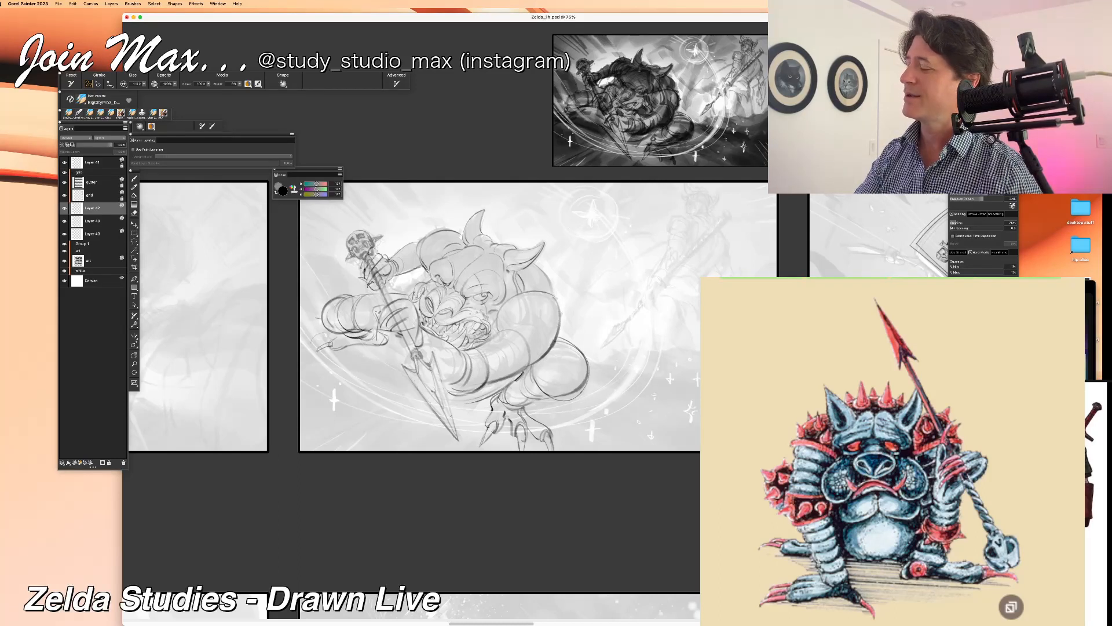
left_click_drag(326, 338, 312, 339)
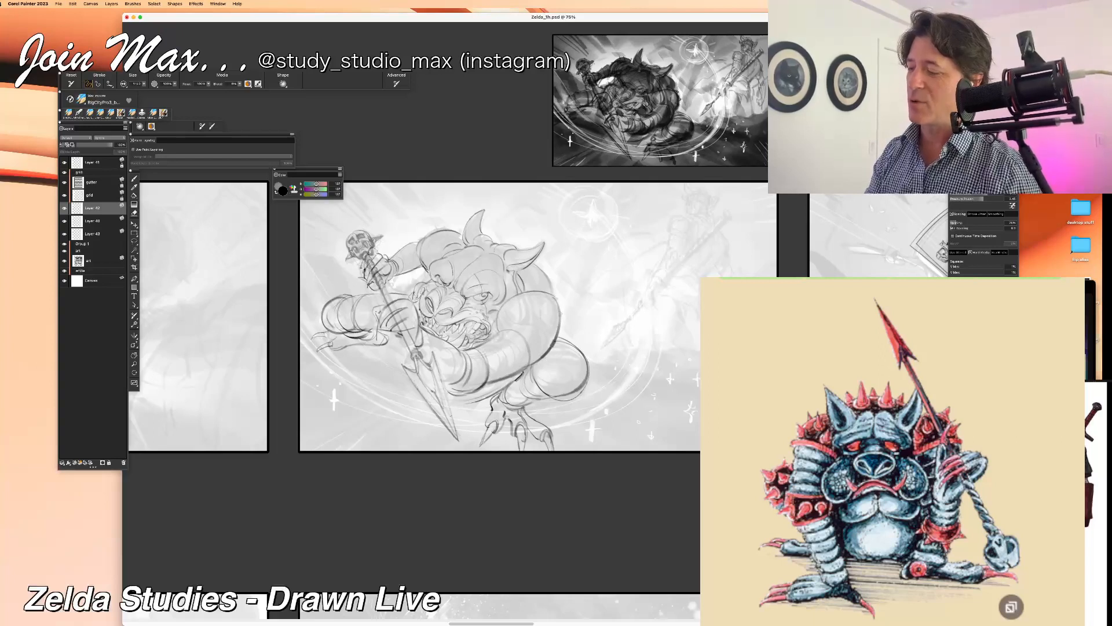
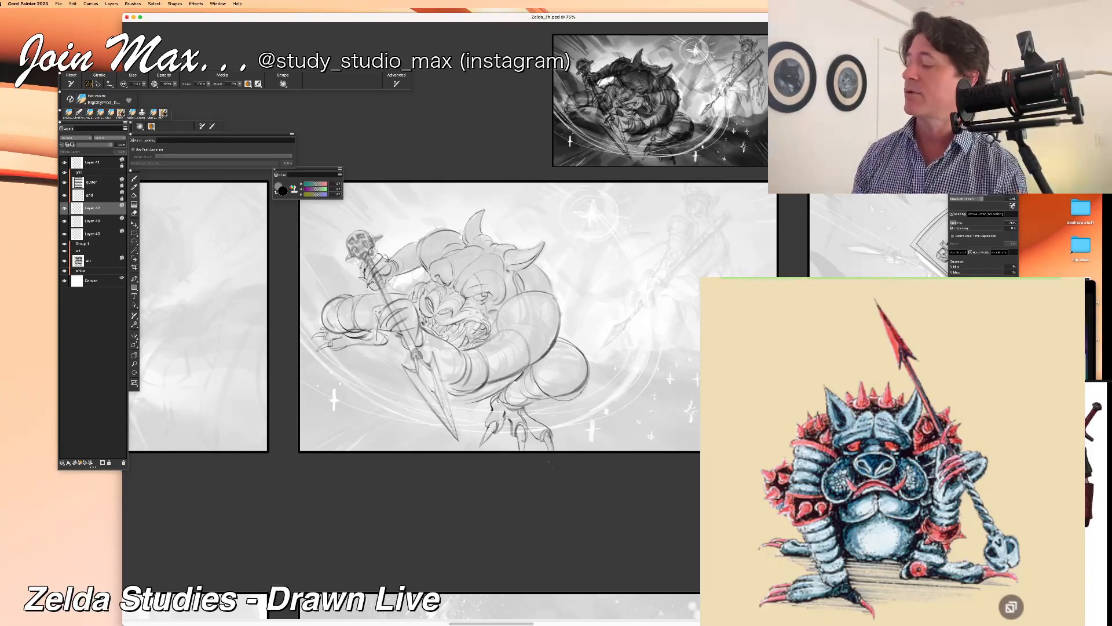
Step: Redraw the curved outer contour of the monster's near arm, erasing the excess line along its edge
left_click_drag(412, 496, 390, 516)
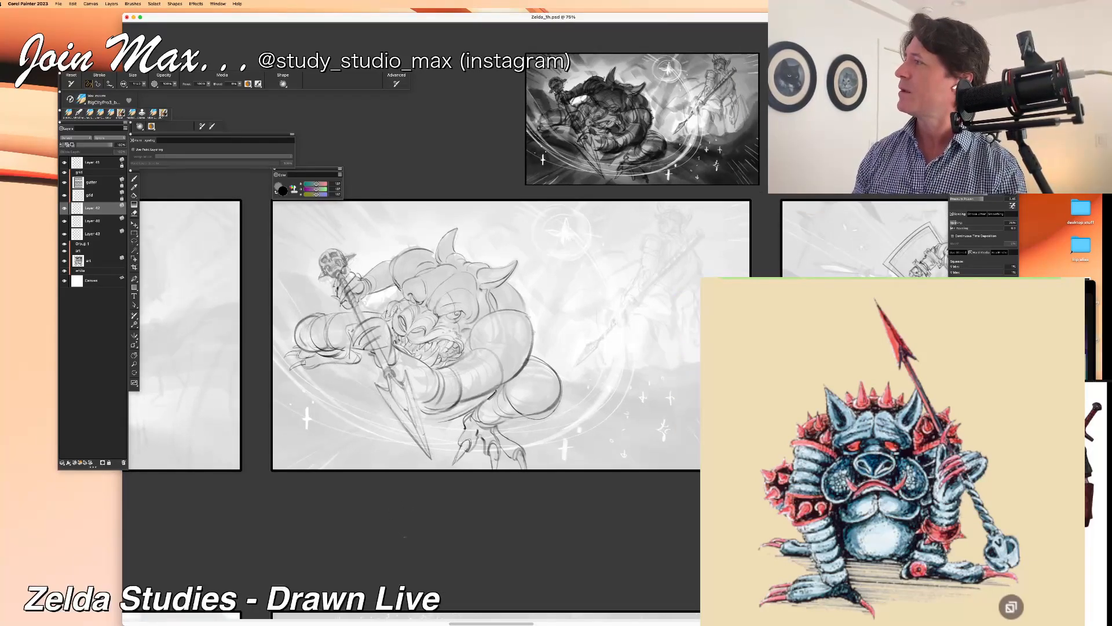
left_click(64, 209)
left_click(64, 209)
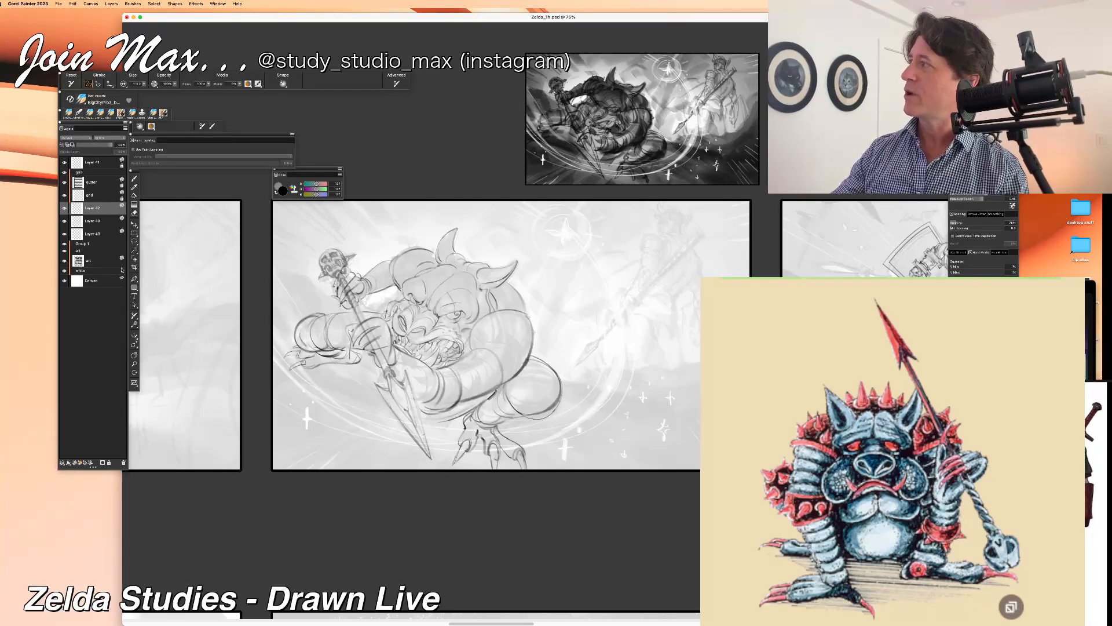
left_click_drag(530, 317, 523, 372)
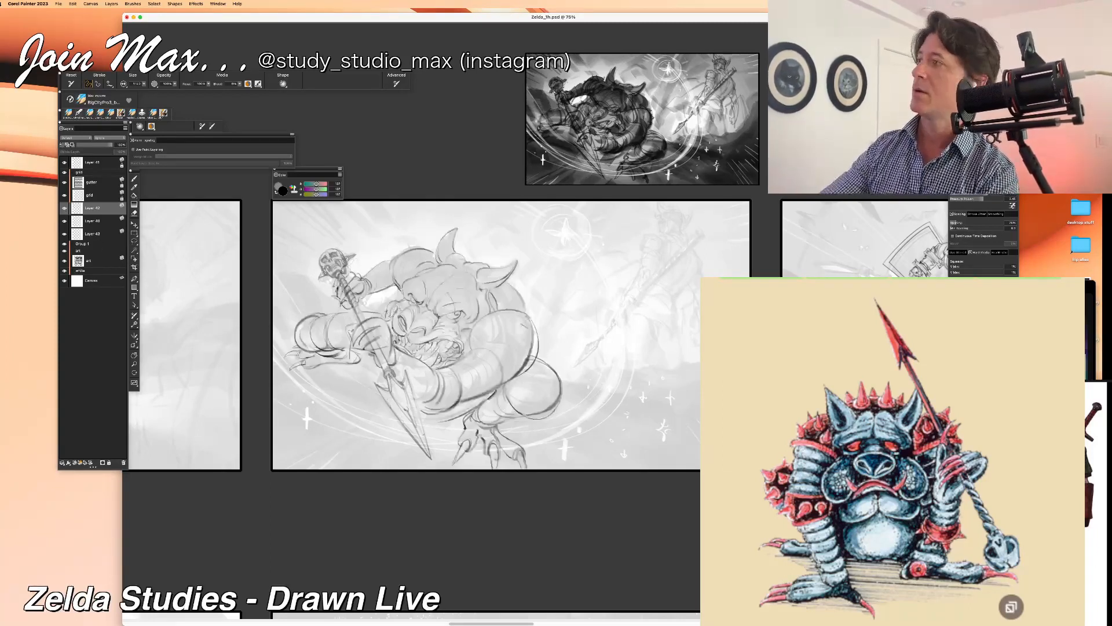
key("n")
mouse_move(523, 366)
left_mouse_down()
mouse_move(514, 375)
mouse_move(529, 328)
left_mouse_up()
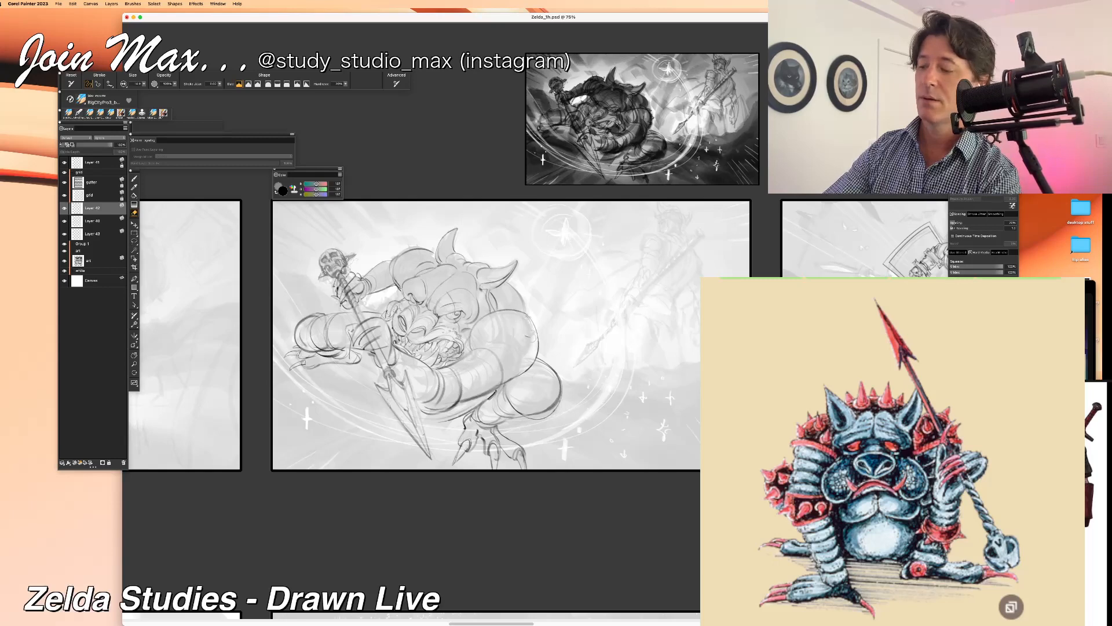
key("b")
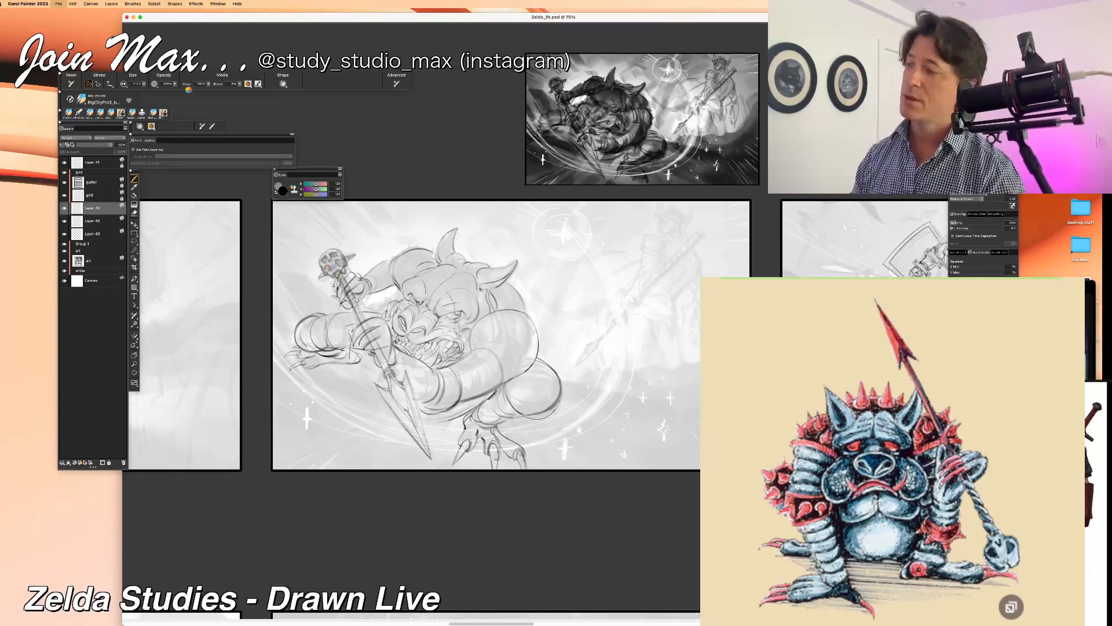
Step: Flip the monster's line-art layer horizontally and move it across the panel, away from the spear
left_click(72, 4)
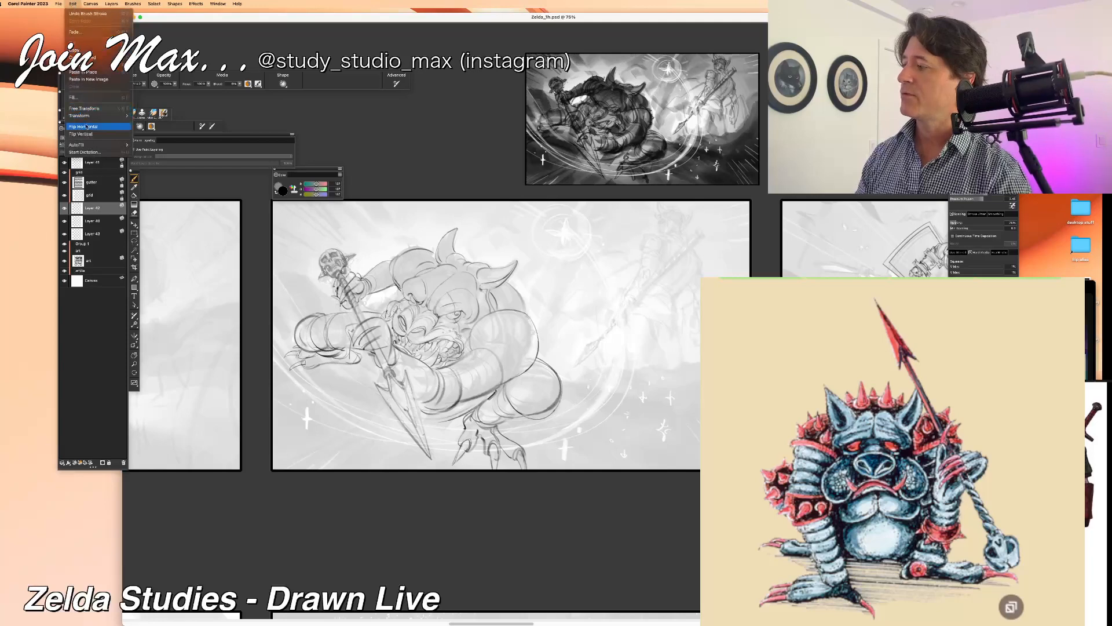
left_click(85, 126)
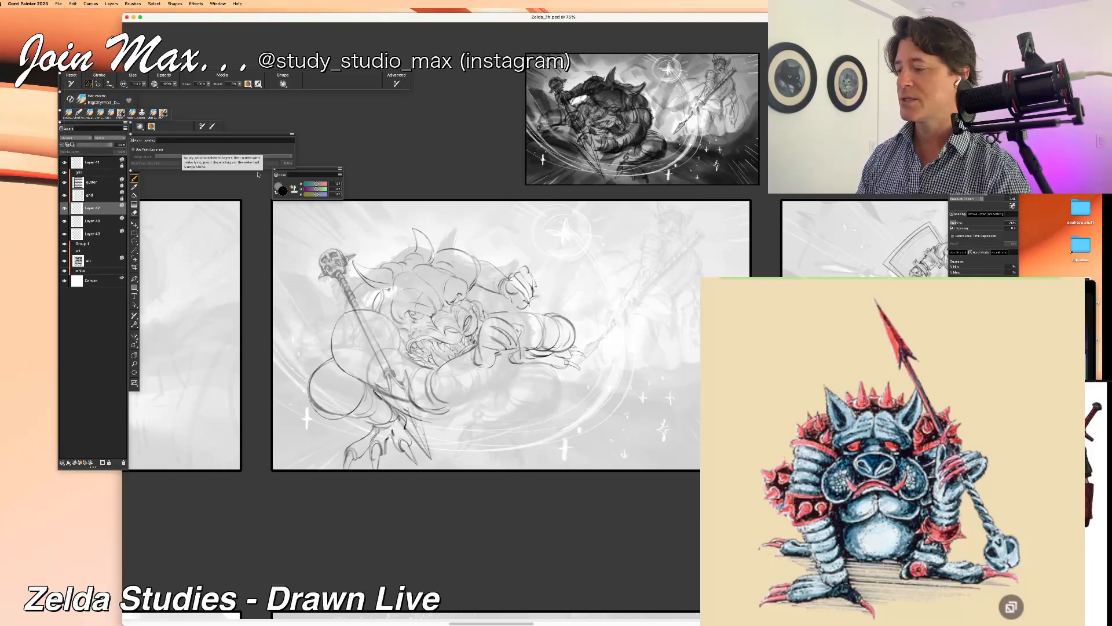
key("f")
mouse_move(590, 289)
left_mouse_down()
mouse_move(635, 294)
mouse_move(602, 299)
left_mouse_up()
Step: Paste three copies of the monster's line art in place to build up darker lines
key("super+shift+v")
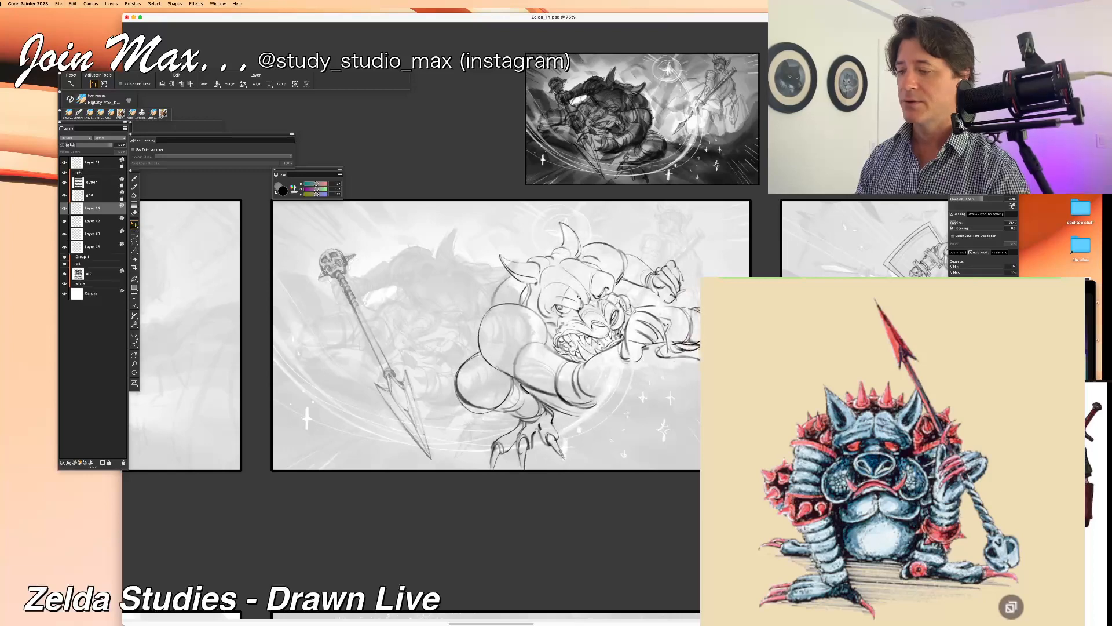
key("super+shift+v")
key("super+shift+v")
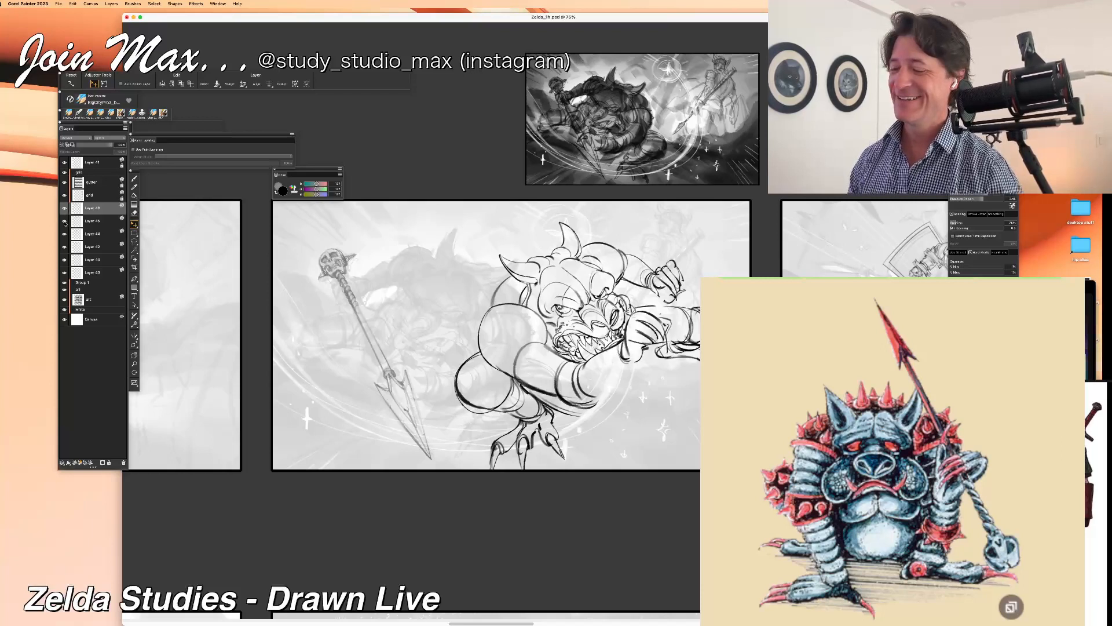
Step: Delete the three pasted copies of the line-art layer, checking the stacked copies' visibility
left_click(123, 462)
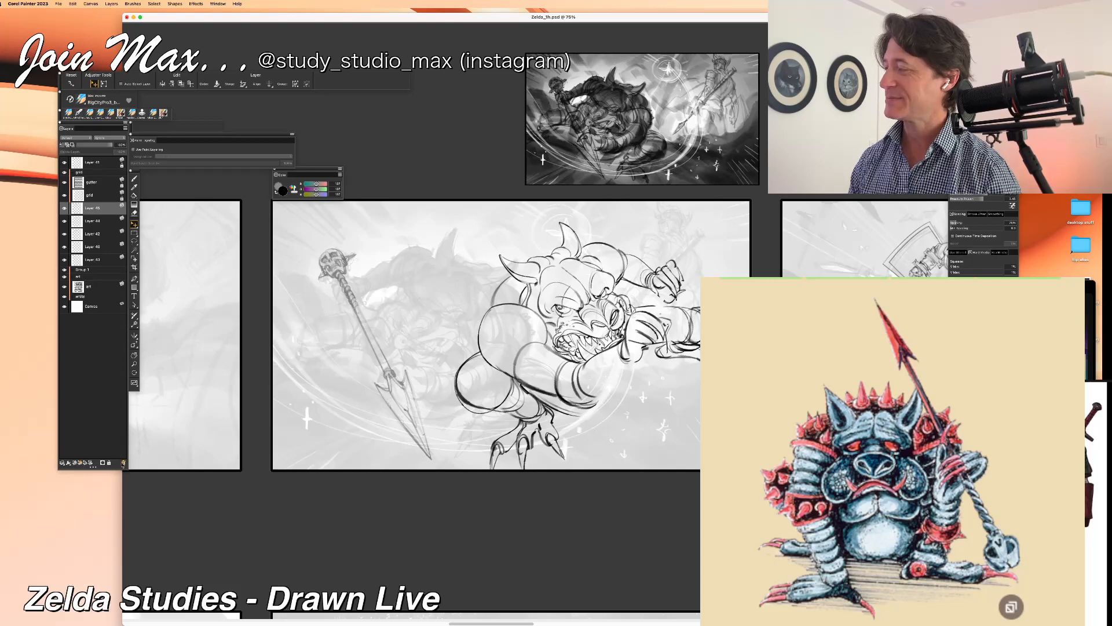
left_click(124, 463)
left_click(64, 209)
left_click(65, 208)
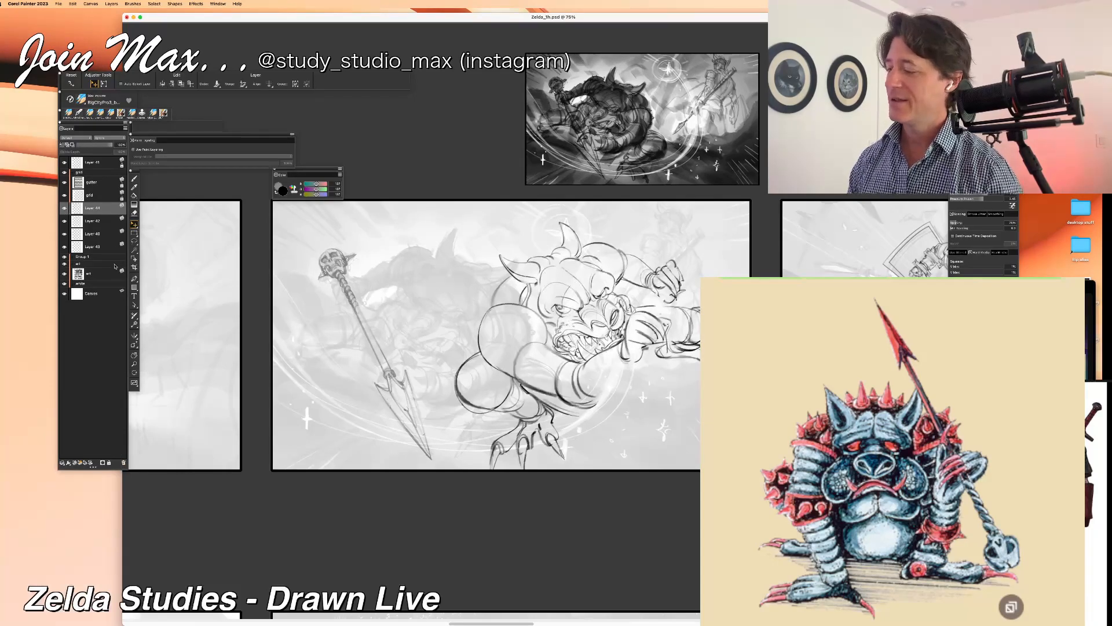
left_click(123, 462)
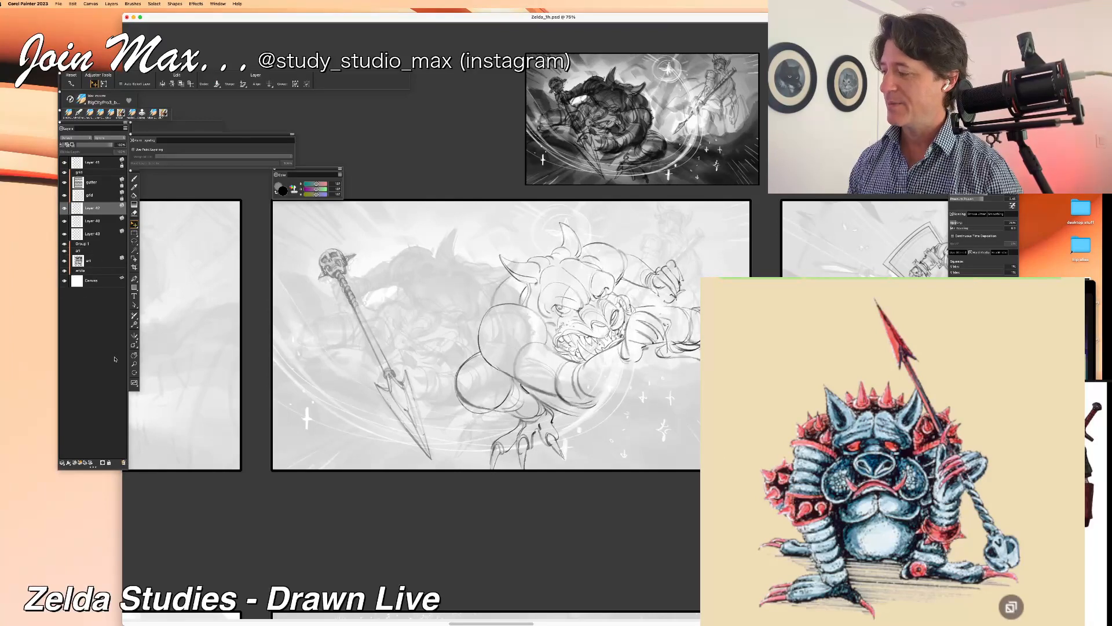
Step: Toggle the flipped line-art layer's visibility to compare it with the faded sketch underneath
left_click(65, 209)
left_click(64, 209)
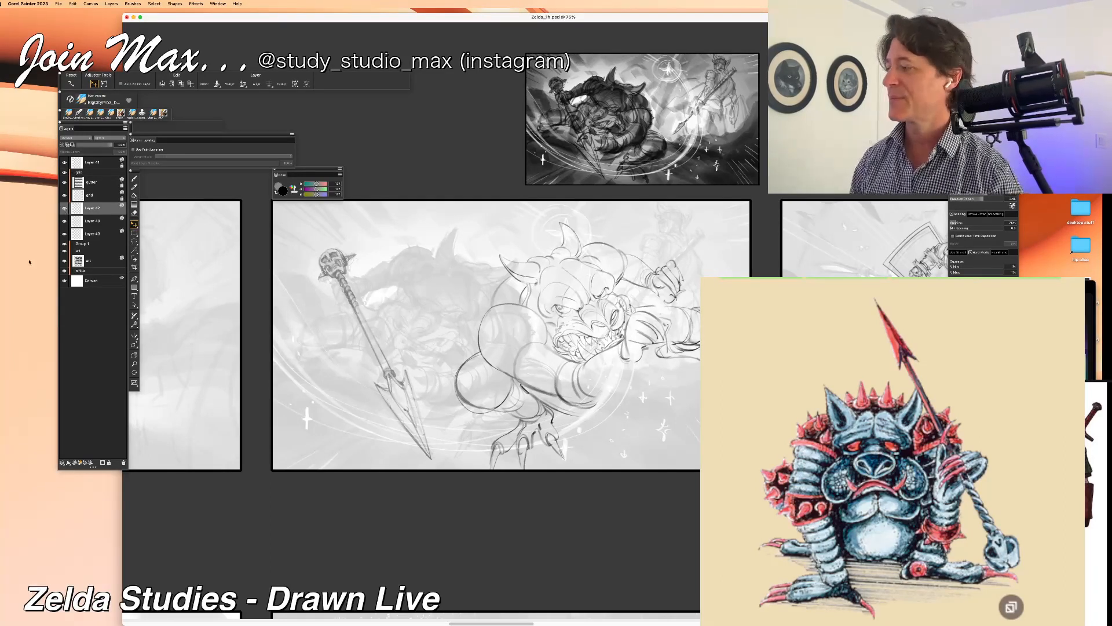
left_click(66, 210)
left_click(66, 211)
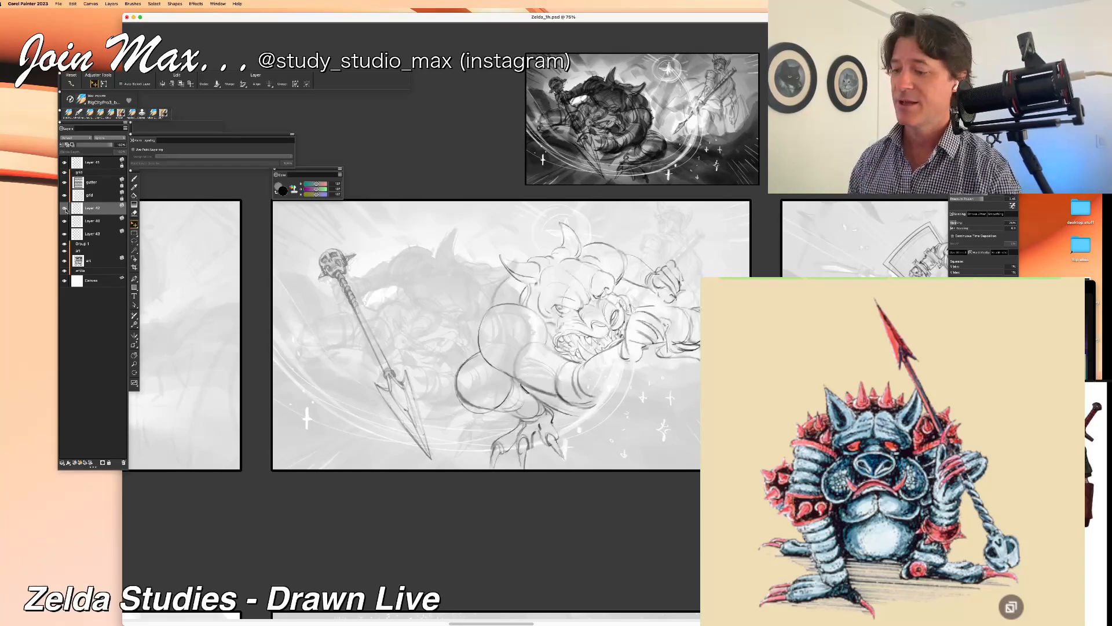
left_click(65, 210)
left_click(65, 210)
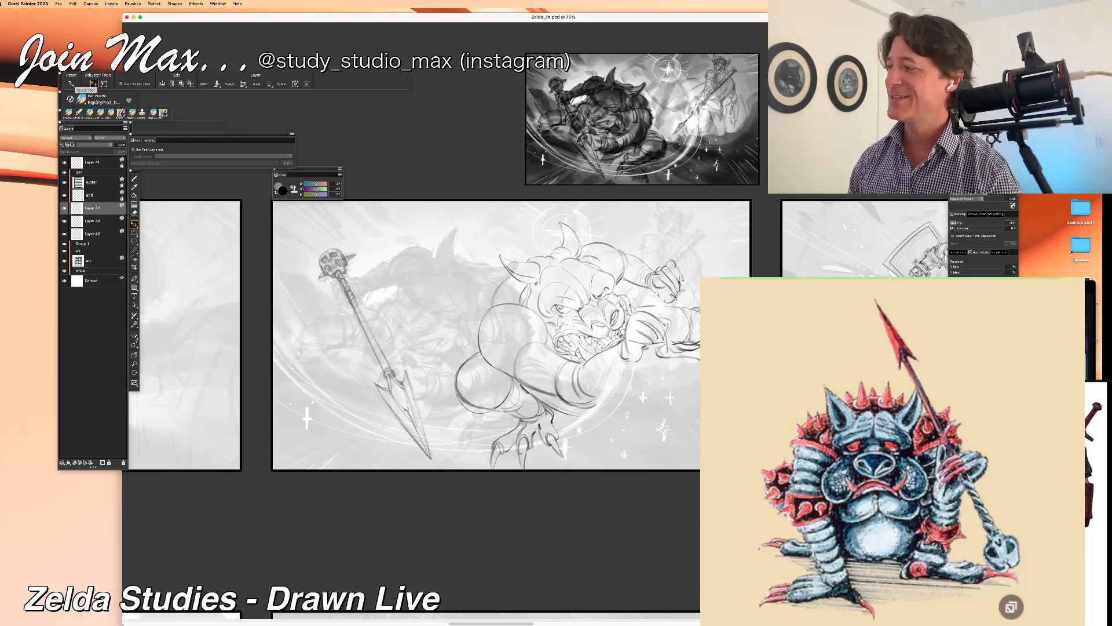
Step: Flip the monster's line-art layer horizontally back to its original orientation
left_click(72, 4)
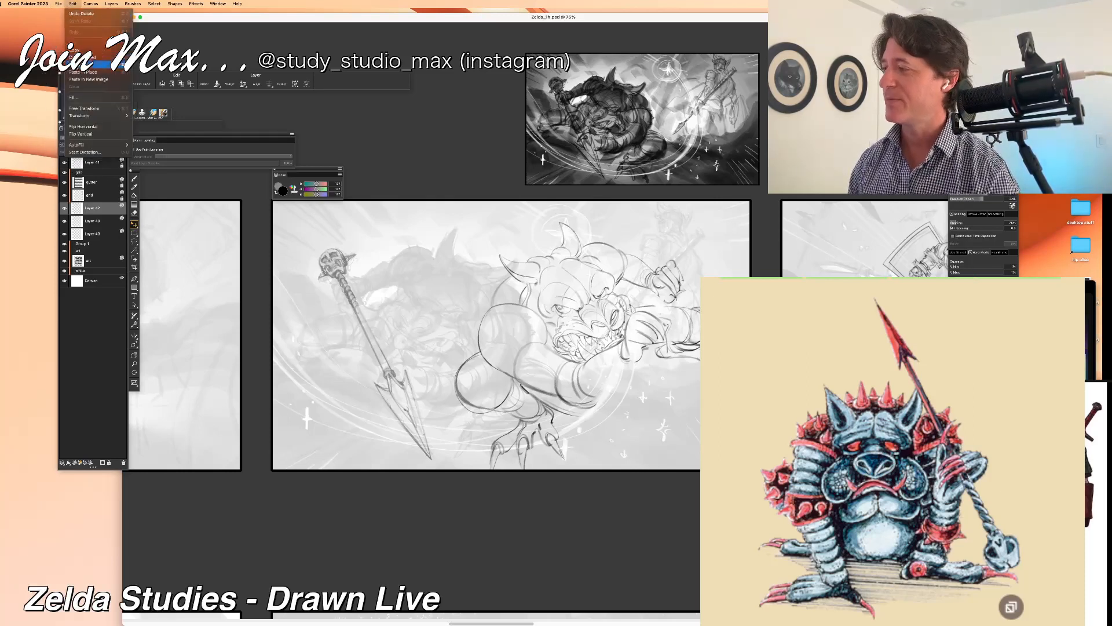
left_click(69, 5)
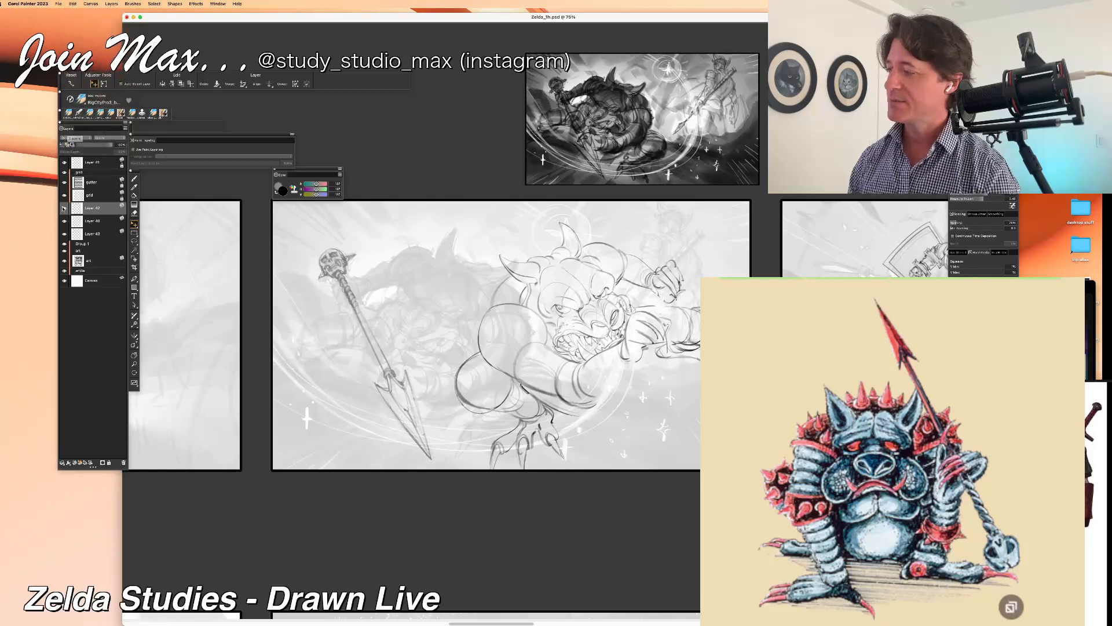
left_click(72, 4)
left_click(76, 127)
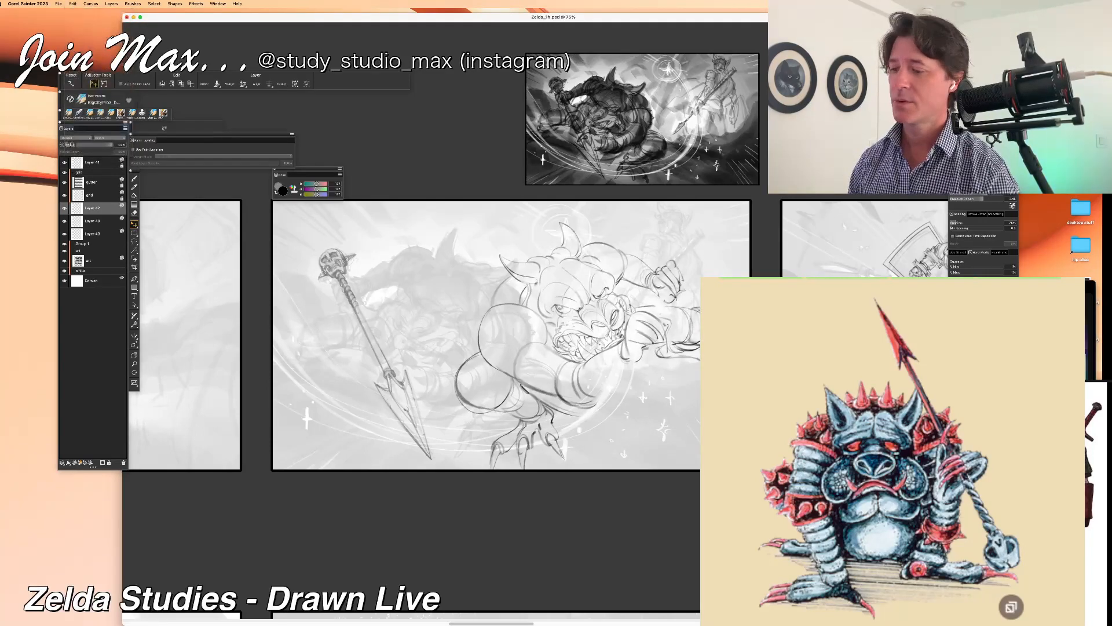
Step: Nudge the monster's line art until it lines up with the spear and the faded sketch
key("Left")
key("Left")
key("Left")
key("Left")
key("Left")
key("Left")
key("Left")
key("Left")
key("Left")
key("Left")
key("Left")
key("Left")
key("Left")
key("Left")
key("Left")
key("Left")
key("Left")
key("Left")
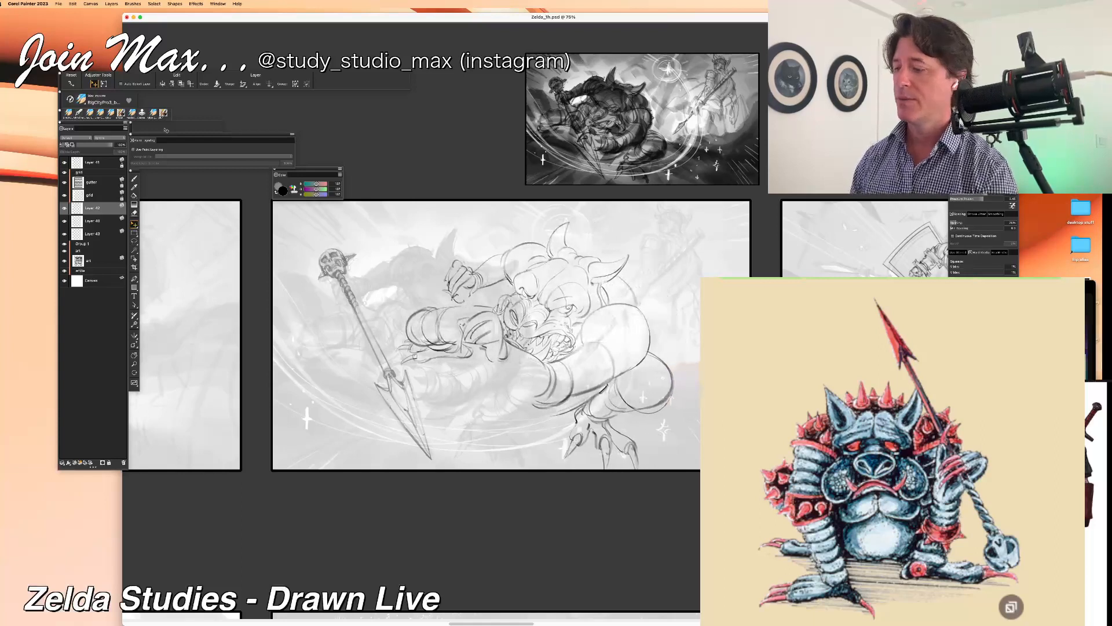
key("Left")
key("Left")
key("Left")
key("Left")
key("Left")
key("Left")
key("Left")
key("Left")
key("Left")
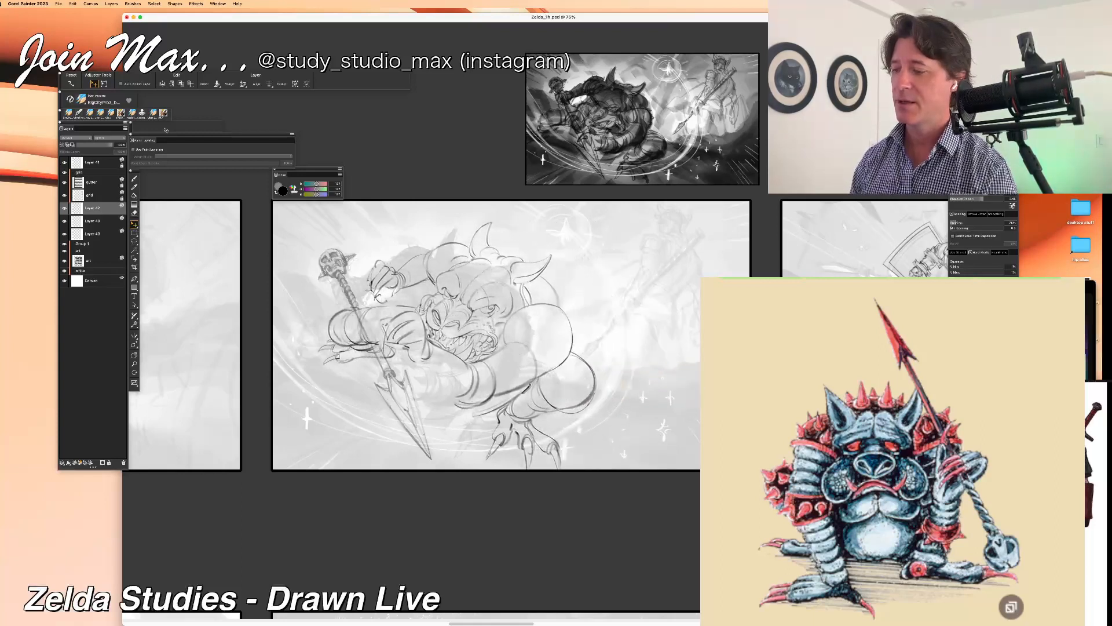
key("Left")
key("Left")
key("Left")
key("Down")
key("Down")
key("Down")
key("Right")
key("Right")
key("Right")
key("Right")
key("Left")
key("Left")
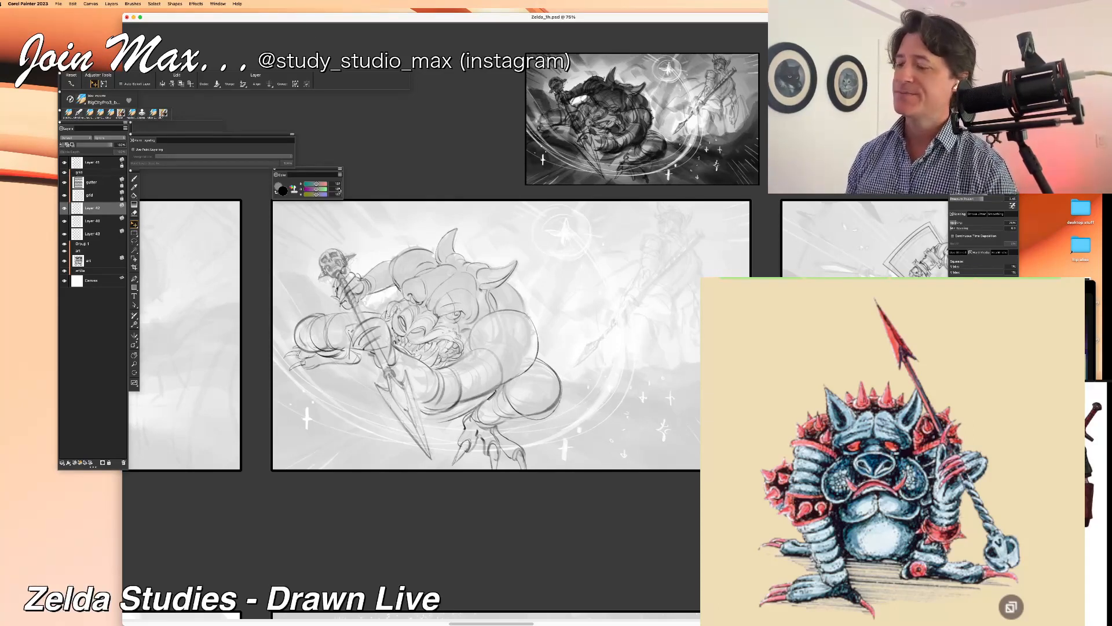
Step: Examine the monster's line art against the underlying sketch by hiding and showing its layer
left_click_drag(353, 197, 351, 196)
key("b")
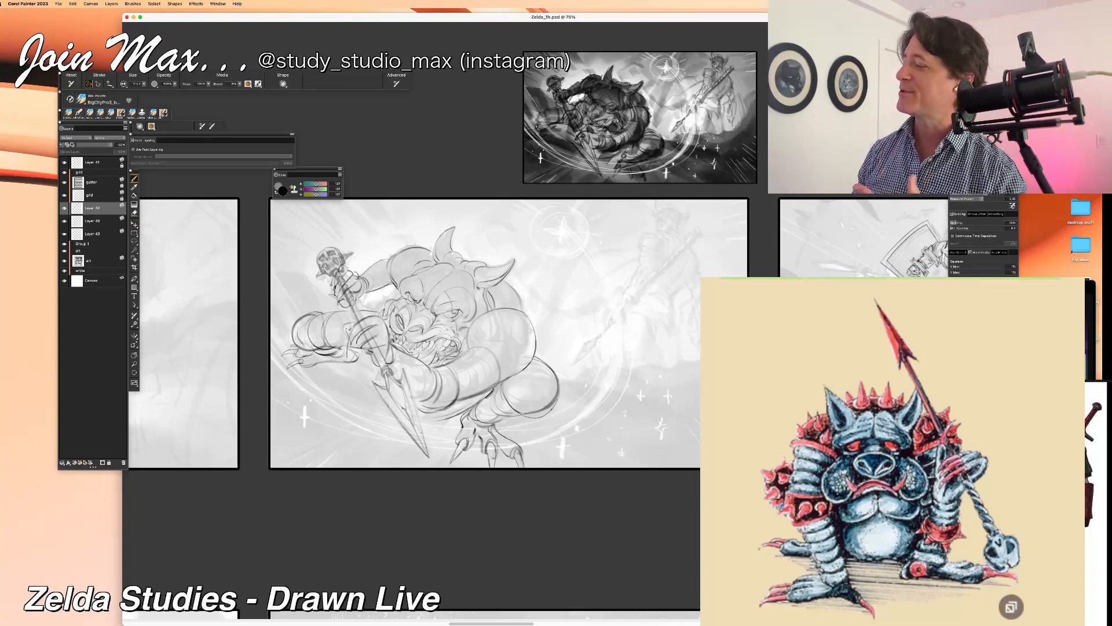
left_click(65, 208)
left_click(64, 208)
left_click(64, 208)
left_click(65, 208)
left_click(65, 208)
left_click(65, 208)
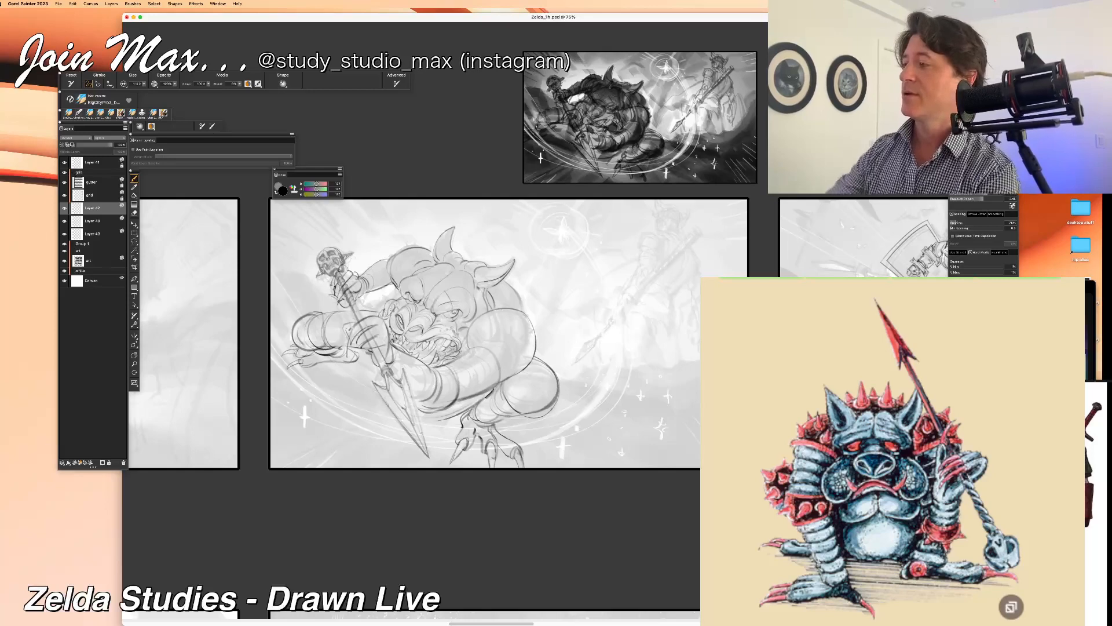
left_click_drag(233, 17, 222, 13)
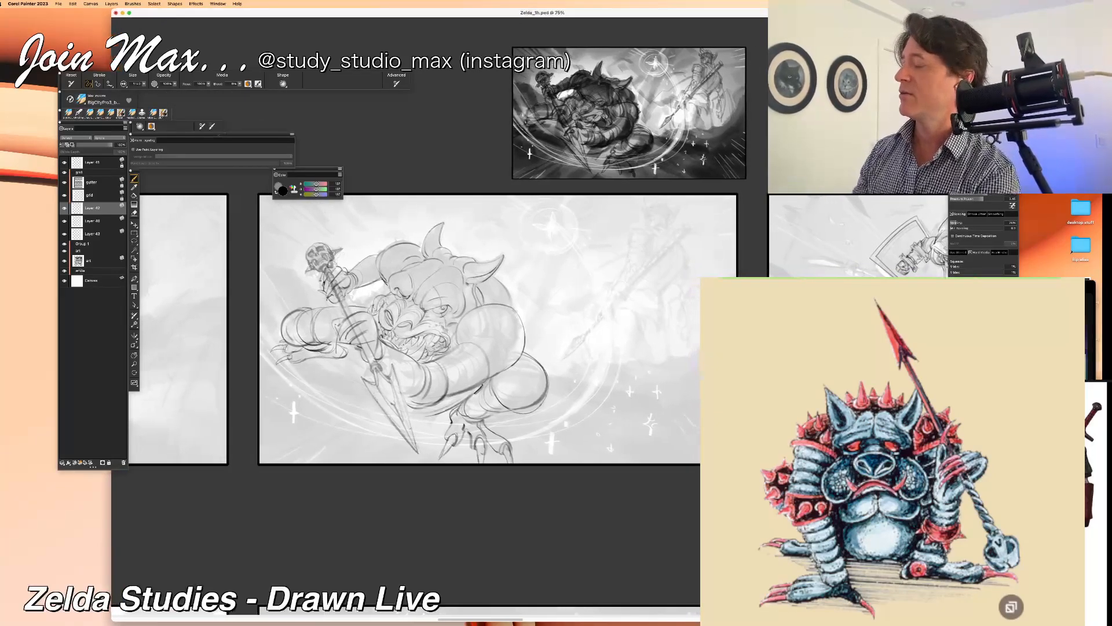
scroll(540, 316, "up", 2)
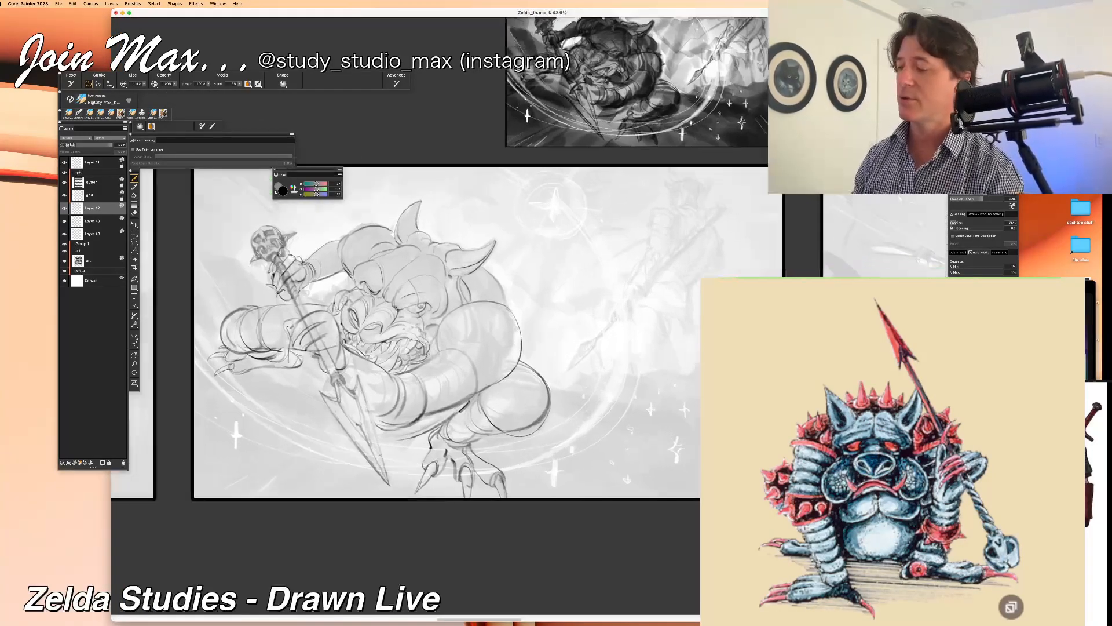
scroll(494, 263, "down", 1)
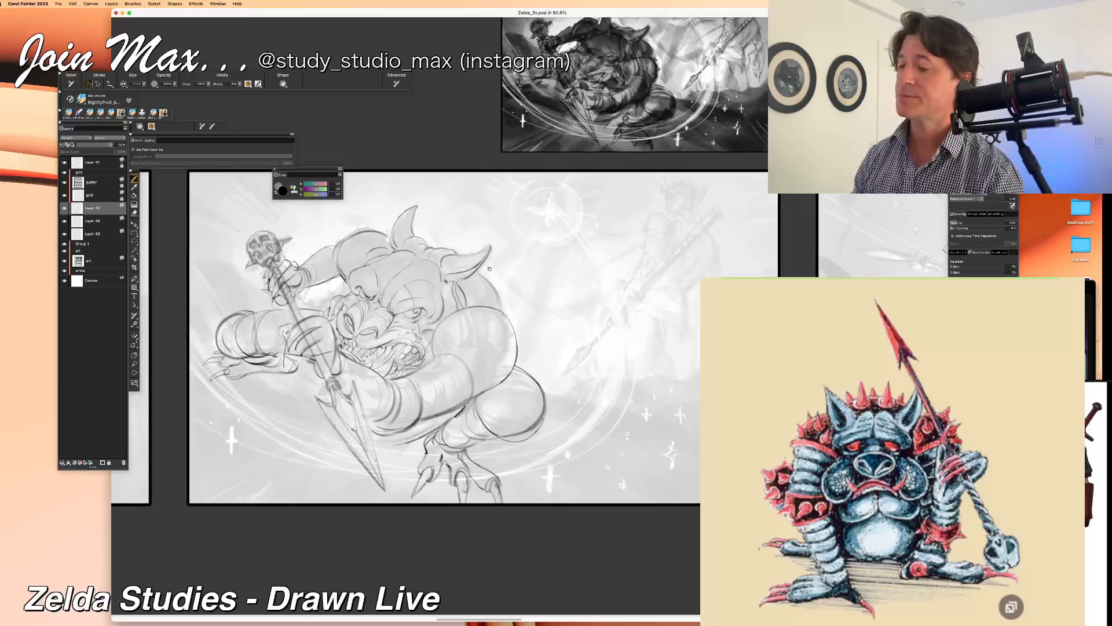
left_click_drag(475, 292, 469, 303)
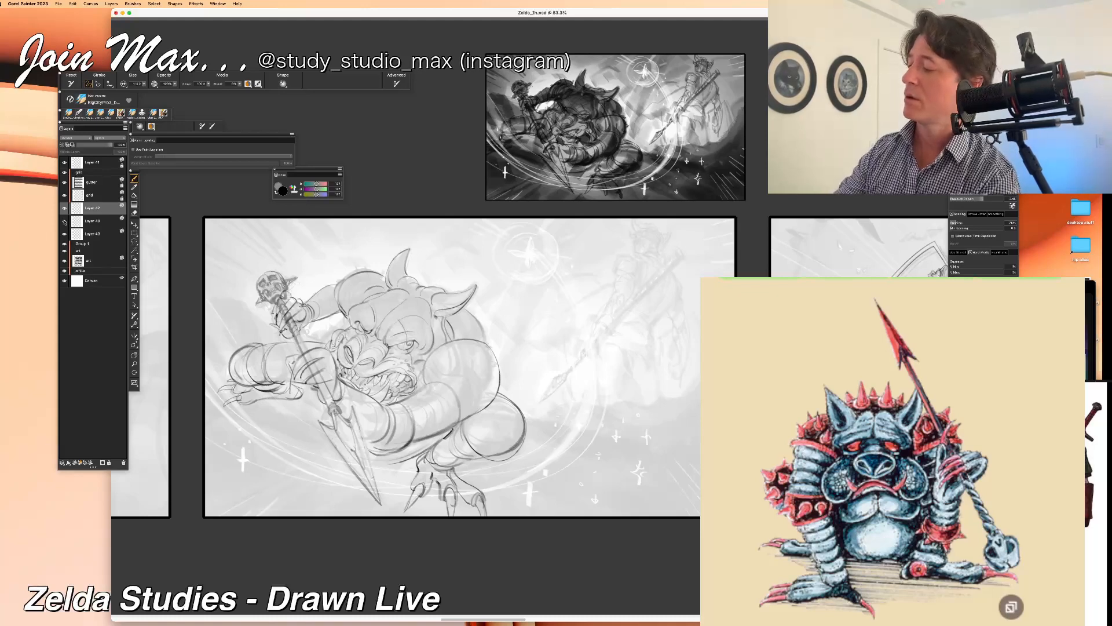
Step: Erase stray overlapping lines around the monster's far knee and foot, checking the line-art layer hidden and shown
left_click(64, 233)
left_click(65, 234)
left_click(64, 207)
left_click(65, 207)
left_click(64, 207)
left_click(64, 207)
left_click(134, 213)
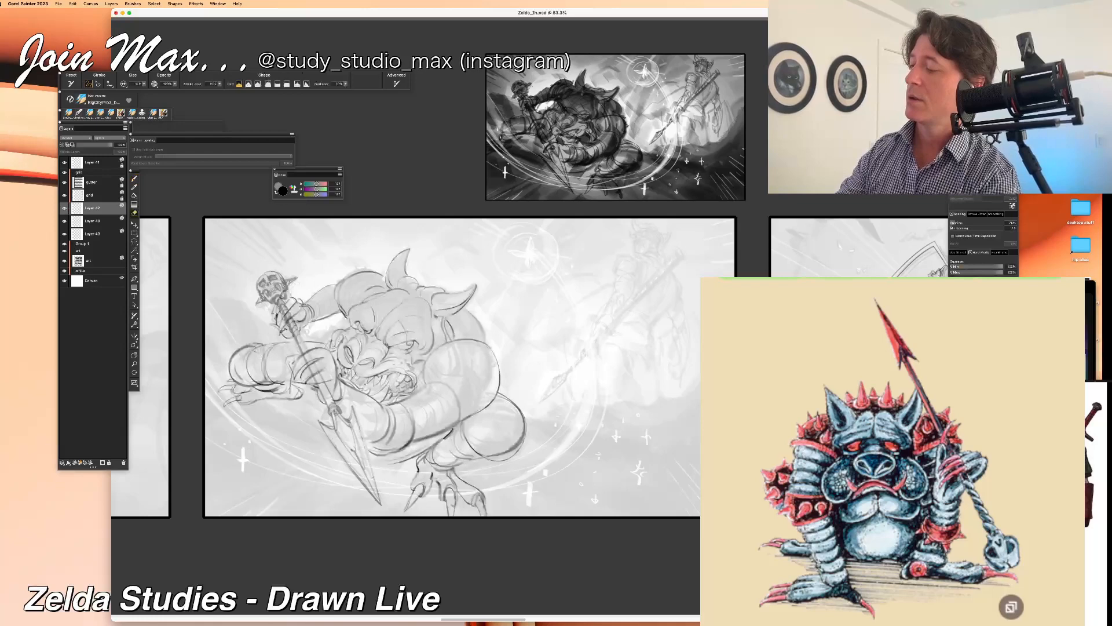
mouse_move(264, 354)
left_mouse_down()
mouse_move(259, 383)
mouse_move(241, 383)
left_mouse_up()
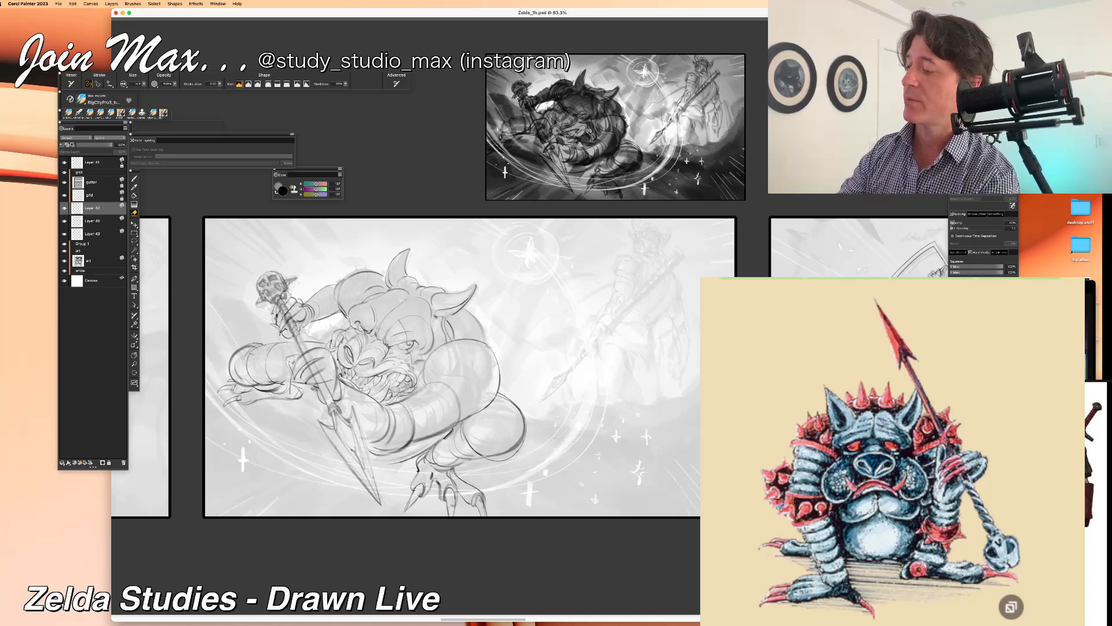
left_click_drag(268, 380, 272, 384)
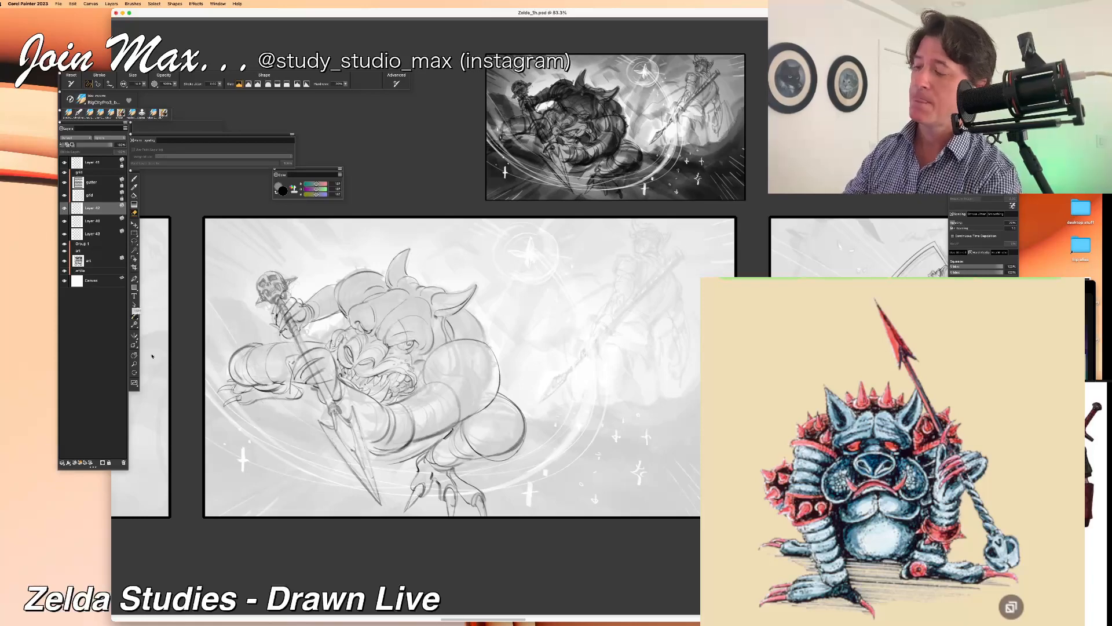
key("b")
left_click(66, 209)
left_click(67, 208)
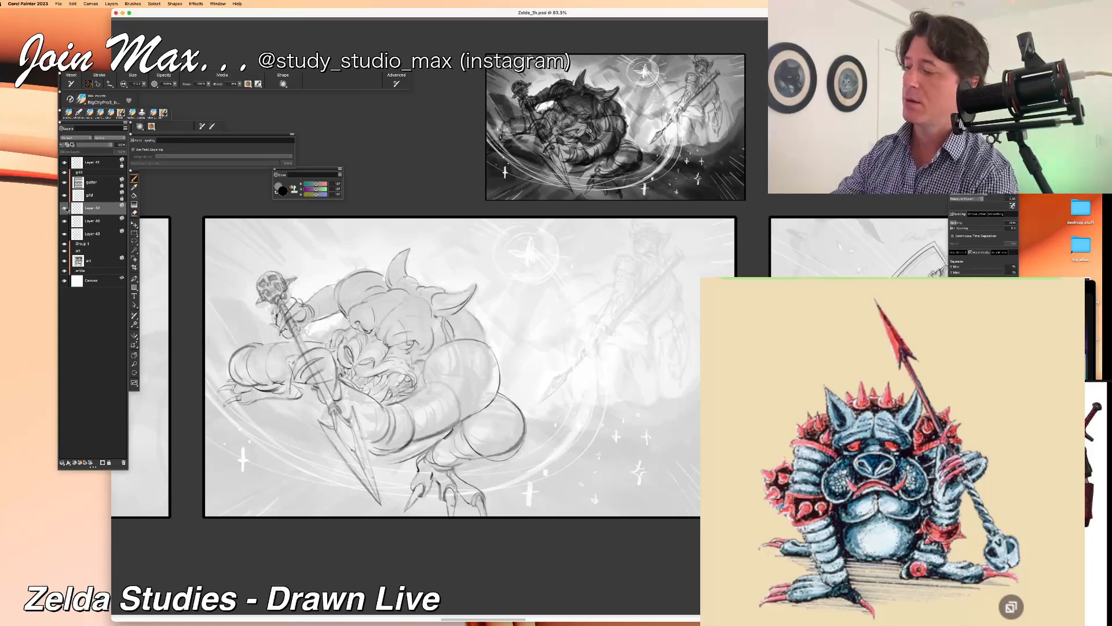
left_click(65, 208)
left_click(65, 209)
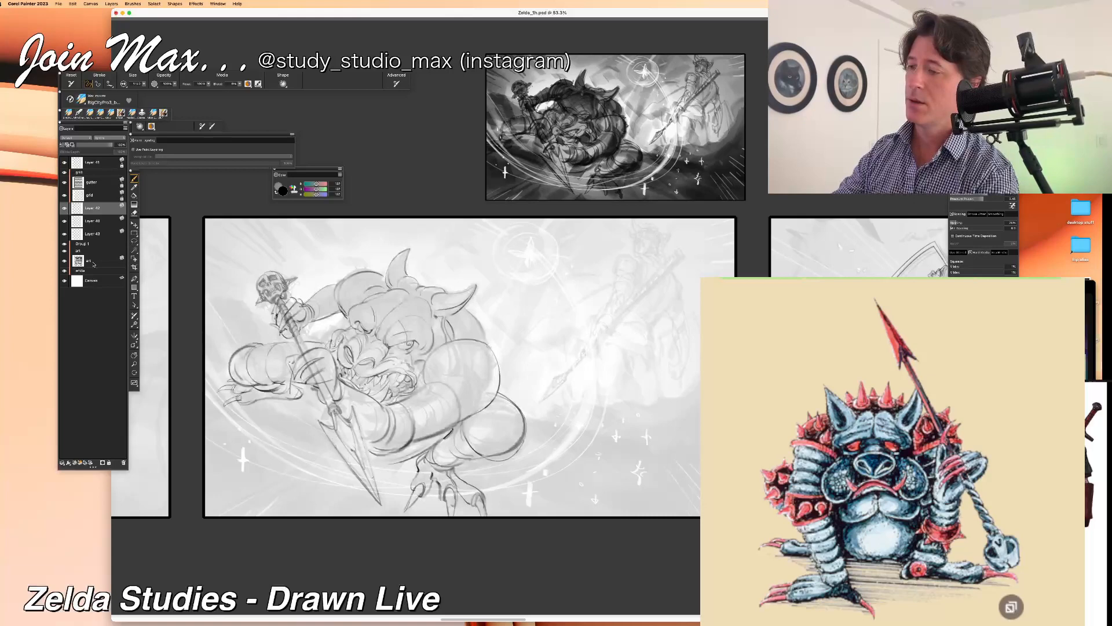
Step: Add a new empty layer above the monster's line art and reselect the line-art layer beneath it
left_click(75, 463)
left_click(204, 452, "alt")
key("super+equal")
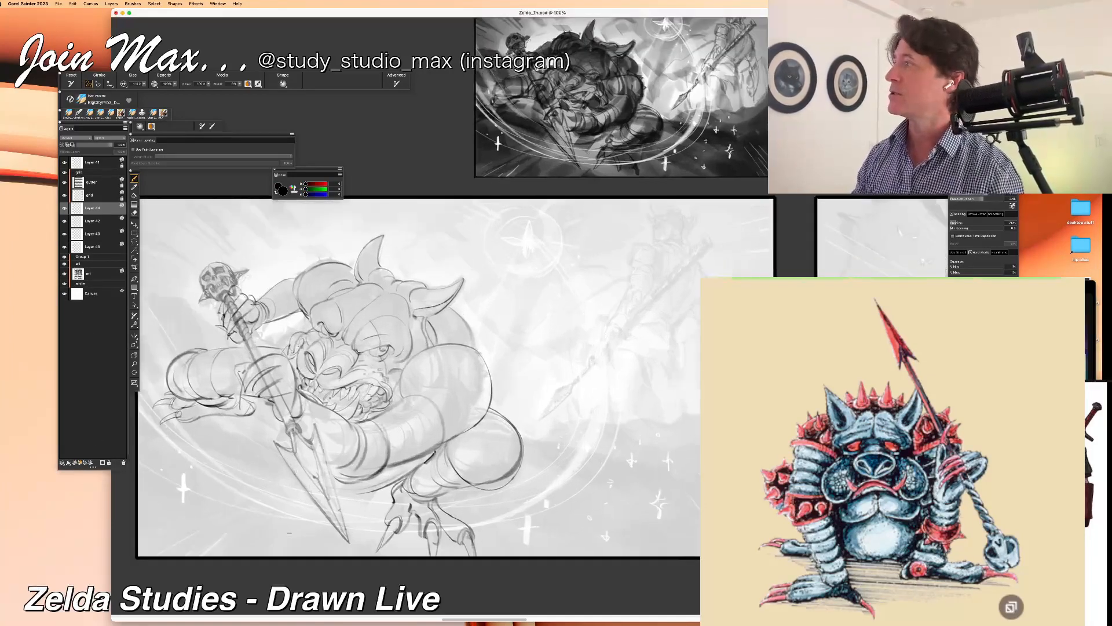
mouse_move(294, 525)
left_mouse_down()
mouse_move(397, 449)
mouse_move(352, 500)
left_mouse_up()
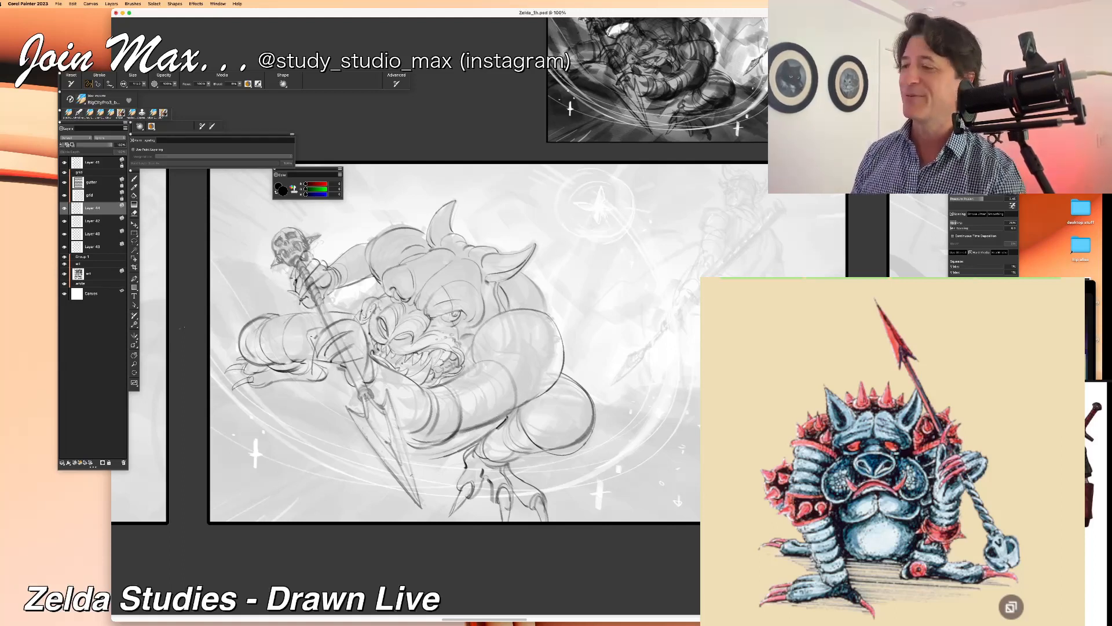
left_click(65, 221)
left_click(65, 220)
left_click(73, 220)
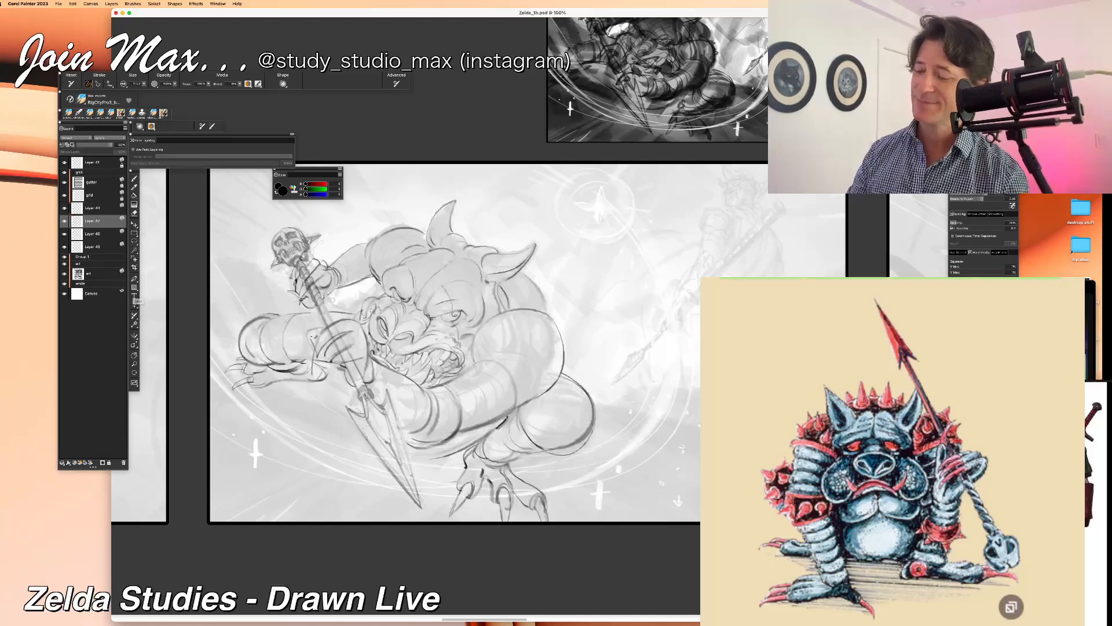
Step: Check the monster's line art against the faded sketch by hiding and showing its layer
left_click_drag(474, 465, 480, 486)
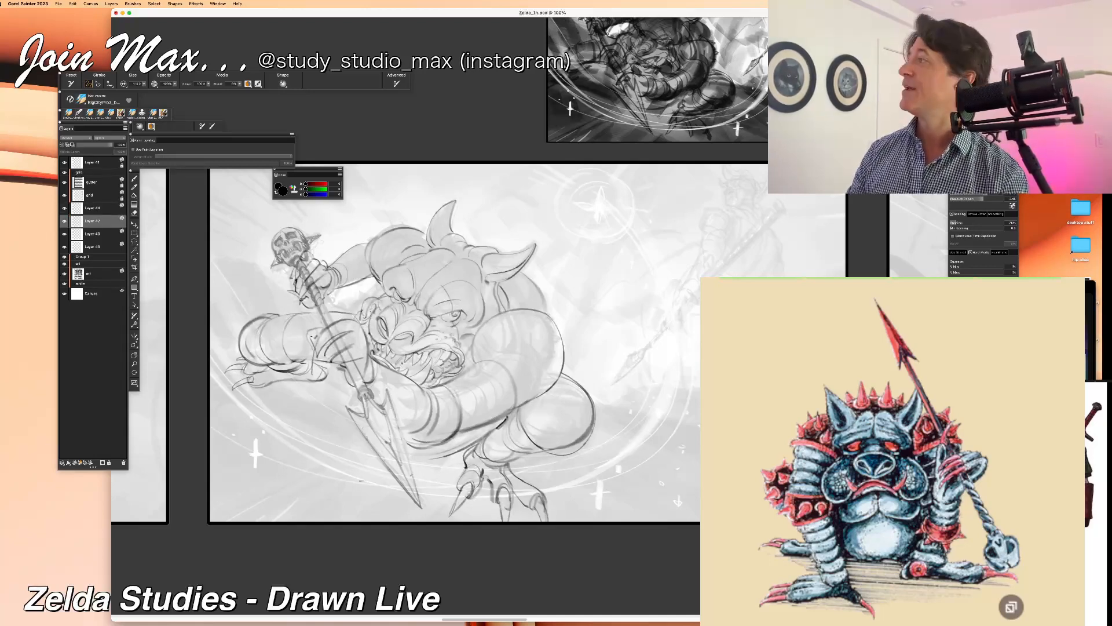
left_click_drag(379, 479, 341, 479)
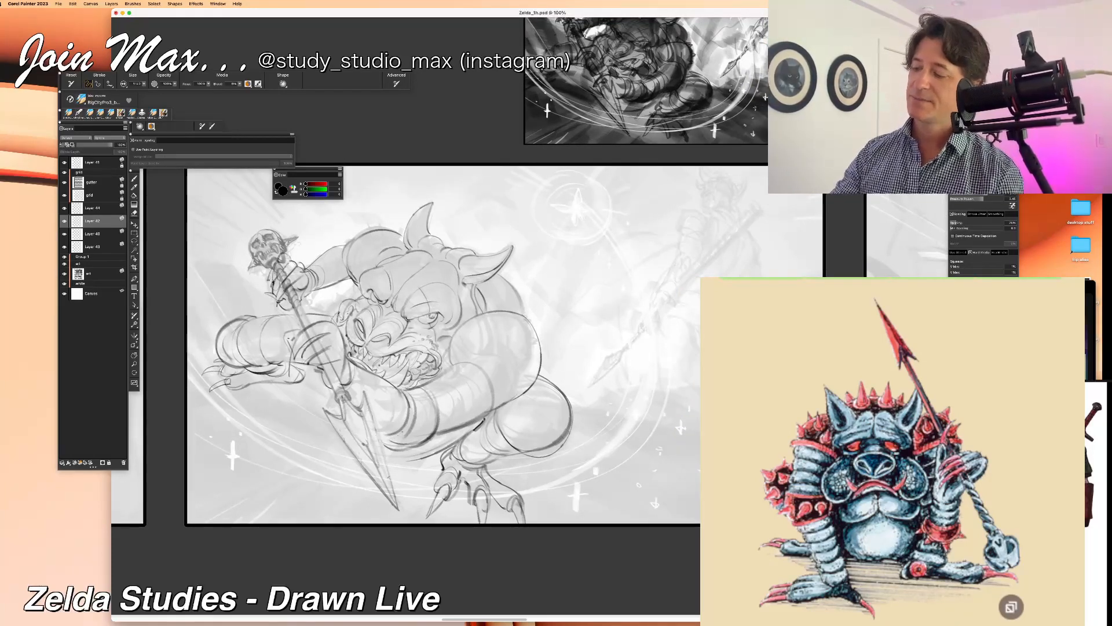
left_click(65, 222)
left_click(65, 221)
left_click(65, 221)
left_click(65, 221)
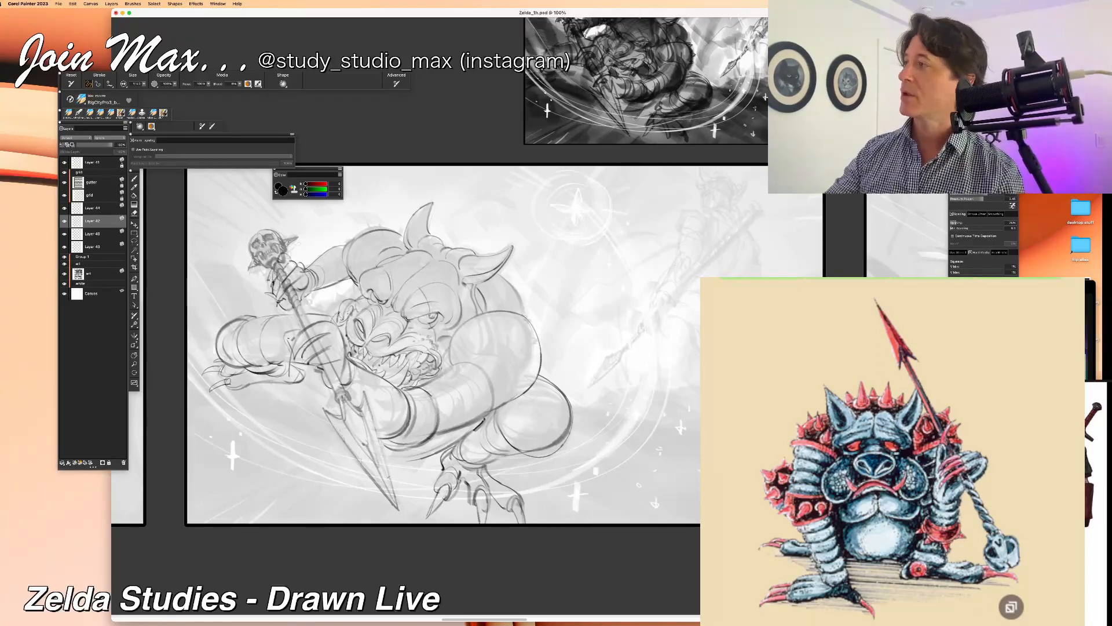
Step: Draw a round stud and pointed spikes on the band around the elbow of the monster's foreground arm
mouse_move(419, 397)
left_mouse_down()
mouse_move(432, 413)
mouse_move(445, 395)
mouse_move(414, 438)
mouse_move(431, 444)
left_mouse_up()
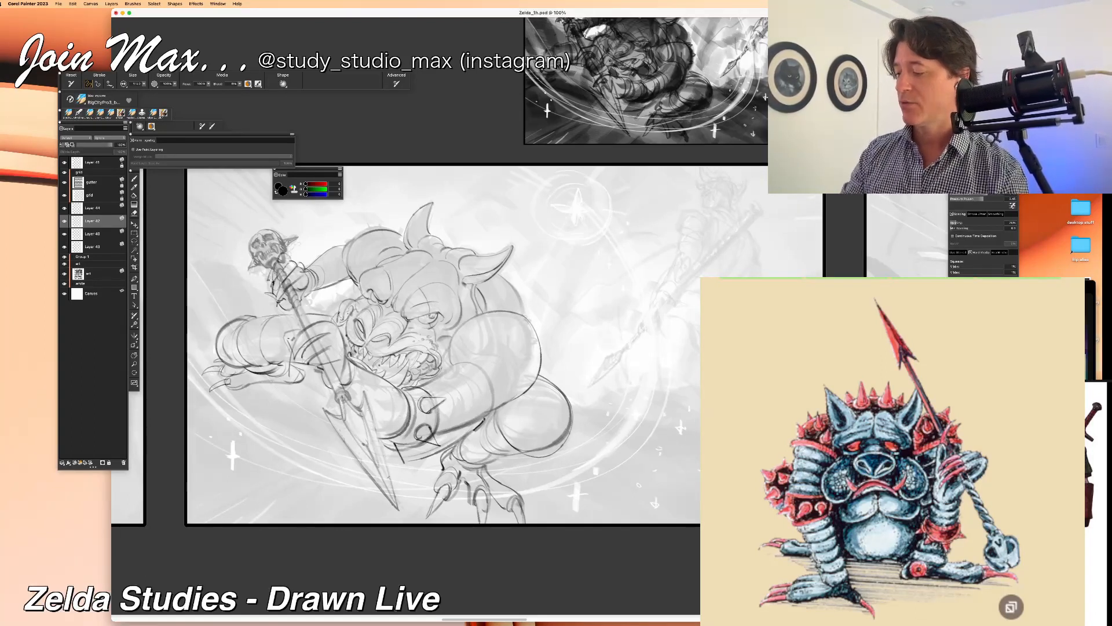
left_click_drag(394, 444, 401, 464)
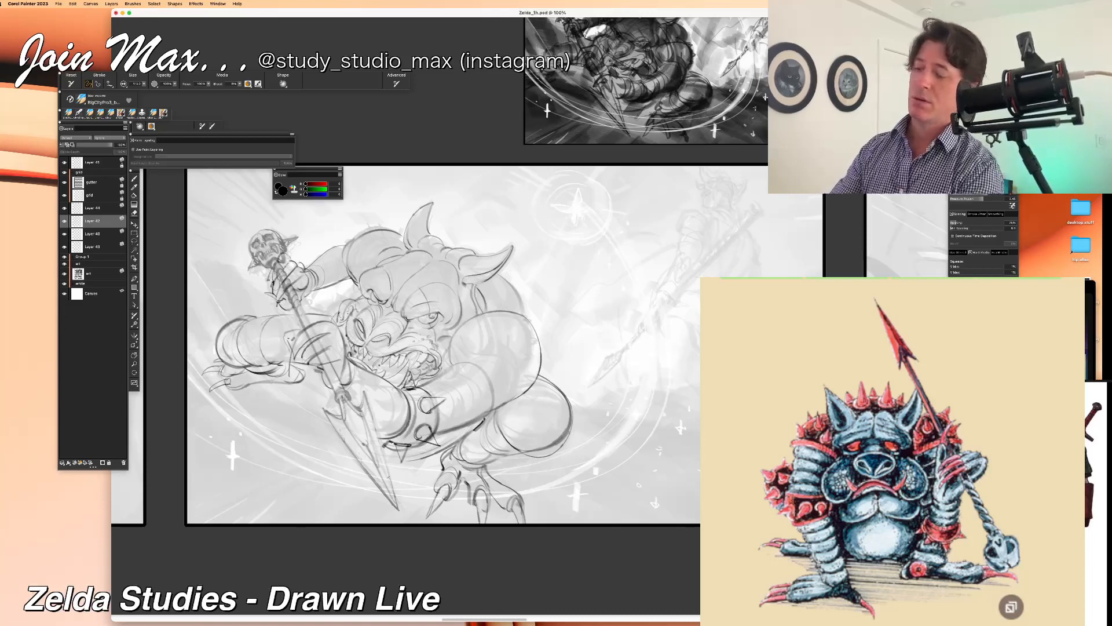
key("n")
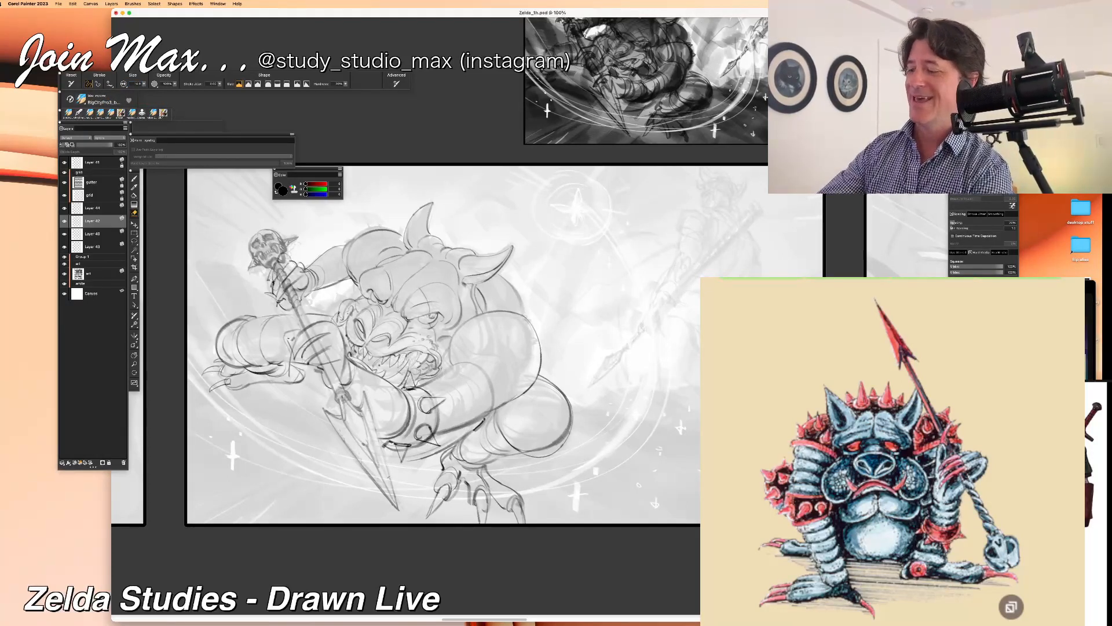
key("b")
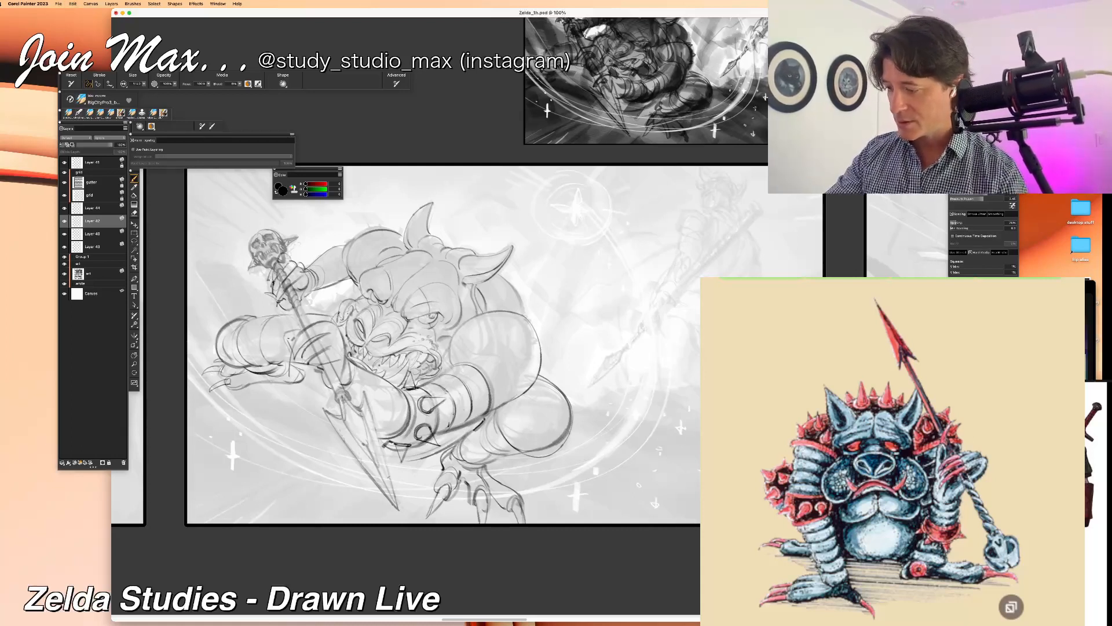
Step: Draw curved armour bands across the arm above the elbow and erase the arm lines overlapping the spikes
left_click_drag(438, 408, 434, 428)
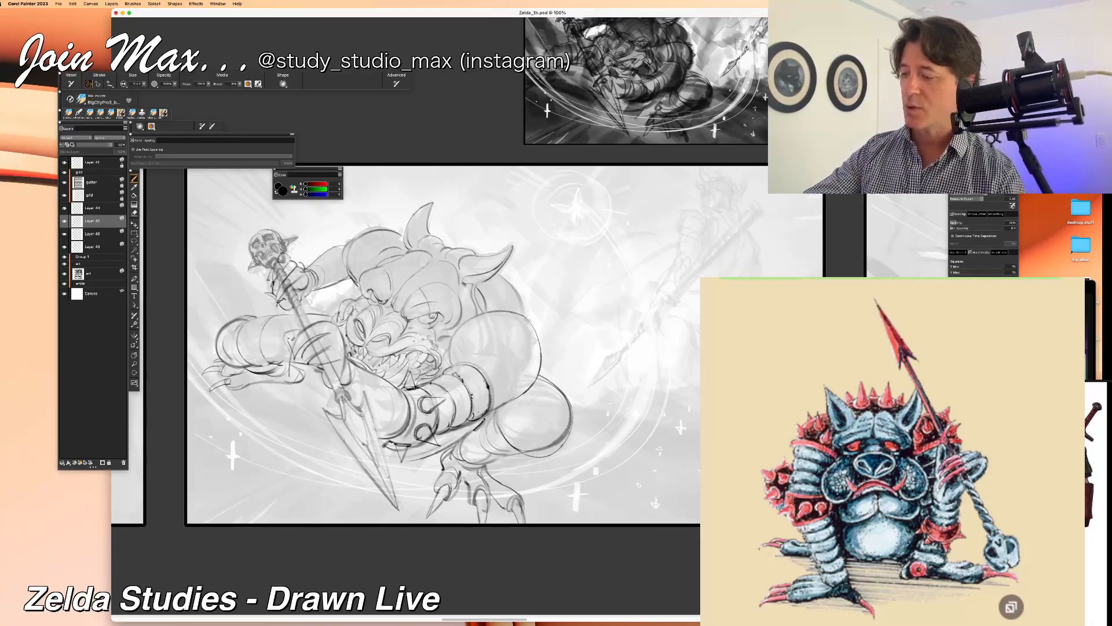
left_click_drag(450, 401, 456, 409)
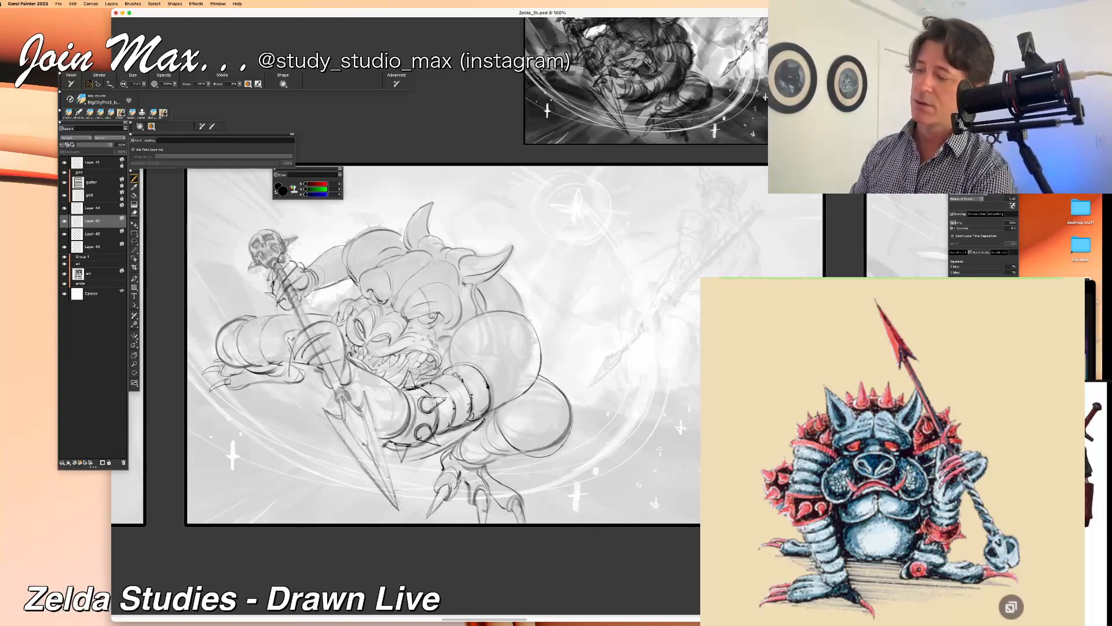
key("n")
left_click_drag(427, 429, 432, 443)
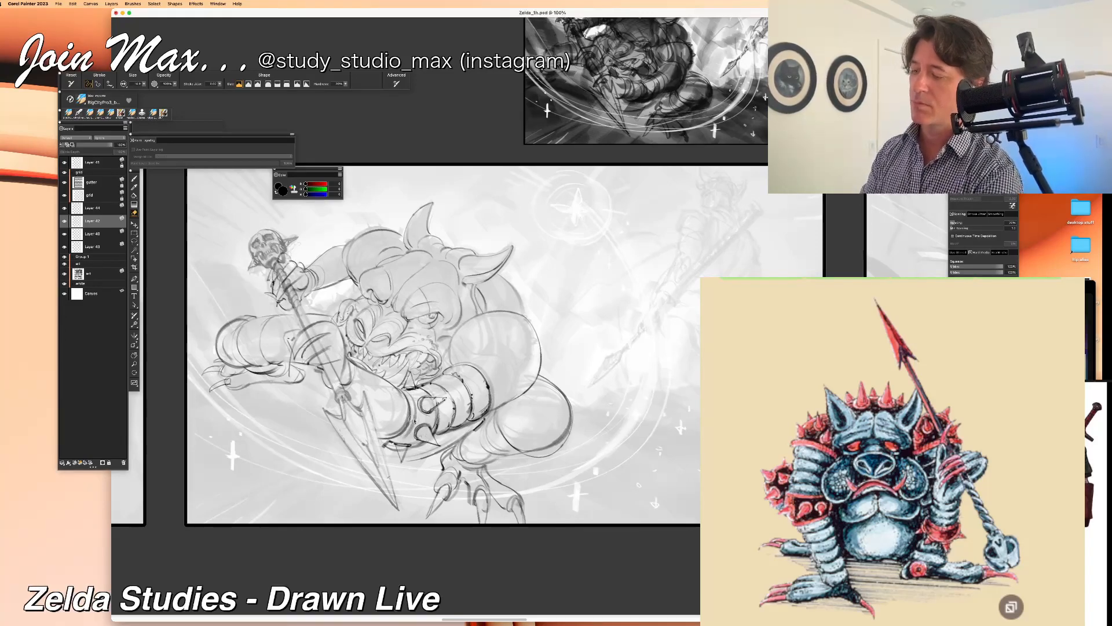
key("b")
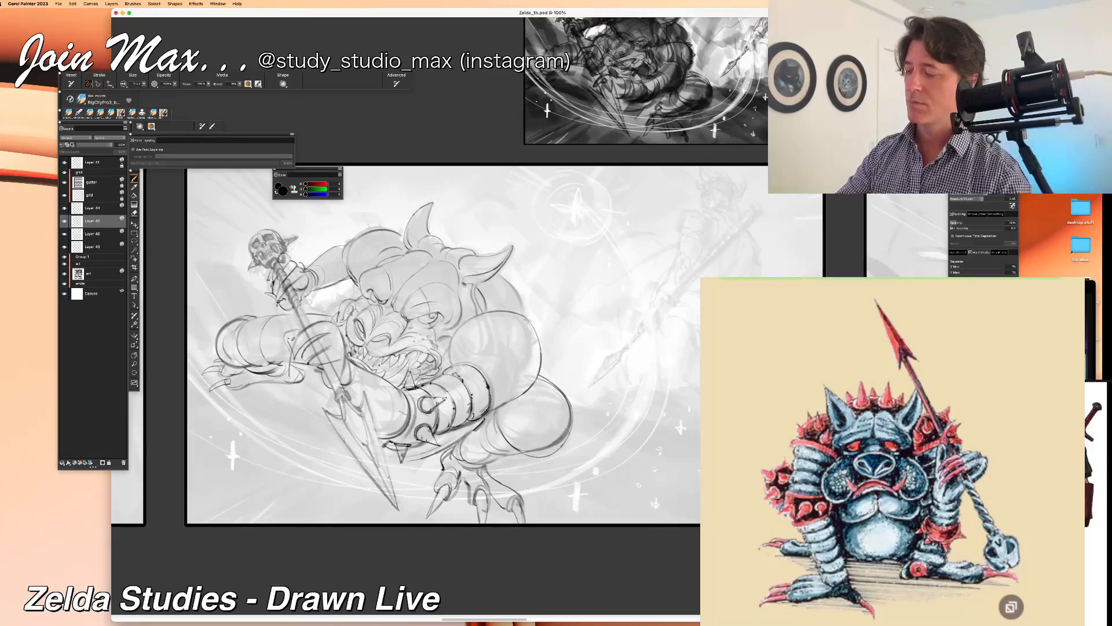
left_click_drag(412, 413, 389, 443)
key("super+z")
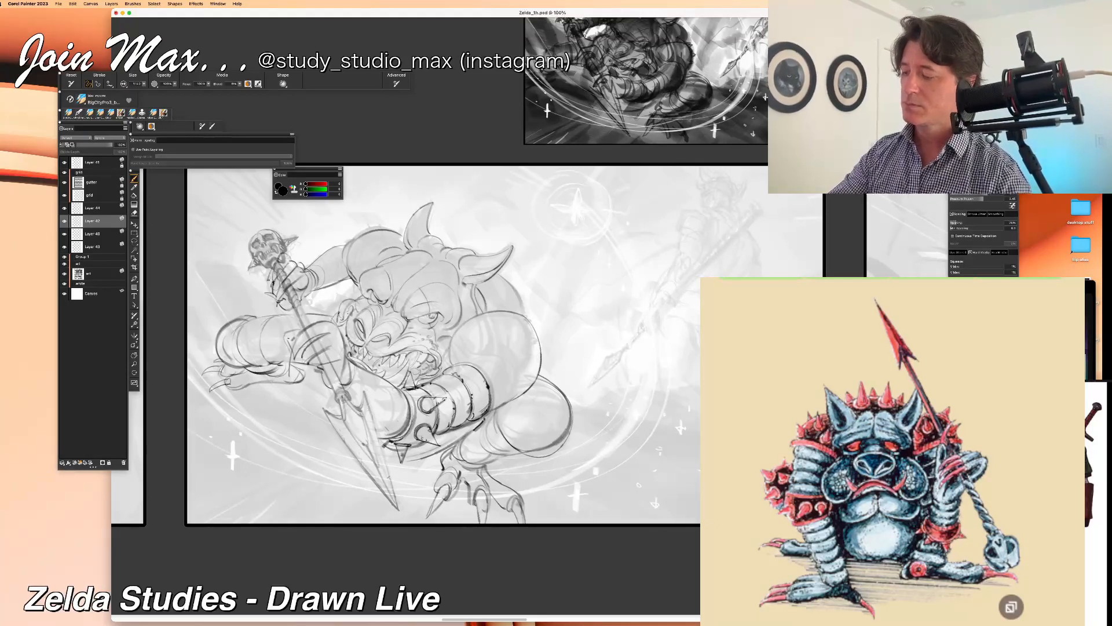
left_click_drag(404, 390, 412, 415)
key("super+z")
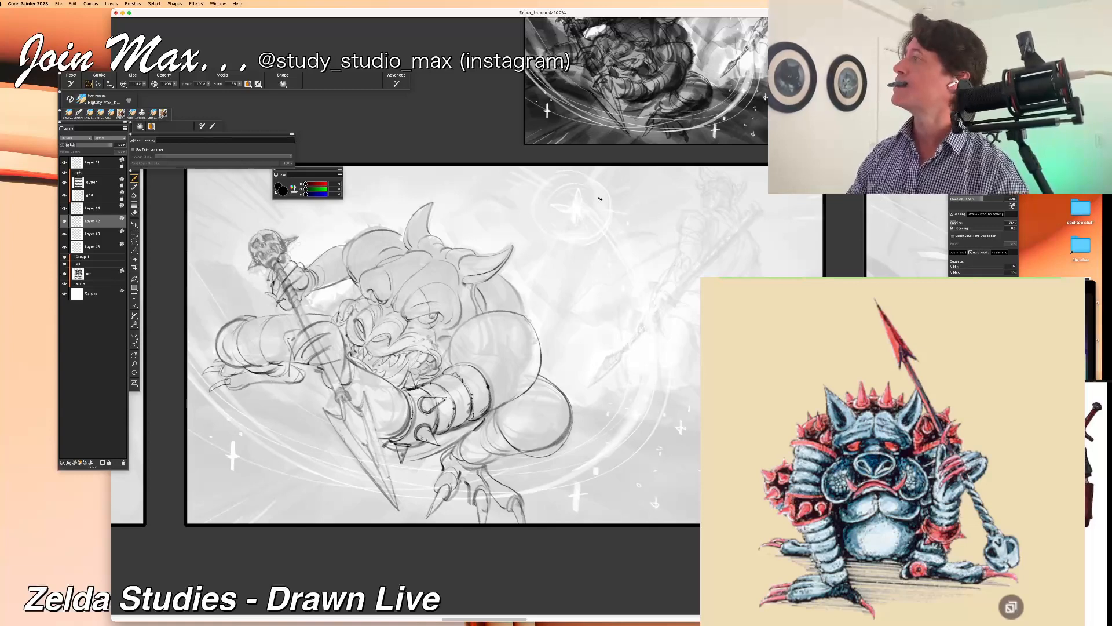
Step: Paste the copied monster line art as a new layer and flip it horizontally to face like the original
key("super+v")
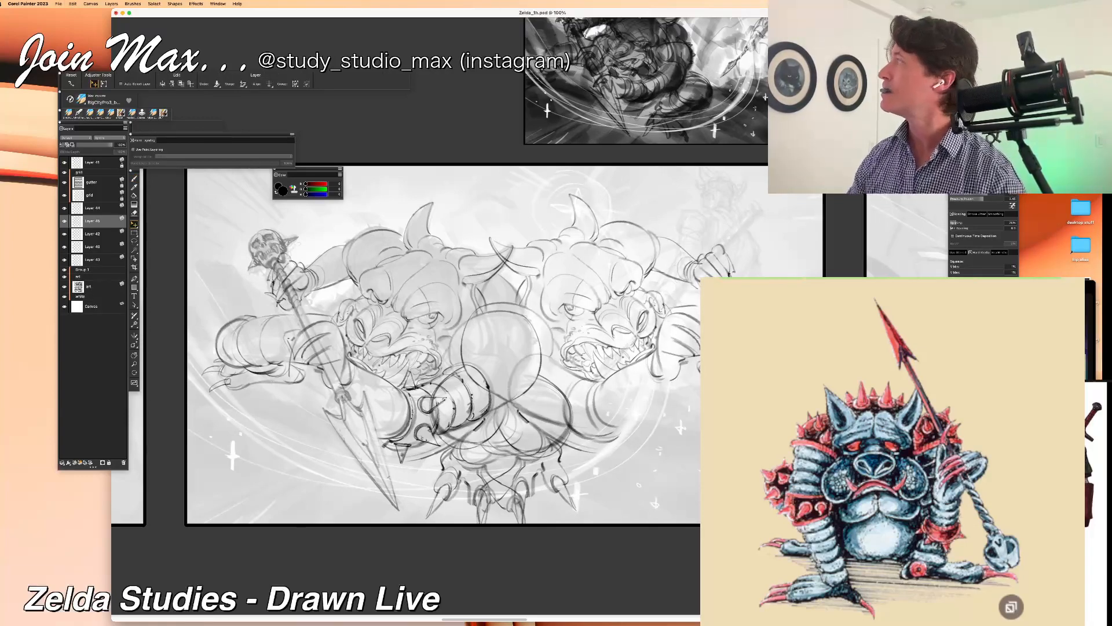
key("super+Tab")
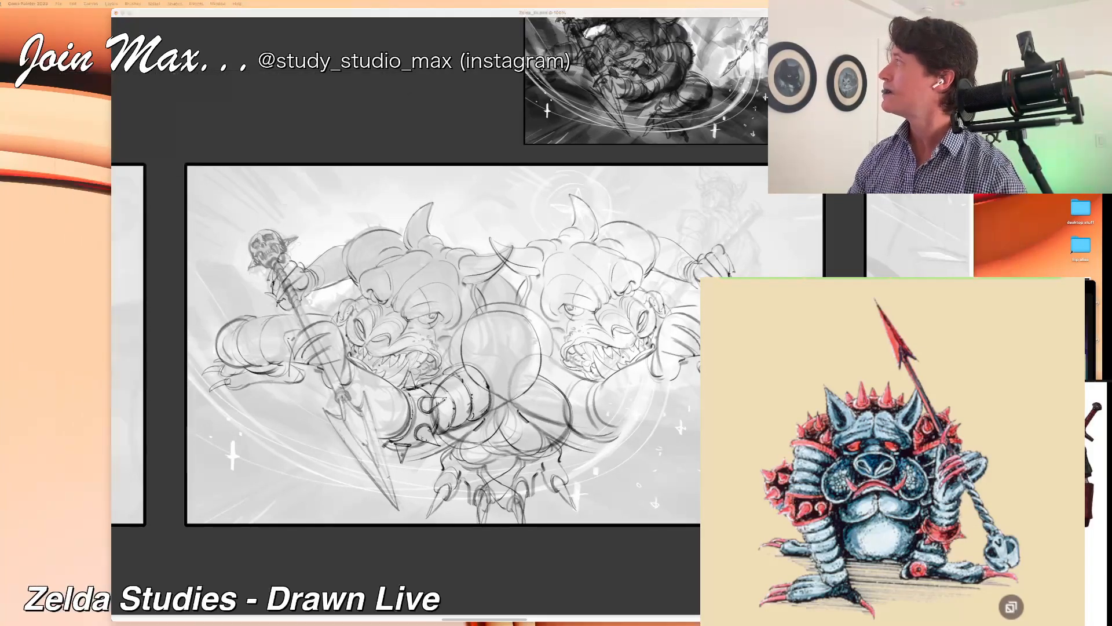
left_click(328, 15)
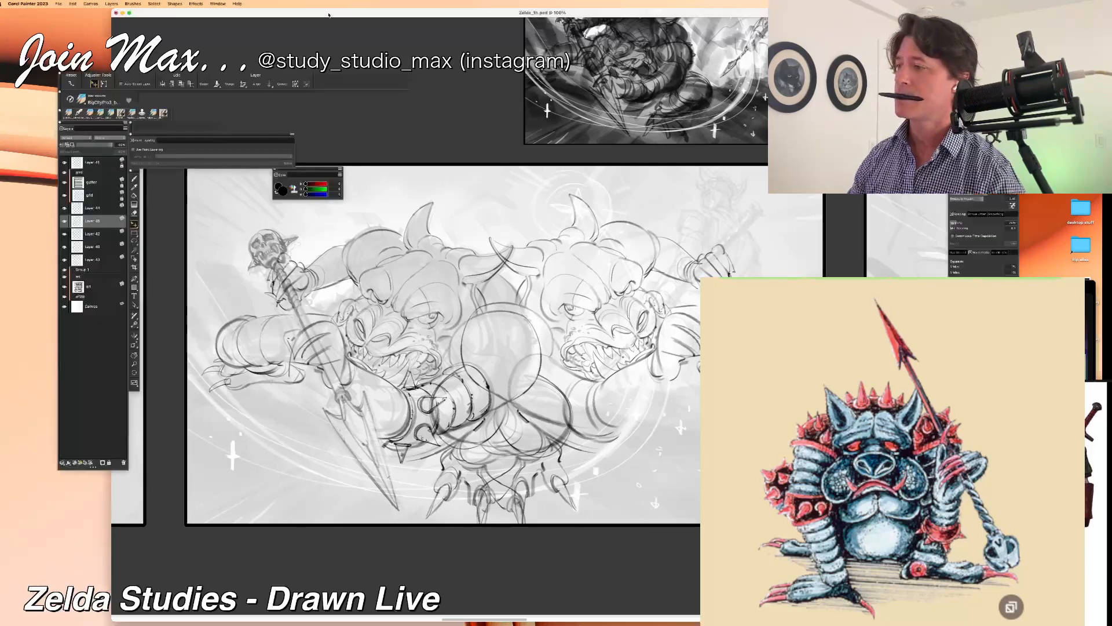
left_click(73, 4)
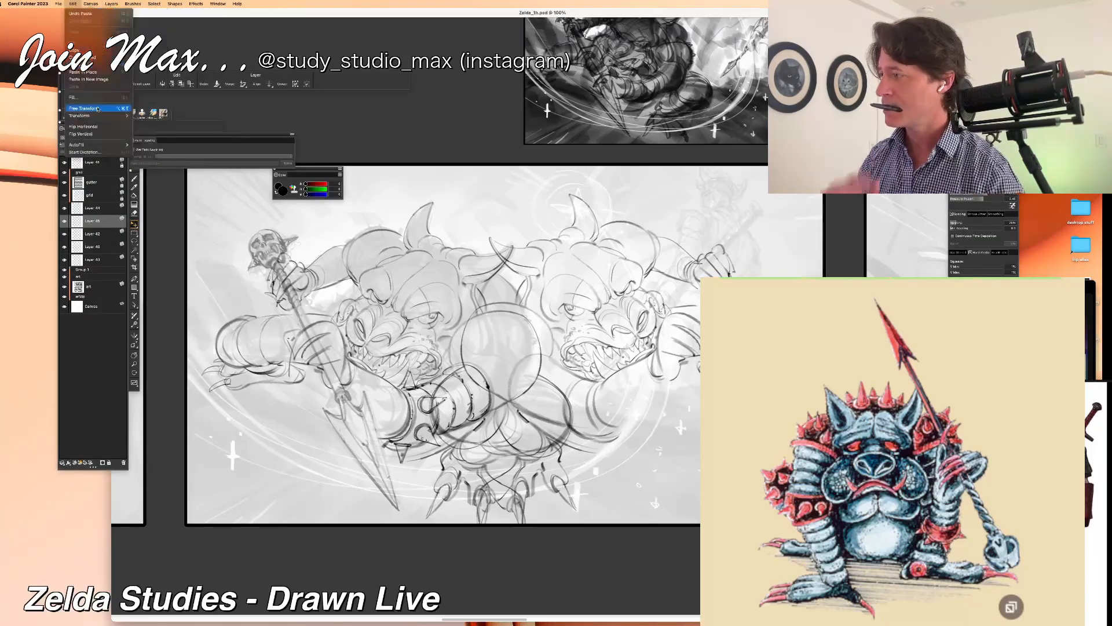
left_click(99, 126)
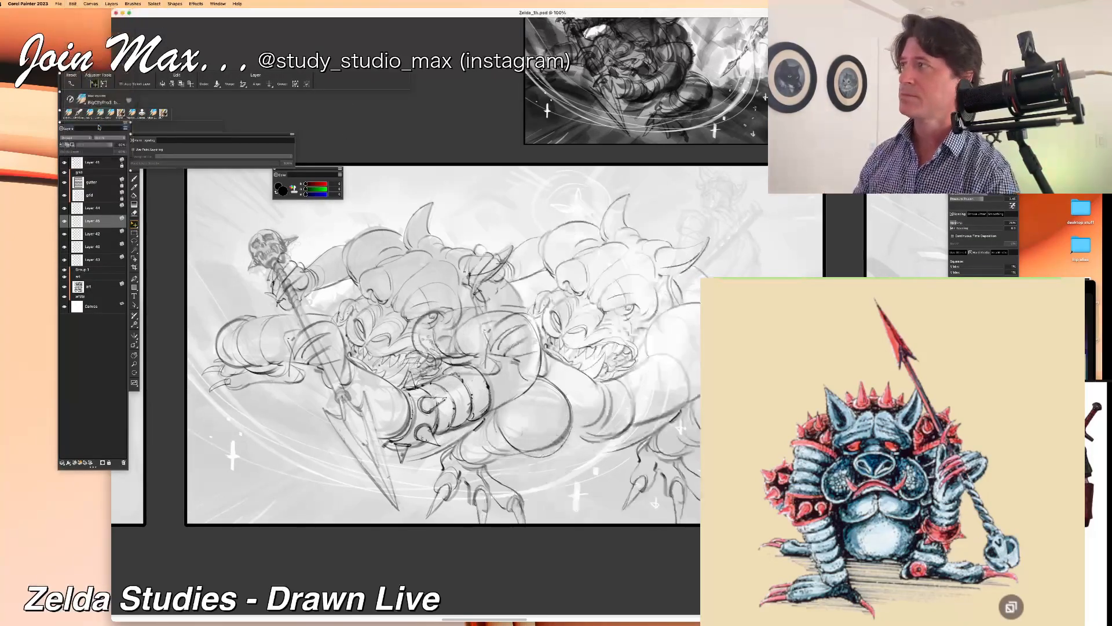
Step: Nudge the pasted monster line art sideways until it lines up exactly with the original monster
key("shift+Left")
key("shift+Left")
key("shift+Left")
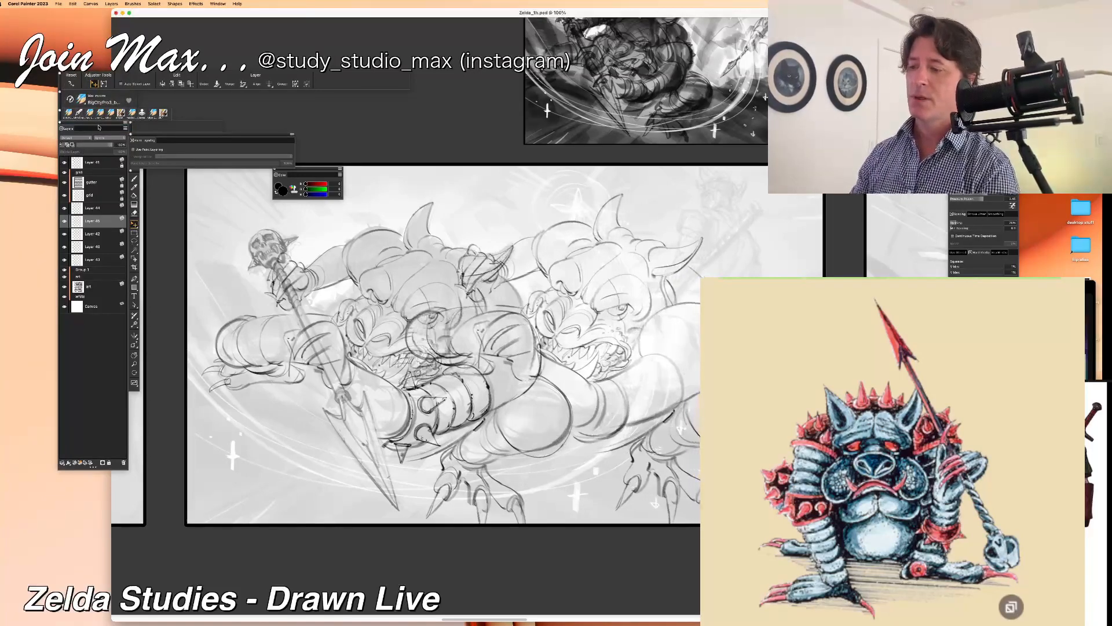
key("shift+Left")
key("shift+Left")
key("shift+Left")
key("shift+Left")
key("shift+Left")
key("shift+Left")
key("shift+Left")
key("shift+Left")
key("shift+Left")
key("shift+Left")
key("shift+Left")
key("shift+Left")
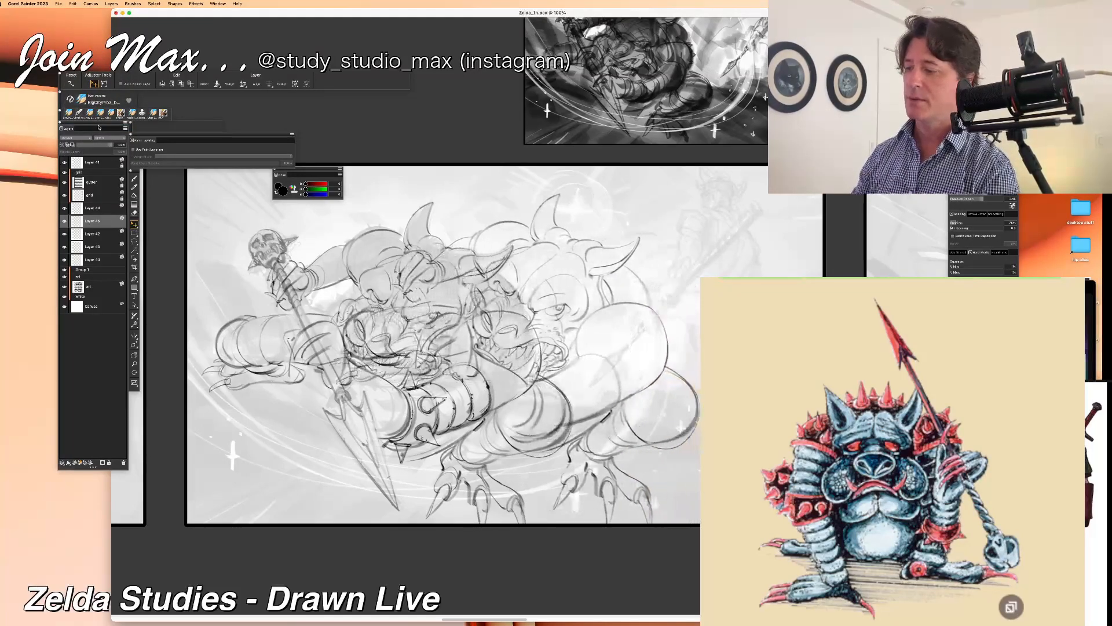
key("shift+Left")
key("shift+Left")
key("shift+Left")
key("shift+Left")
key("shift+Left")
key("shift+Left")
key("shift+Left")
key("shift+Left")
key("shift+Left")
key("shift+Left")
key("shift+Left")
key("shift+Left")
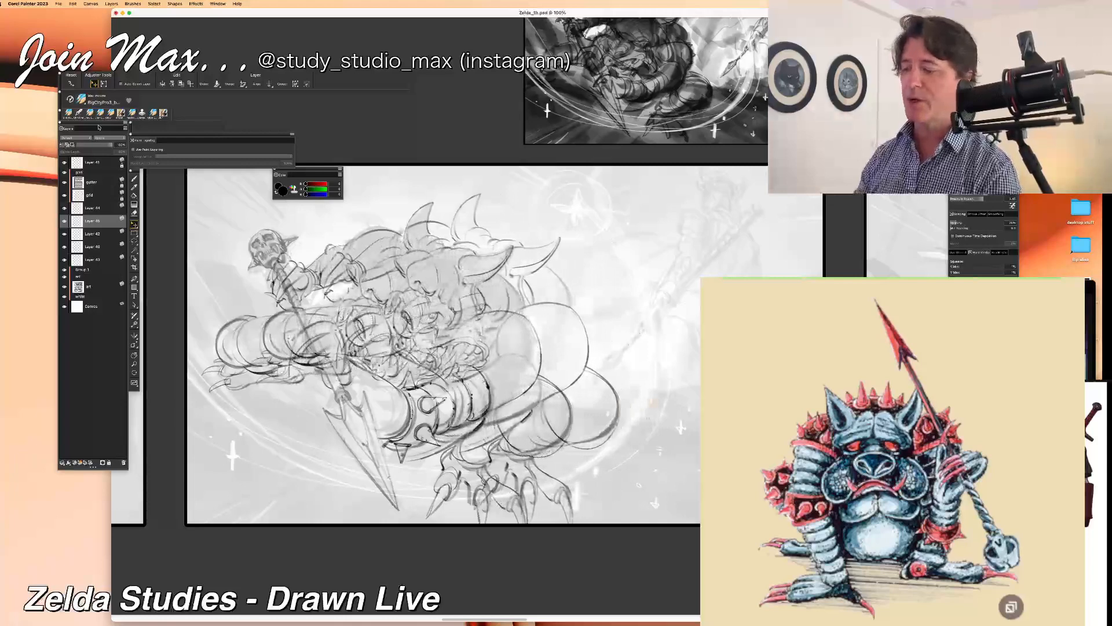
key("shift+Left")
key("shift+Left")
key("shift+Left")
key("shift+Left")
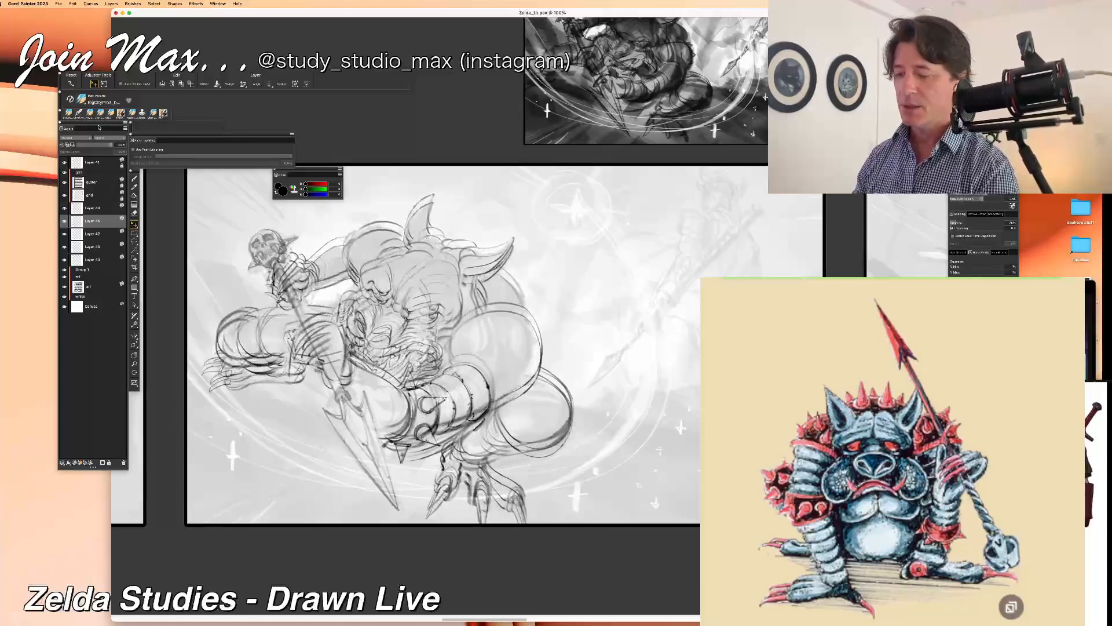
key("shift+Left")
key("shift+Left")
key("shift+Left")
key("shift+Left")
key("shift+Left")
key("shift+Left")
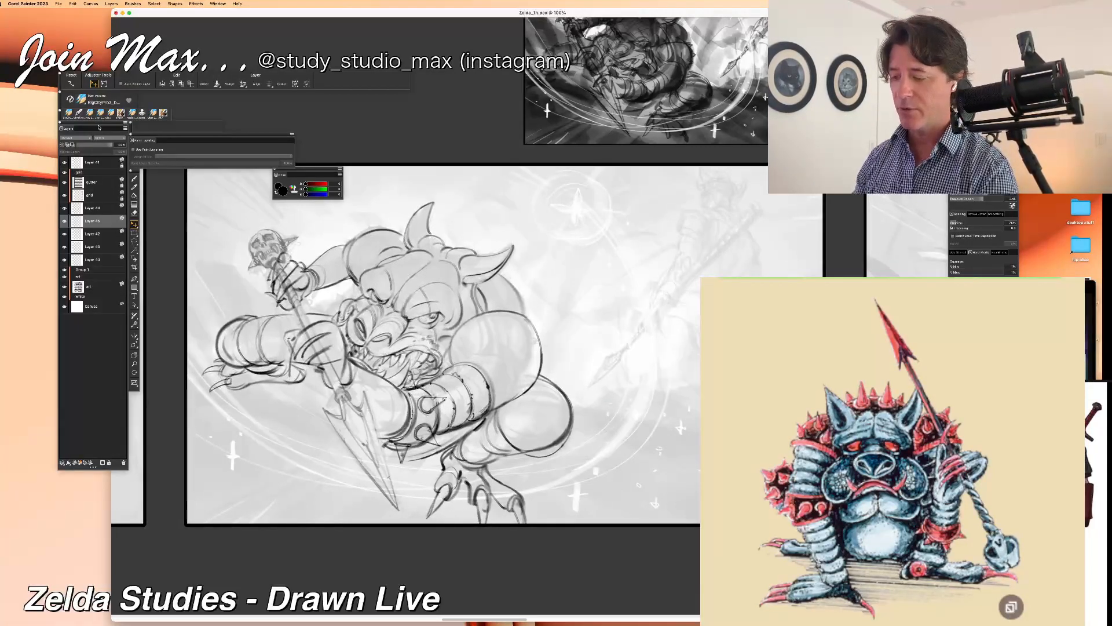
key("Left")
key("Left")
key("Left")
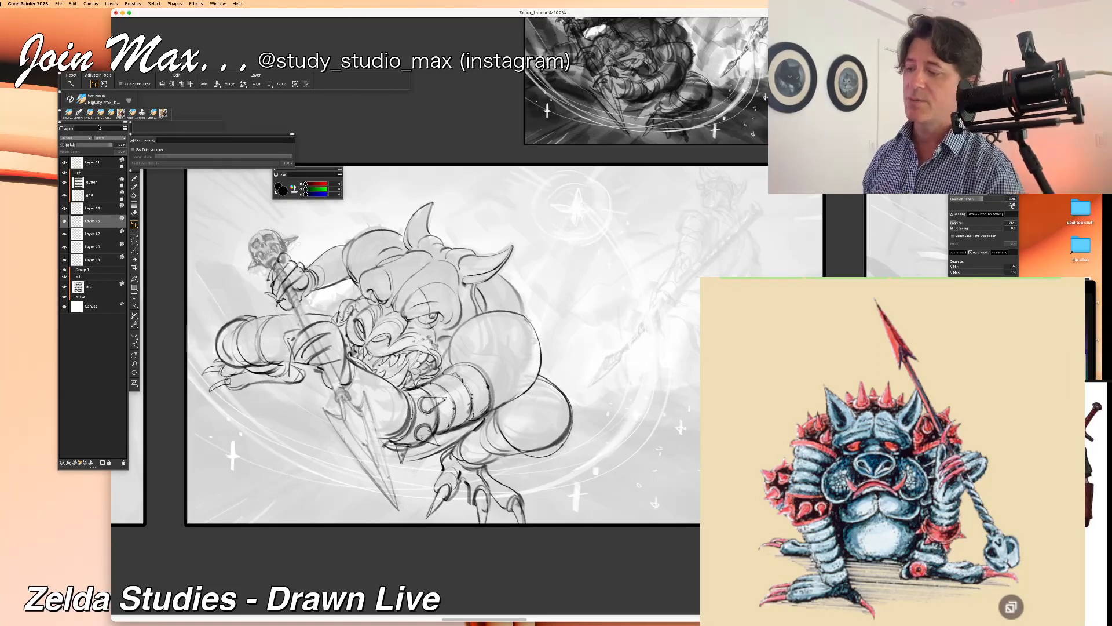
Step: Compare the pasted copy with the line-art layer beneath by hiding and showing each, and select the lower layer for brushwork
left_click(65, 221)
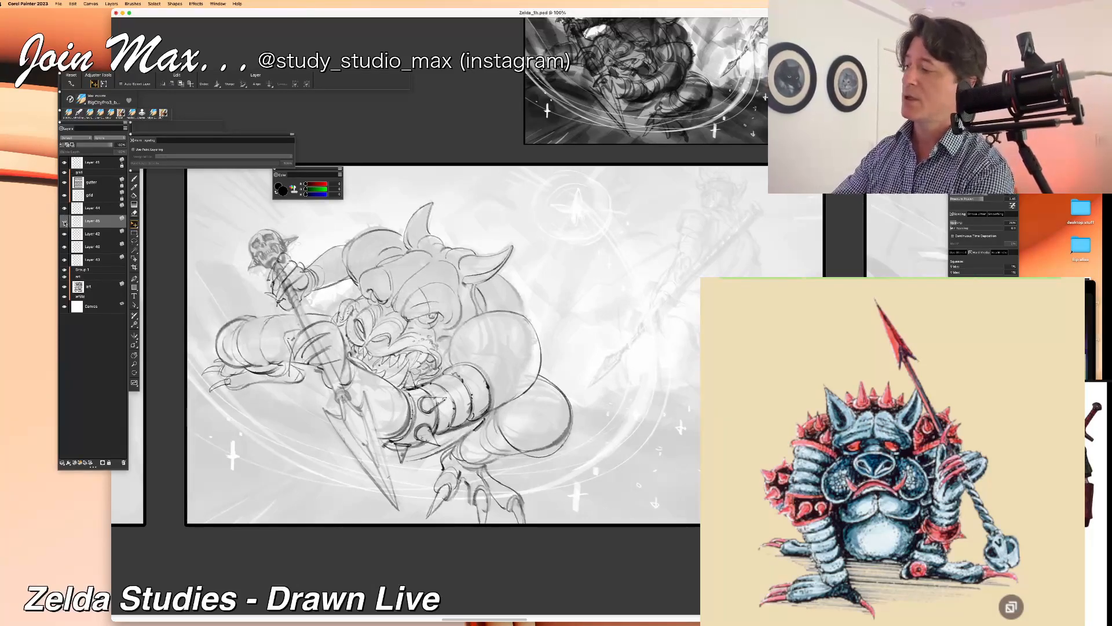
left_click(64, 221)
left_click(64, 234)
left_click(65, 233)
left_click(92, 234)
left_click(133, 304)
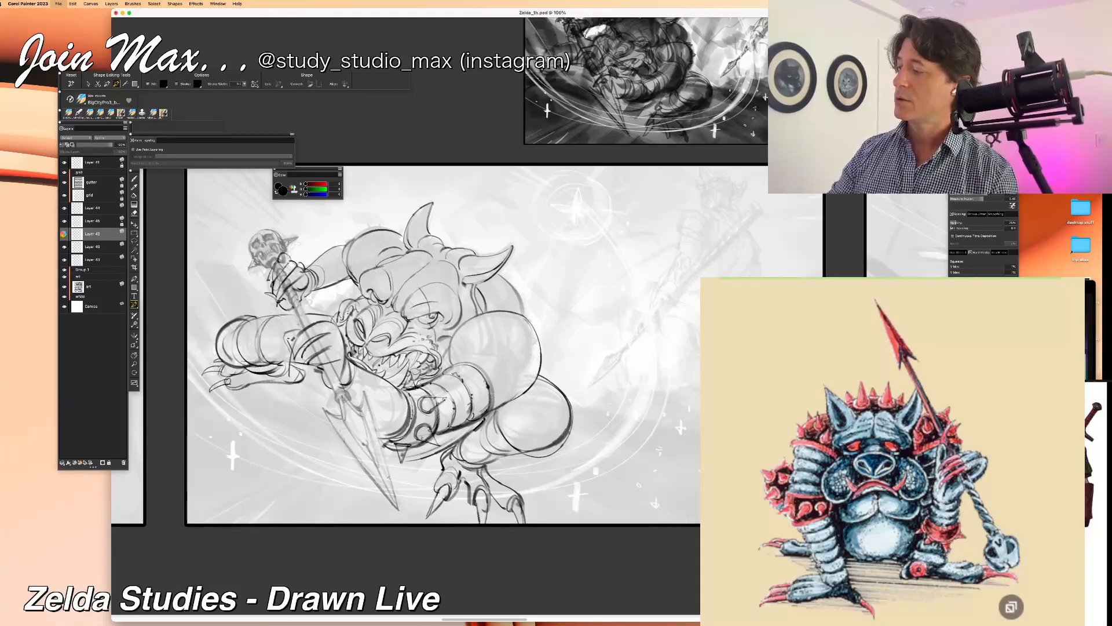
key("b")
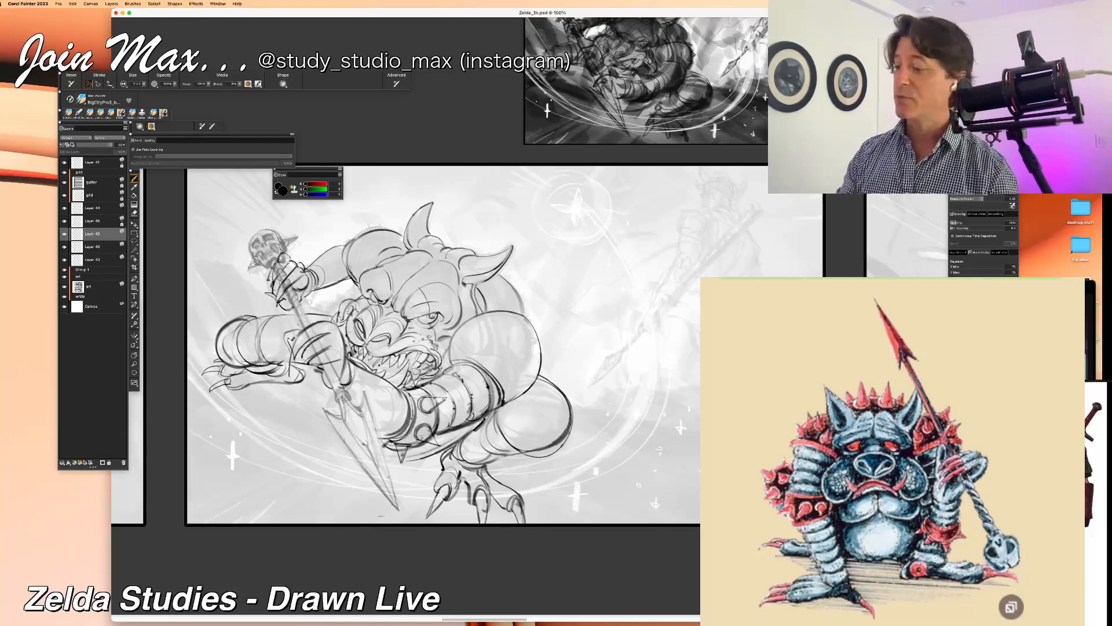
Step: Sketch the first small round studs on the monster's bent knee, undoing strokes that miss the form
key("super+minus")
key("super+minus")
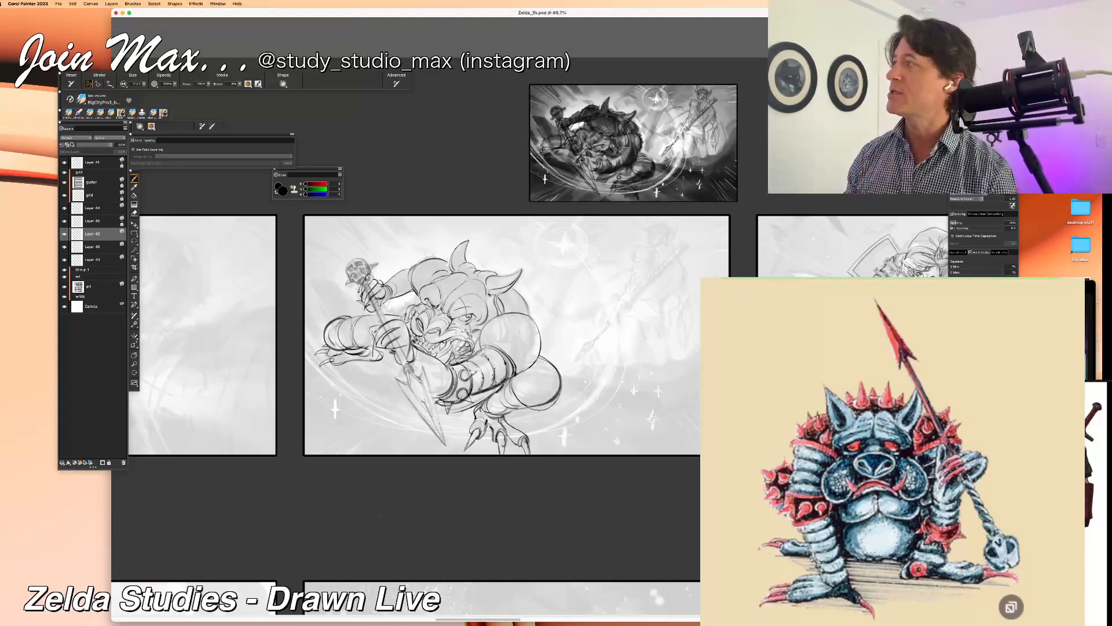
key("super+minus")
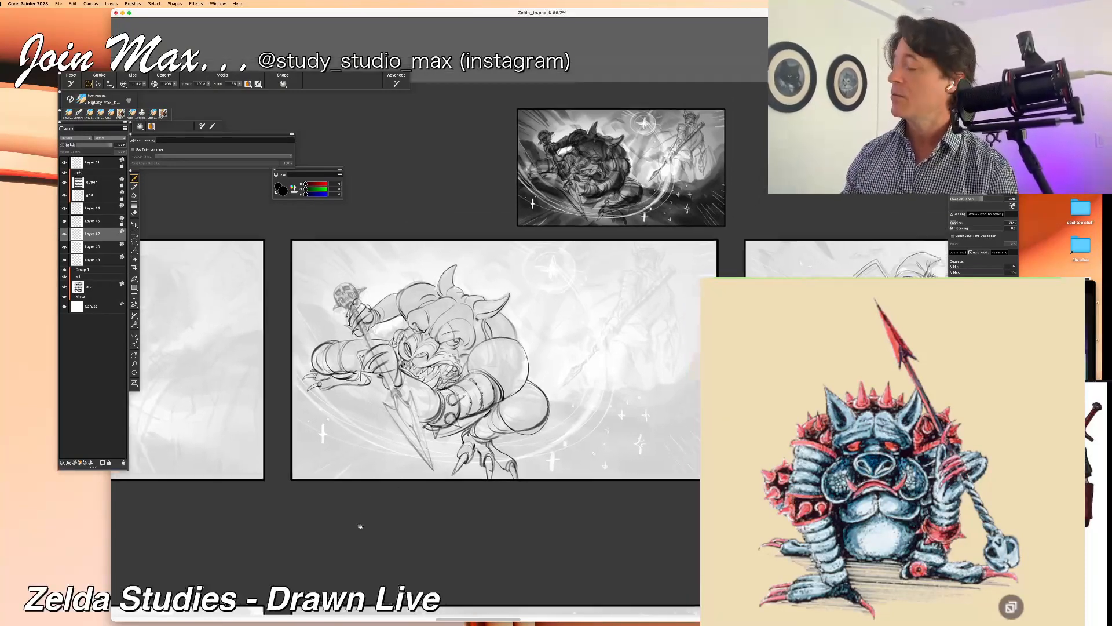
left_click_drag(376, 491, 359, 515)
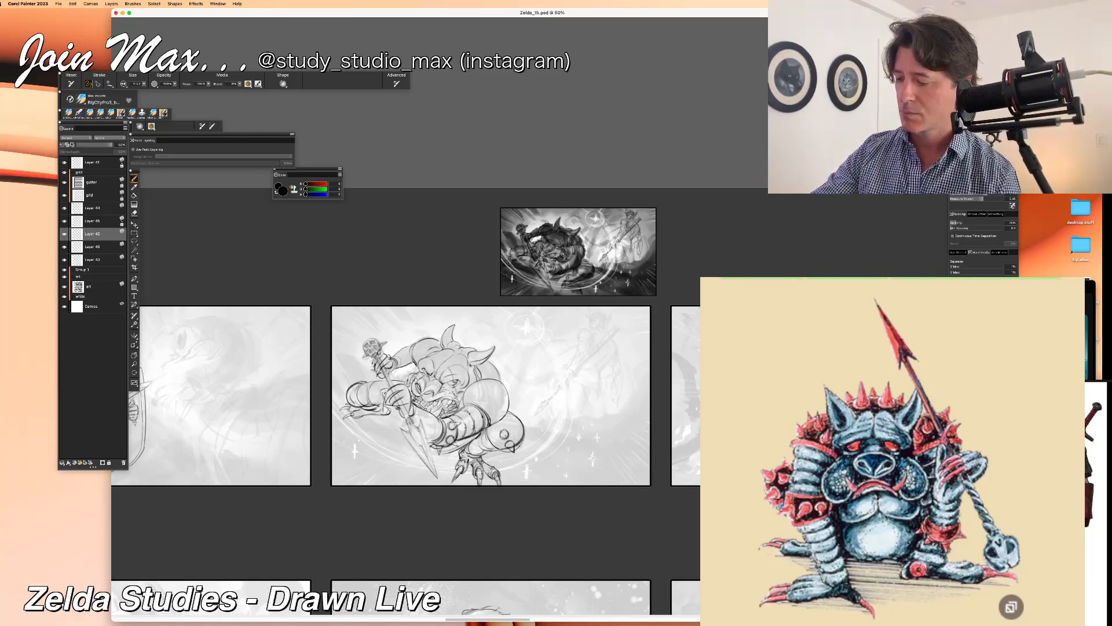
left_click_drag(500, 434, 507, 437)
key("super+z")
key("super+z")
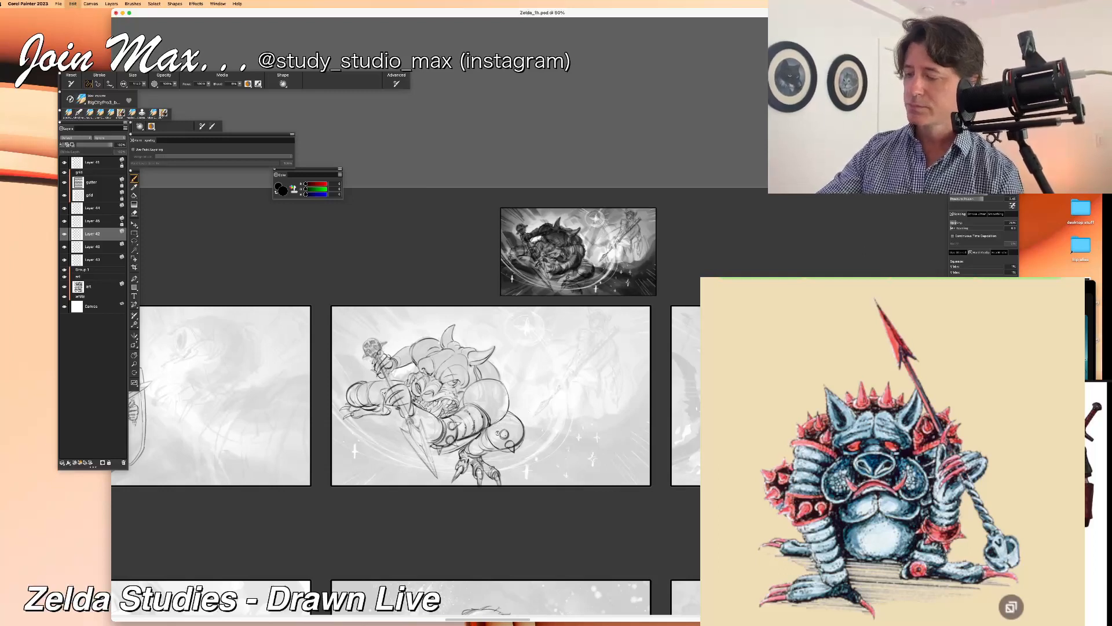
key("super+z")
key("super+z")
left_click_drag(500, 427, 501, 435)
key("super+z")
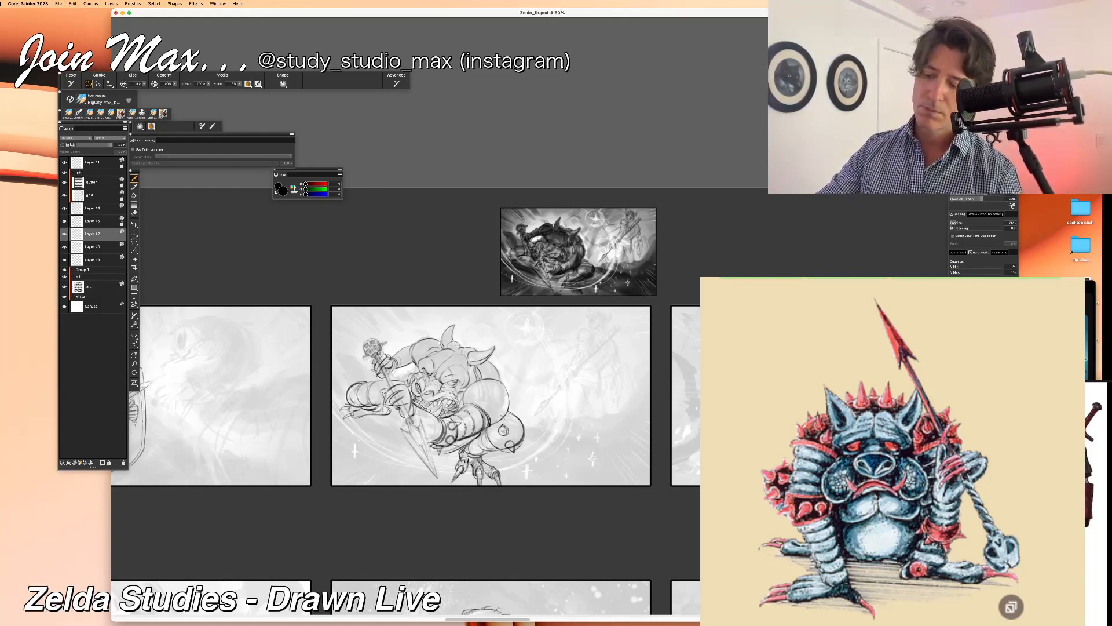
Step: Fill the rest of the monster's knee with round studs and add small spikes along its outer edge
left_click_drag(492, 438, 497, 444)
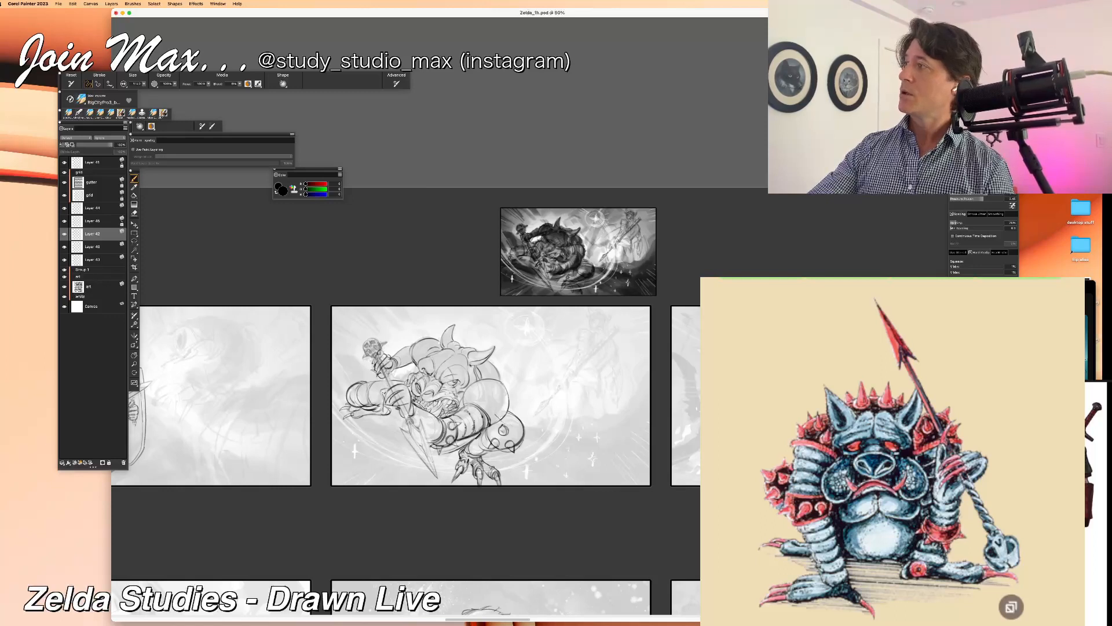
left_click_drag(513, 424, 518, 428)
key("super+z")
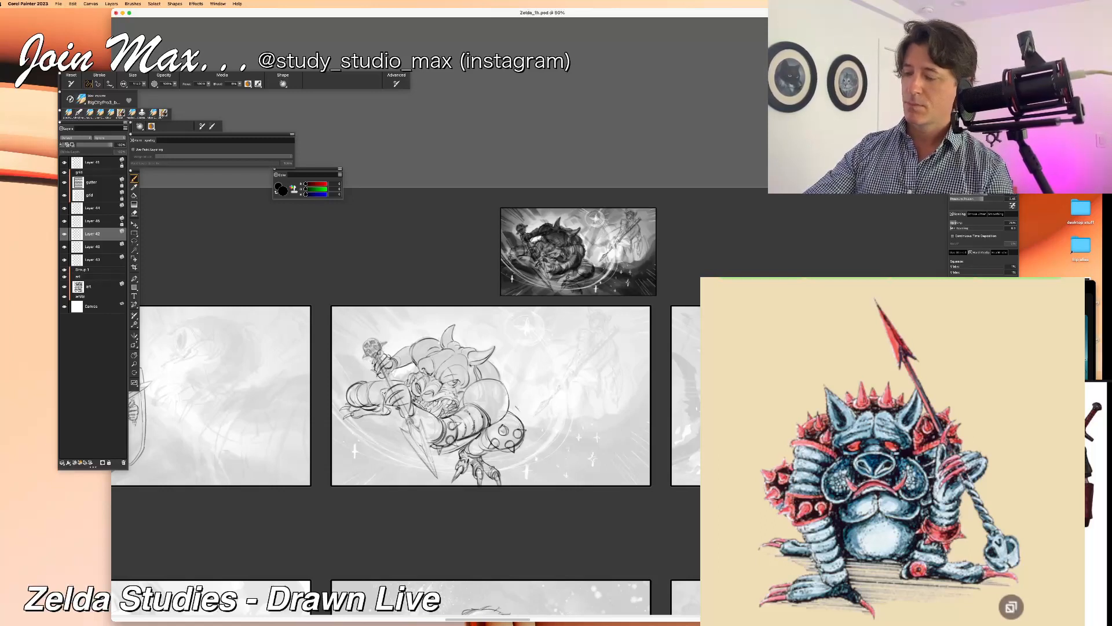
left_click_drag(509, 418, 520, 418)
key("super+z")
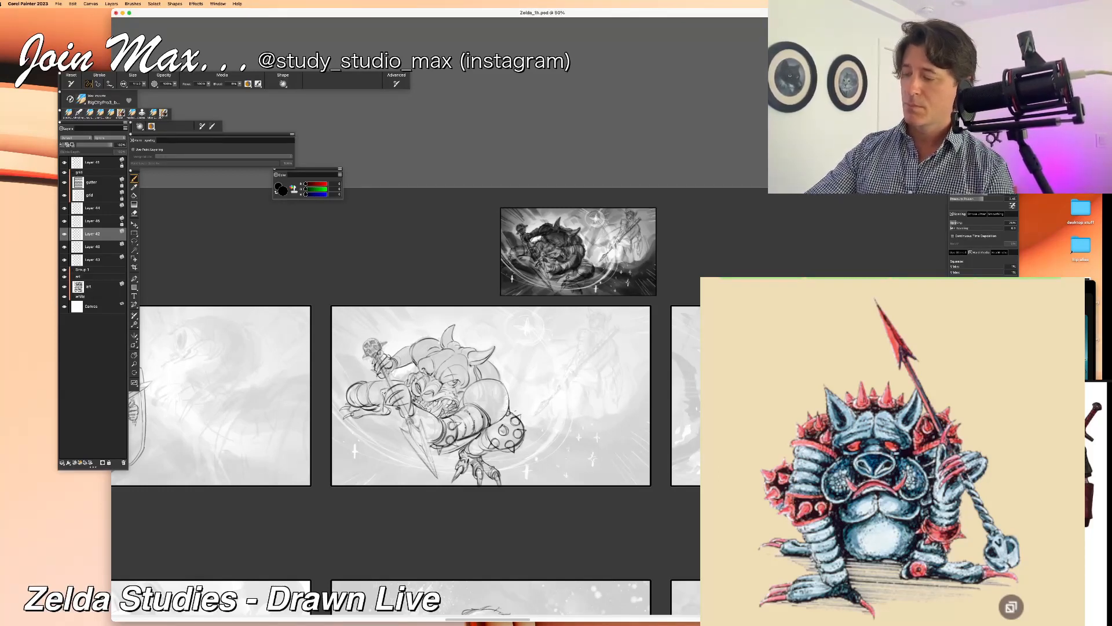
Step: Cover the large rounded form above the monster's knee with round studs, undoing and erasing stray marks
key("super+z")
key("super+z")
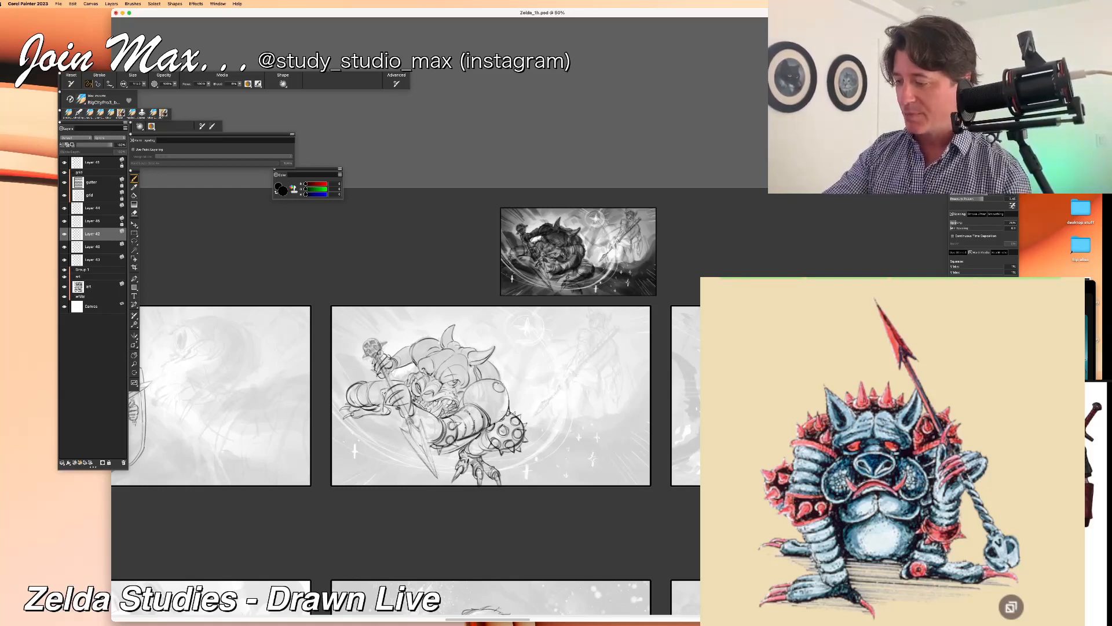
left_click_drag(506, 378, 506, 388)
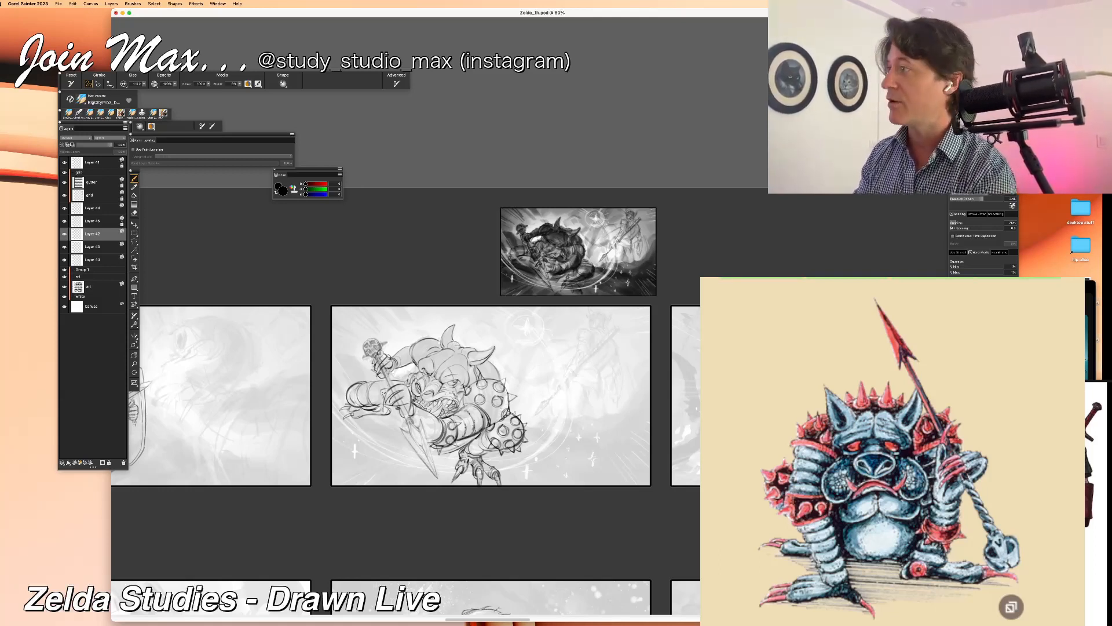
key("n")
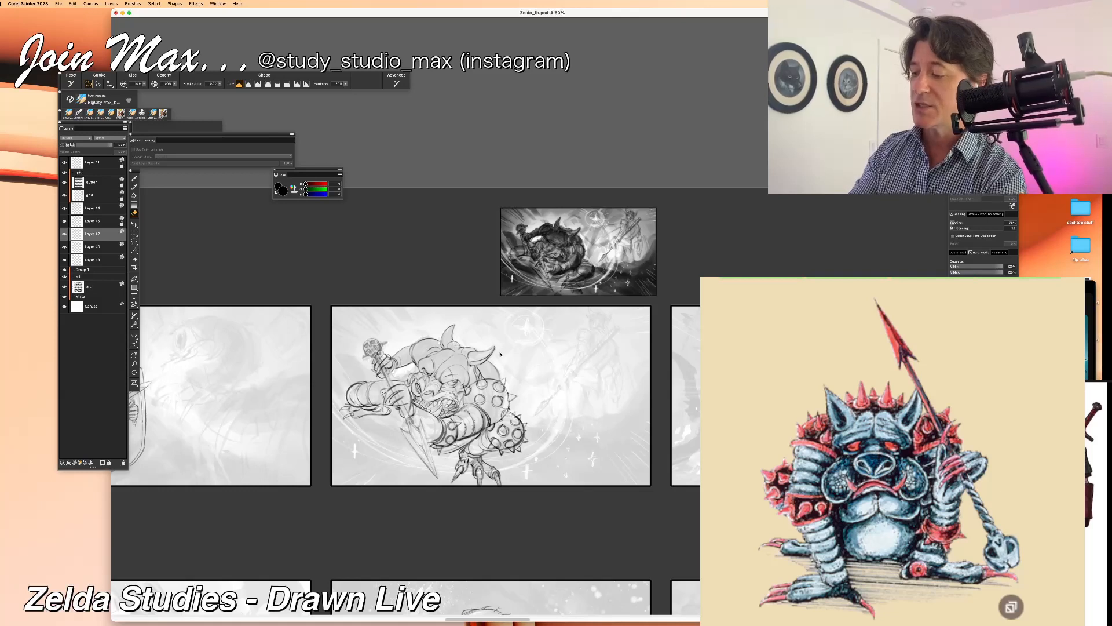
key("b")
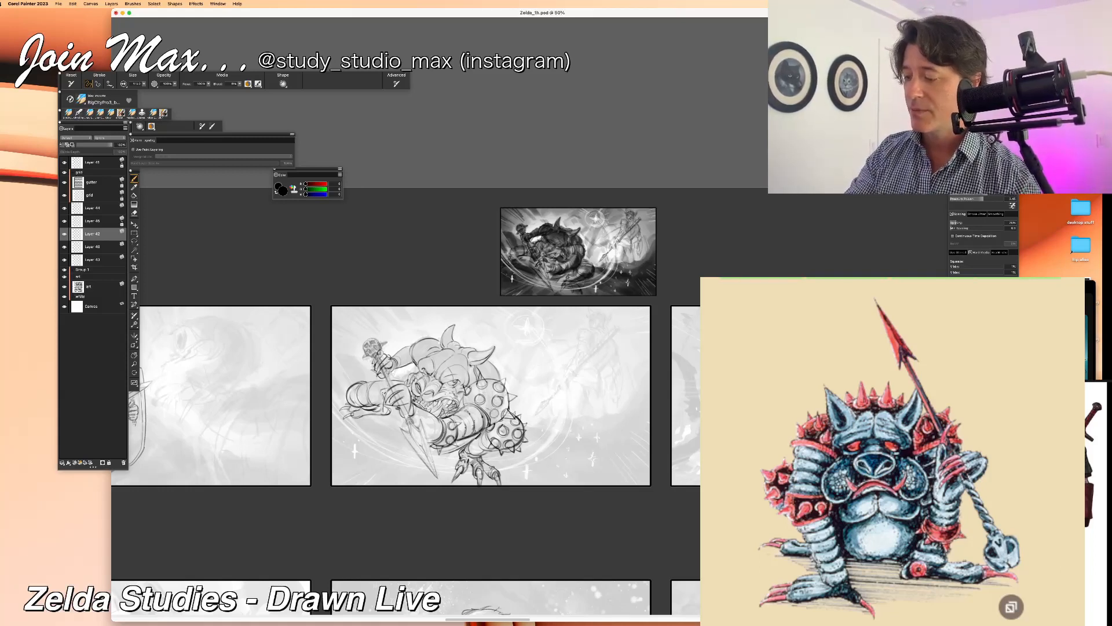
Step: Paste a lassoed copy of the spike line art as a new layer and try to copy another piece from it
key("l")
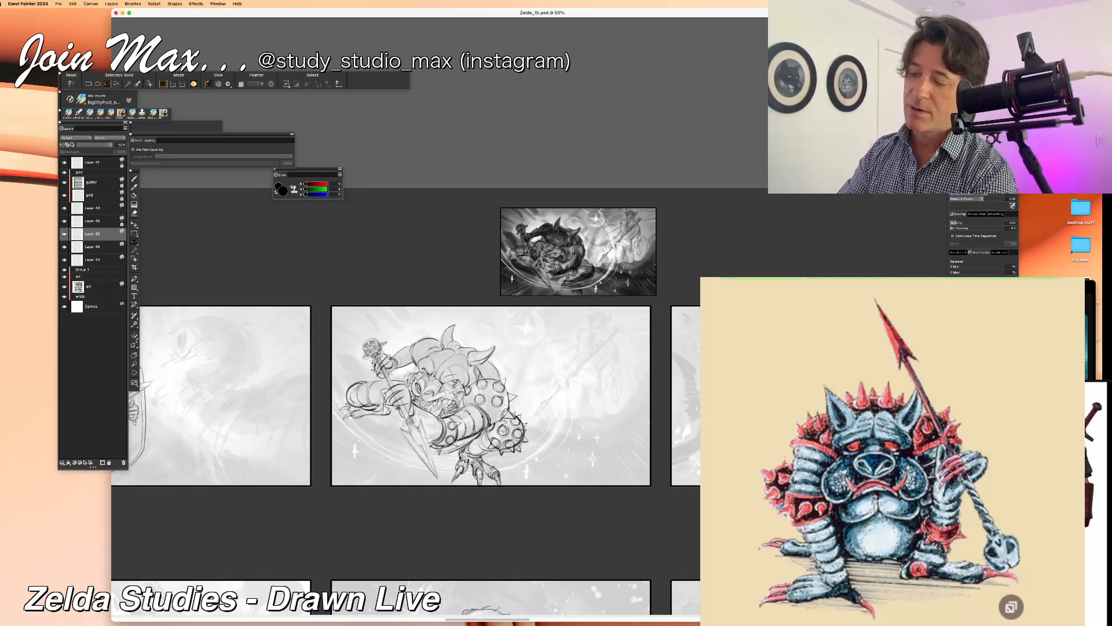
key("super+v")
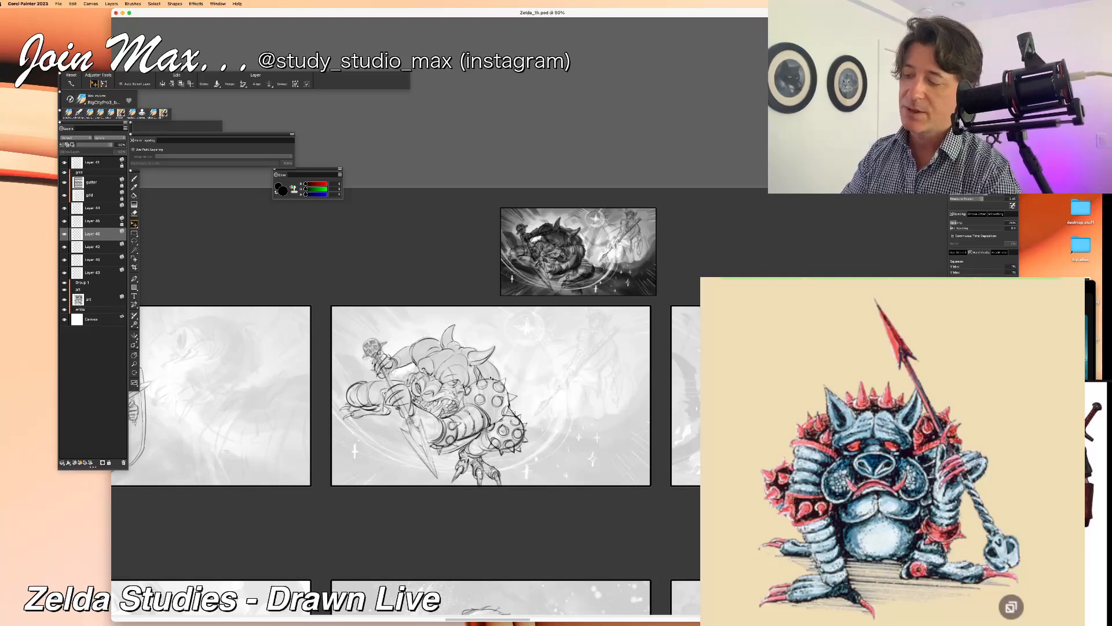
key("l")
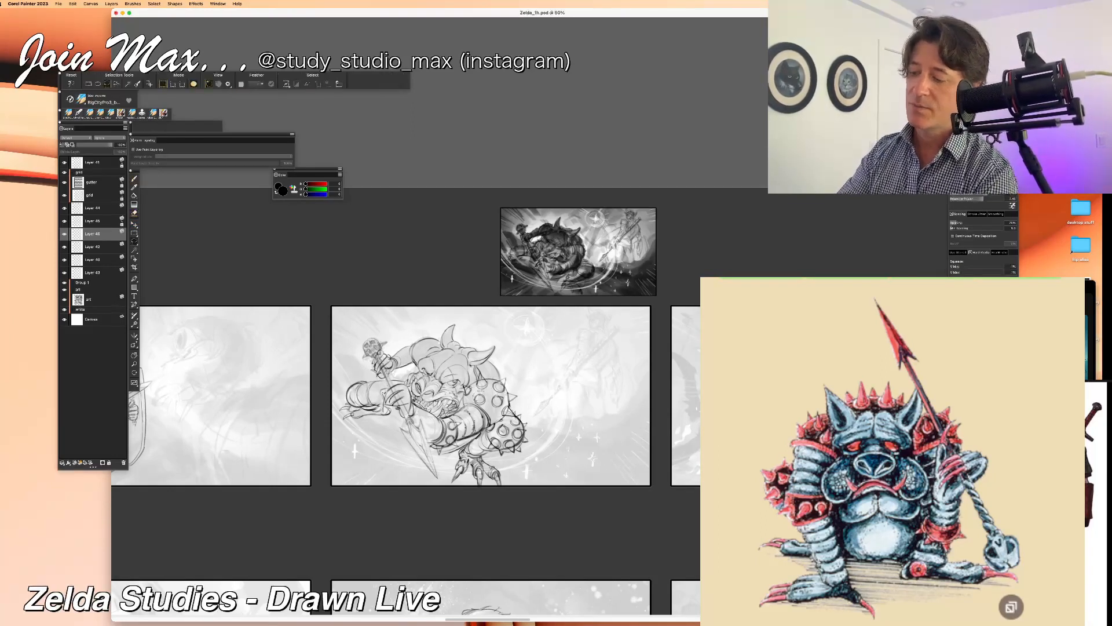
key("super+c")
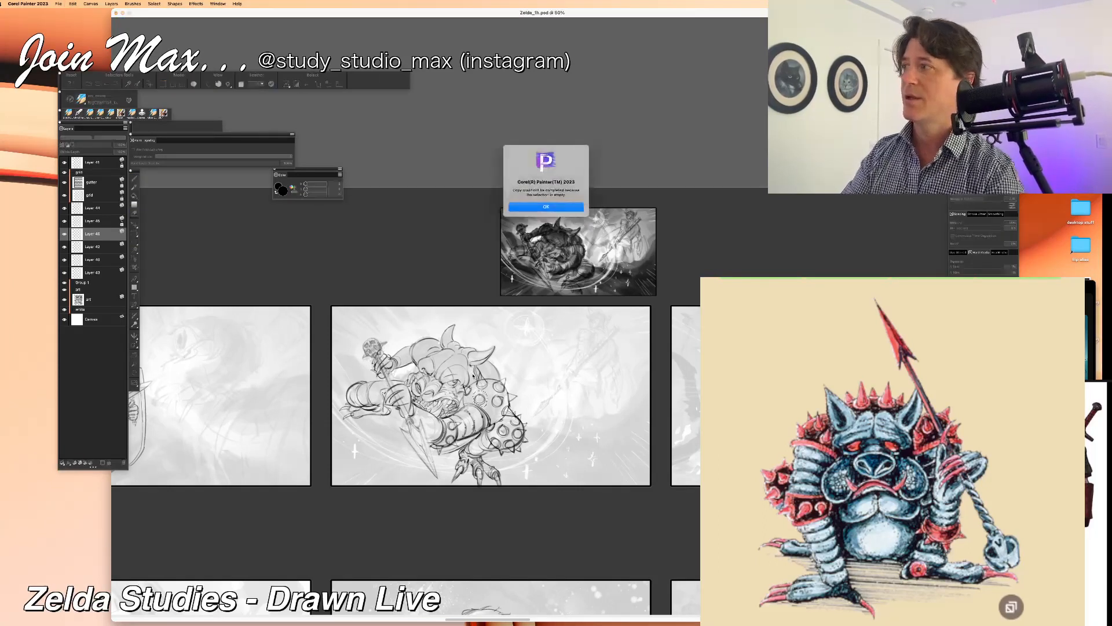
key("Return")
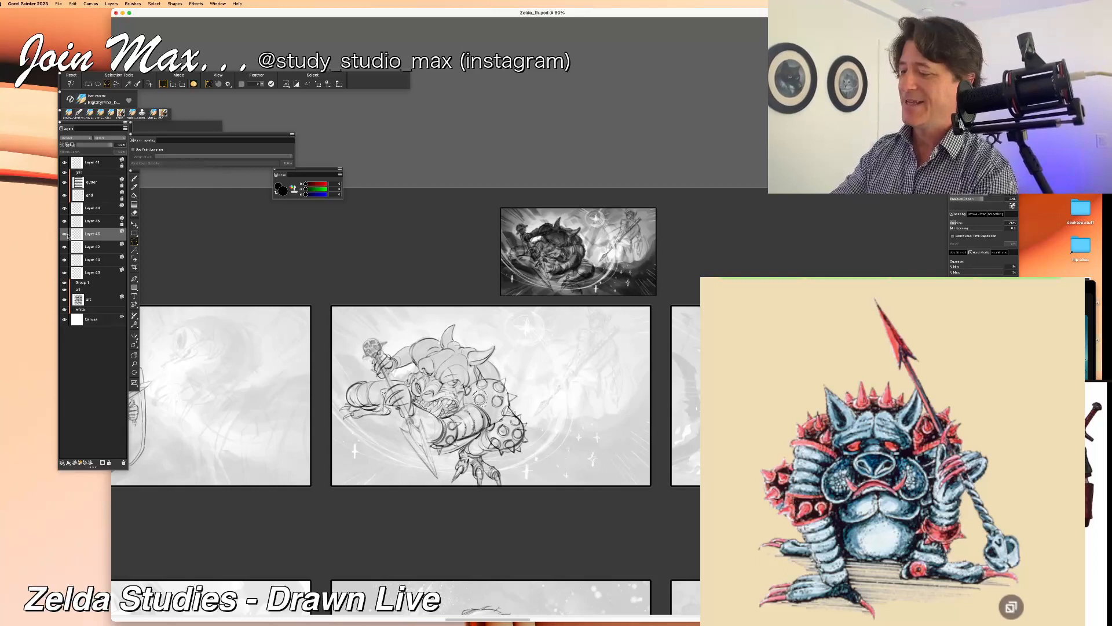
Step: Paste another lassoed piece from the monster's main line-art layer as a new layer and touch up the spikes with the brush
key("super+d")
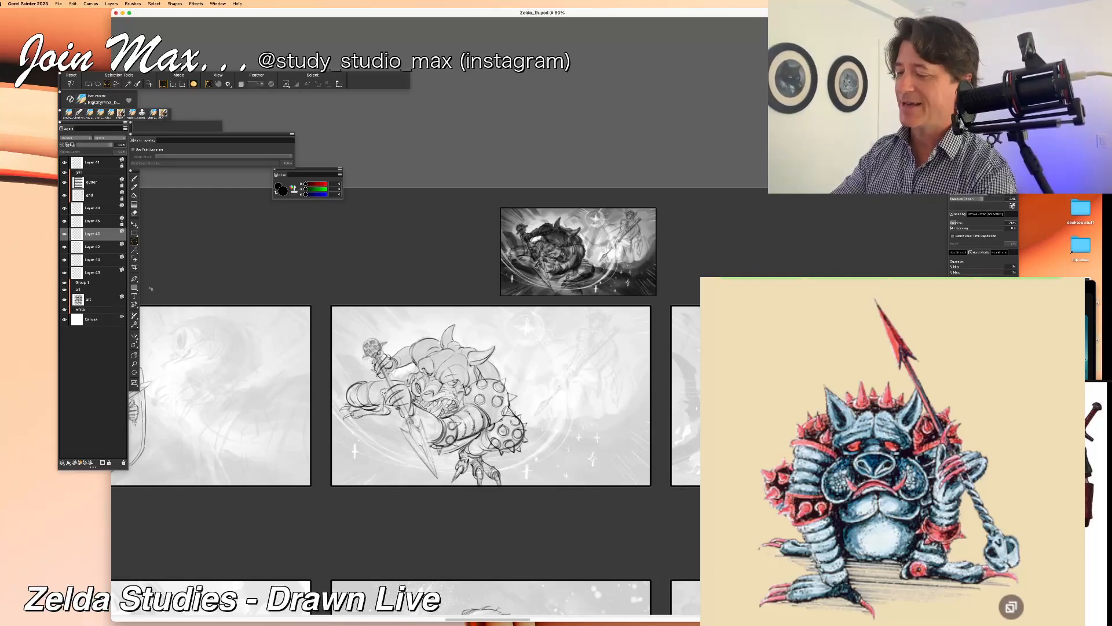
left_click(65, 209)
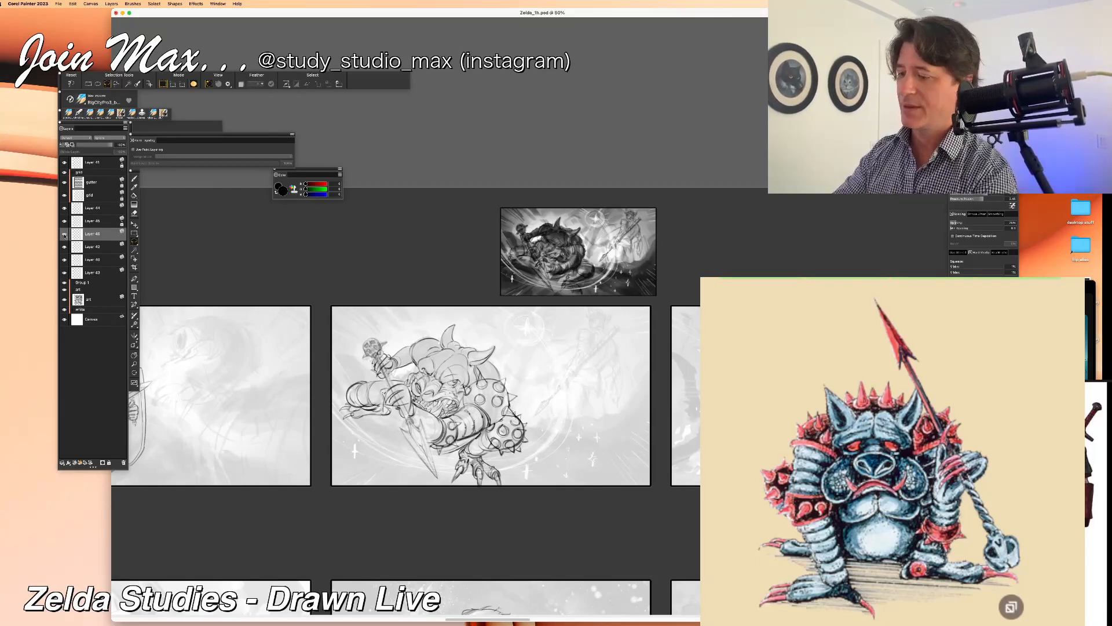
left_click(88, 250)
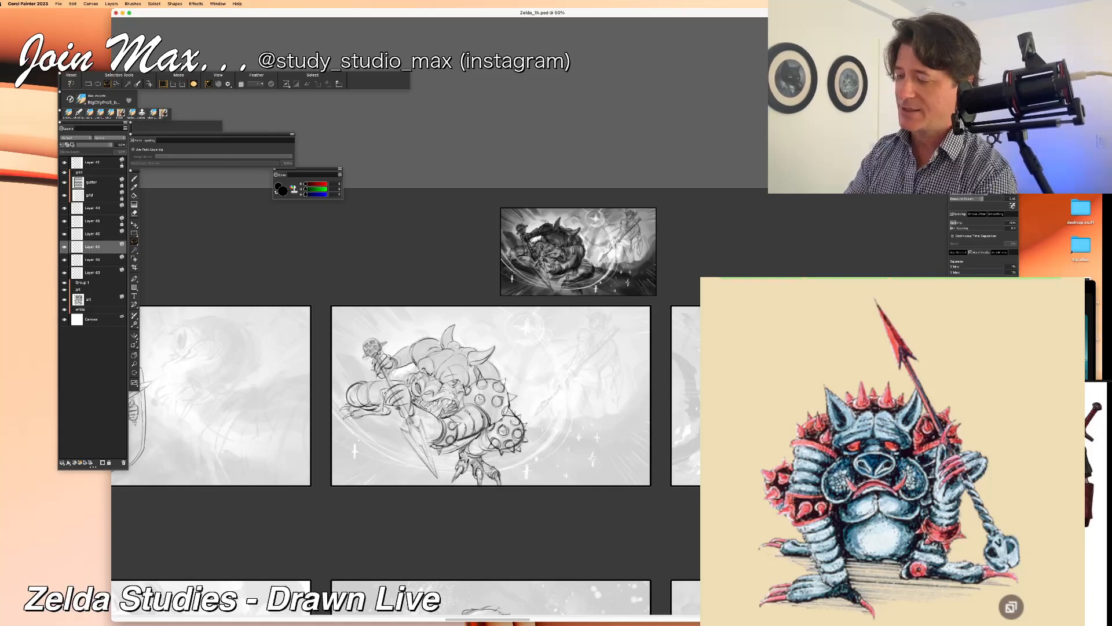
key("super+v")
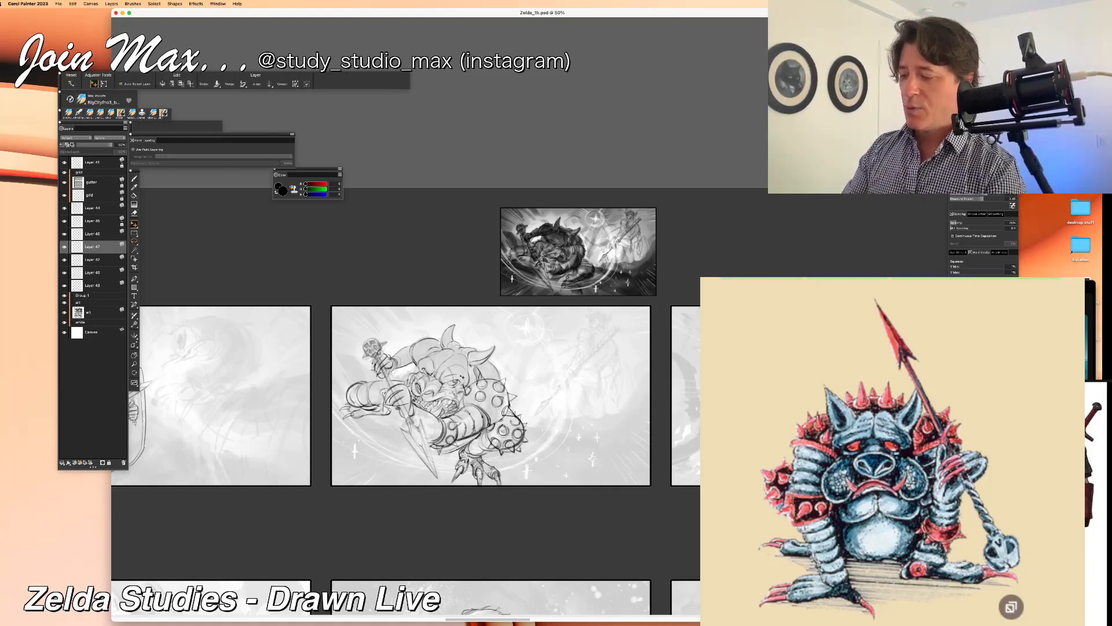
key("b")
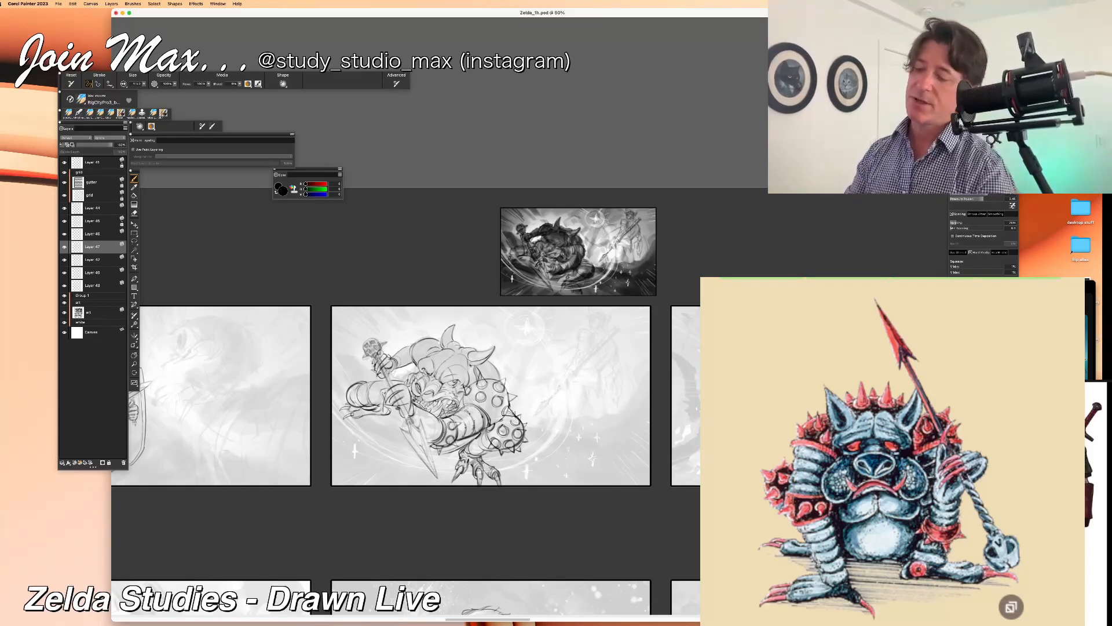
left_click_drag(494, 351, 509, 359)
Step: Delete the first pasted spike layer and return to the brush for work on the remaining copy
key("h")
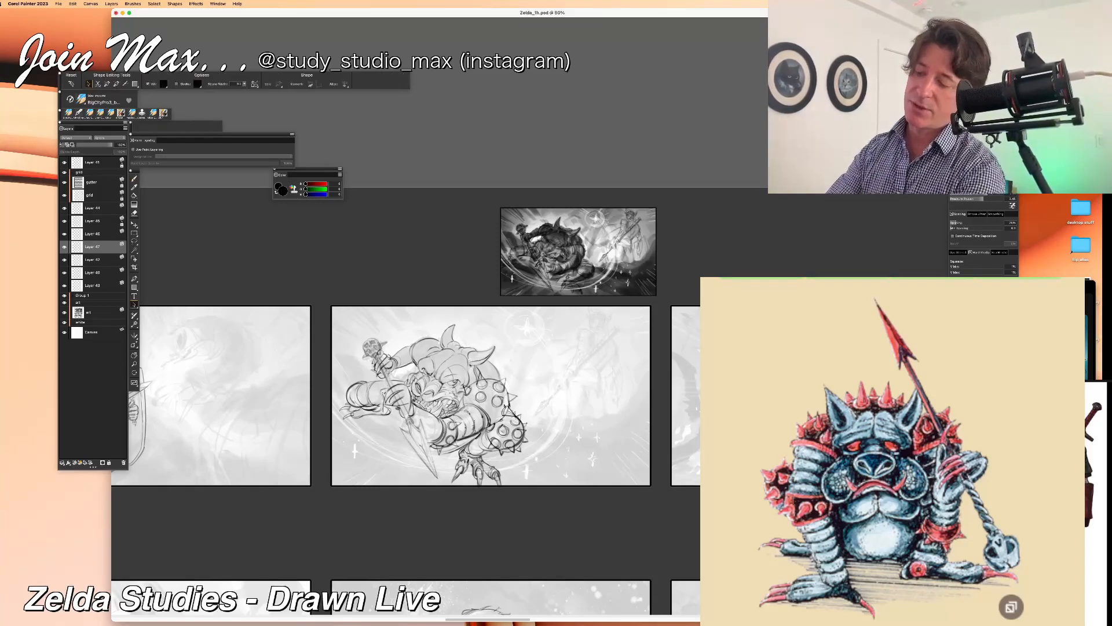
left_click(503, 401)
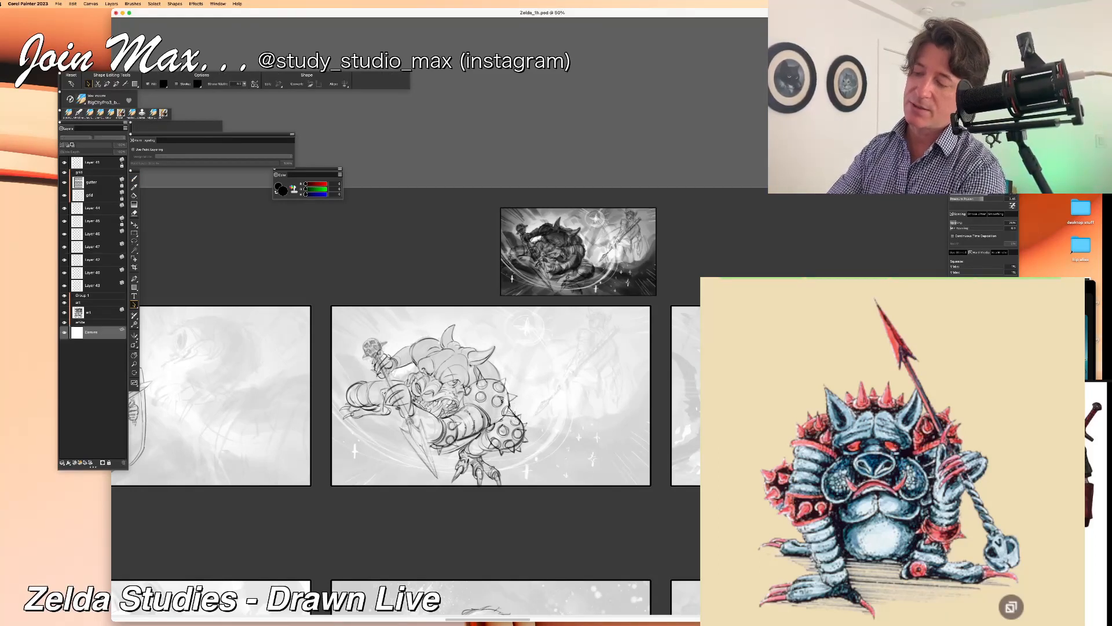
left_click(79, 232)
left_click(124, 462)
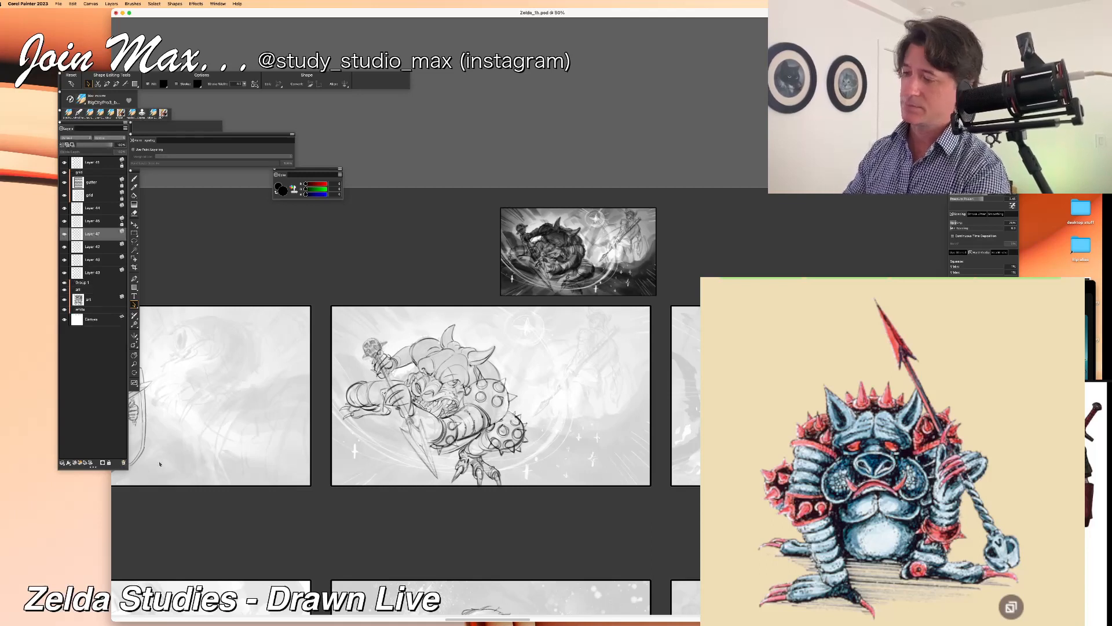
key("b")
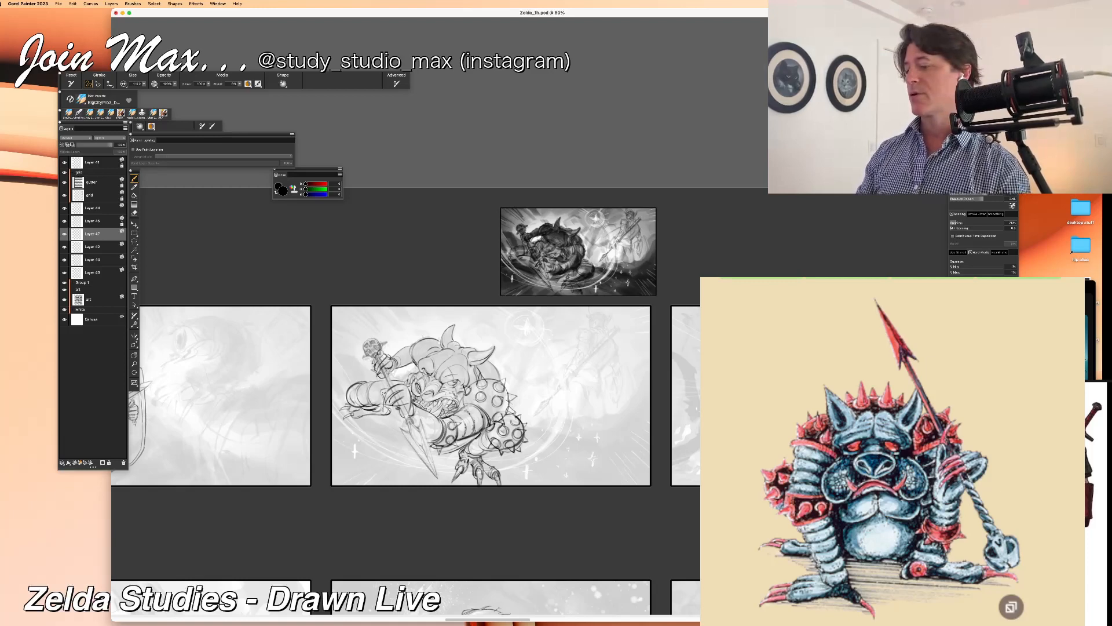
key("super+plus")
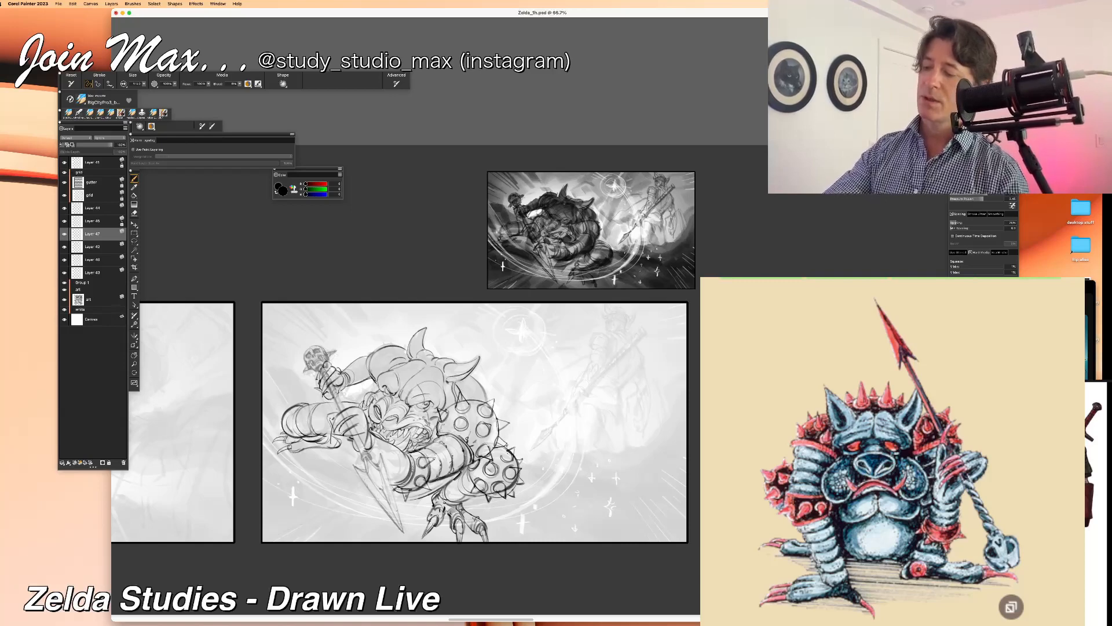
Step: Relaunch Corel Painter, decline to send the crash report, and reopen the recent file Zelda_1h.psd
key("super+h")
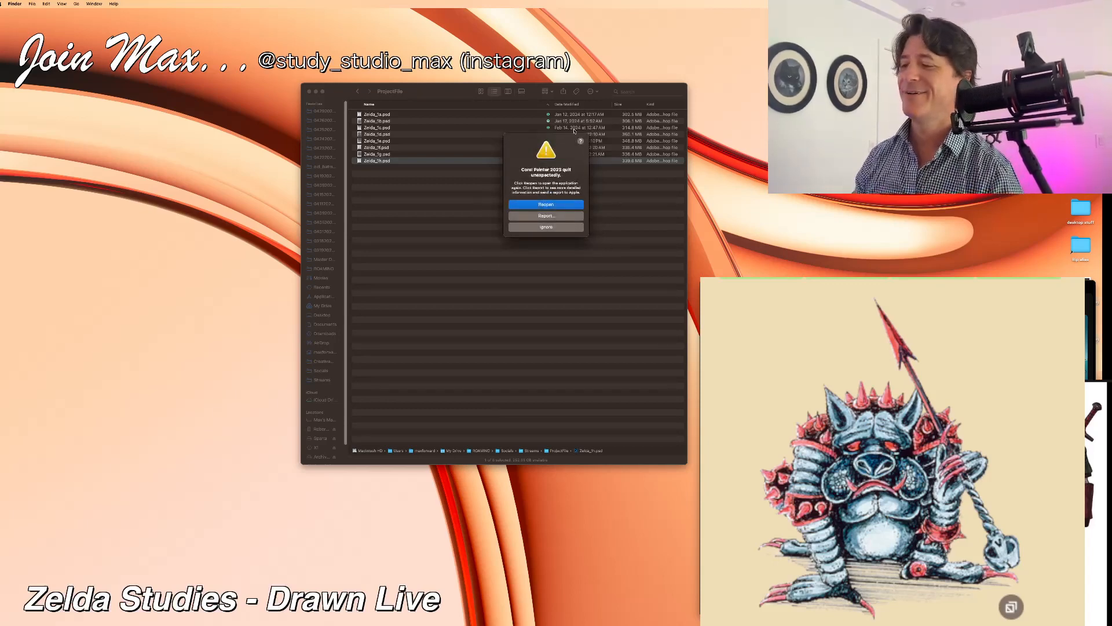
left_click(518, 207)
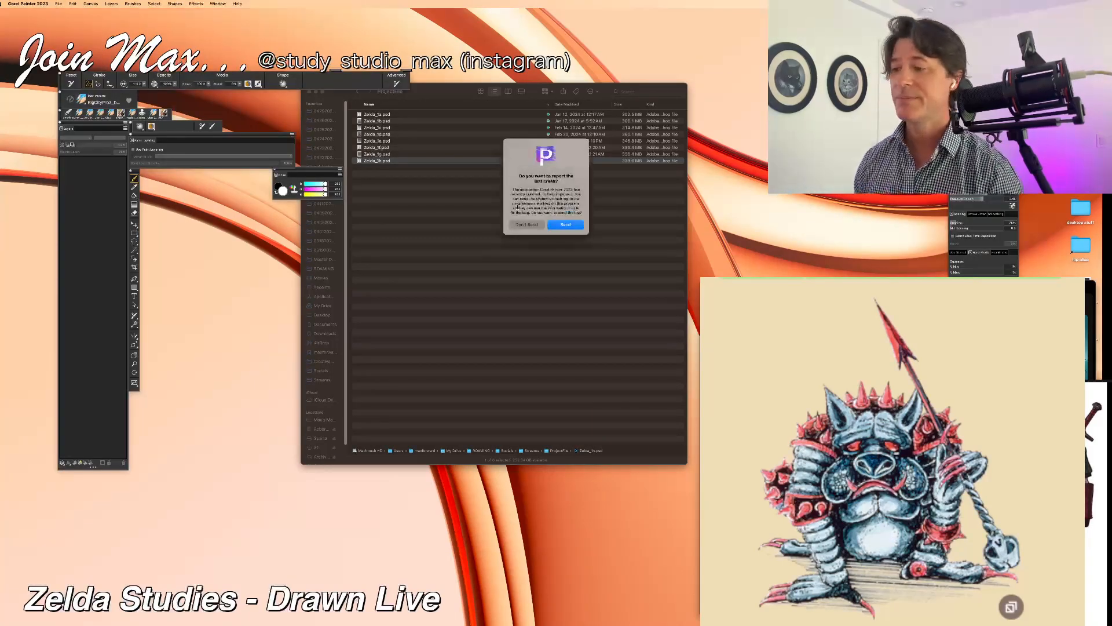
left_click(527, 224)
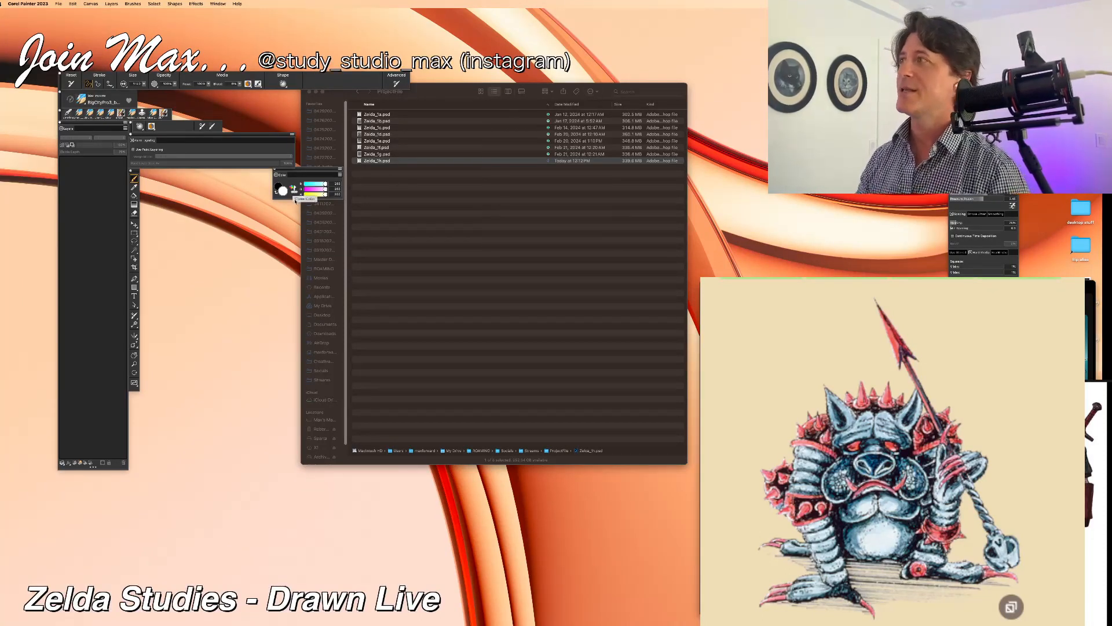
left_click(59, 3)
mouse_move(65, 29)
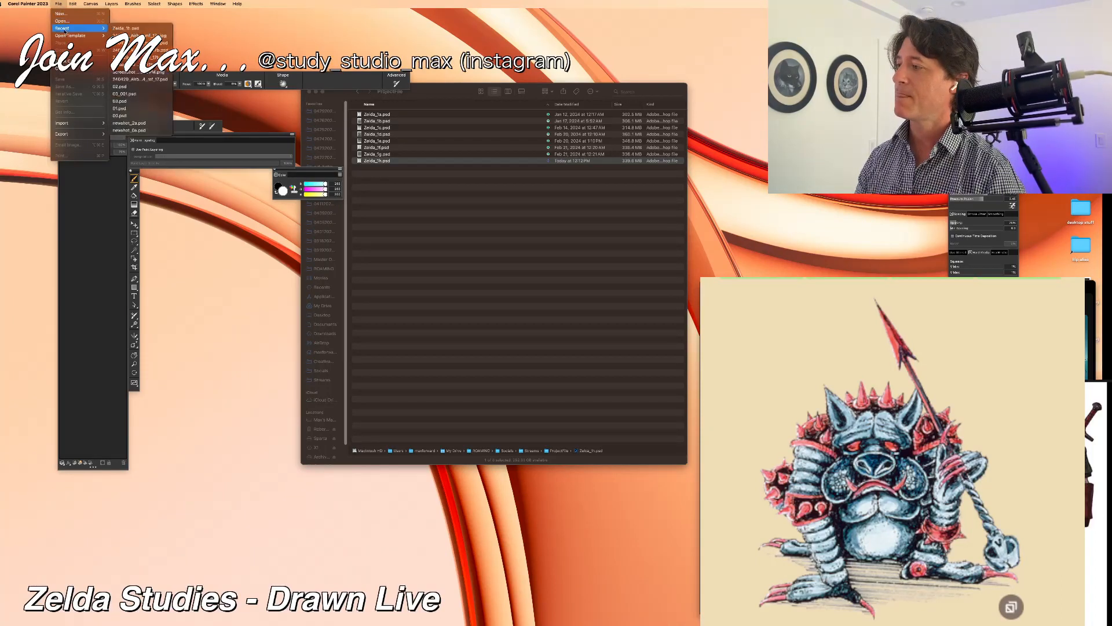
left_click(120, 29)
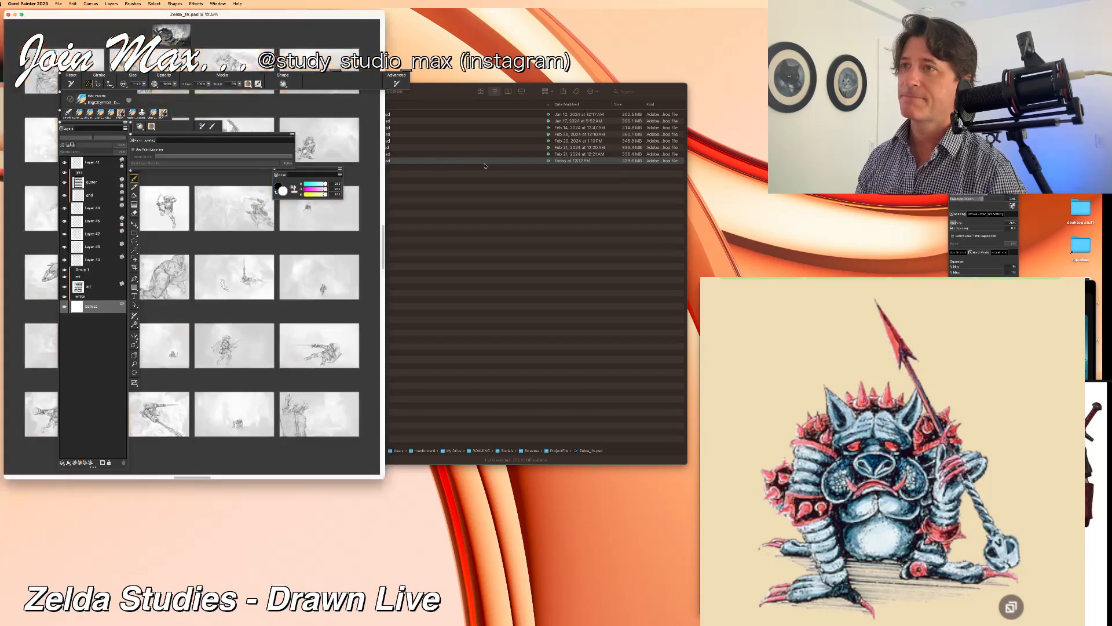
Step: Reposition and enlarge the document window, and frame the battle panel with the spear-wielding monster
left_click_drag(244, 18, 371, 151)
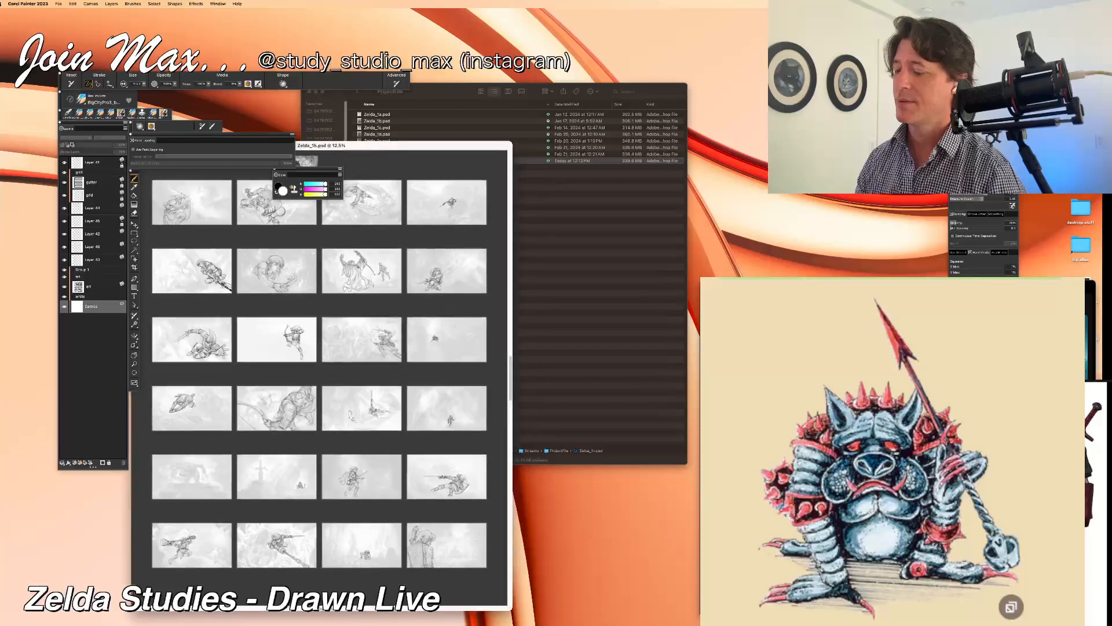
left_click_drag(511, 609, 1102, 625)
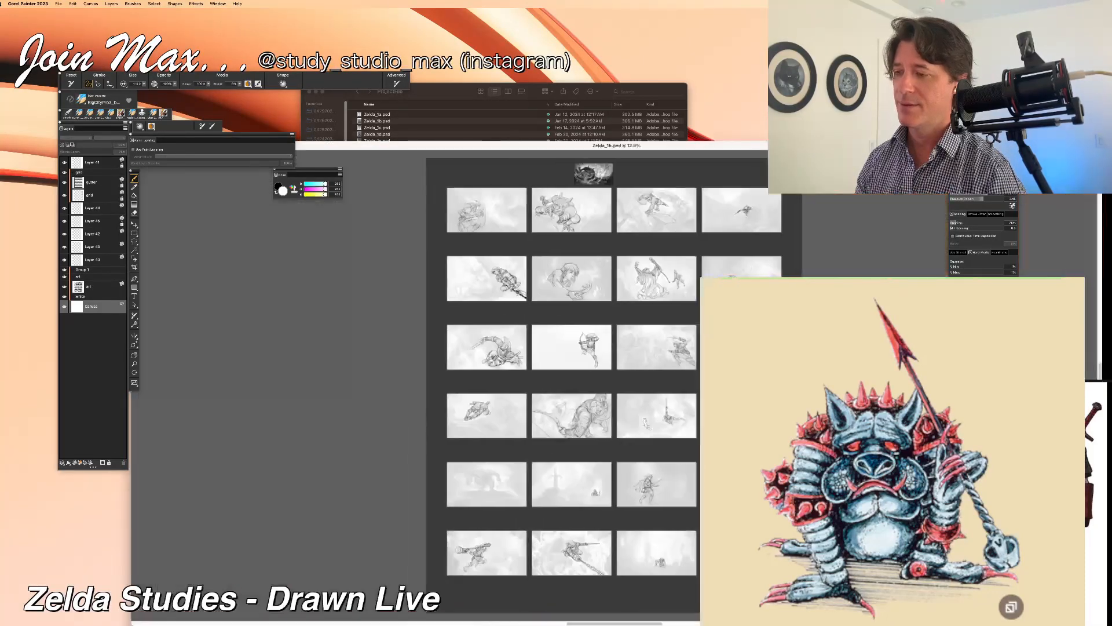
scroll(622, 210, "up", 10)
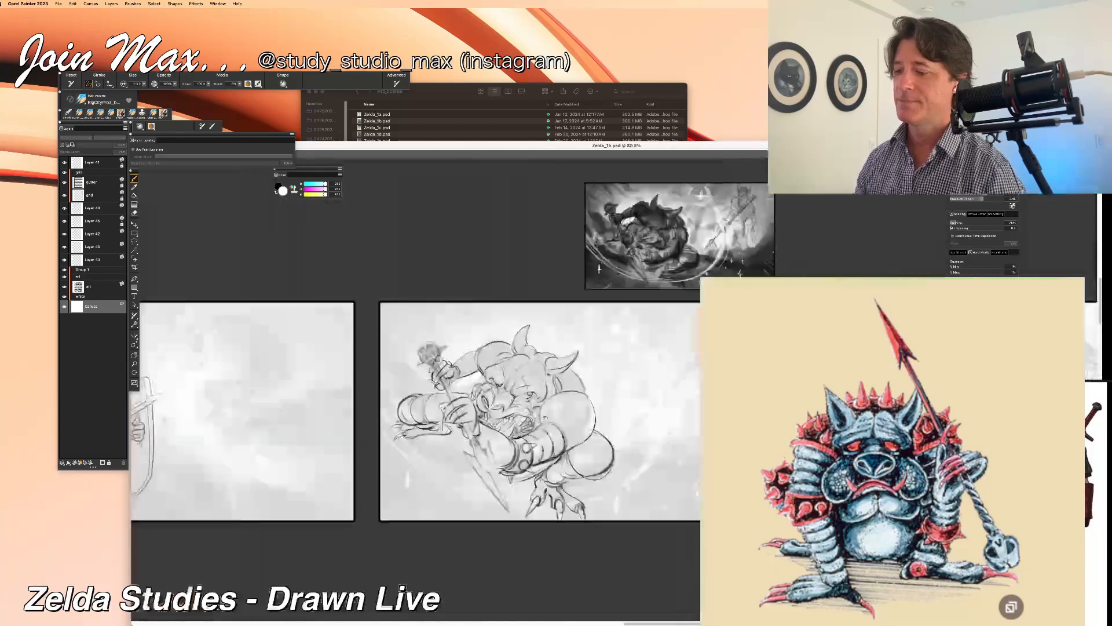
scroll(544, 418, "up", 2)
left_click_drag(547, 392, 506, 337)
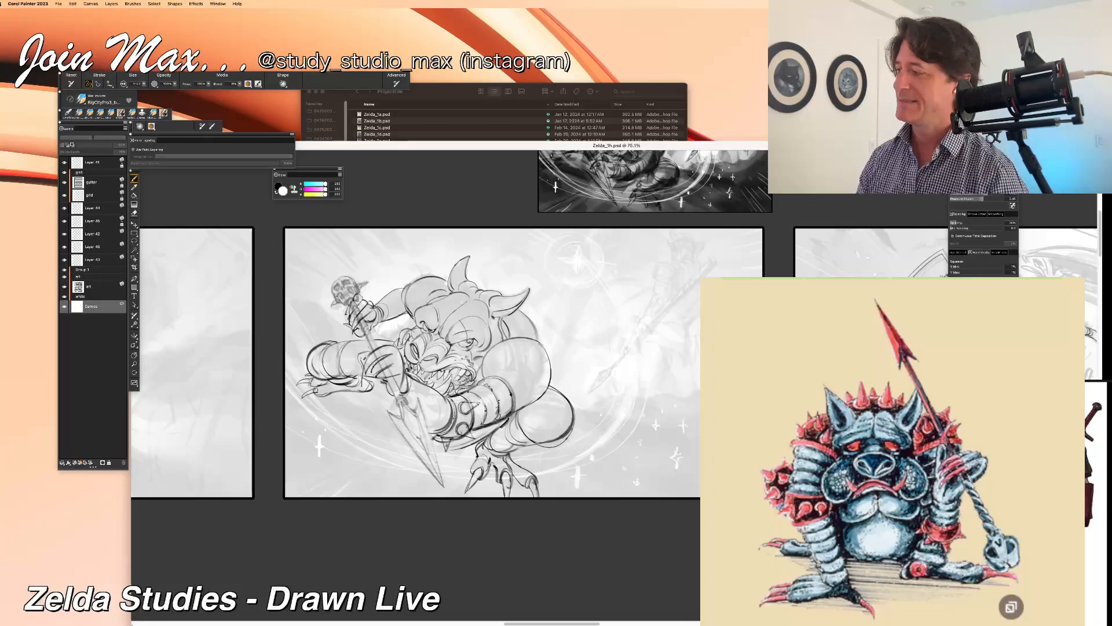
Step: Identify the monster's line-art layer by hiding and showing the layers, and select it for brushwork
left_click(65, 221)
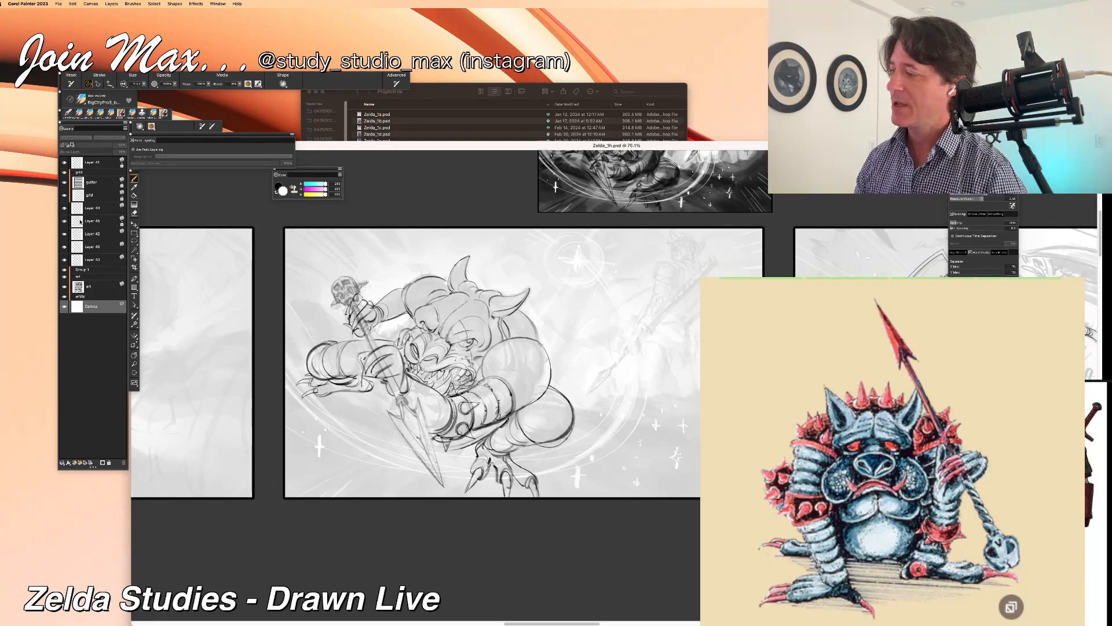
left_click(68, 222)
left_click(73, 212)
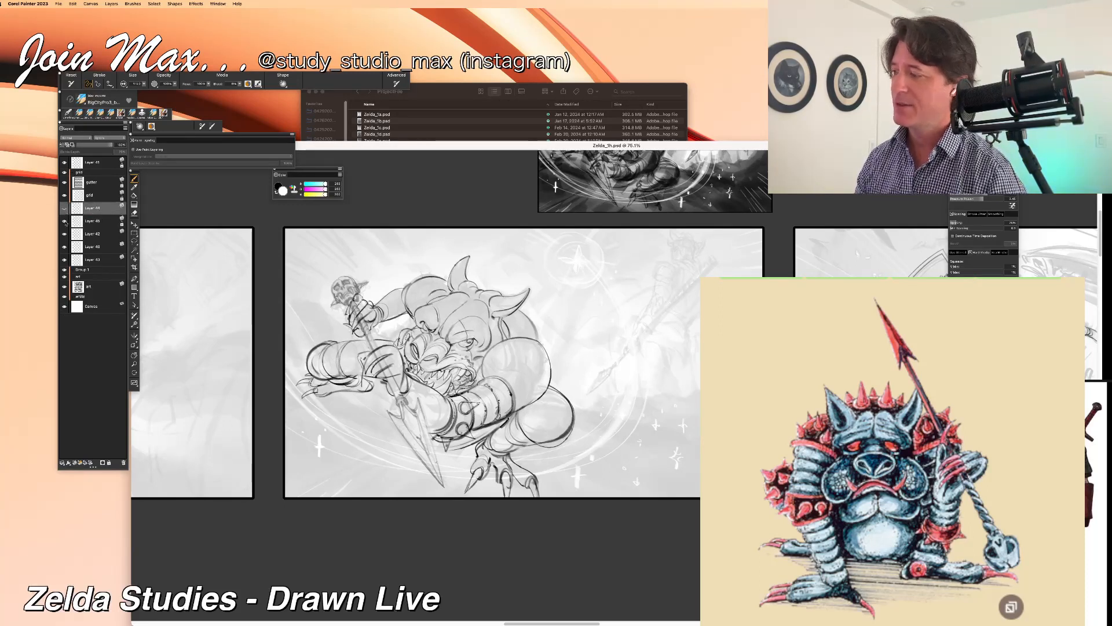
left_click(65, 234)
left_click(65, 234)
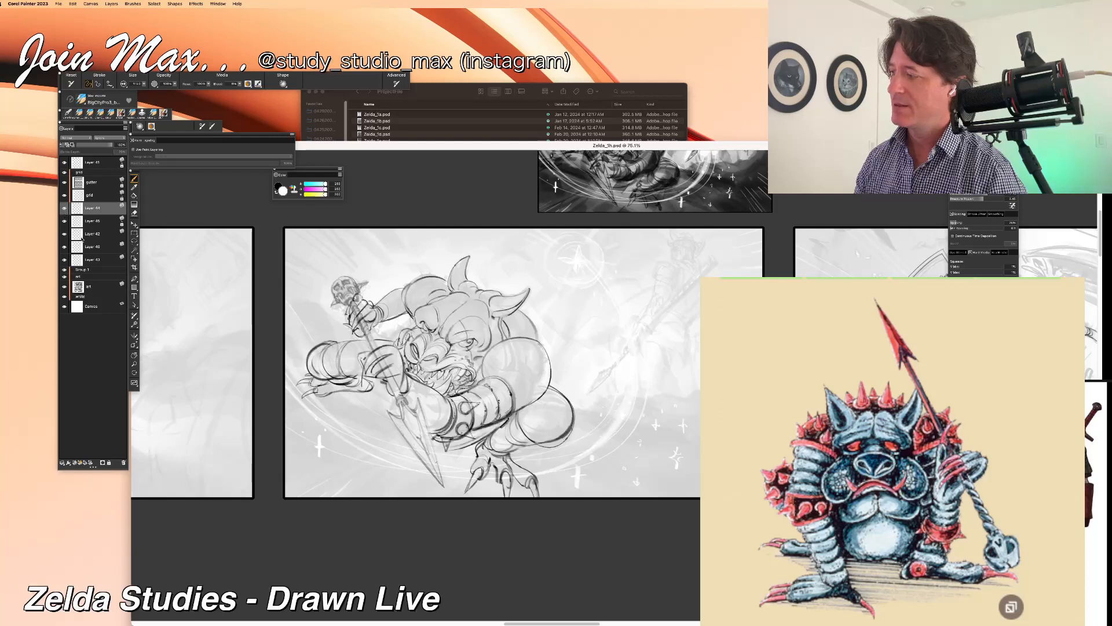
left_click(84, 234)
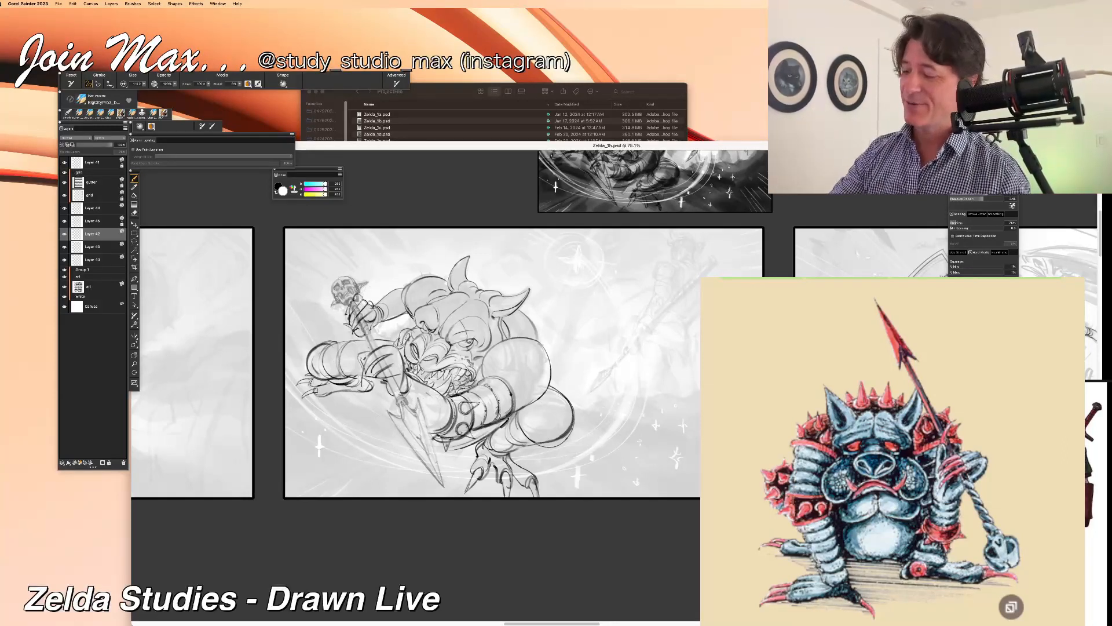
left_click(65, 234)
left_click(65, 234)
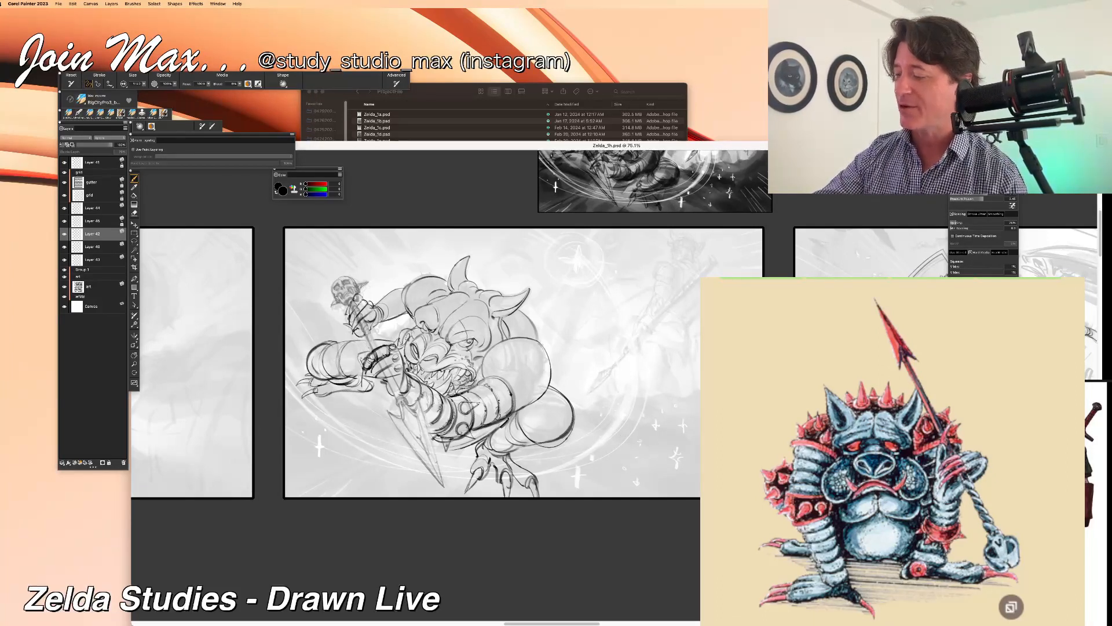
Step: Darken the linework of the monster's front hand where it grips the spear shaft
left_click_drag(369, 364, 363, 377)
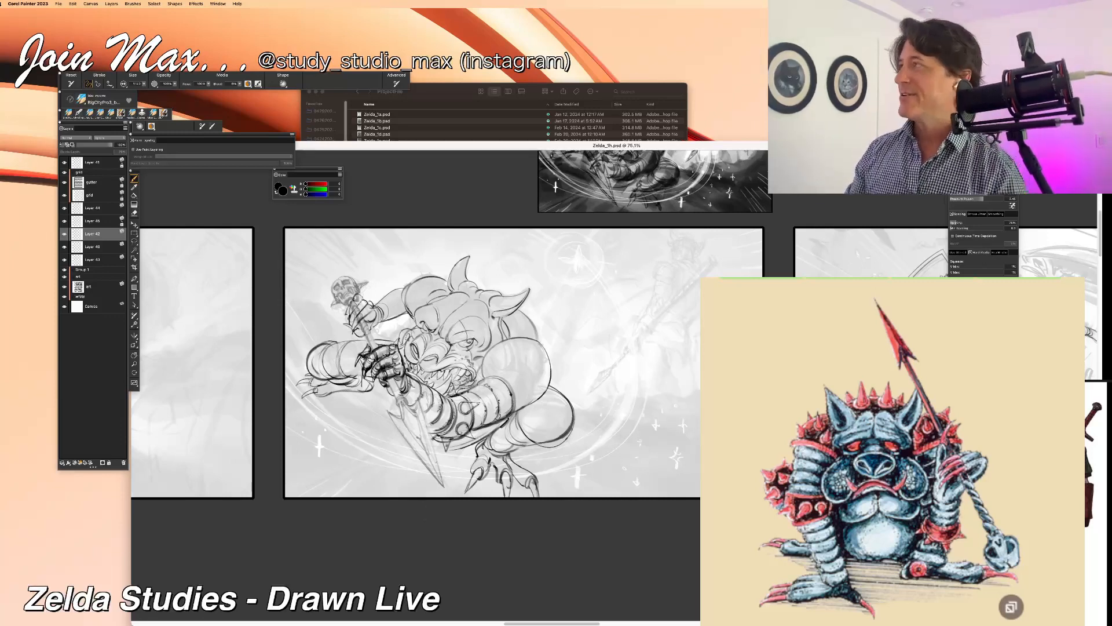
key("n")
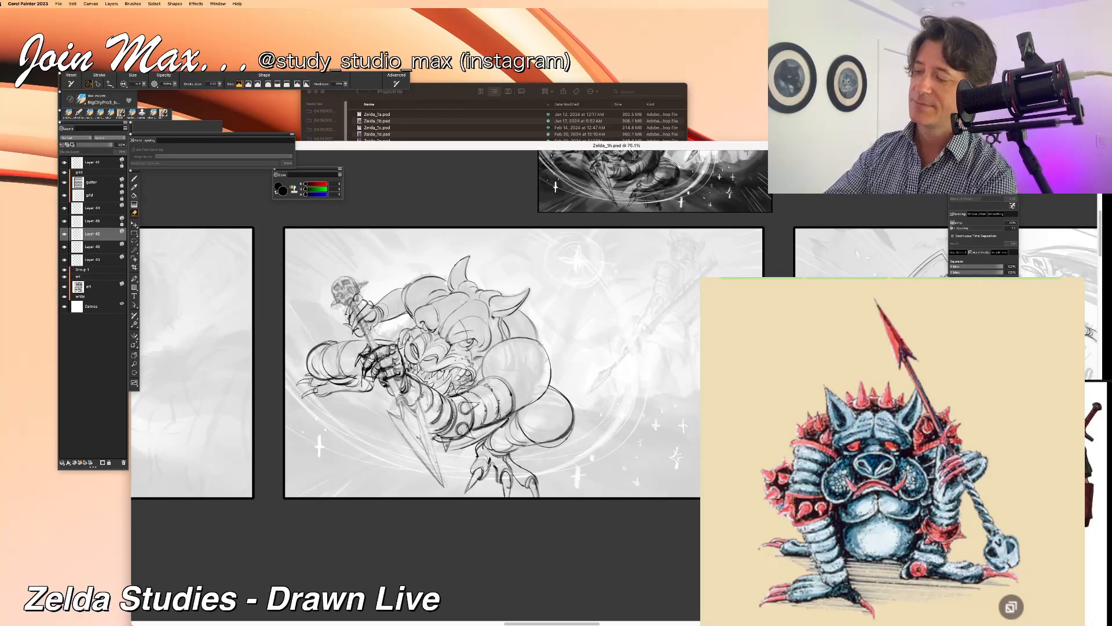
key("b")
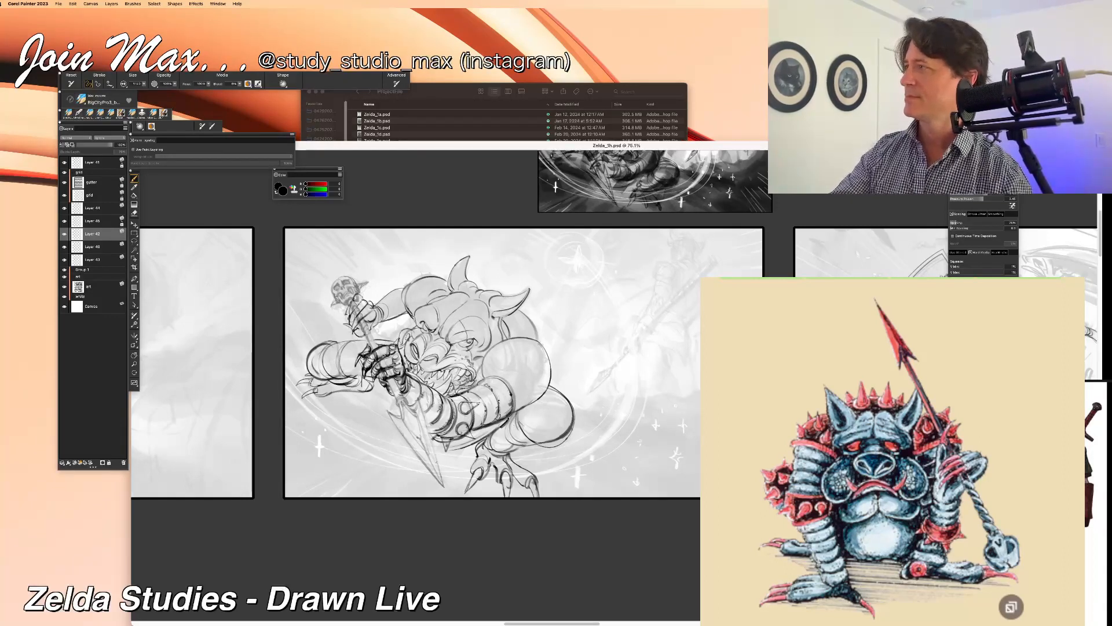
Step: Undo the last trial strokes on the monster's bent leg and save the document
mouse_move(514, 416)
left_mouse_down()
mouse_move(531, 447)
mouse_move(503, 443)
mouse_move(525, 444)
mouse_move(513, 451)
left_mouse_up()
key("super+z")
key("super+z")
key("super+z")
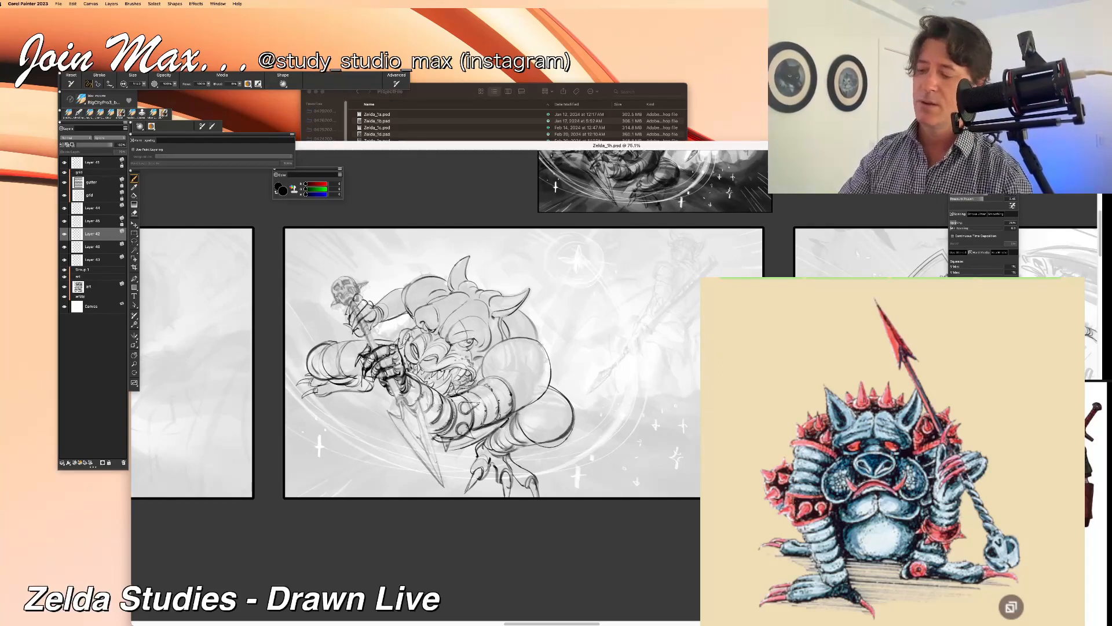
scroll(620, 383, "down", 1)
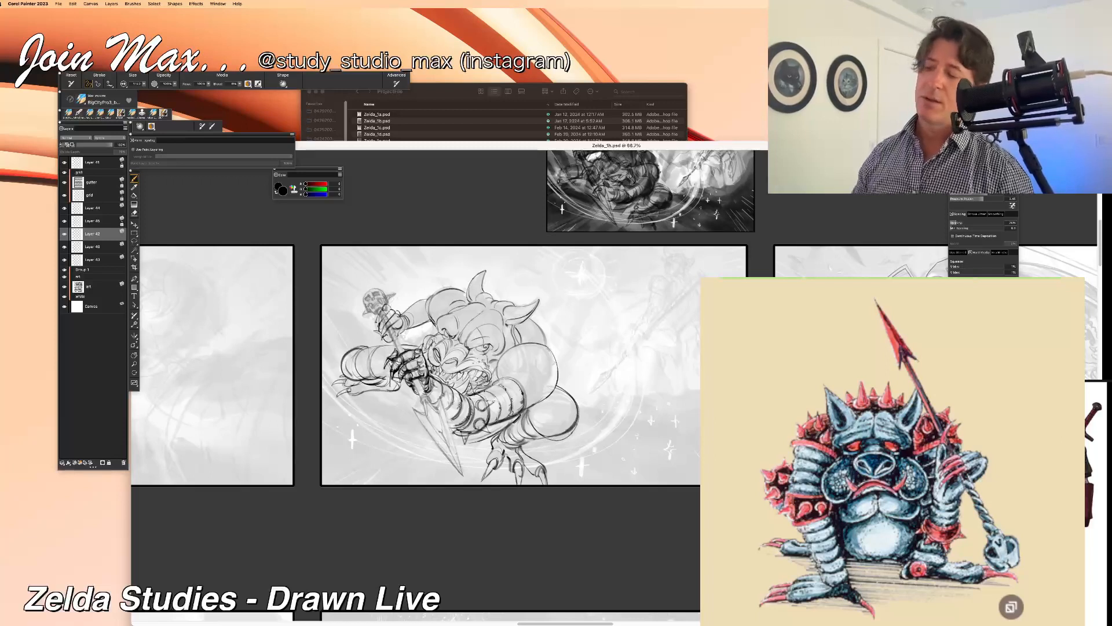
key("super+s")
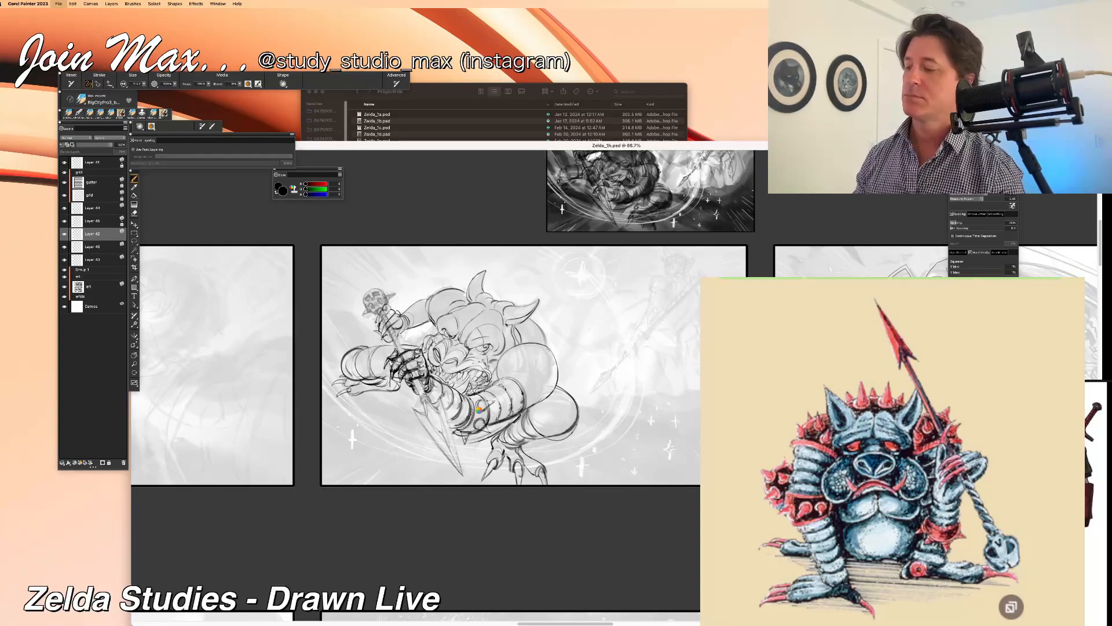
Step: Draw round studs across the monster's large near shoulder guard, undoing the misplaced strokes
key("super+plus")
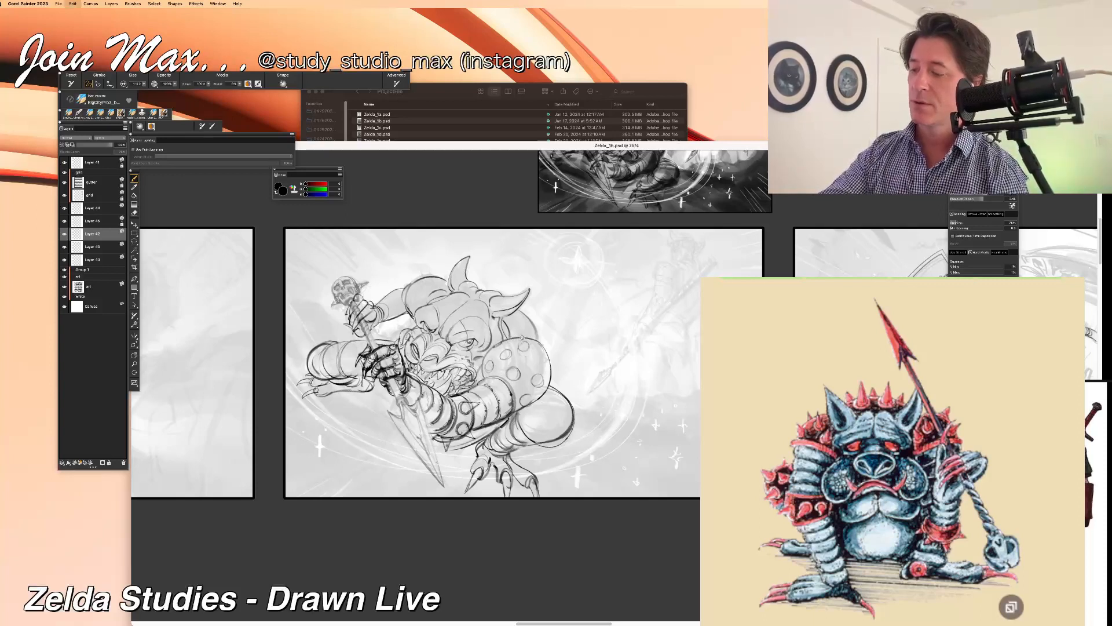
left_click_drag(528, 352, 539, 361)
key("super+z")
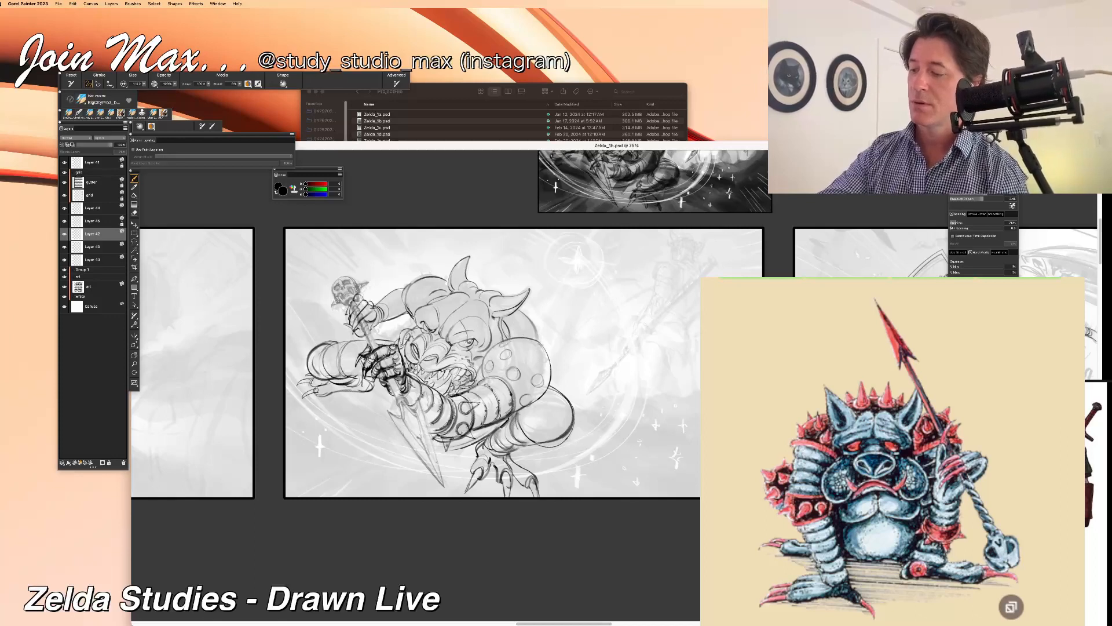
left_click_drag(527, 352, 530, 351)
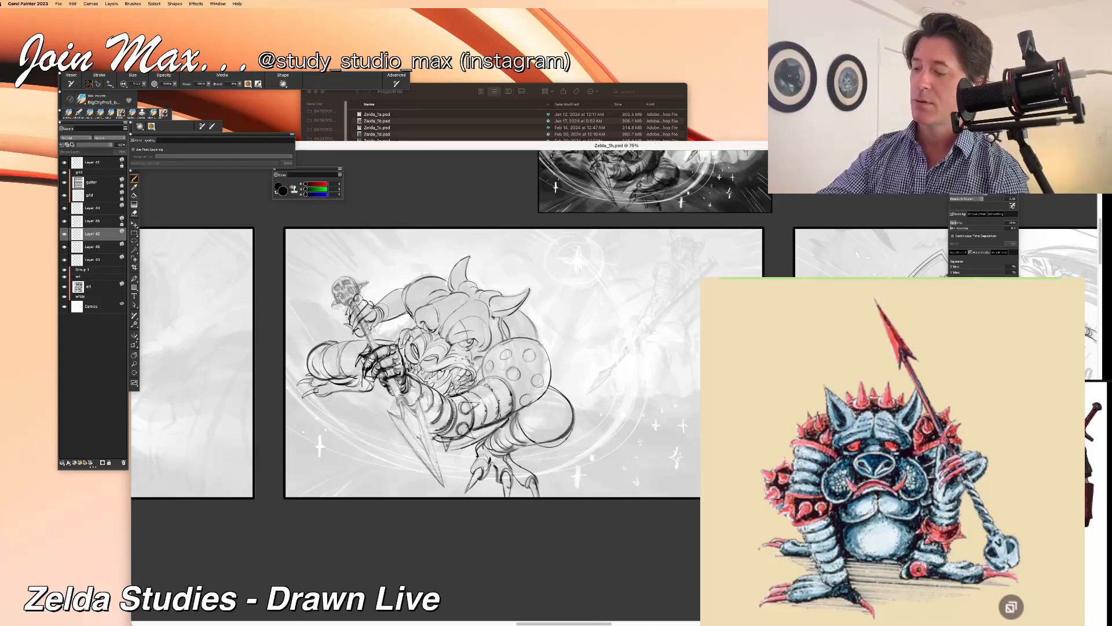
key("super+z")
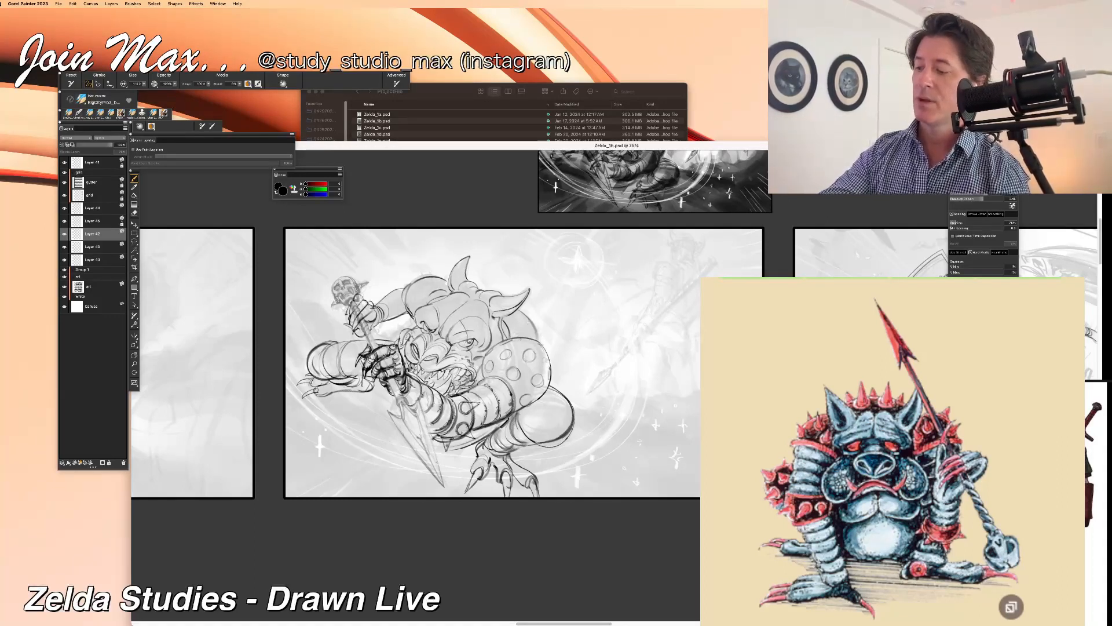
key("super+z")
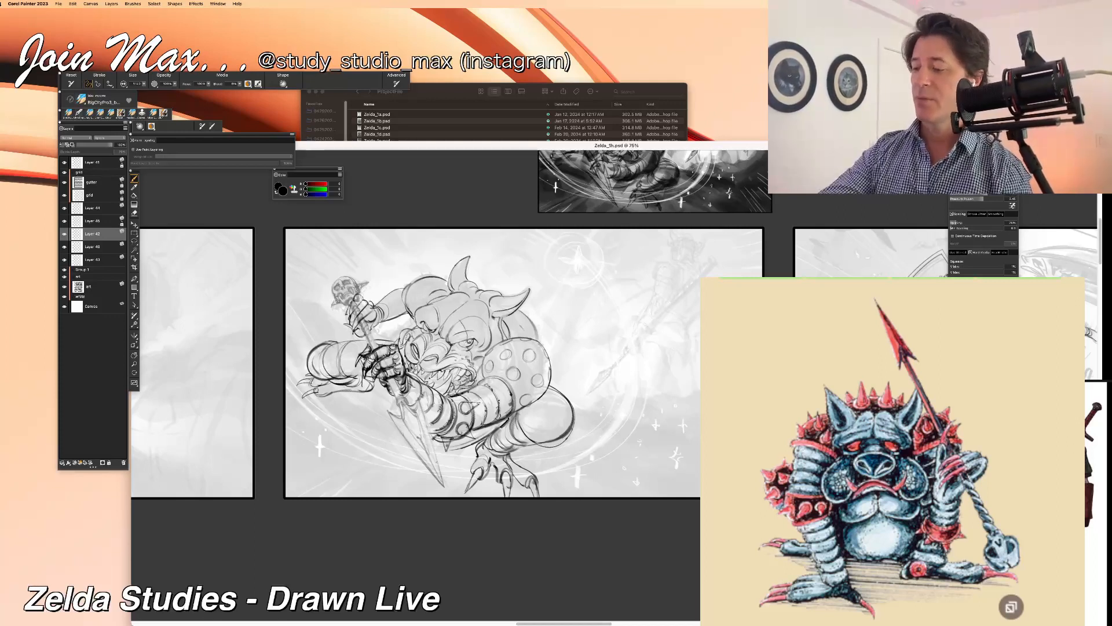
Step: Build the shoulder guard's studs into pointed spikes, with more spikes projecting along its outer edge
left_click_drag(526, 326, 544, 350)
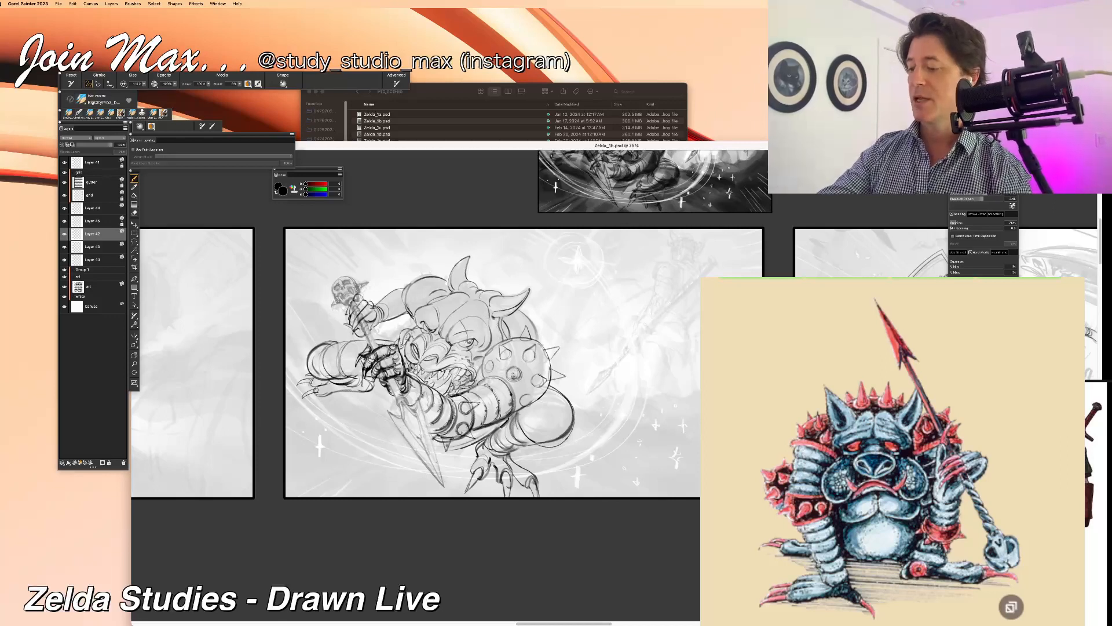
left_click_drag(476, 358, 489, 373)
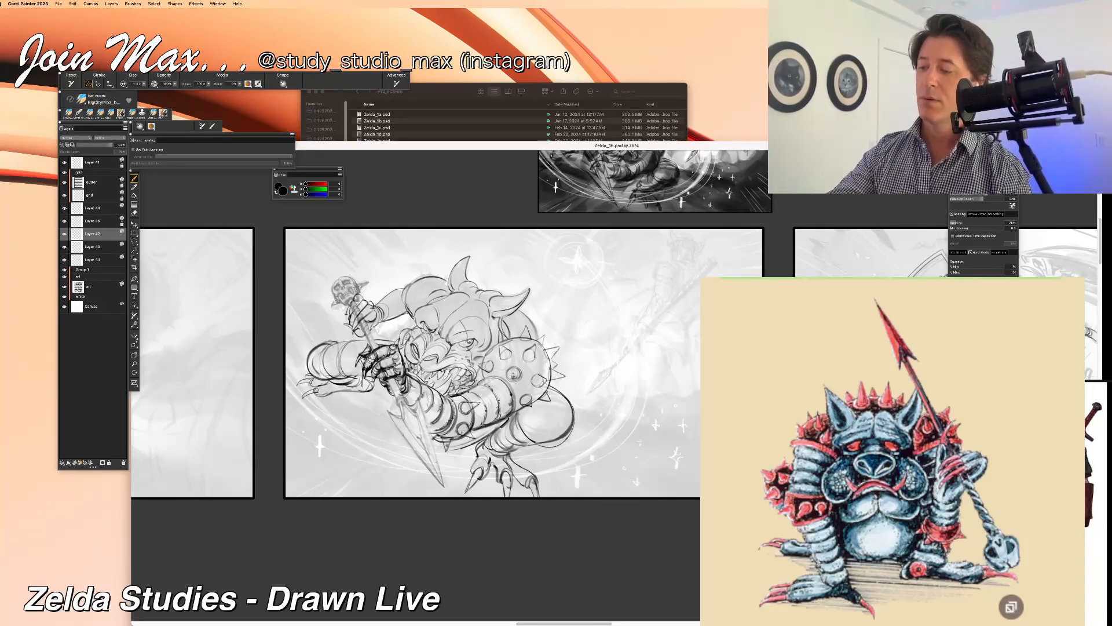
key("super+z")
key("super+z")
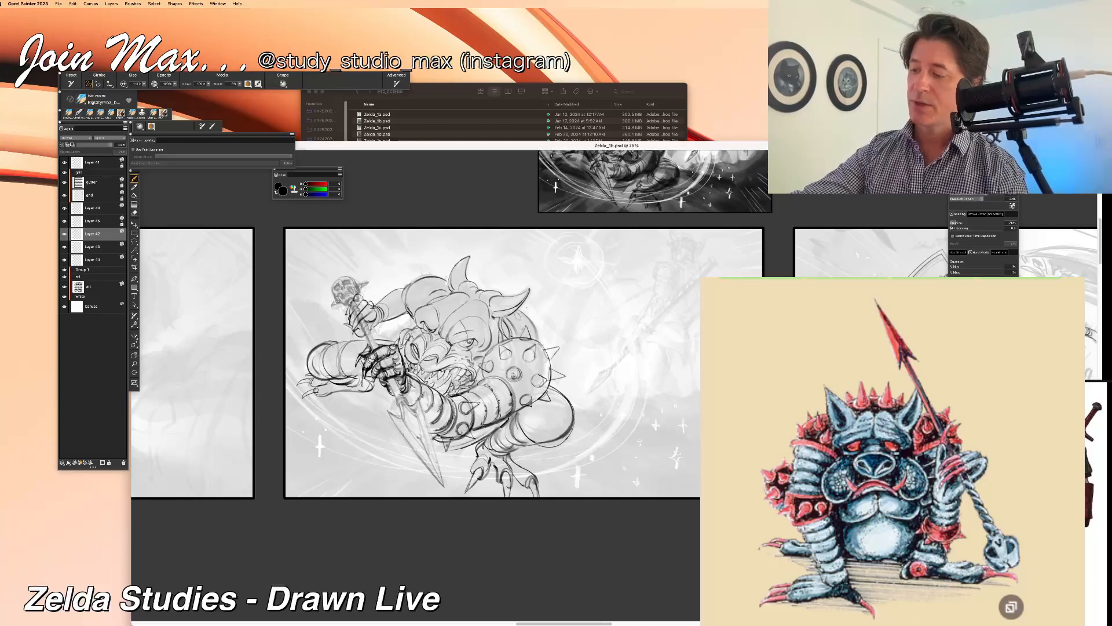
Step: Add small spikes to the band on the monster's back behind the shoulder guard, undoing unwanted strokes
left_click_drag(536, 329, 545, 332)
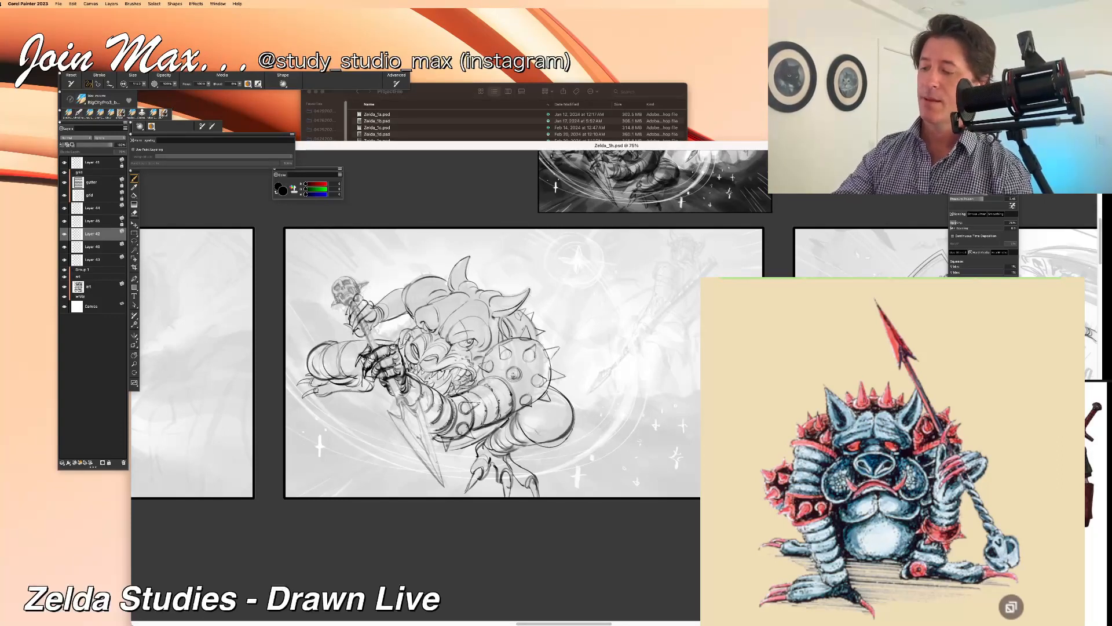
key("super+z")
mouse_move(571, 431)
left_mouse_down()
mouse_move(540, 446)
mouse_move(552, 446)
left_mouse_up()
key("super+z")
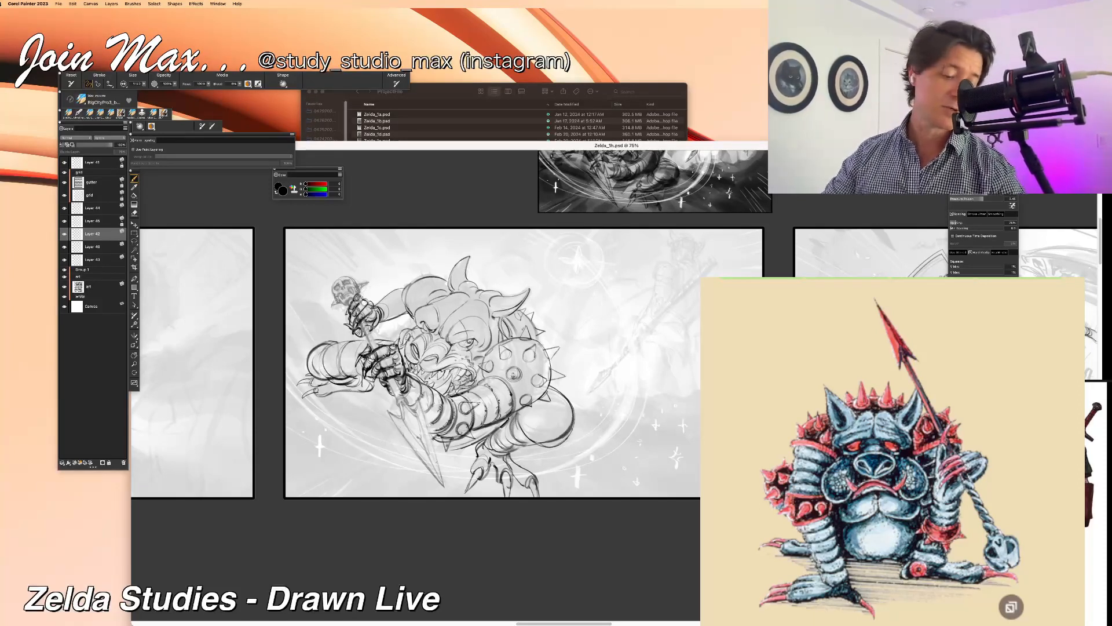
Step: Reinforce the outlines of the monster's extended far forearm and its clawed hand or foot
left_click_drag(311, 309, 324, 316)
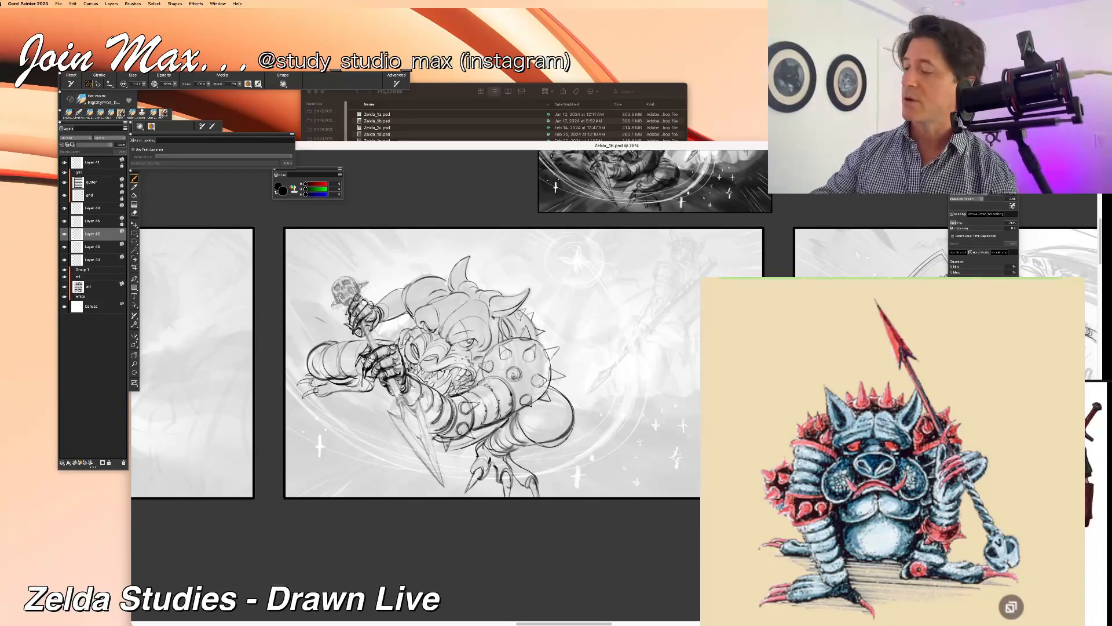
left_click_drag(318, 368, 330, 380)
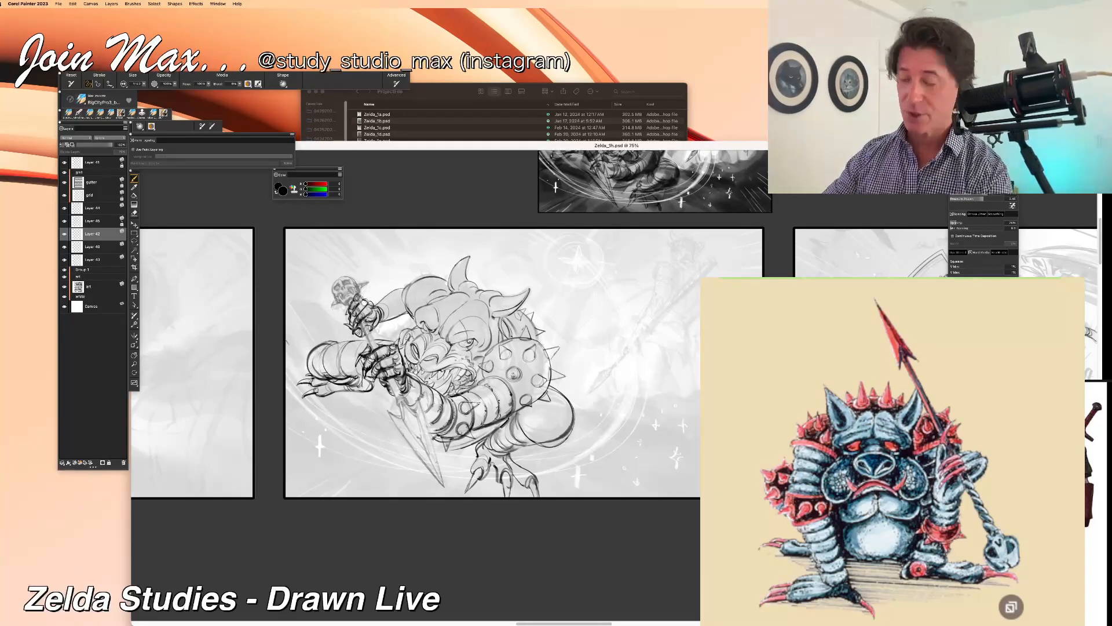
Step: Compare the line-art layers above and below Layer 2 by repeatedly hiding and showing them
key("n")
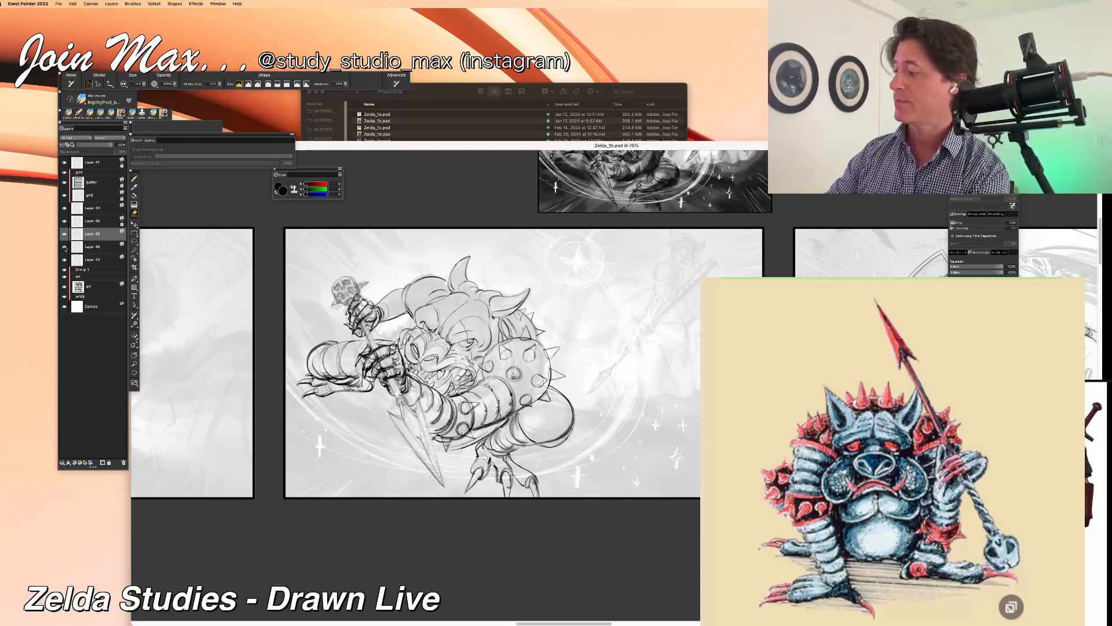
left_click(65, 247)
left_click(65, 247)
left_click(65, 222)
left_click(65, 222)
left_click(65, 222)
left_click(65, 222)
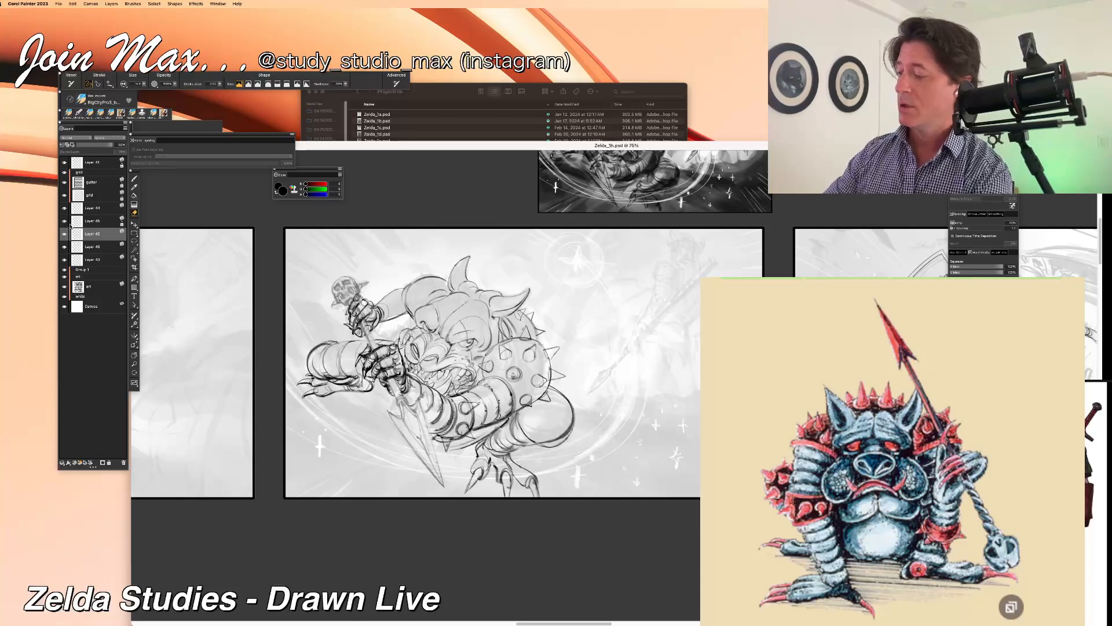
left_click(64, 247)
left_click(65, 246)
left_click(64, 247)
left_click(65, 247)
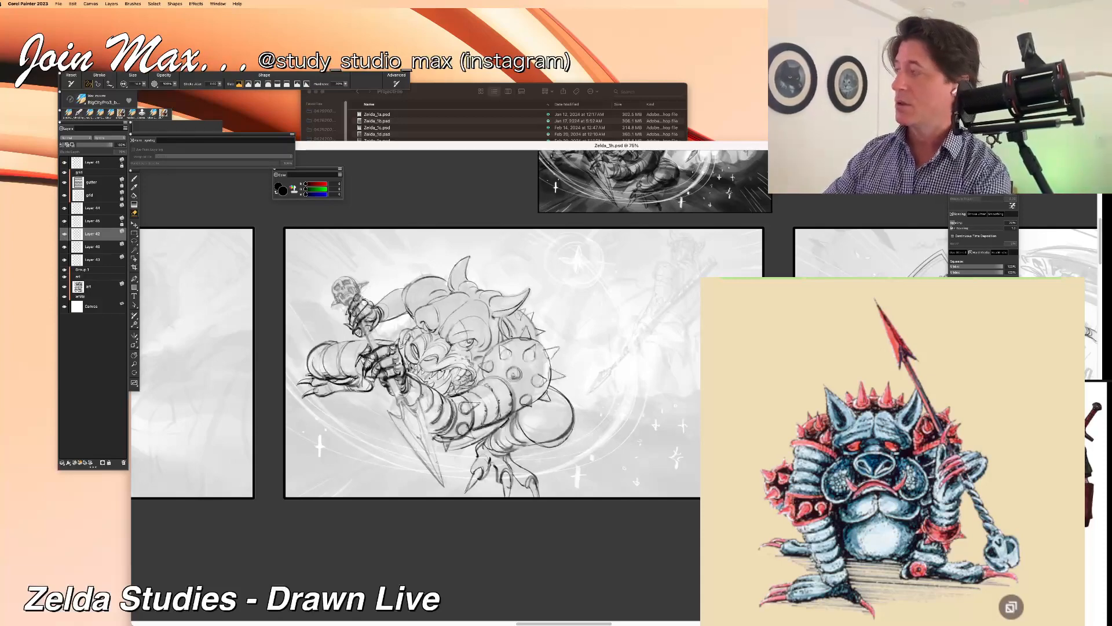
Step: Draw spiked bands on the extended far forearm and along the raised arm's shoulder
key("b")
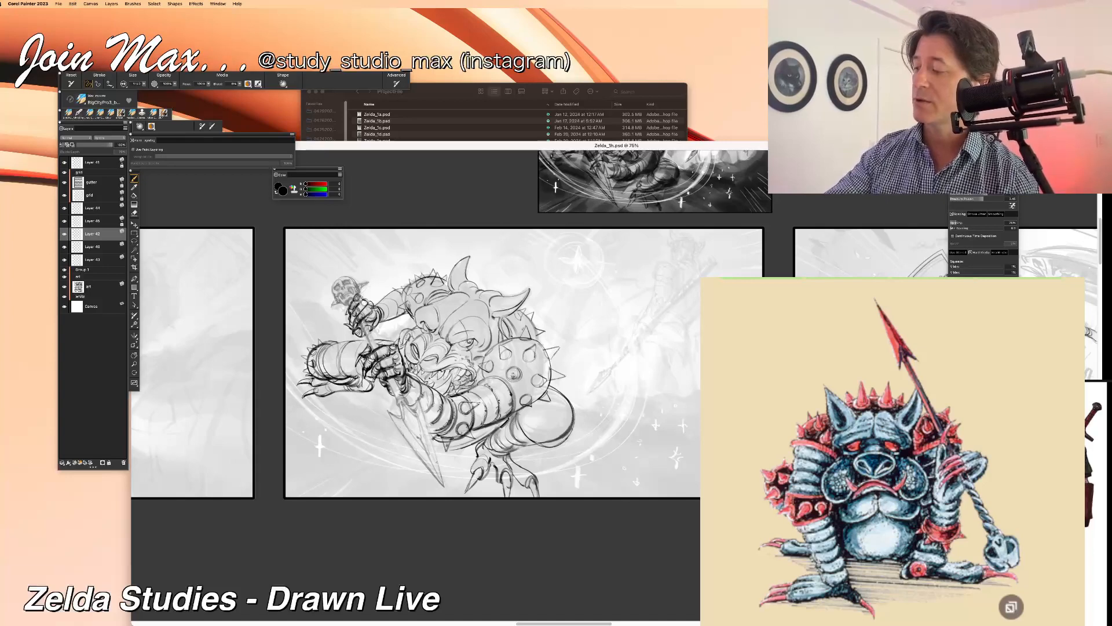
key("super+plus")
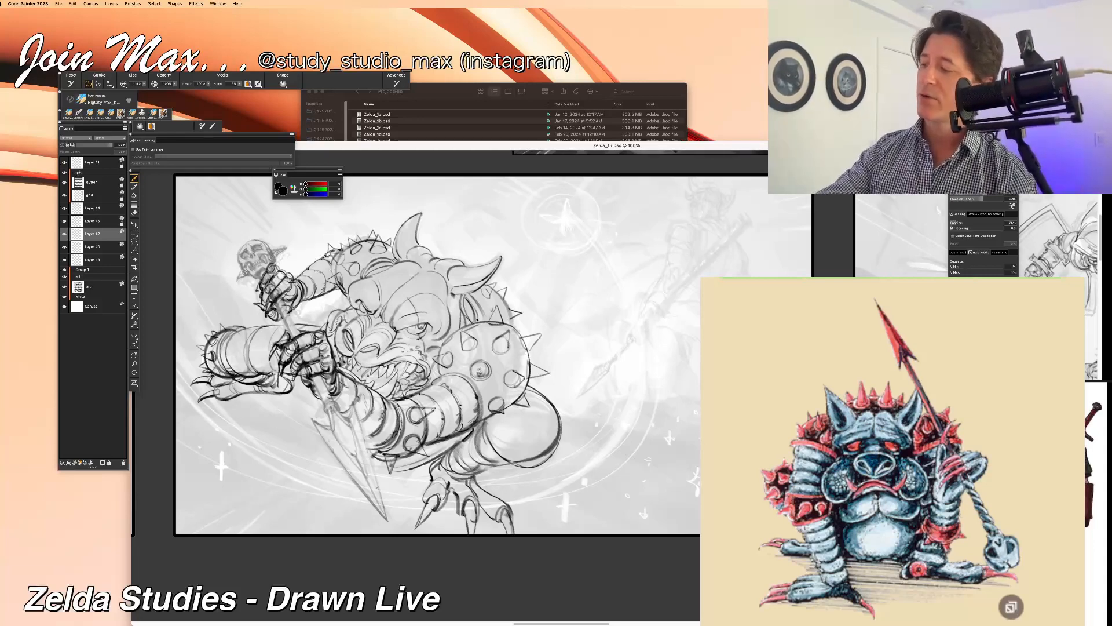
left_click(63, 235)
left_click(64, 234)
Step: Refine the raised arm's spiked shoulder by alternately erasing and redrawing its lines, and reinforce the adjoining brow
key("n")
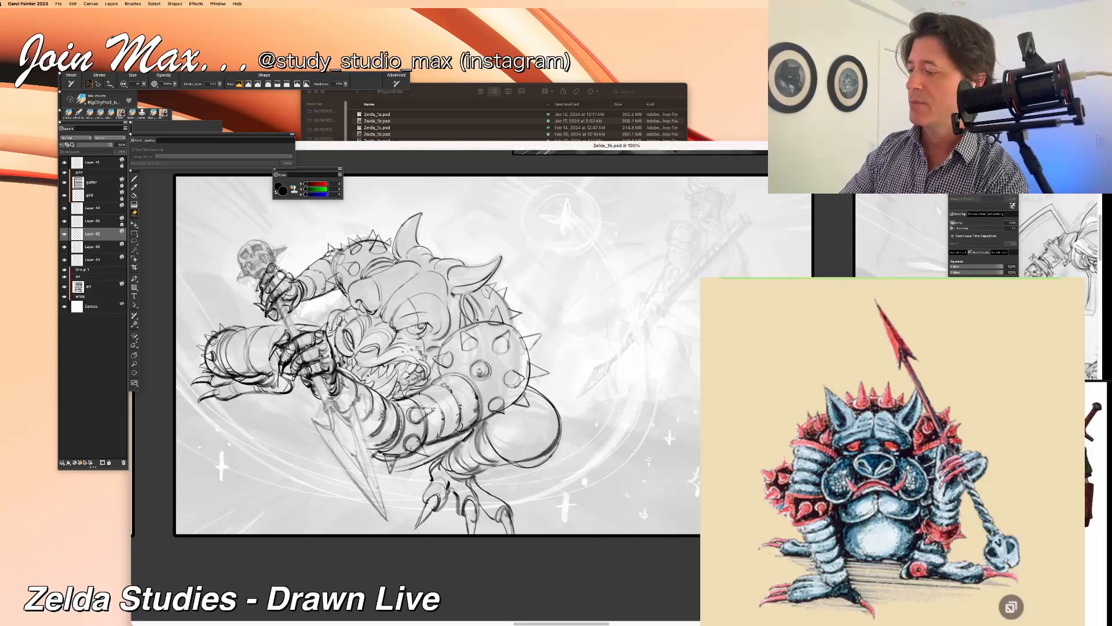
key("b")
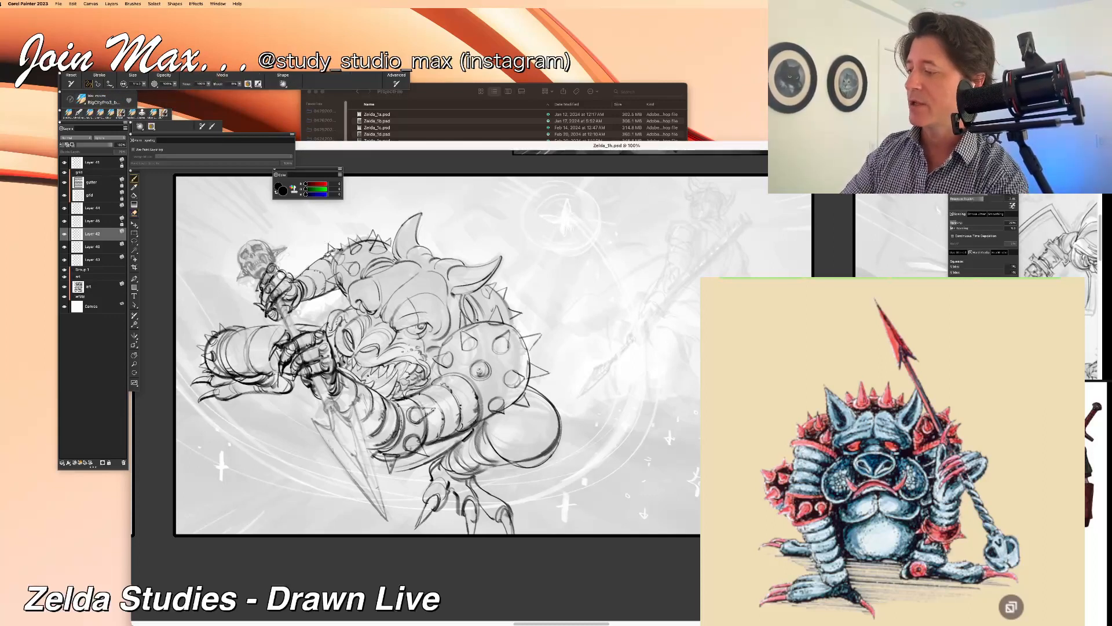
left_click_drag(333, 251, 343, 258)
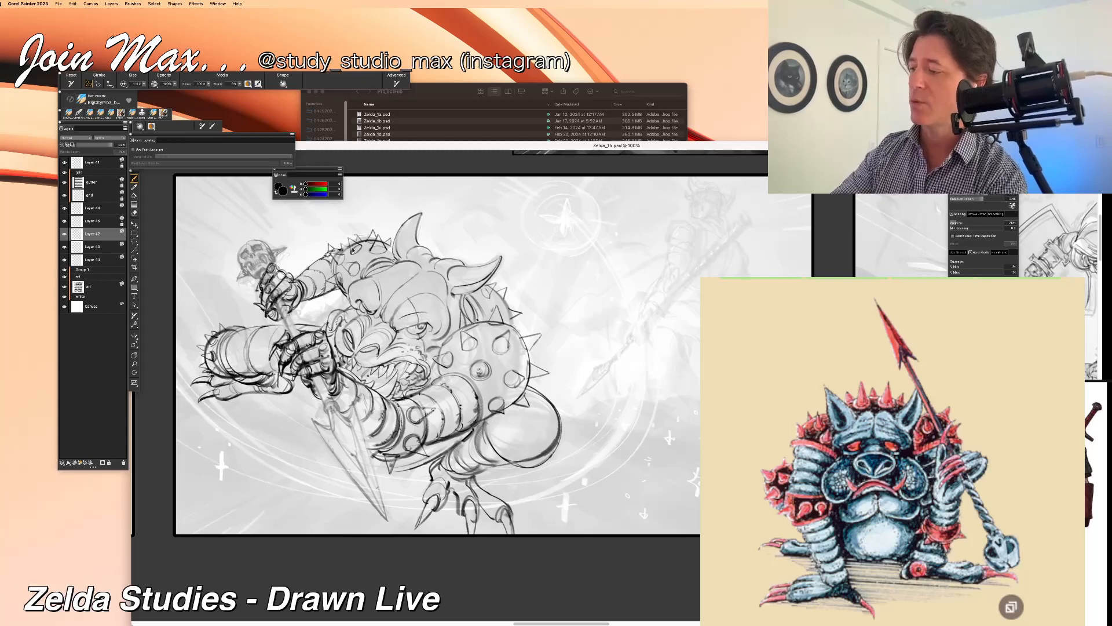
key("n")
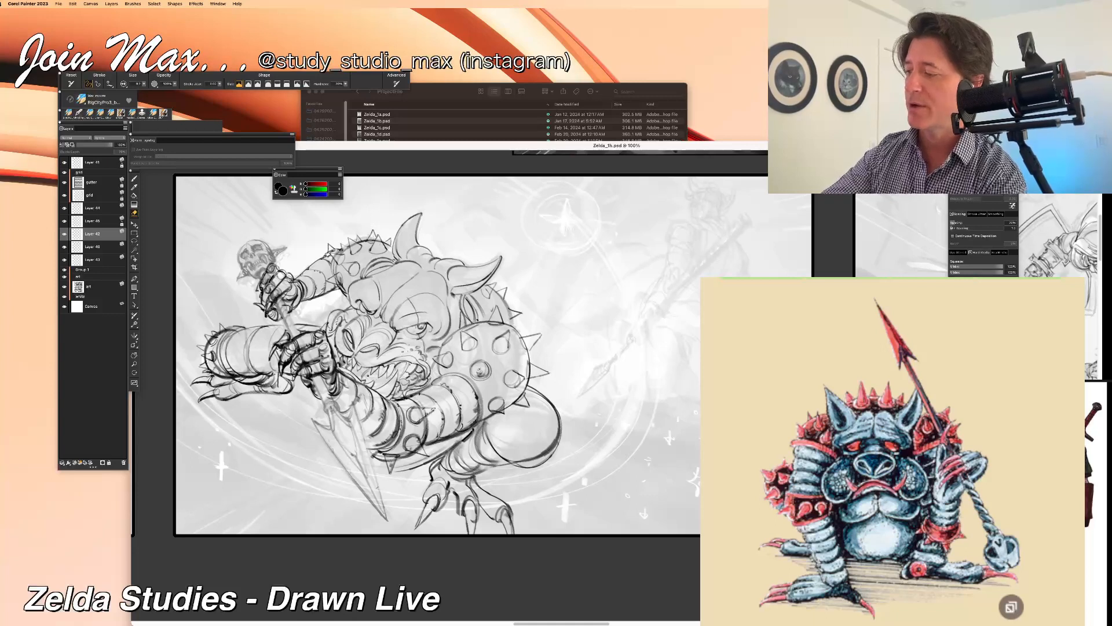
key("b")
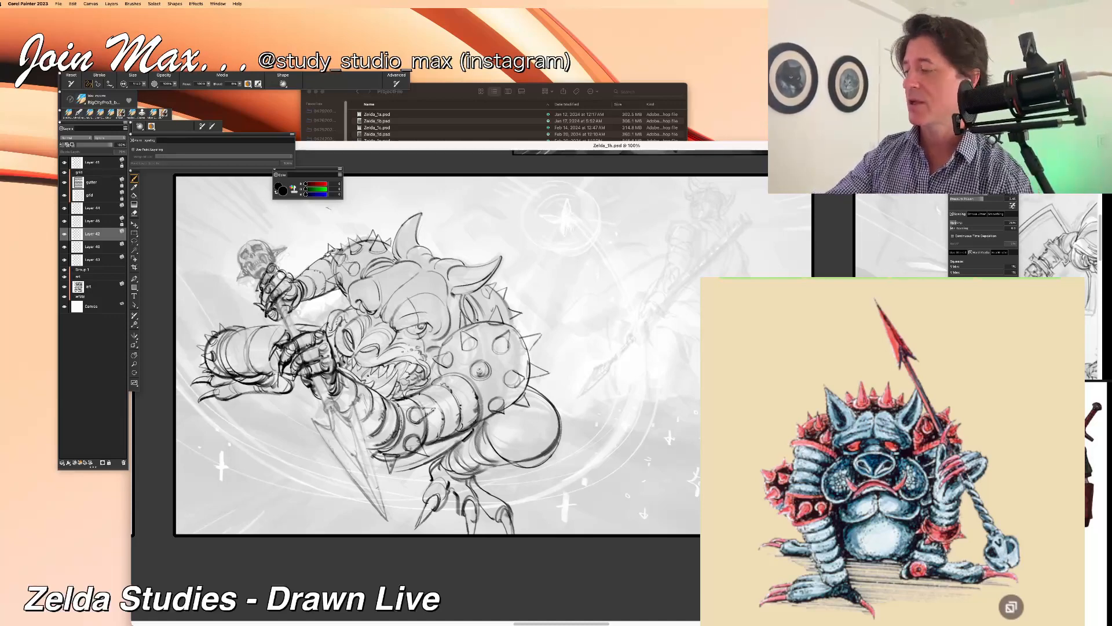
key("n")
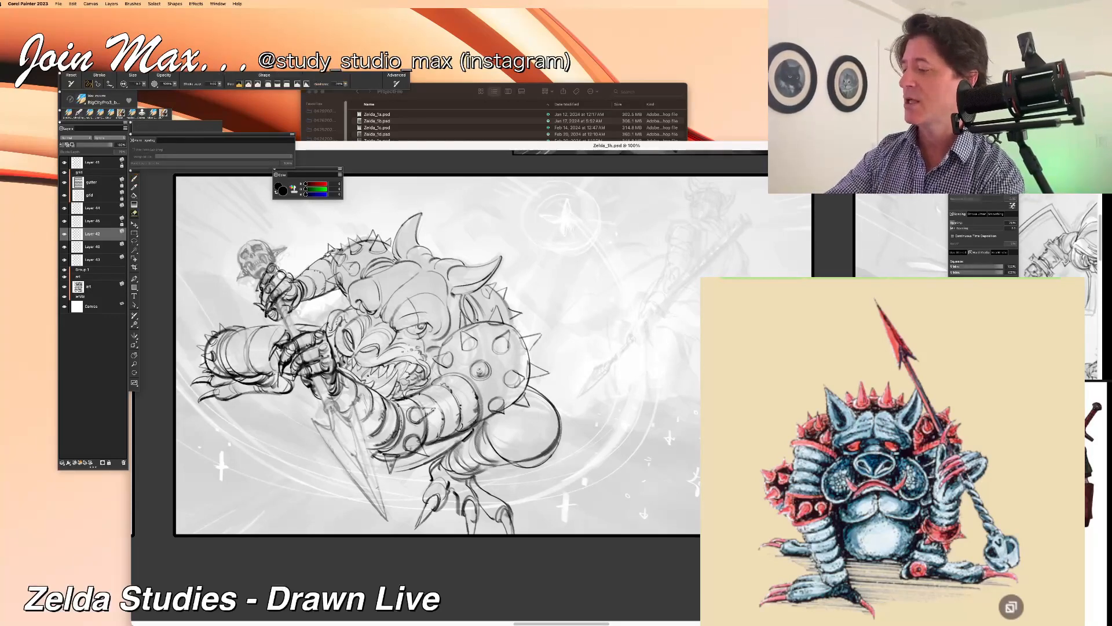
key("b")
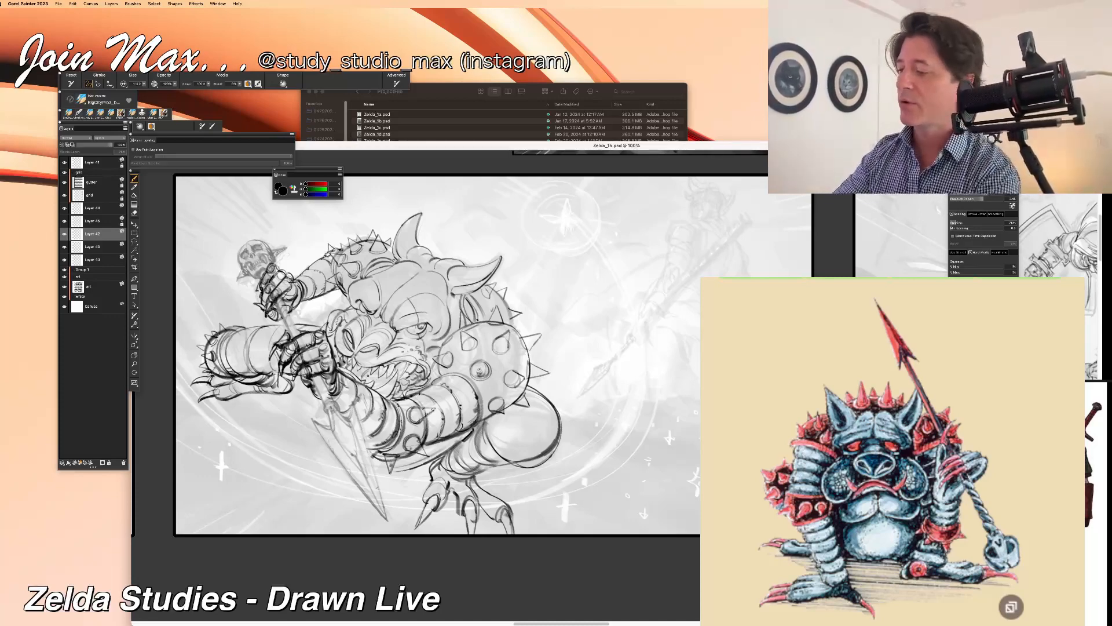
key("n")
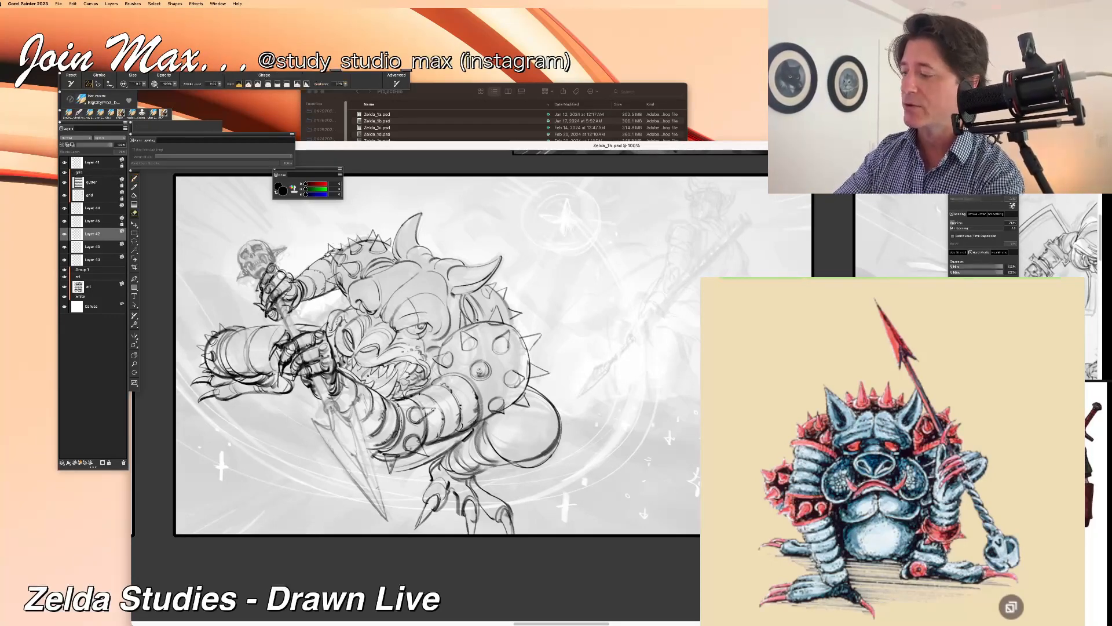
left_click_drag(341, 277, 336, 284)
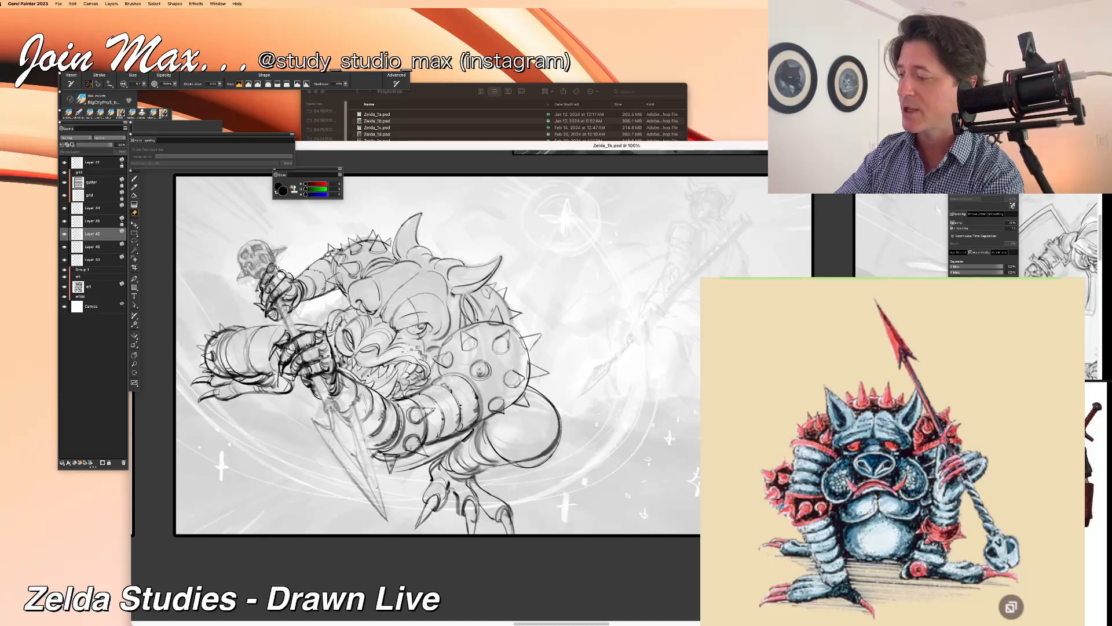
key("b")
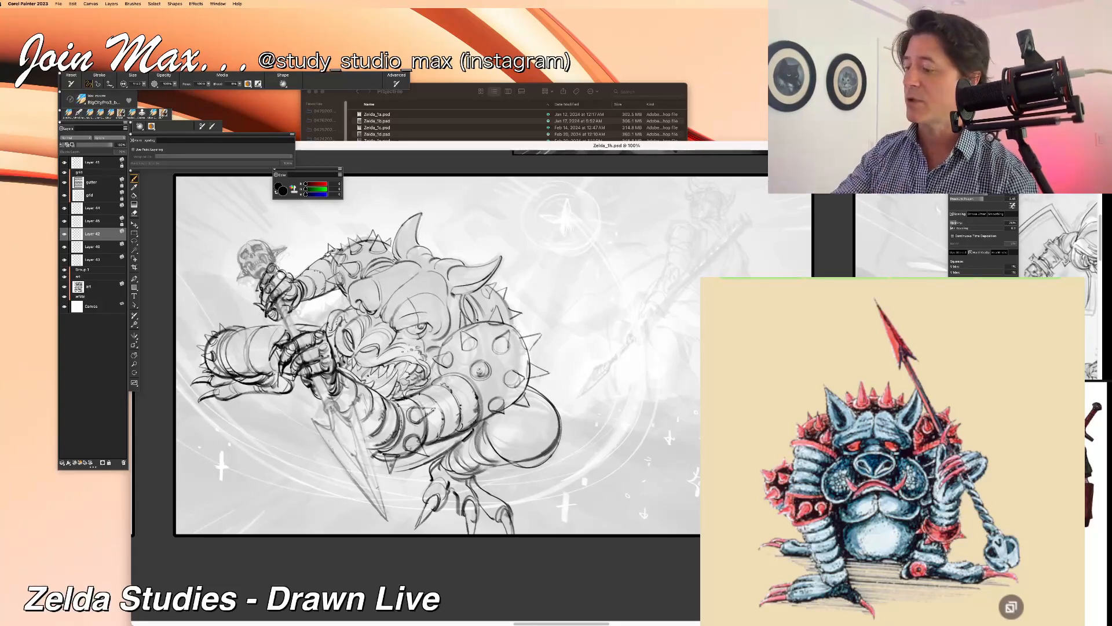
key("super+z")
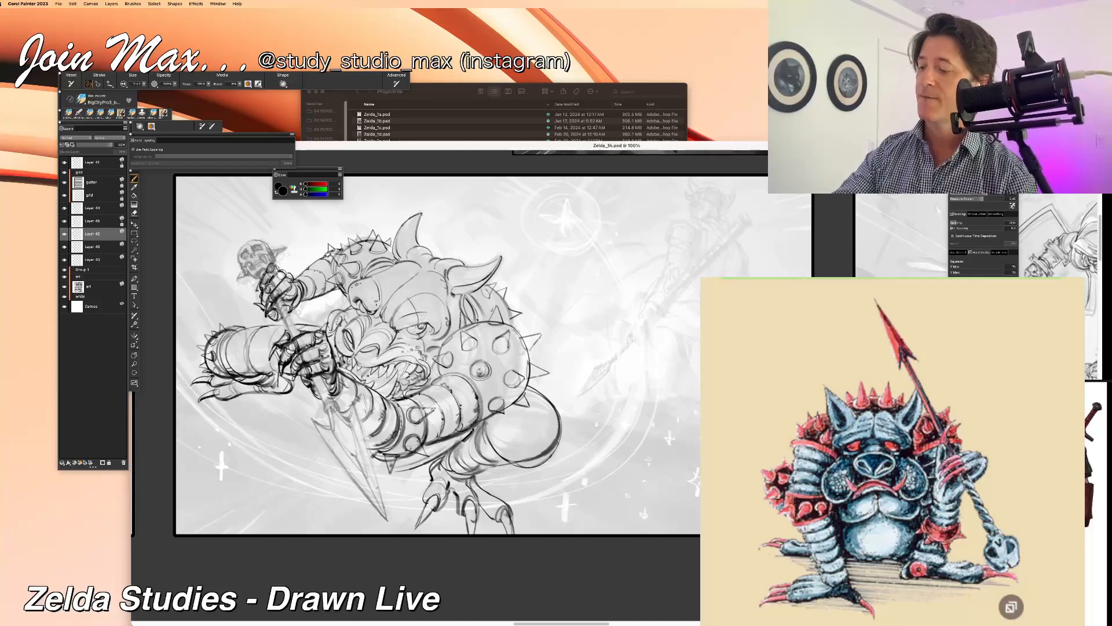
left_click_drag(306, 430, 268, 375)
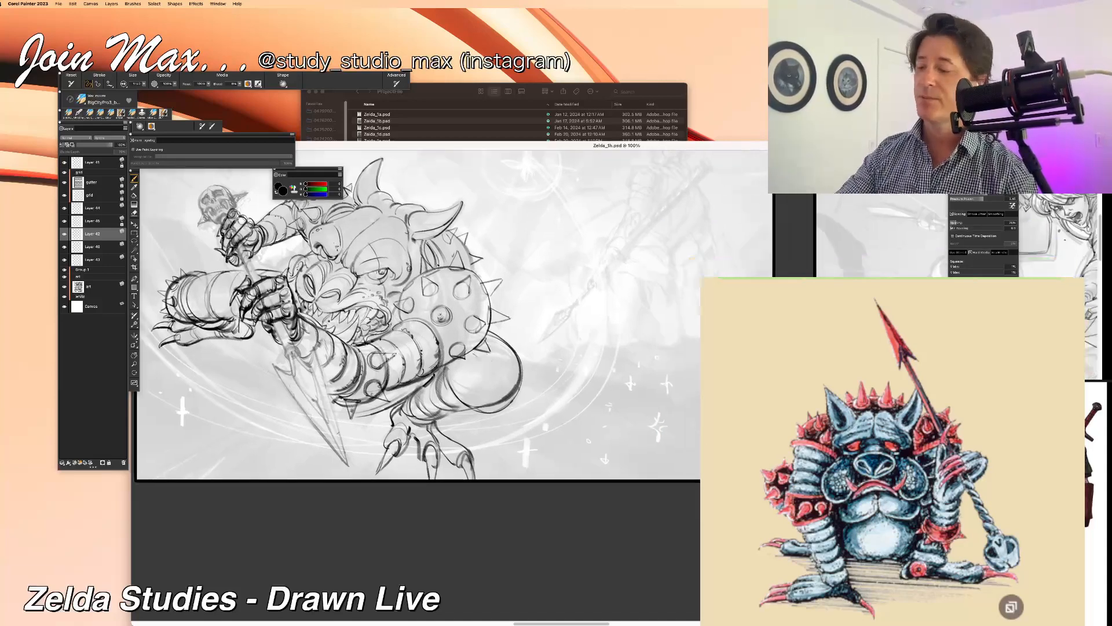
Step: Draw round studs across the armour on the monster's bent knee, undoing unwanted strokes along the way
left_click_drag(479, 359, 506, 403)
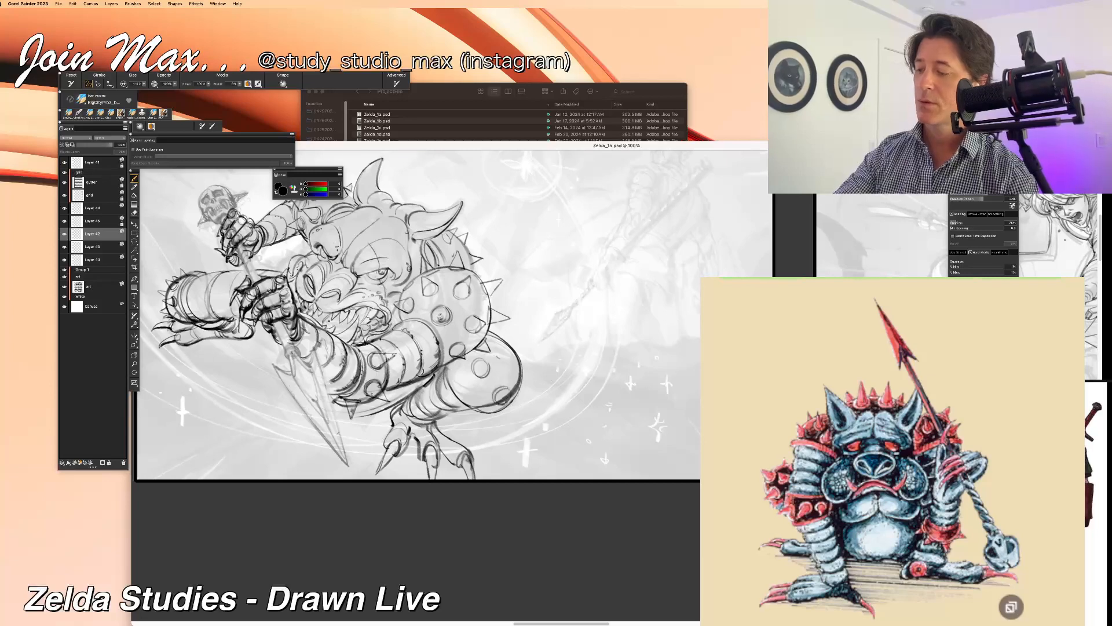
mouse_move(511, 359)
left_mouse_down()
mouse_move(509, 377)
mouse_move(514, 361)
mouse_move(476, 401)
mouse_move(470, 382)
mouse_move(503, 412)
left_mouse_up()
key("super+z")
key("super+z")
key("super+z")
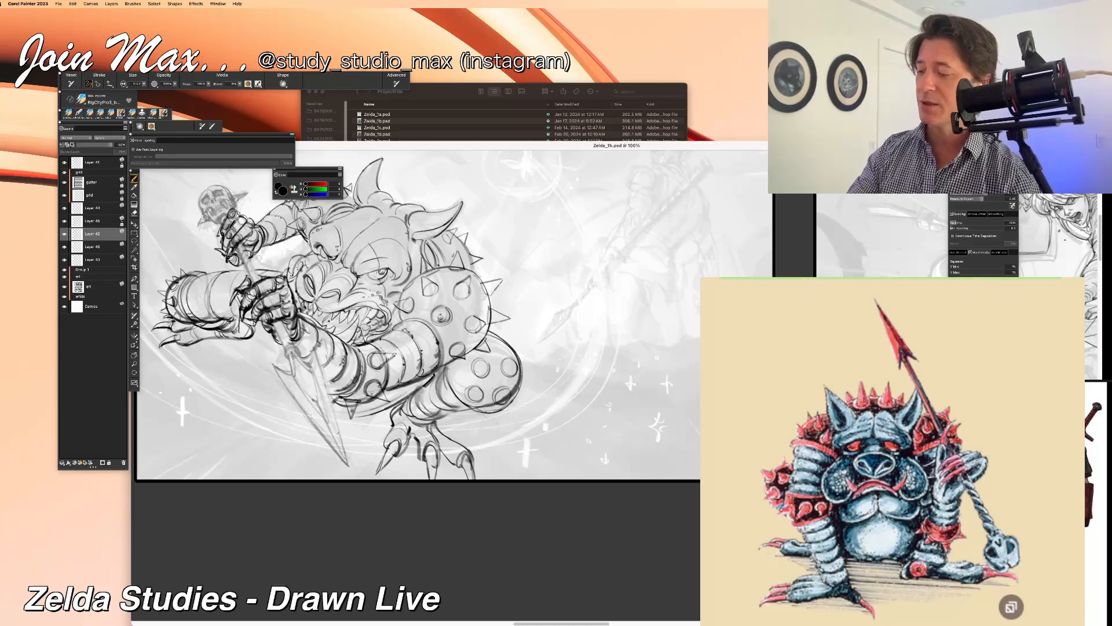
left_click_drag(456, 362, 455, 377)
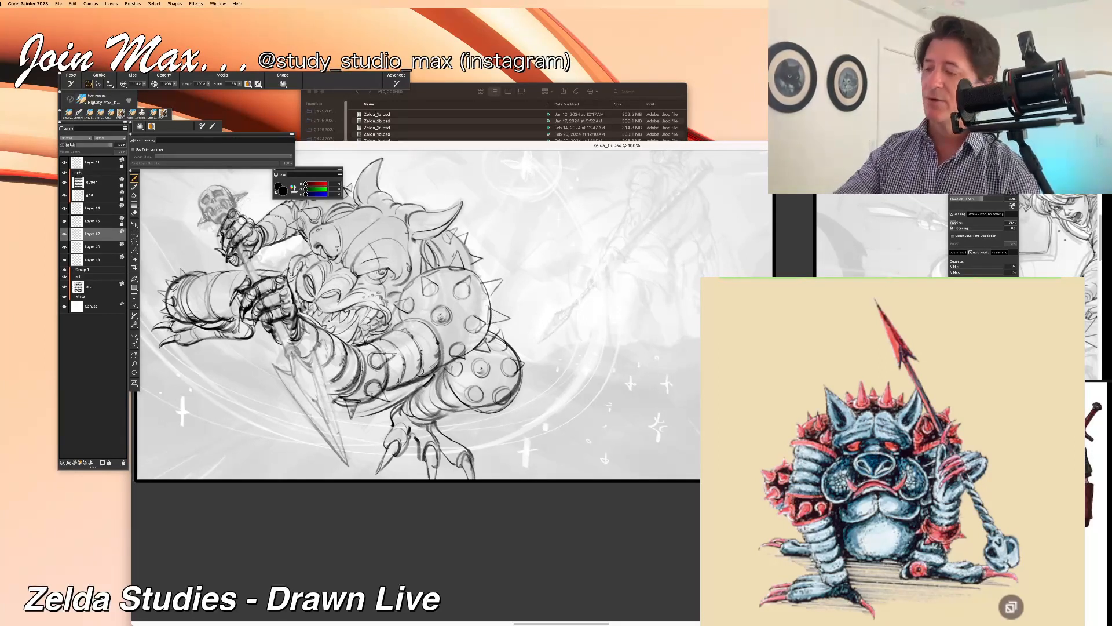
Step: Add pointed spikes along the outer and lower edges of the studded knee armour and save the drawing
mouse_move(510, 394)
left_mouse_down()
mouse_move(513, 409)
mouse_move(466, 403)
mouse_move(484, 407)
left_mouse_up()
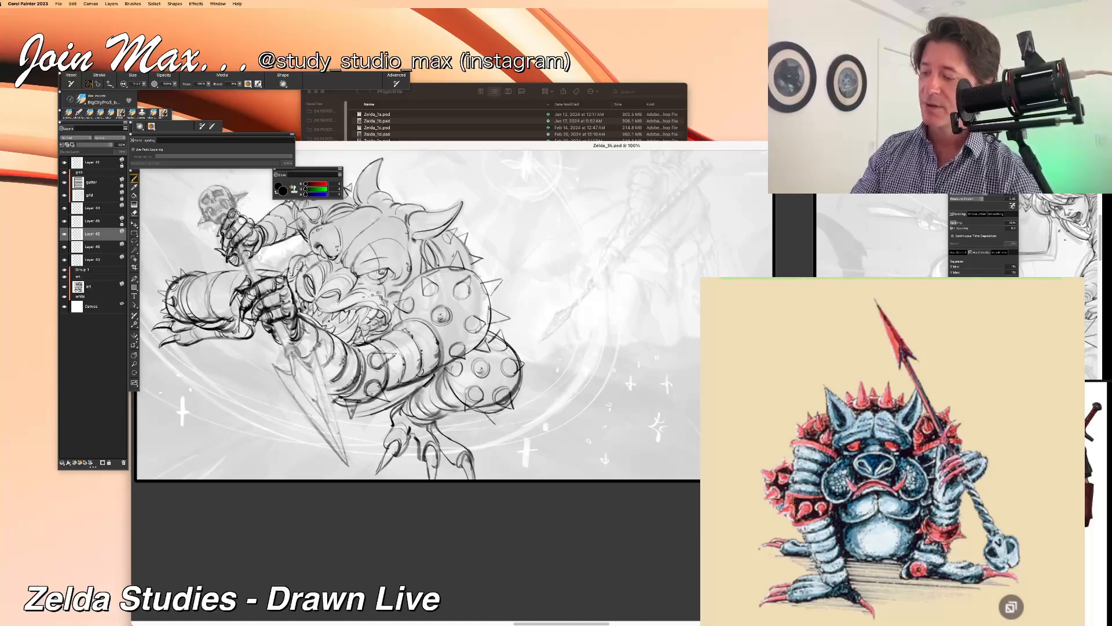
left_click_drag(501, 411, 497, 428)
key("super+minus")
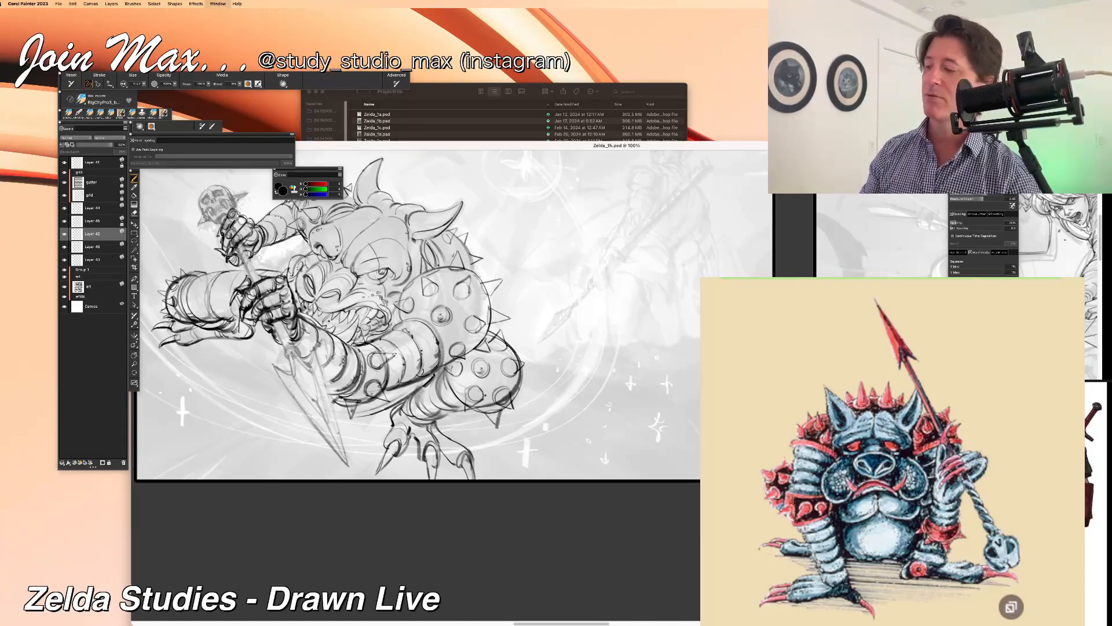
key("super+plus")
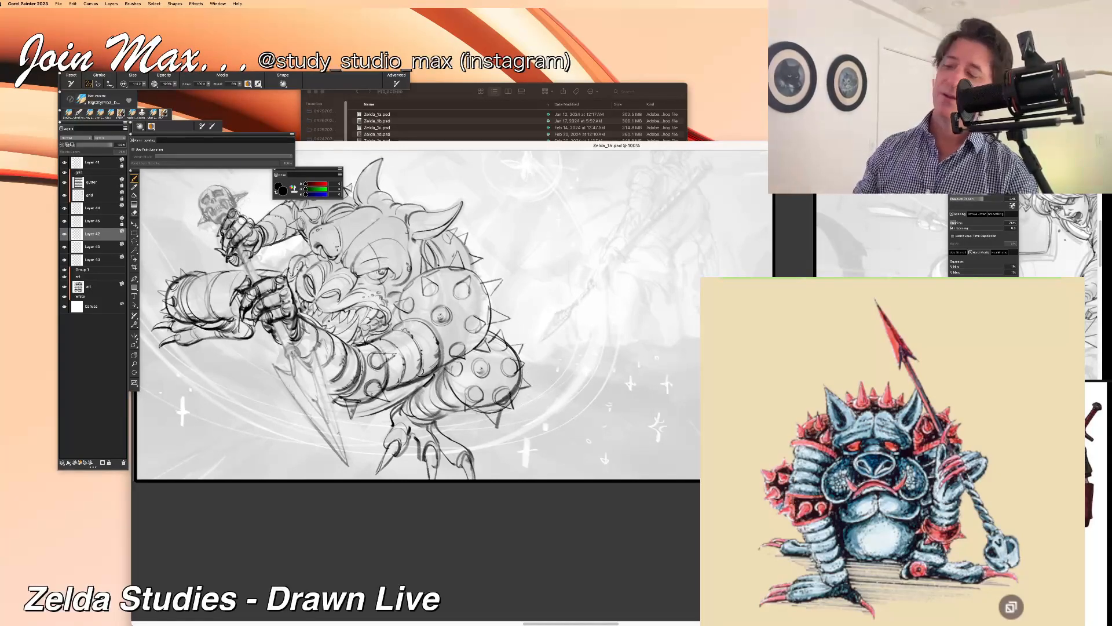
key("super+minus")
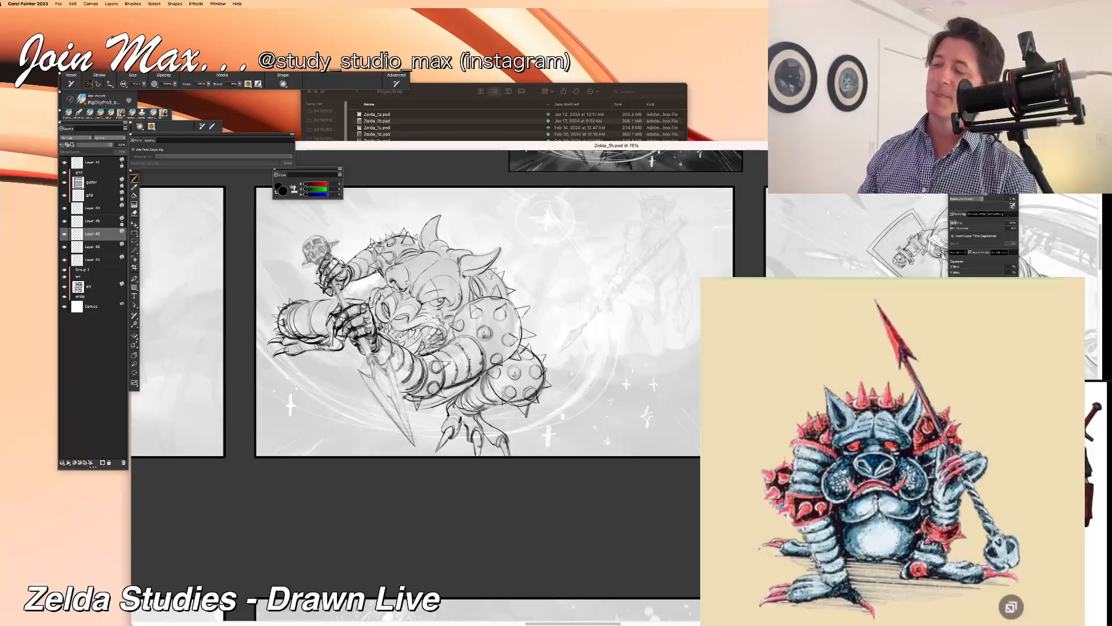
key("super+equal")
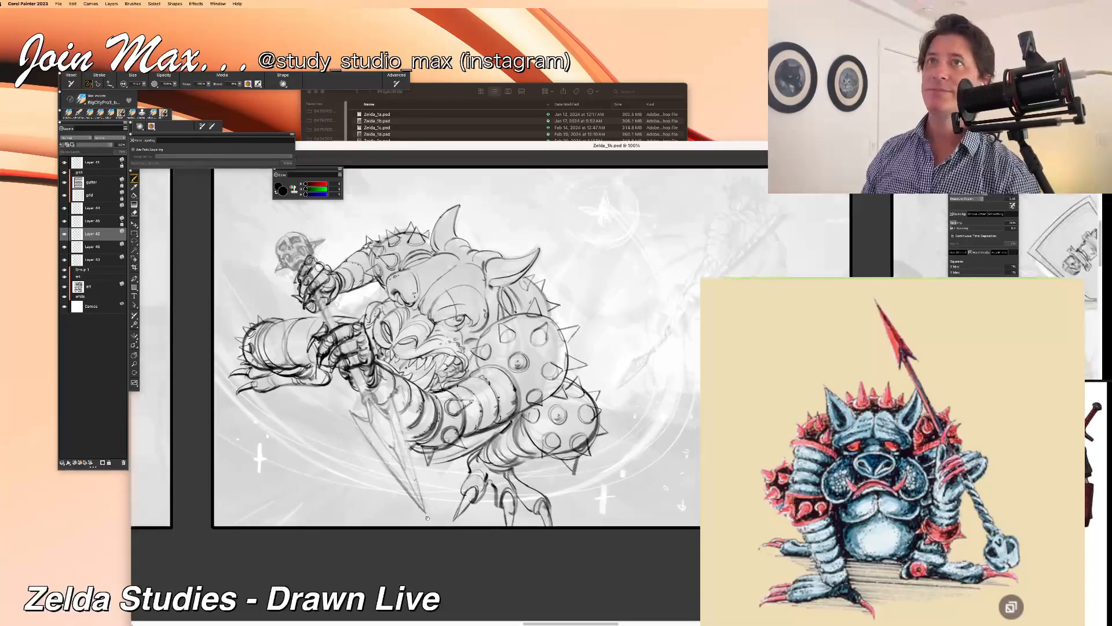
key("super+s")
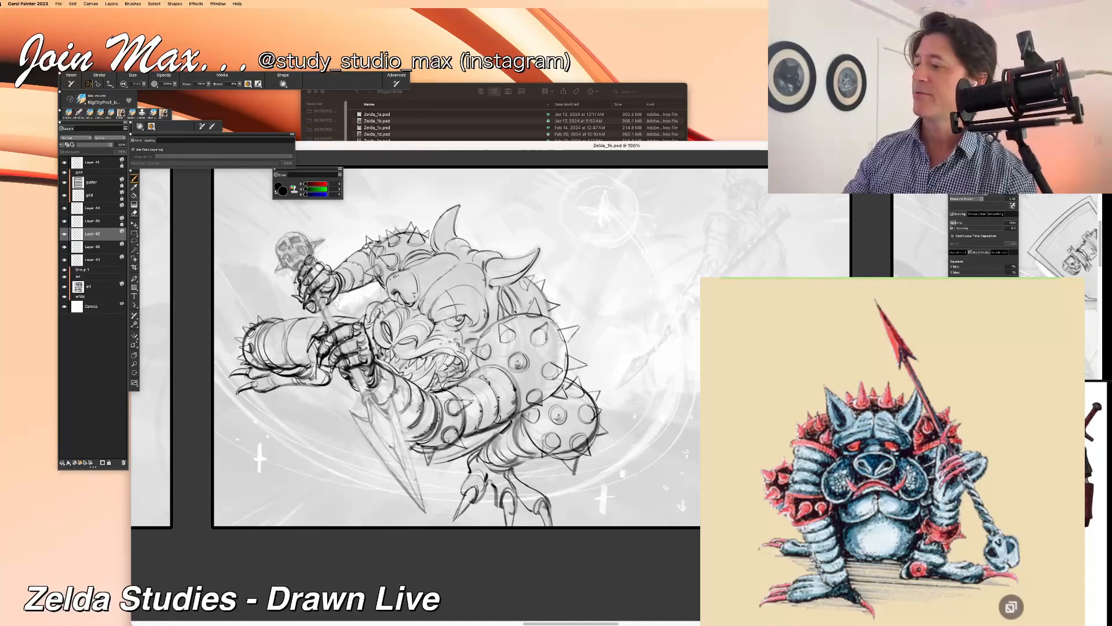
Step: Draw wrinkles and creases on the monster's forehead, around its eye and across its snout
left_click_drag(342, 149, 346, 148)
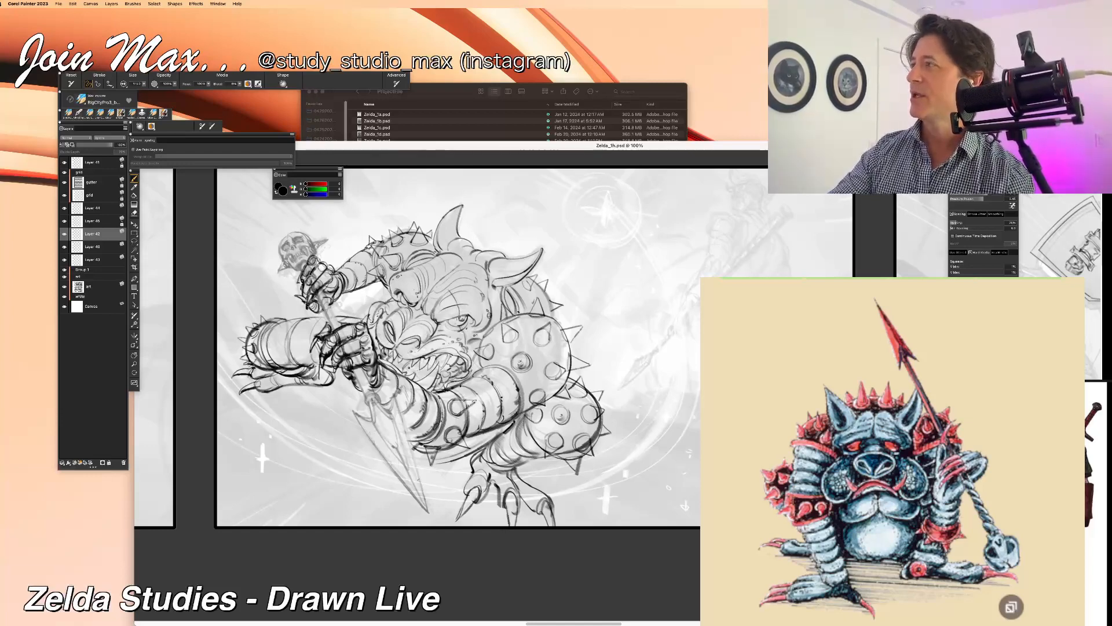
left_click_drag(354, 369, 390, 360)
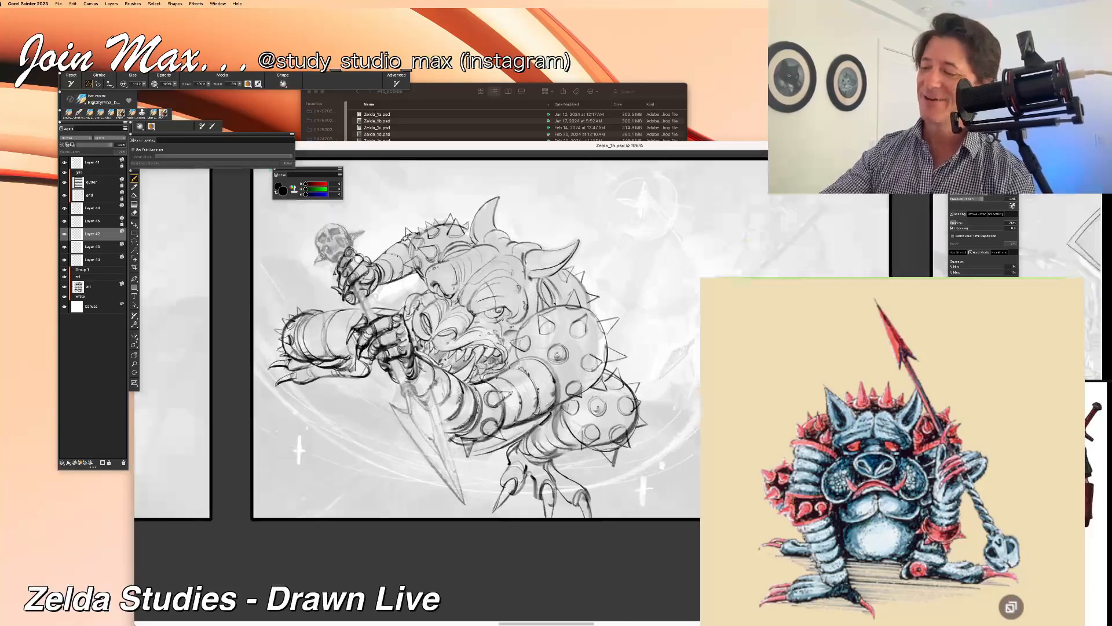
left_click_drag(522, 278, 530, 294)
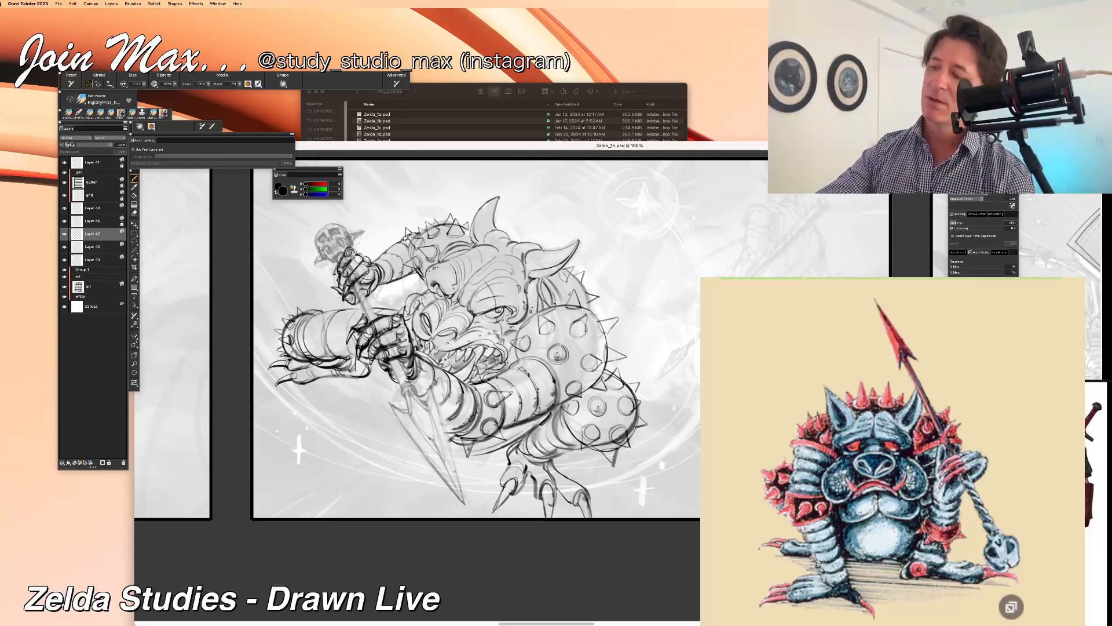
left_click_drag(450, 342, 434, 352)
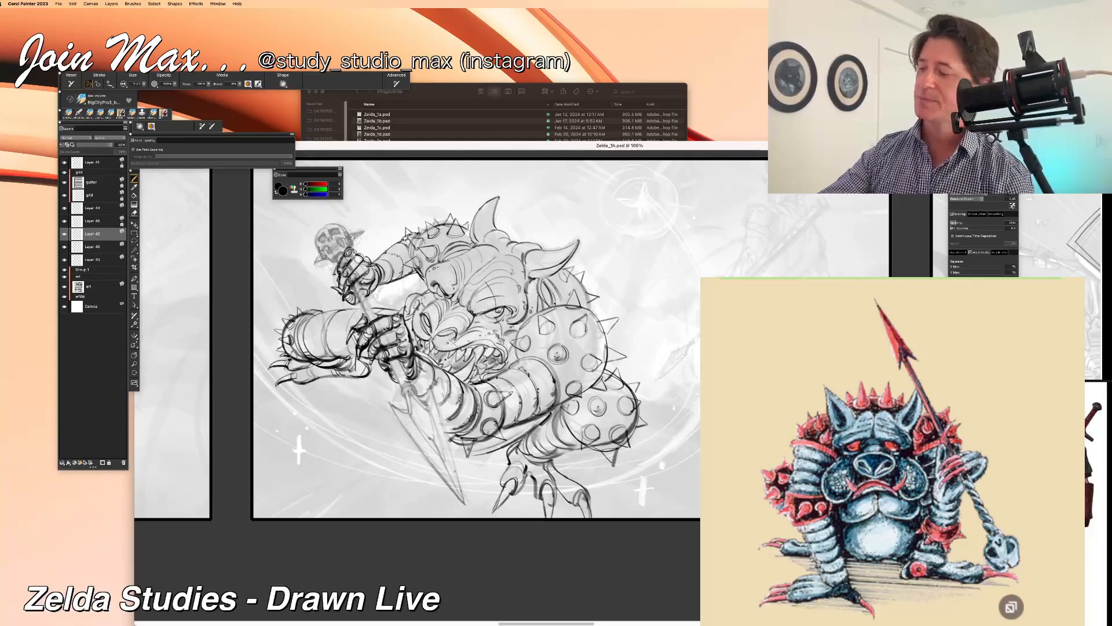